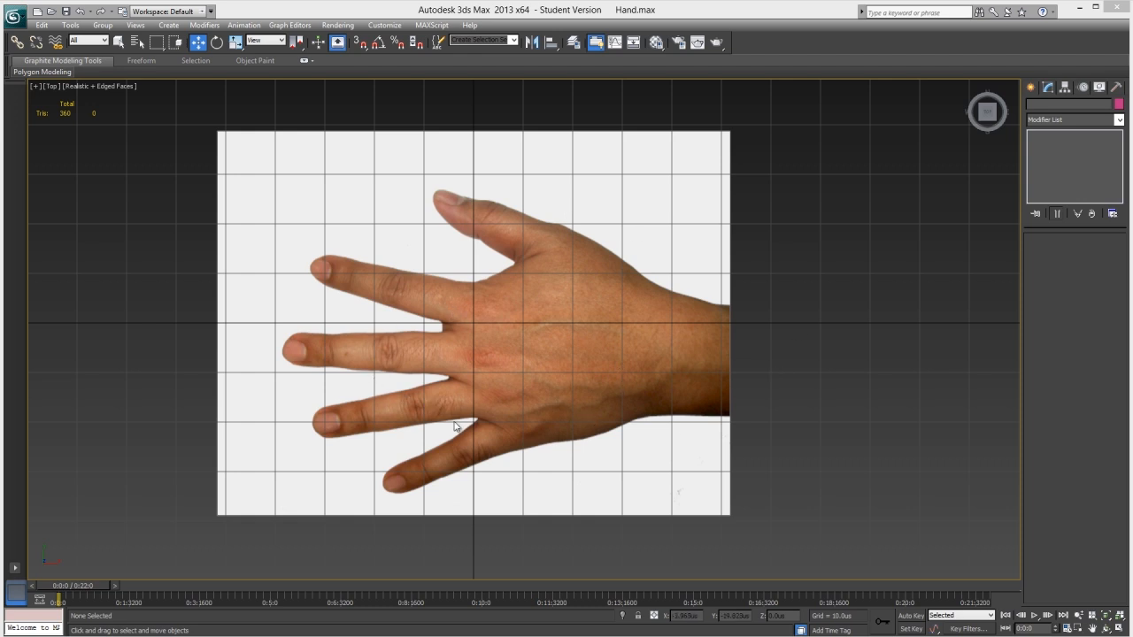
- Create a box over the palm of the hand reference, about 42.6 long, 43.7 wide and 14.8 high, with 4 length and 4 width segments
click(1031, 87)
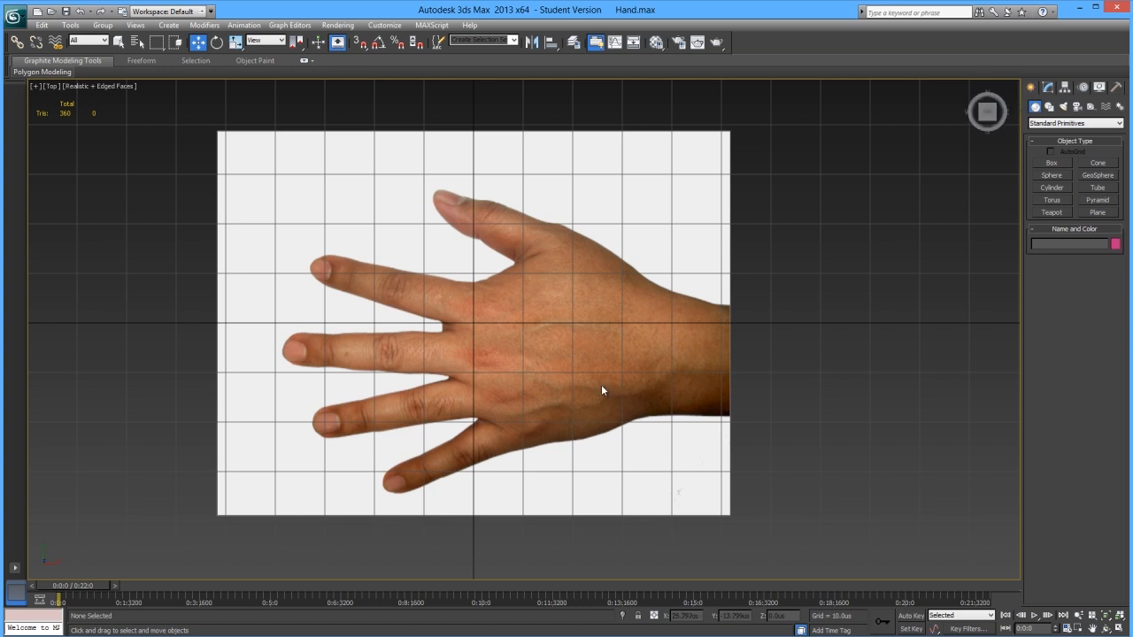
click(1050, 163)
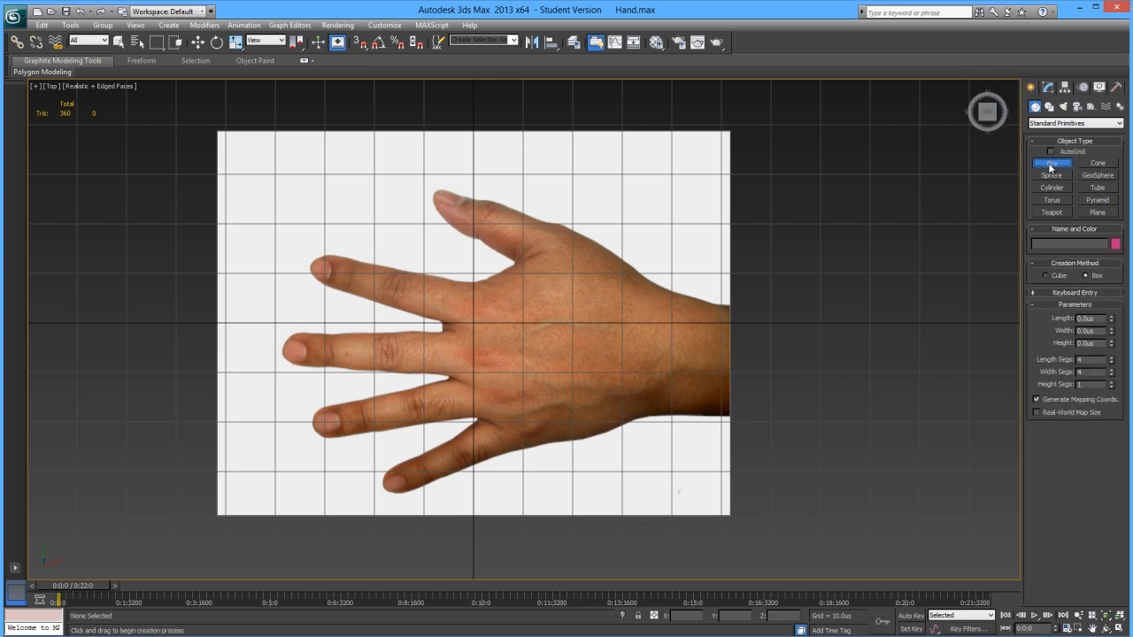
drag(440, 231, 656, 443)
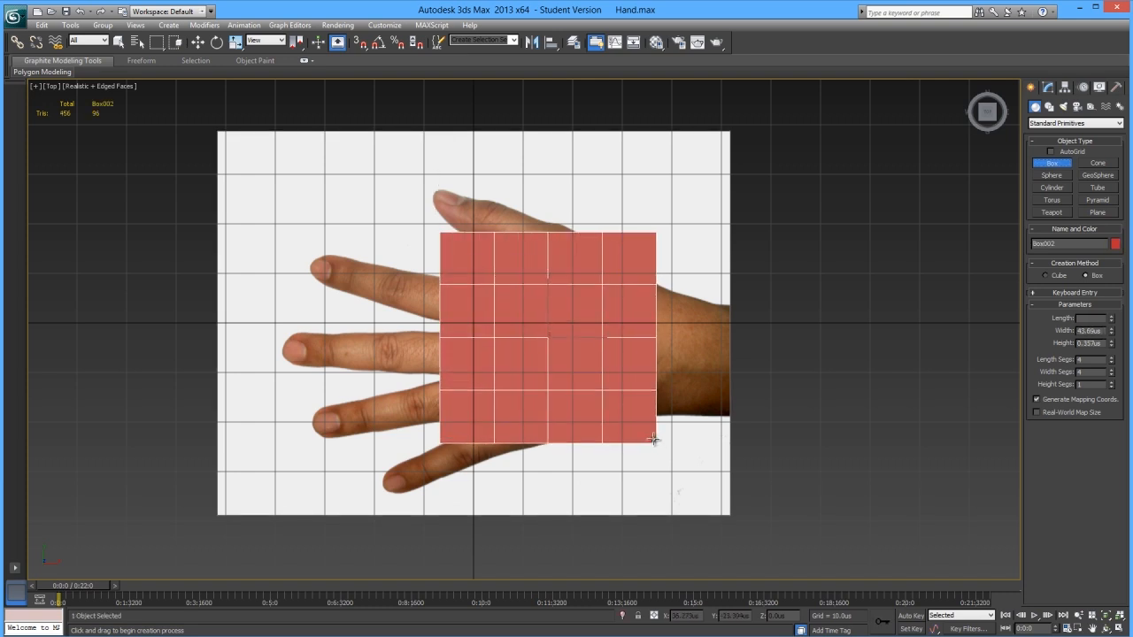
click(616, 375)
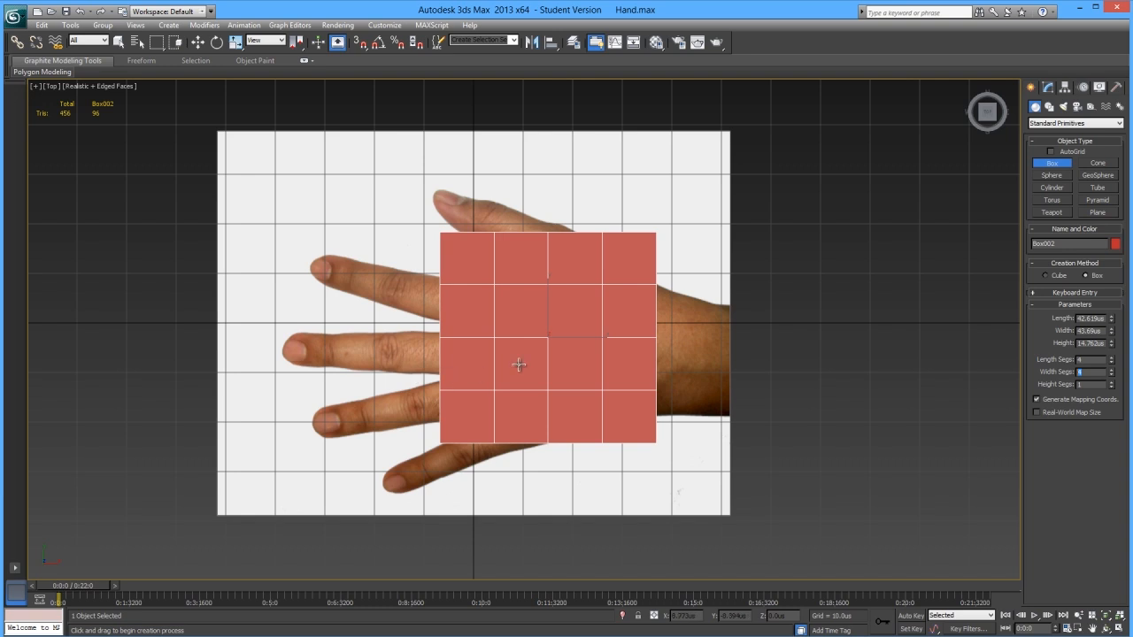
- Convert the palm box to an Editable Poly
middle_drag(517, 365, 502, 386)
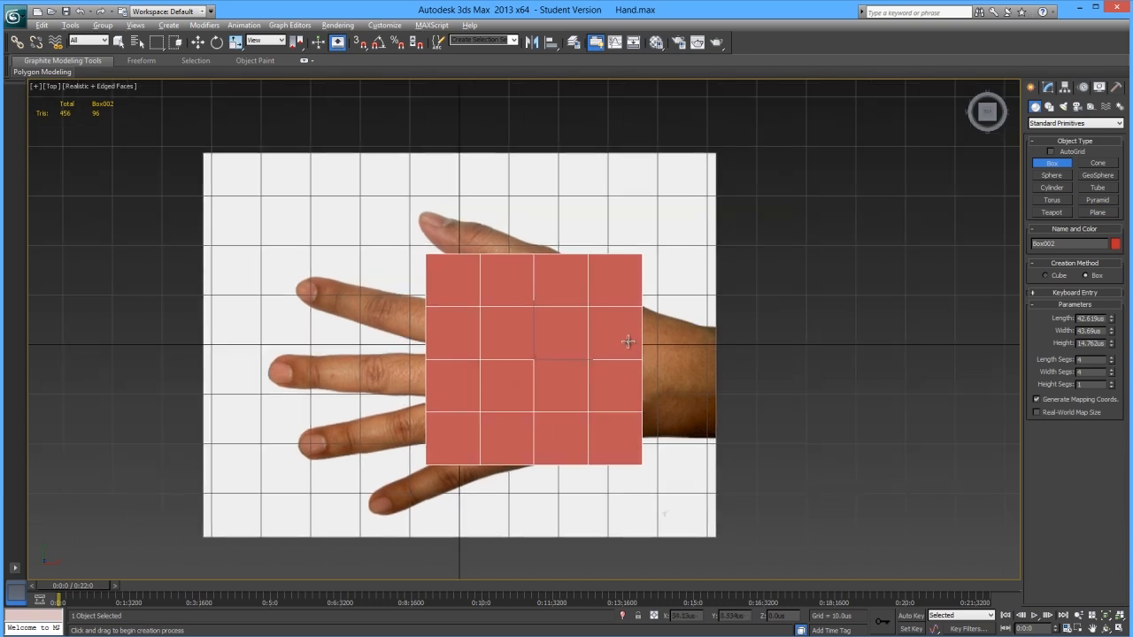
key(w)
right_click(573, 385)
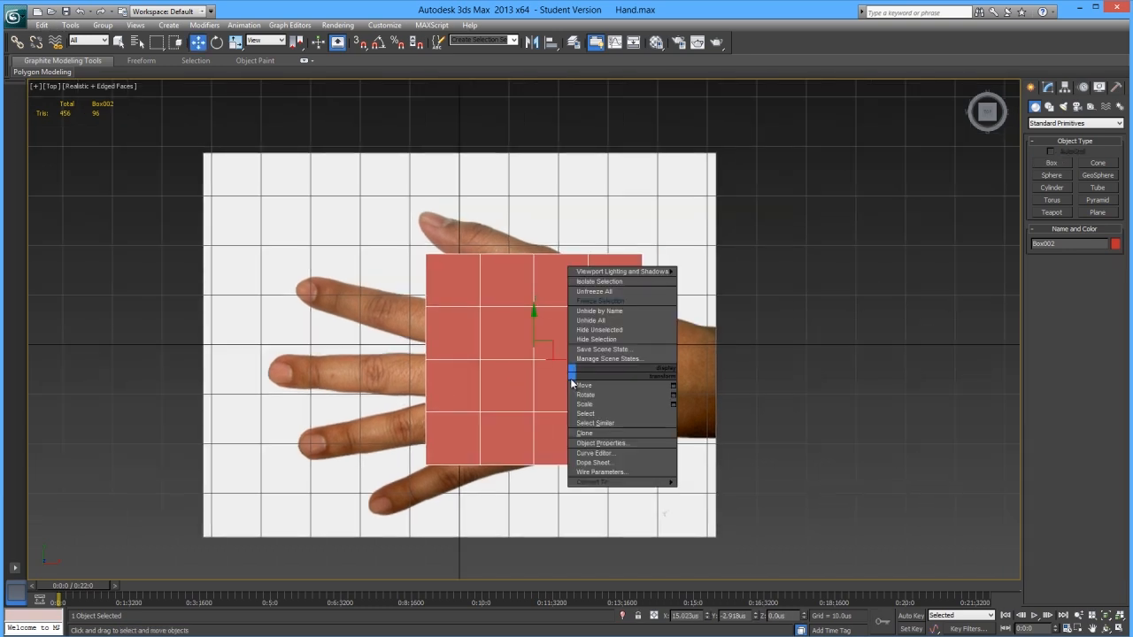
mouse_move(665, 483)
click(699, 493)
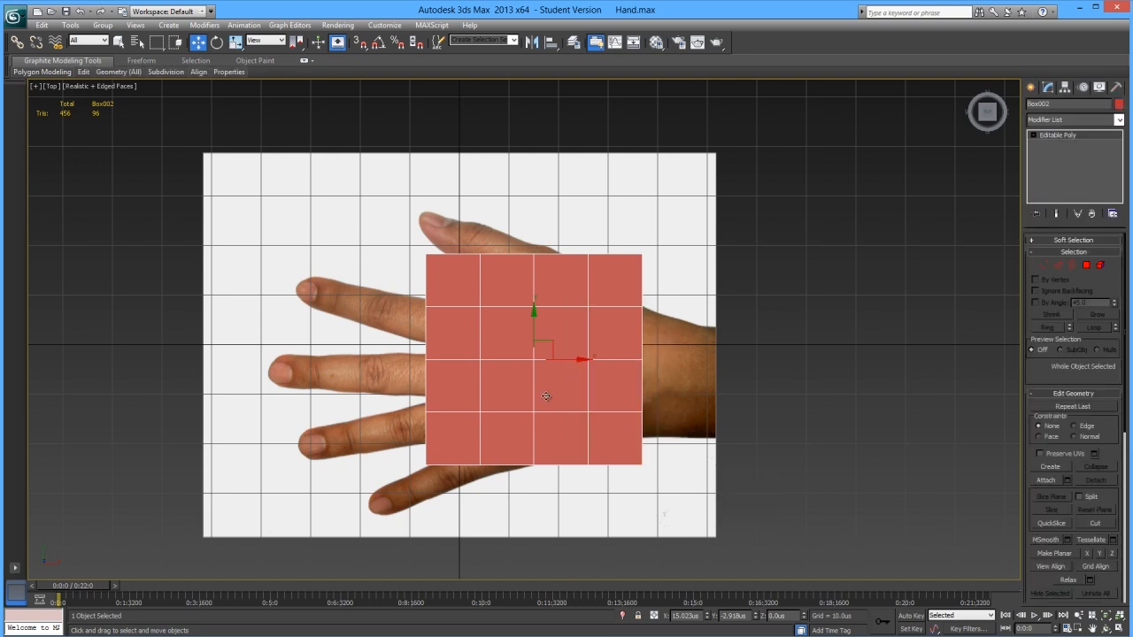
- Turn on see-through display for the palm box so the hand reference shows underneath
mouse_move(570, 358)
middle_down()
mouse_move(549, 387)
mouse_move(556, 369)
middle_up()
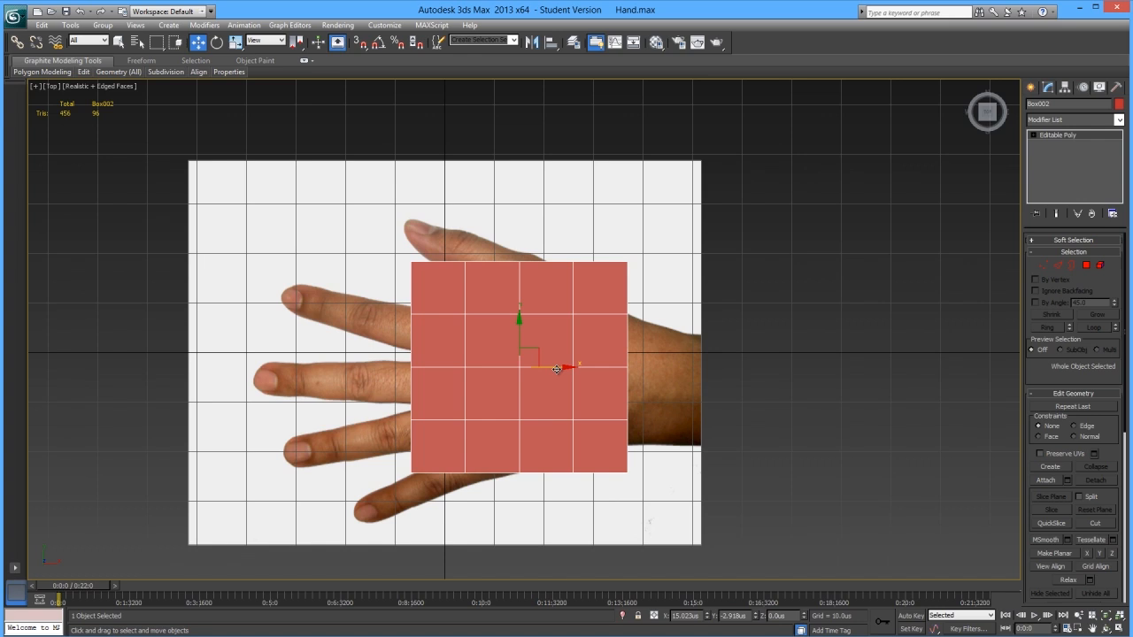
key(alt+x)
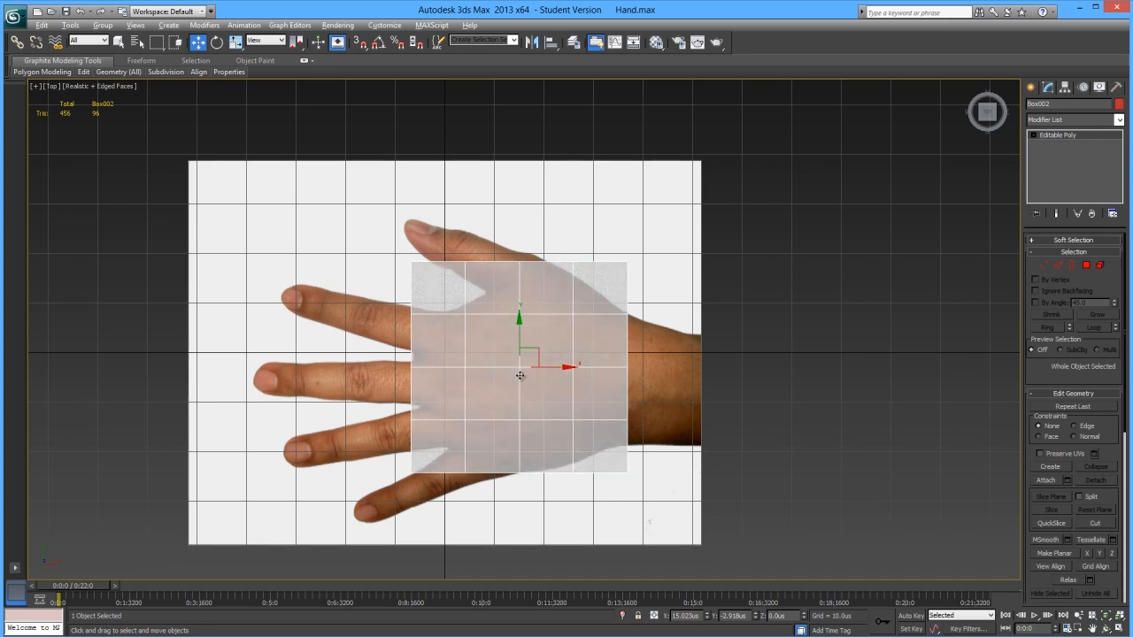
click(1099, 86)
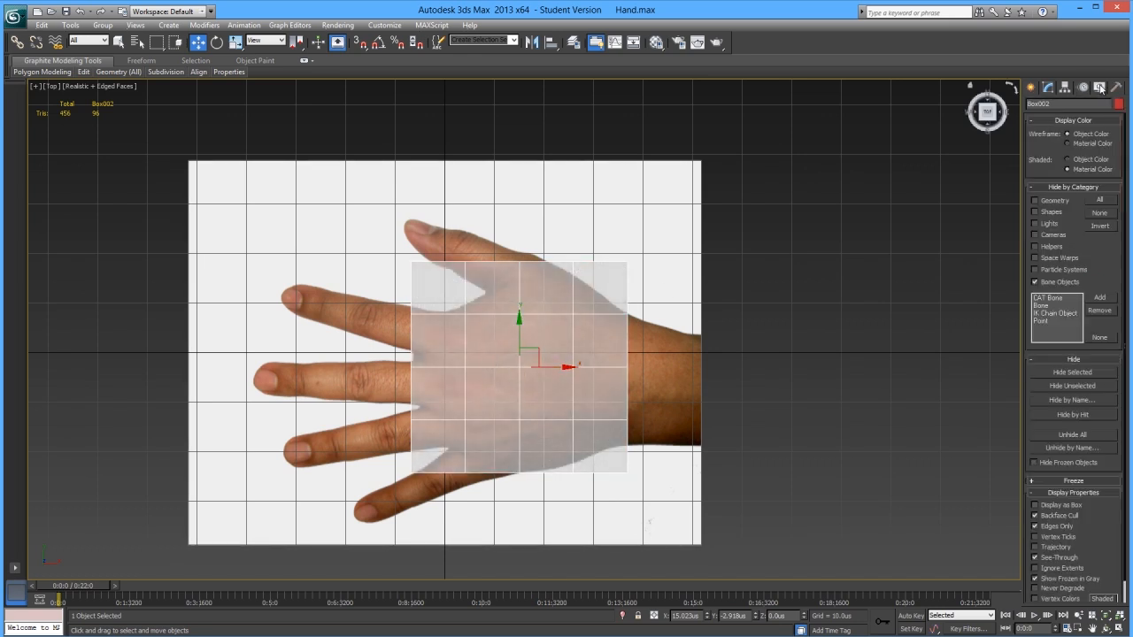
scroll(1118, 543, down, 1)
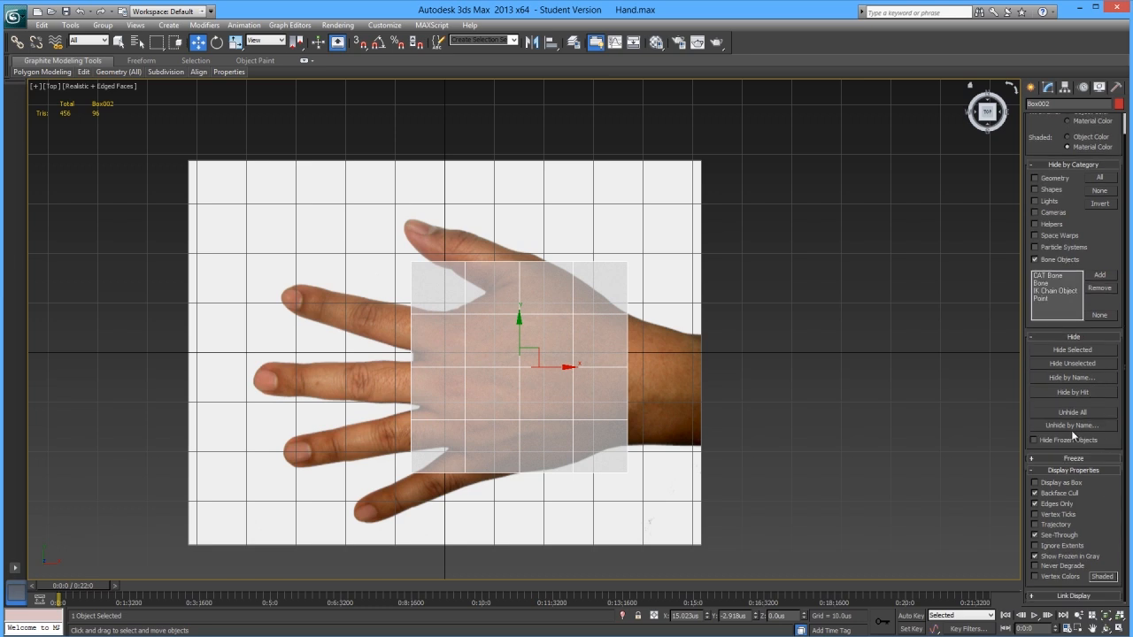
click(1035, 534)
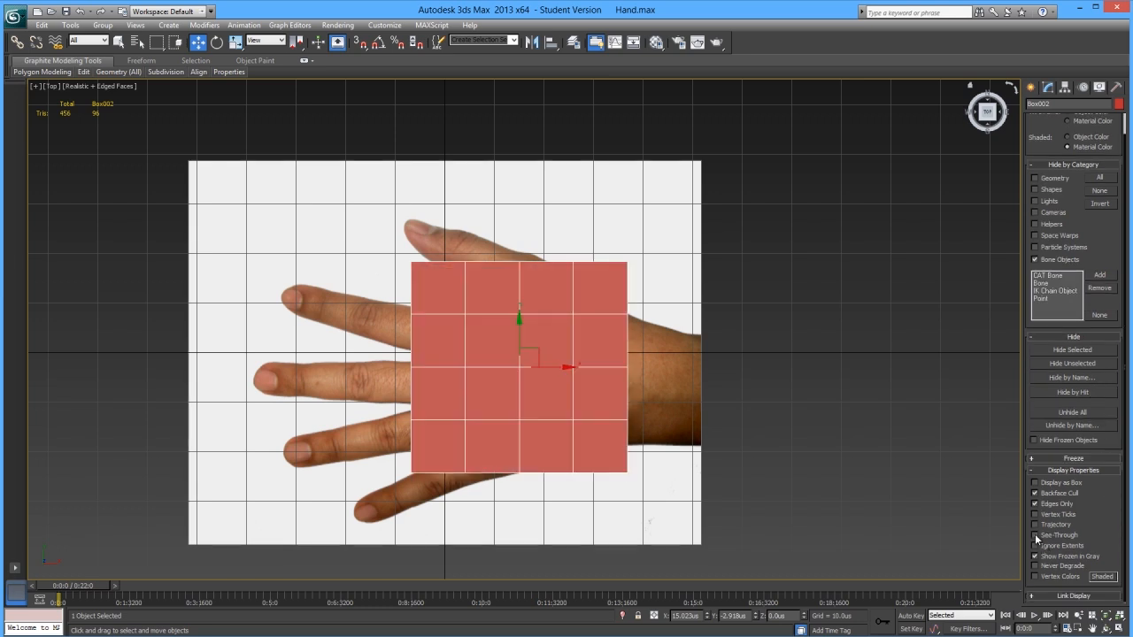
middle_drag(476, 329, 499, 334)
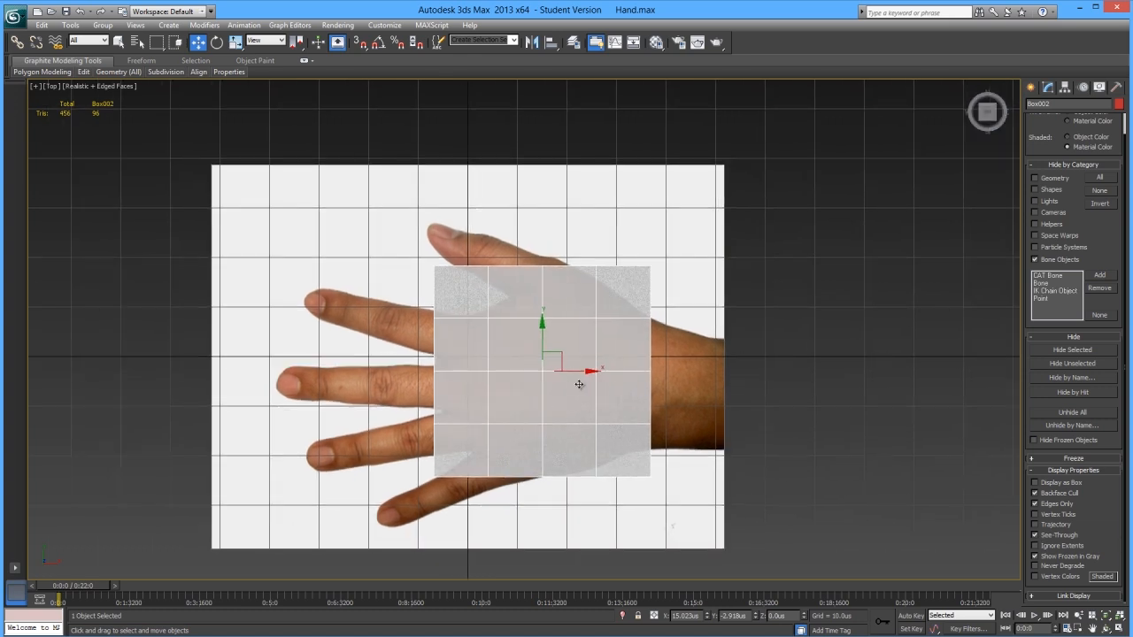
- At vertex level, move the box's wrist-side column of vertices toward the palm, to about X 33.7
click(1048, 87)
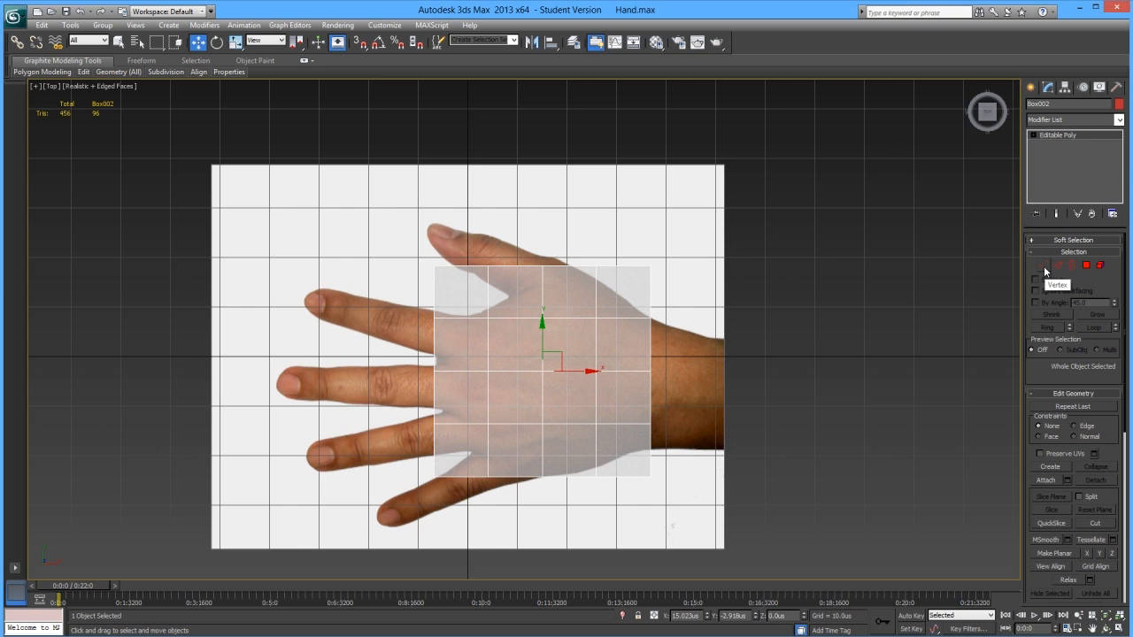
click(1044, 265)
middle_drag(539, 449, 522, 427)
scroll(602, 416, up, 3)
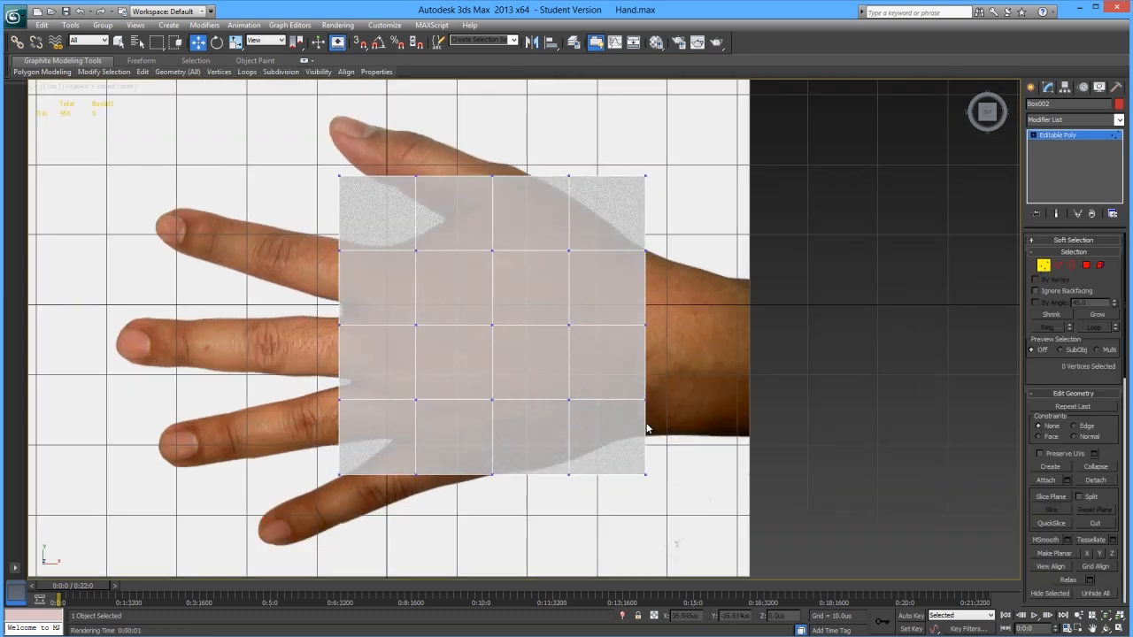
drag(655, 369, 638, 501)
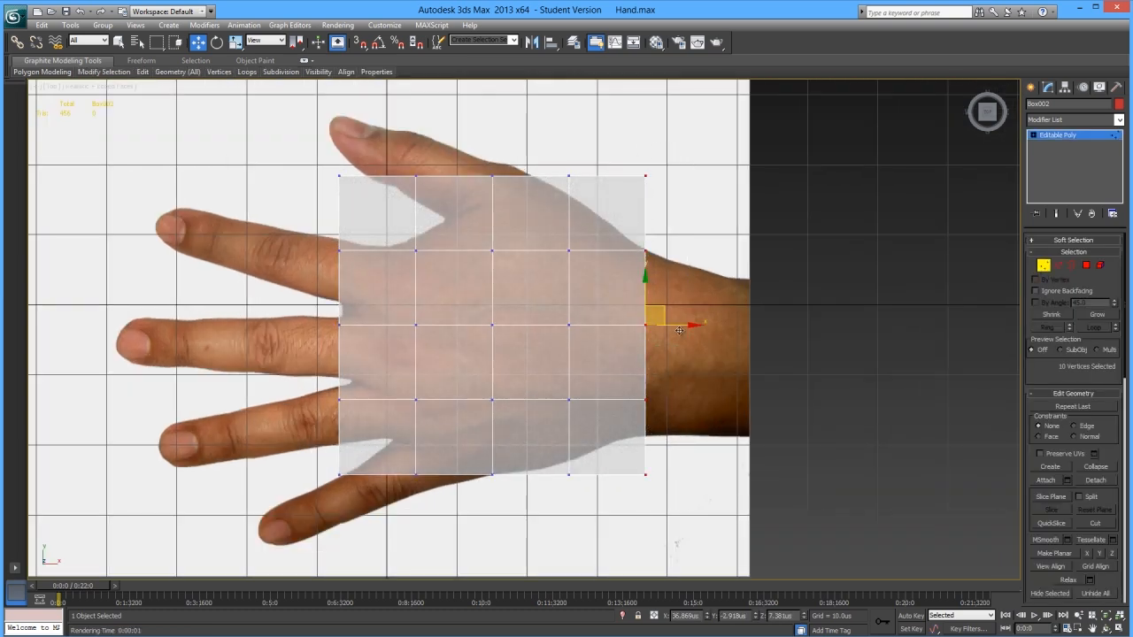
drag(681, 325, 660, 320)
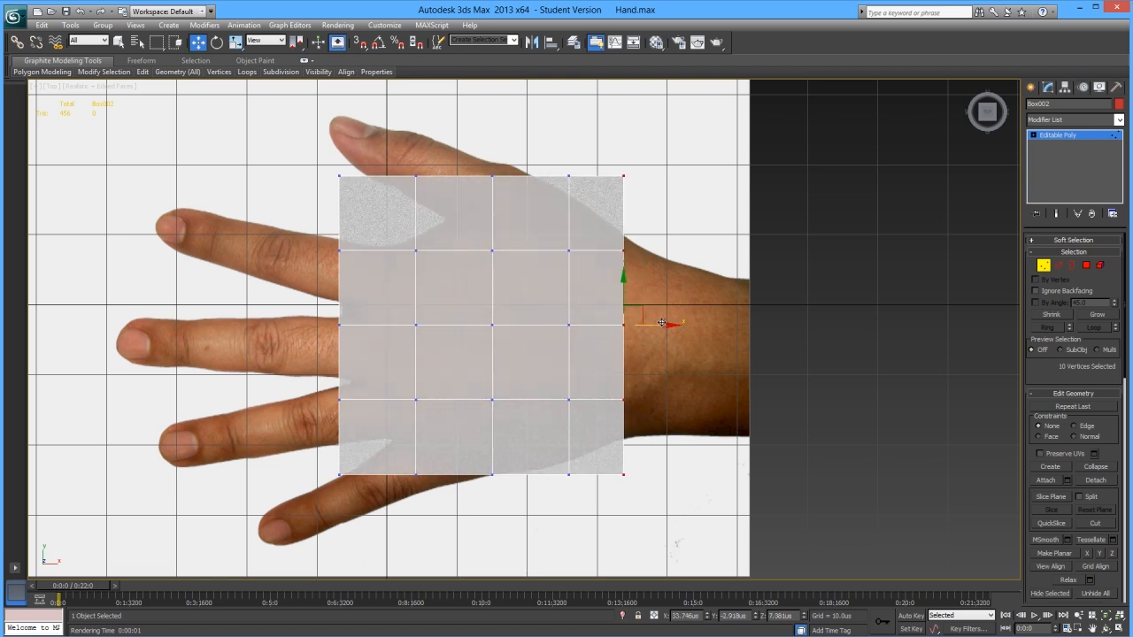
- Shift the four remaining vertex columns so the finger-side edge sits closer to the knuckles and the columns are spaced more evenly
scroll(561, 298, down, 5)
drag(537, 240, 569, 458)
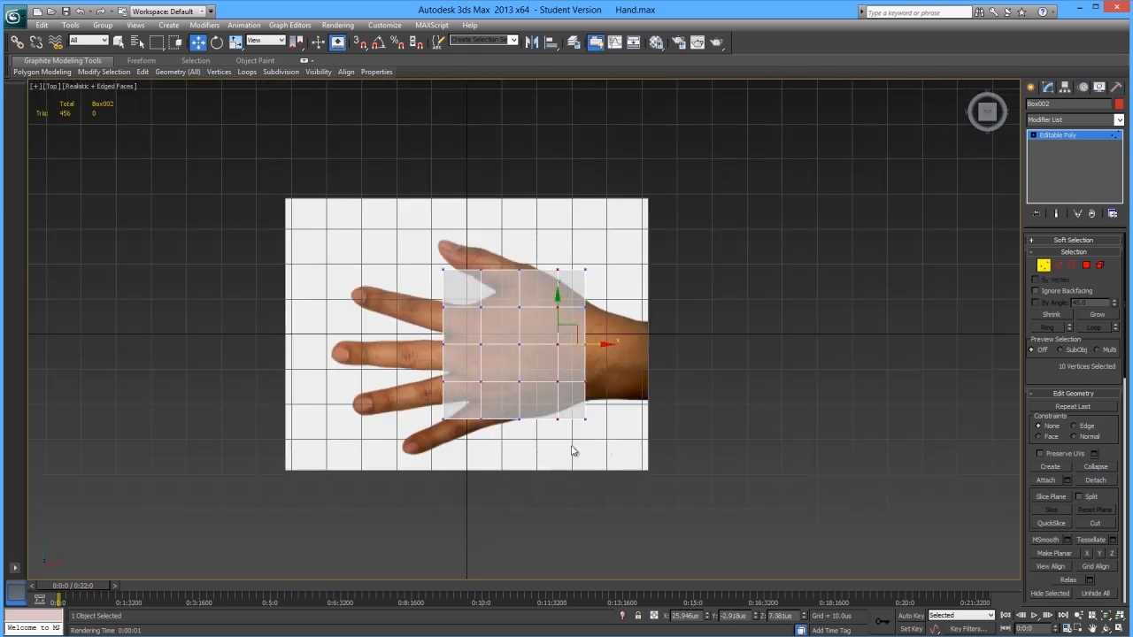
mouse_move(590, 345)
mouse_down()
mouse_move(571, 343)
mouse_move(590, 339)
mouse_up()
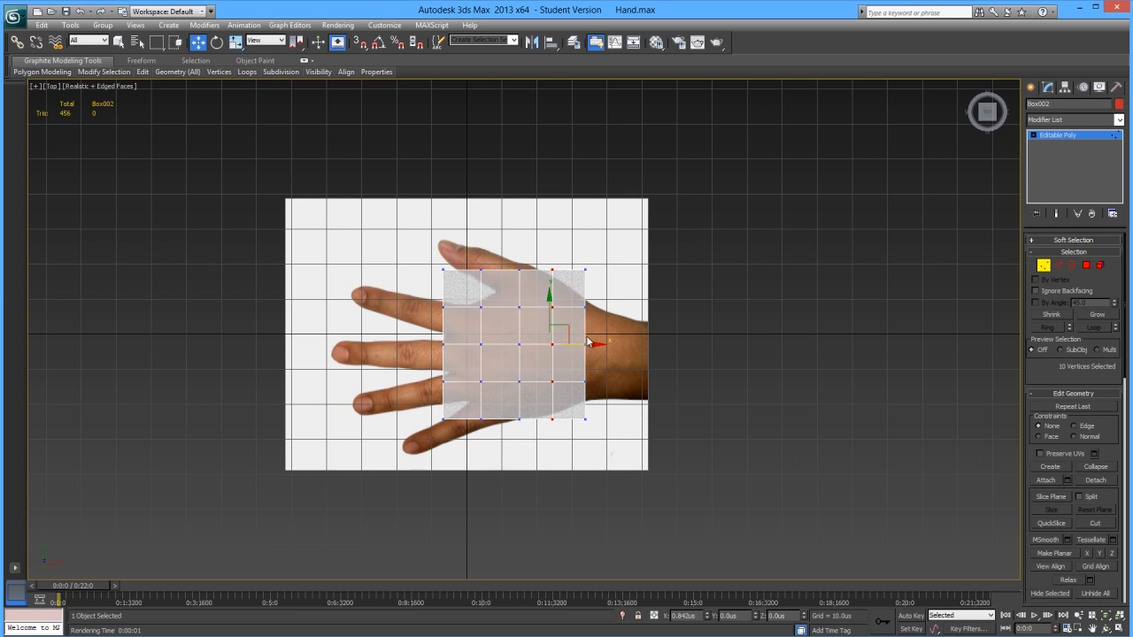
drag(506, 238, 543, 410)
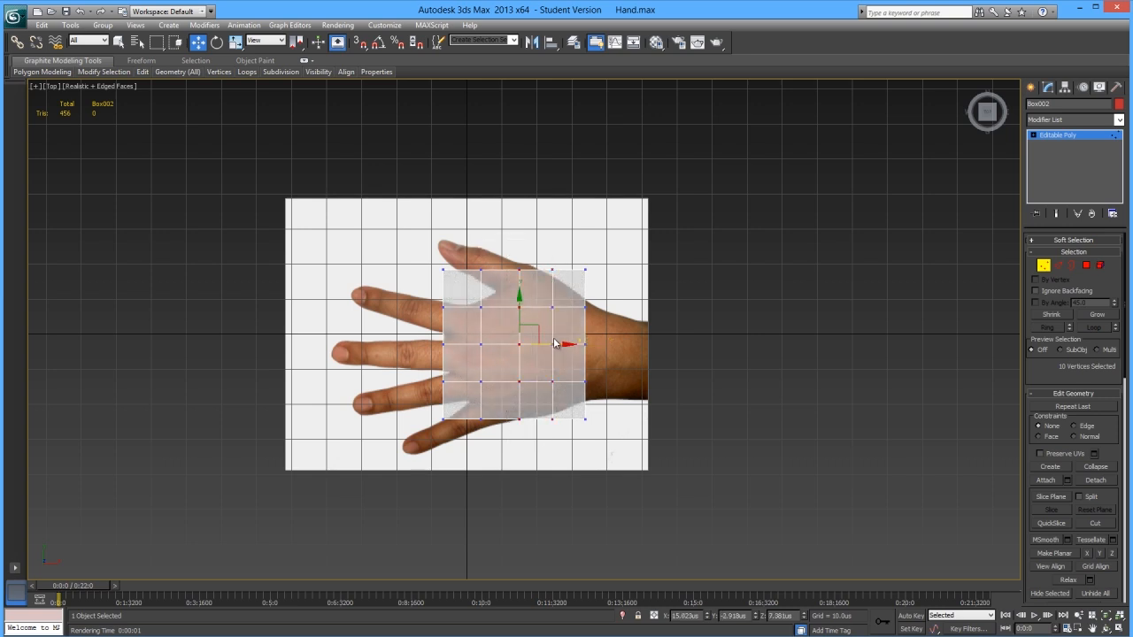
drag(551, 344, 558, 338)
drag(460, 237, 492, 425)
drag(510, 345, 521, 343)
drag(414, 246, 483, 485)
drag(480, 344, 495, 345)
click(611, 269)
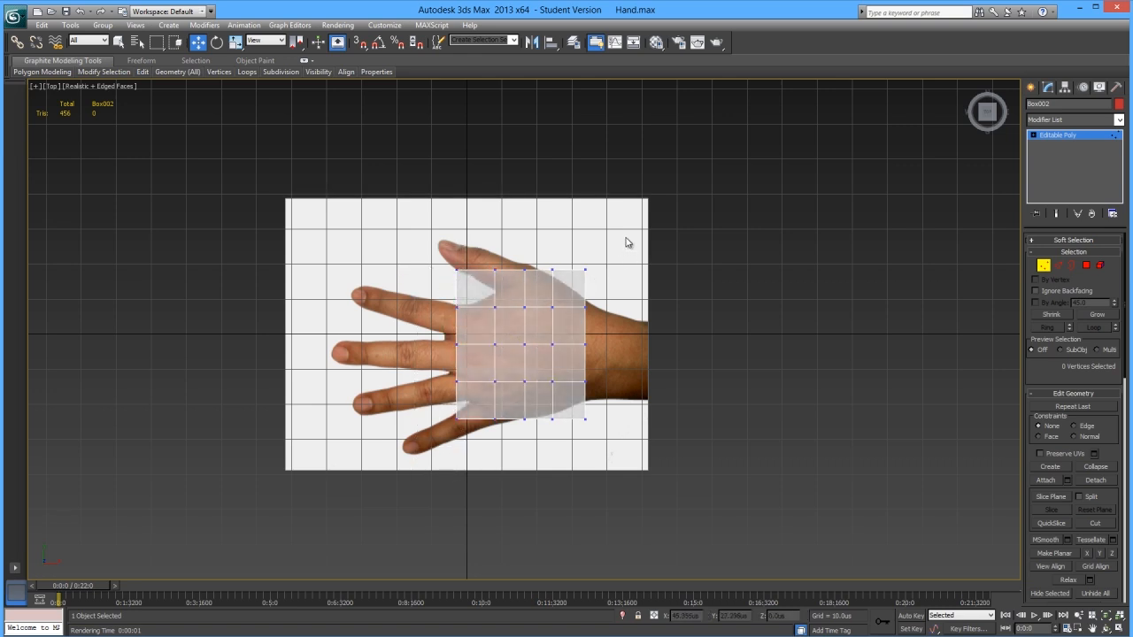
- Move the wrist-end vertices inward to narrow the box to the width of the wrist
drag(611, 375, 580, 394)
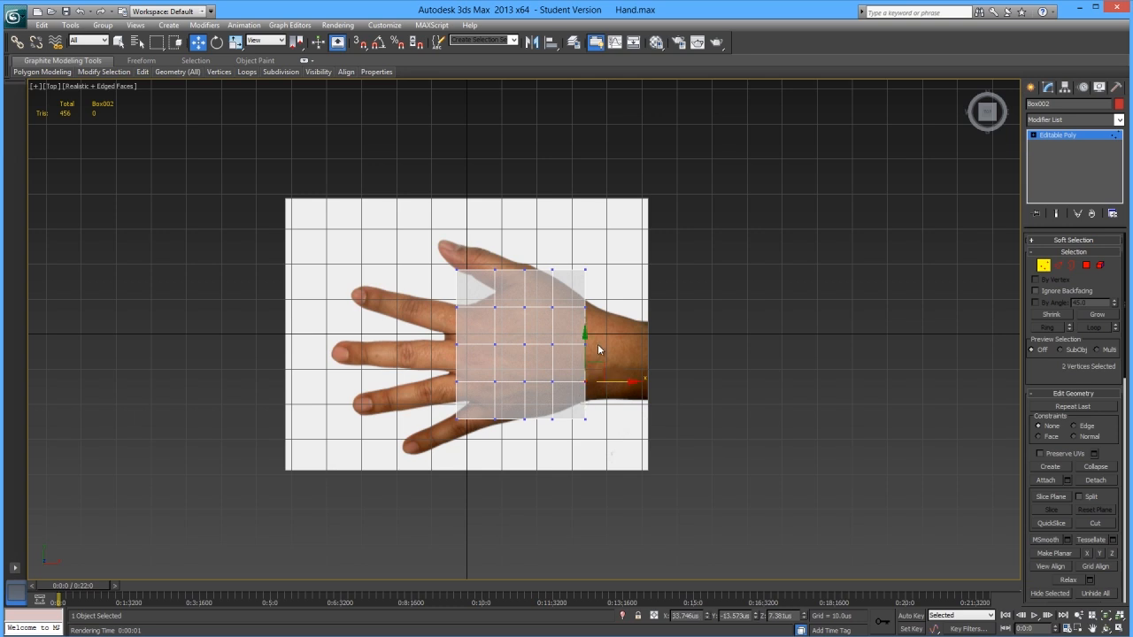
drag(585, 351, 586, 293)
drag(595, 245, 582, 270)
drag(603, 435, 581, 374)
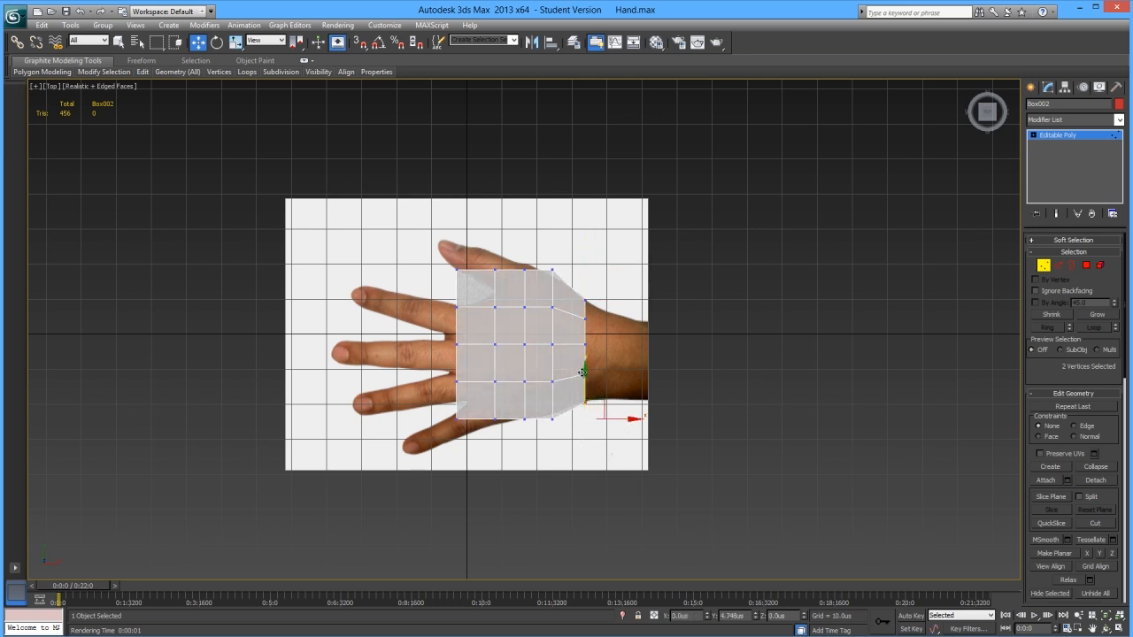
- Move the vertices along the little-finger side of the box to follow the hand's outline
drag(560, 443, 552, 378)
click(515, 456)
drag(483, 405, 499, 438)
mouse_move(496, 386)
mouse_down()
mouse_move(499, 433)
mouse_move(485, 410)
mouse_move(584, 400)
mouse_up()
click(543, 445)
click(593, 447)
- Fit the thumb-side edge vertices to the hand's outline and adjust the neighbouring inner vertices near the wrist
drag(540, 245, 575, 395)
drag(562, 307, 567, 311)
mouse_move(568, 253)
mouse_down()
mouse_move(548, 283)
mouse_move(568, 260)
mouse_up()
click(577, 364)
drag(545, 376, 558, 350)
mouse_move(511, 230)
mouse_down()
mouse_move(535, 288)
mouse_move(527, 245)
mouse_move(497, 268)
mouse_up()
drag(575, 248, 545, 286)
drag(562, 259, 574, 329)
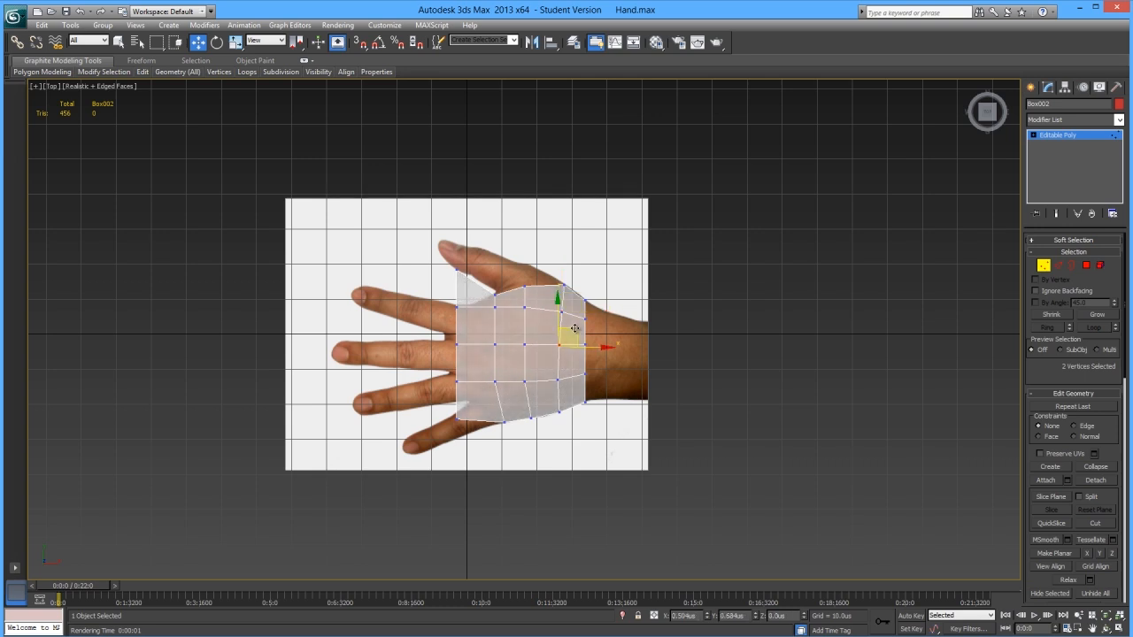
- Move the finger-side column of vertices onto the bases of the four fingers, with dividing vertices at the gaps between them
click(579, 465)
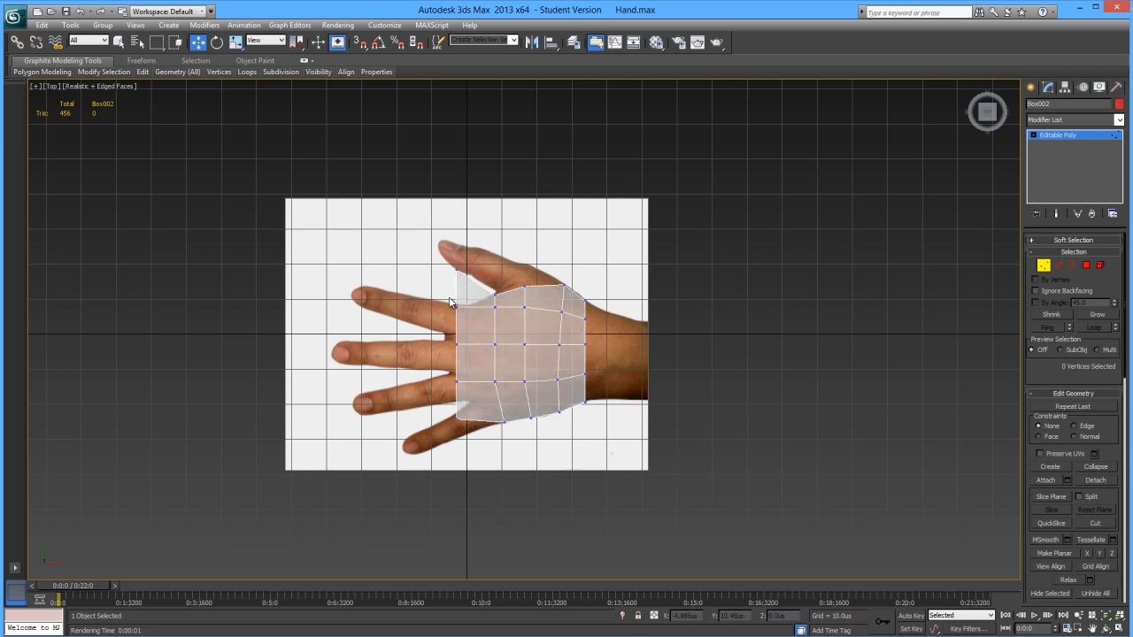
middle_drag(440, 365, 441, 331)
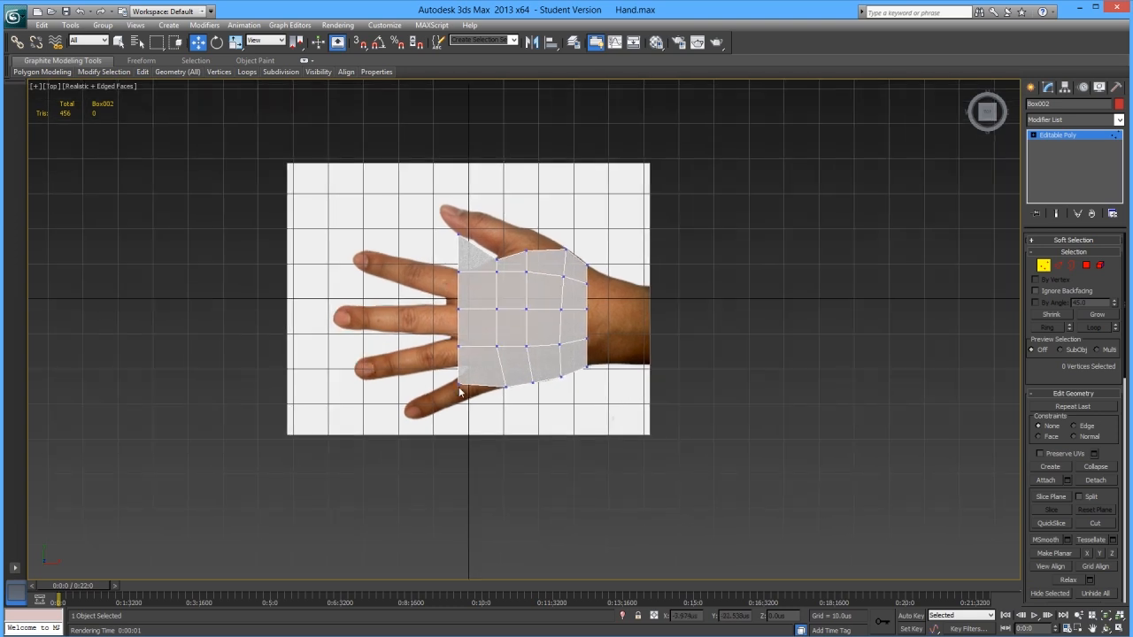
drag(478, 400, 479, 399)
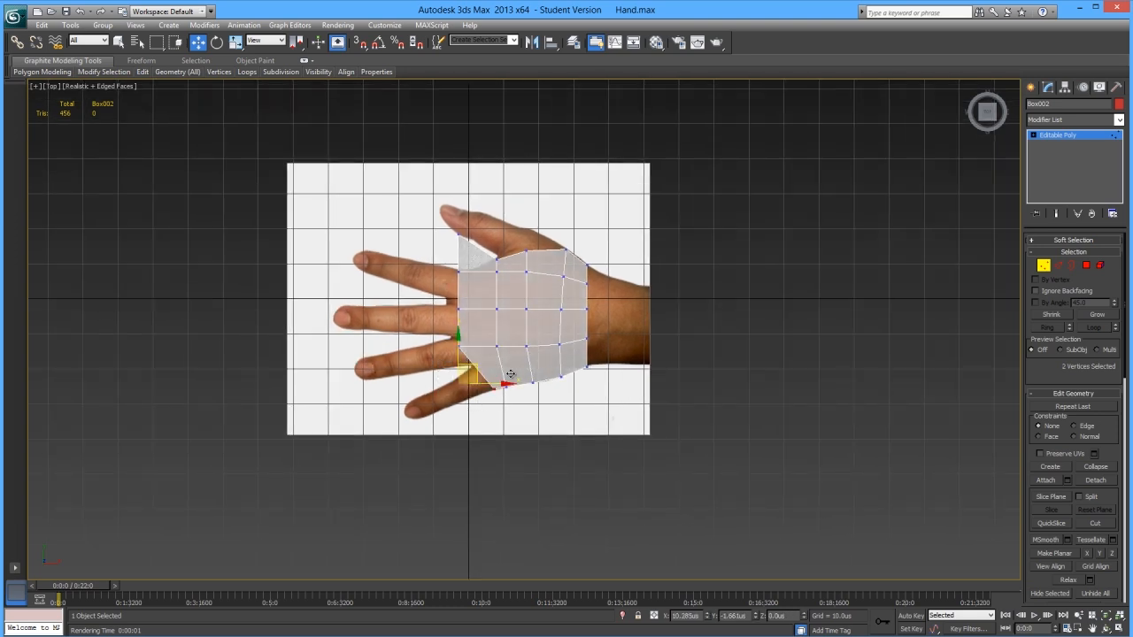
drag(513, 359, 537, 382)
drag(473, 363, 510, 360)
mouse_move(467, 317)
mouse_down()
mouse_move(478, 315)
mouse_move(473, 336)
mouse_up()
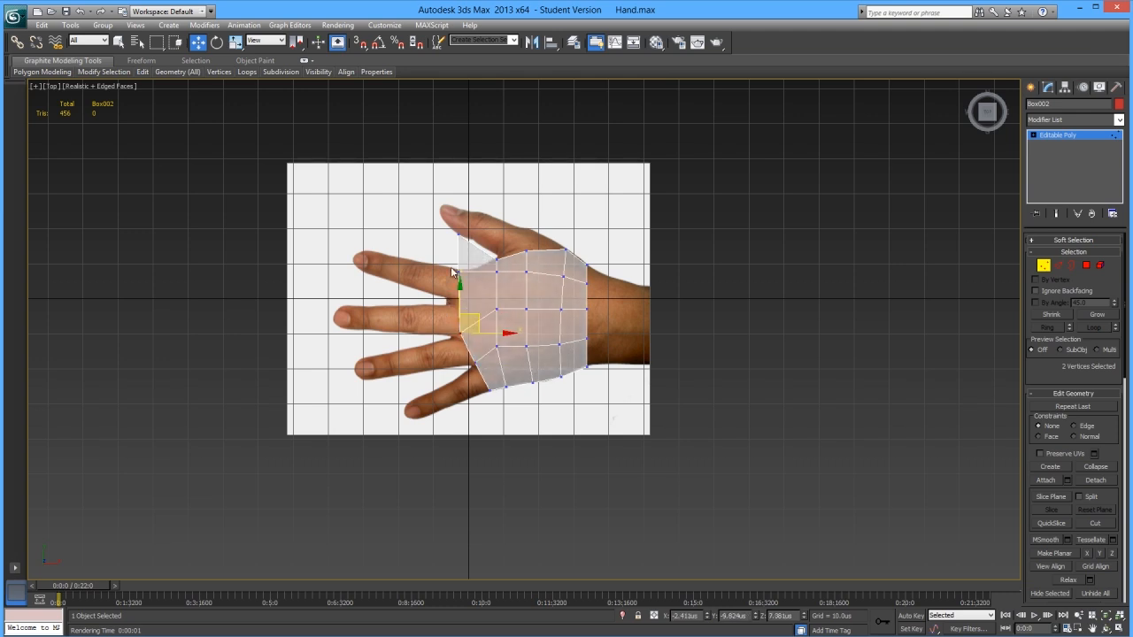
drag(468, 283, 467, 283)
drag(449, 230, 474, 254)
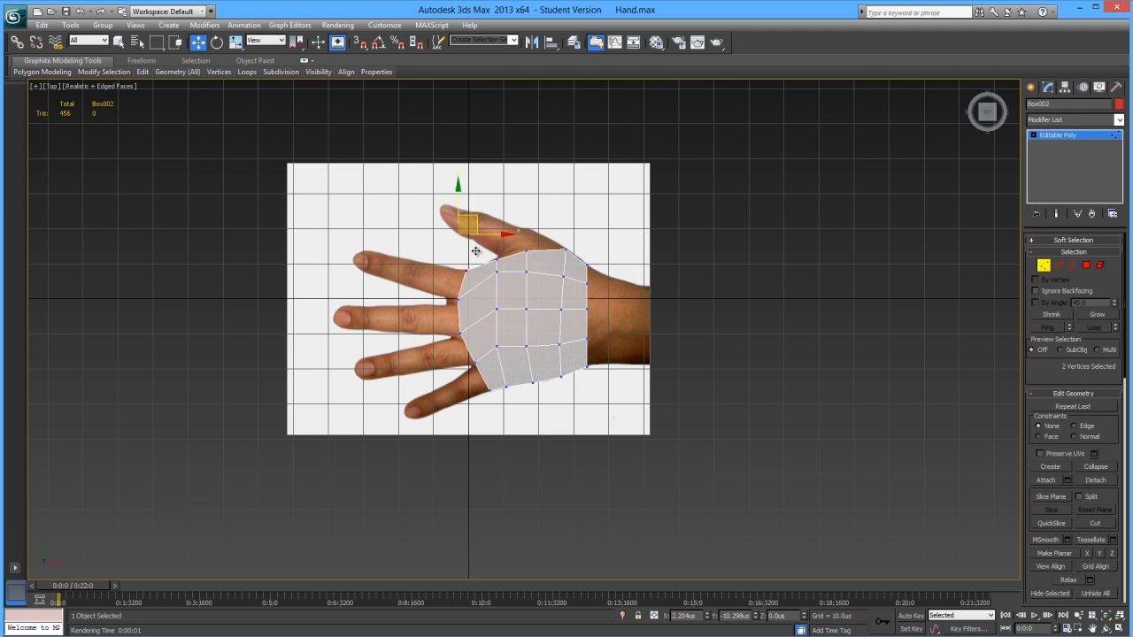
- Move the palm's middle row of inner vertices toward the little finger to line up with the finger-base vertices
click(495, 276)
click(494, 270)
drag(497, 270, 603, 320)
drag(537, 274, 544, 280)
drag(480, 310, 499, 331)
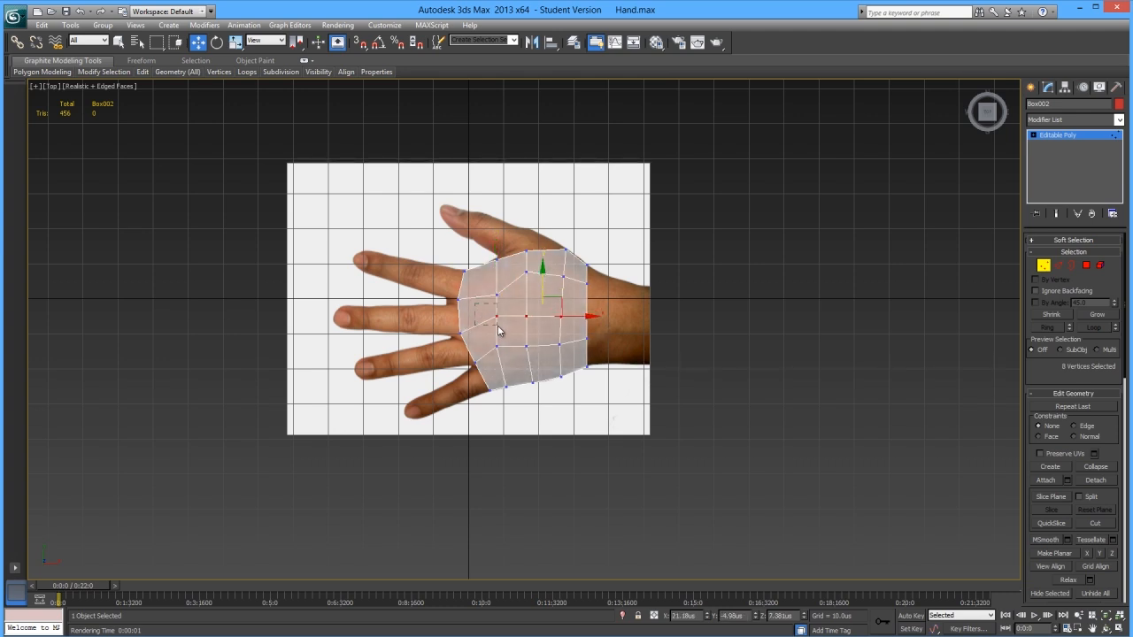
drag(497, 288, 525, 293)
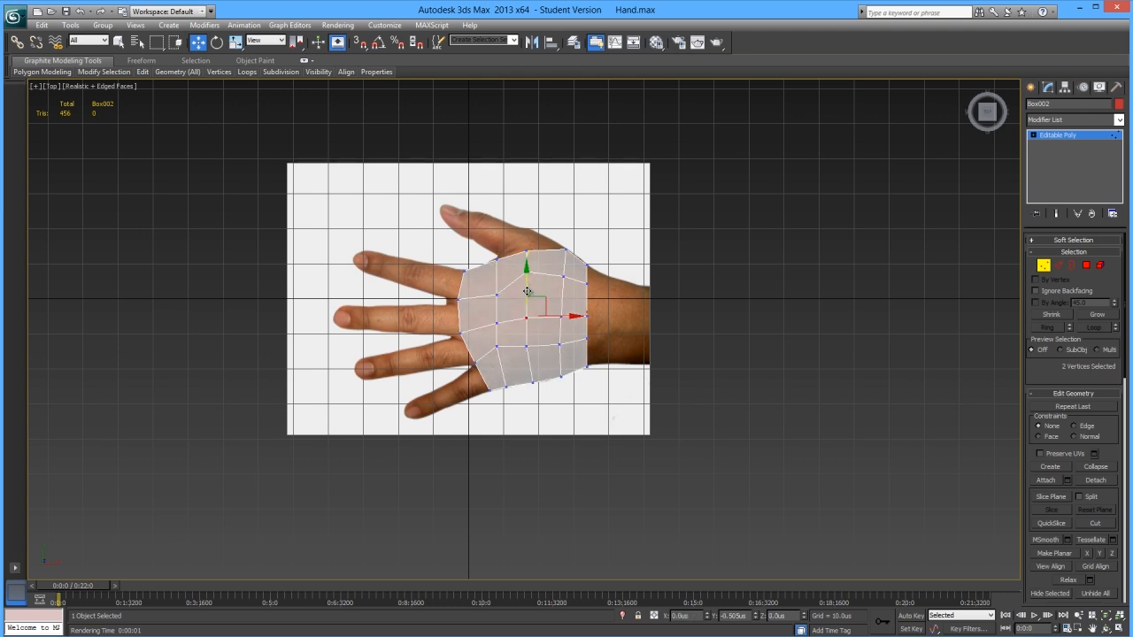
click(561, 316)
click(499, 258)
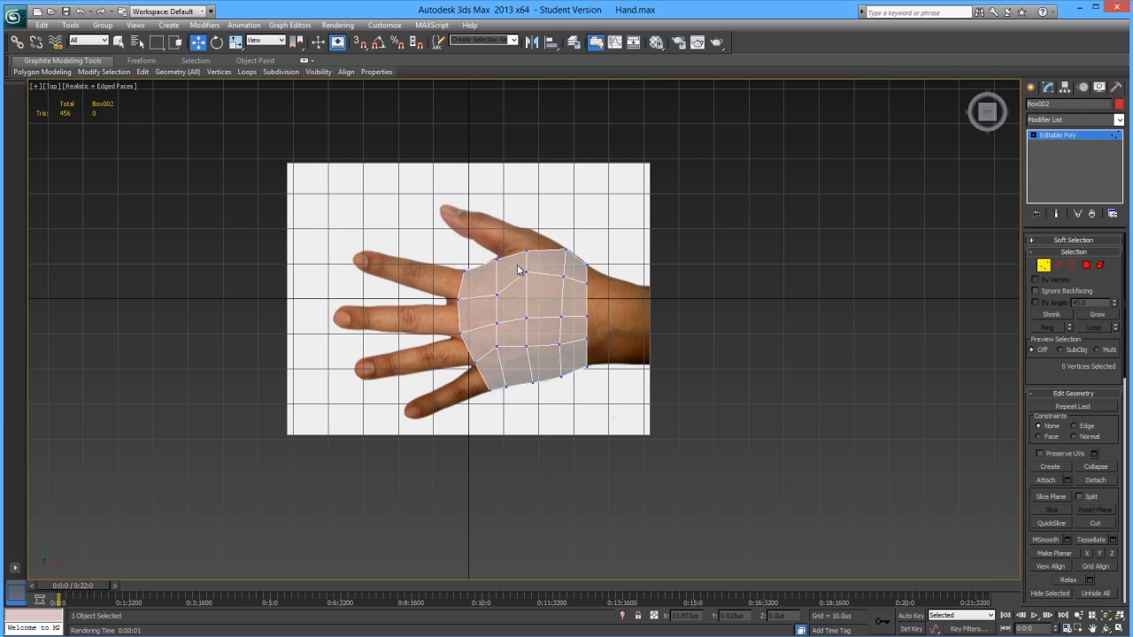
- Even out the palm's inner vertex rows on the thumb side and little-finger side so they flow smoothly from fingers to wrist
drag(546, 293, 568, 288)
drag(563, 240, 564, 249)
drag(598, 302, 564, 262)
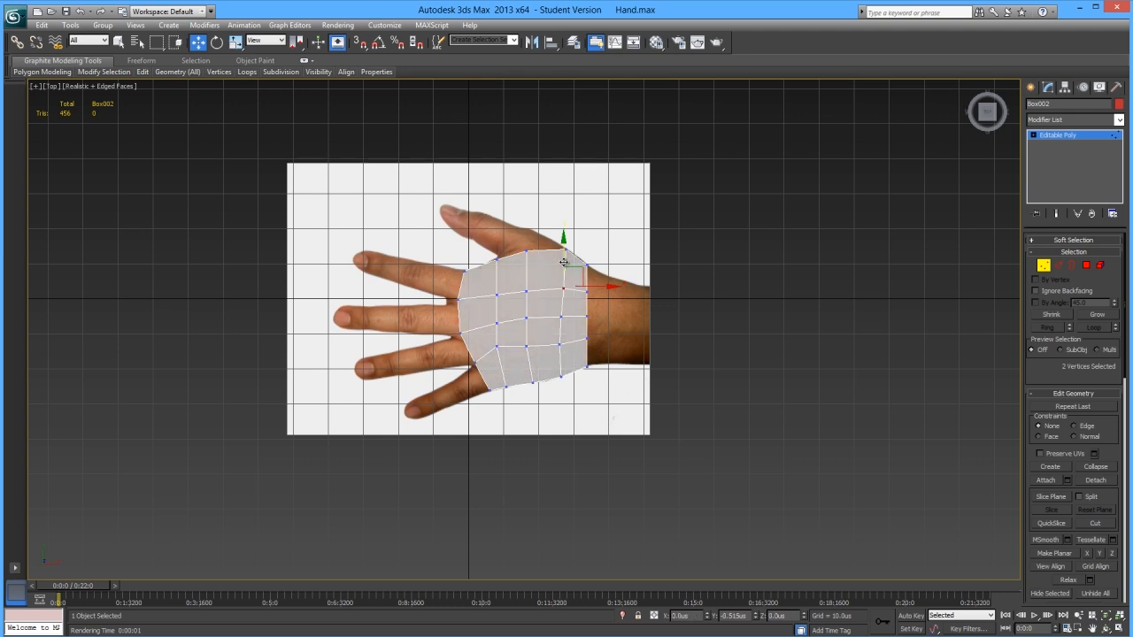
drag(483, 326, 546, 336)
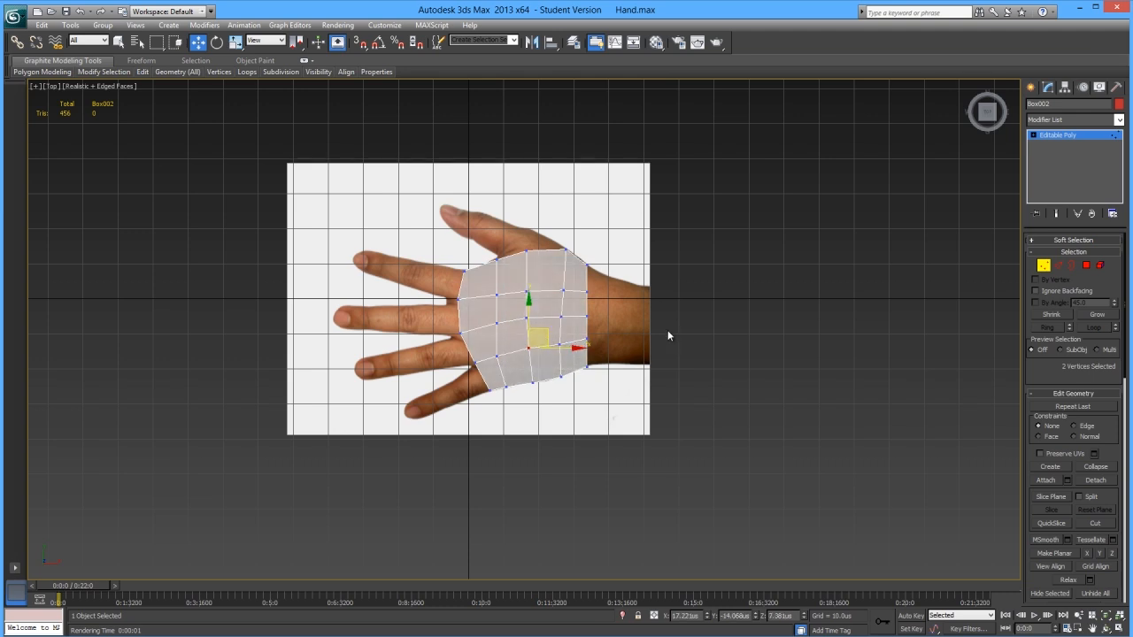
click(559, 298)
drag(543, 302, 572, 301)
click(638, 332)
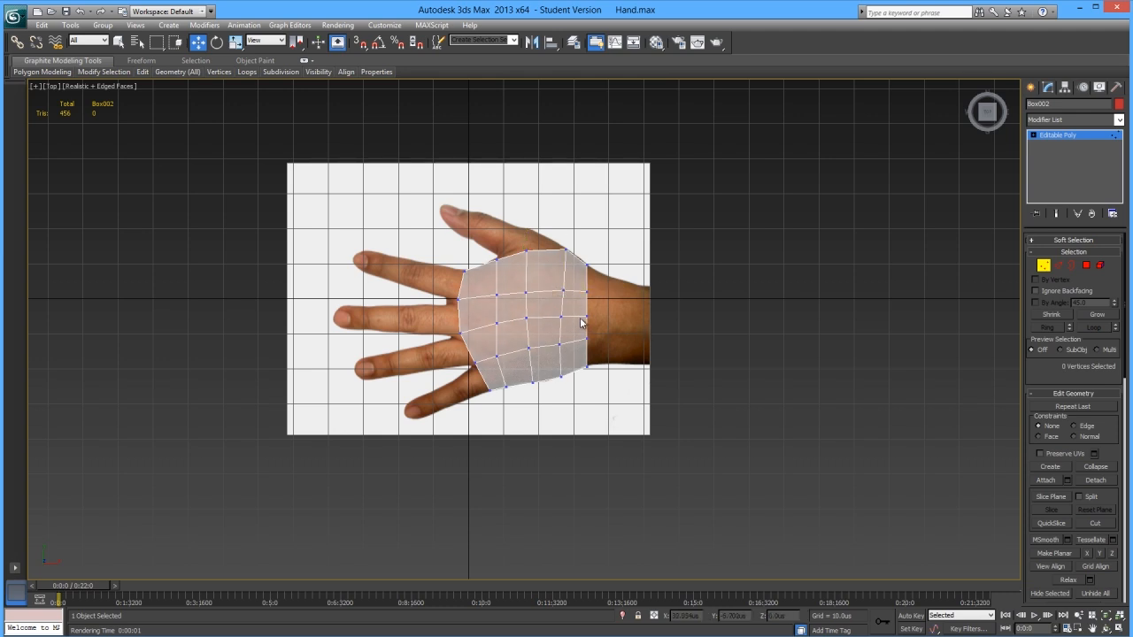
- Align the palm's inner vertices on the little-finger side near the finger bases with the neighbouring vertex rows
drag(542, 369, 544, 370)
drag(530, 332, 498, 331)
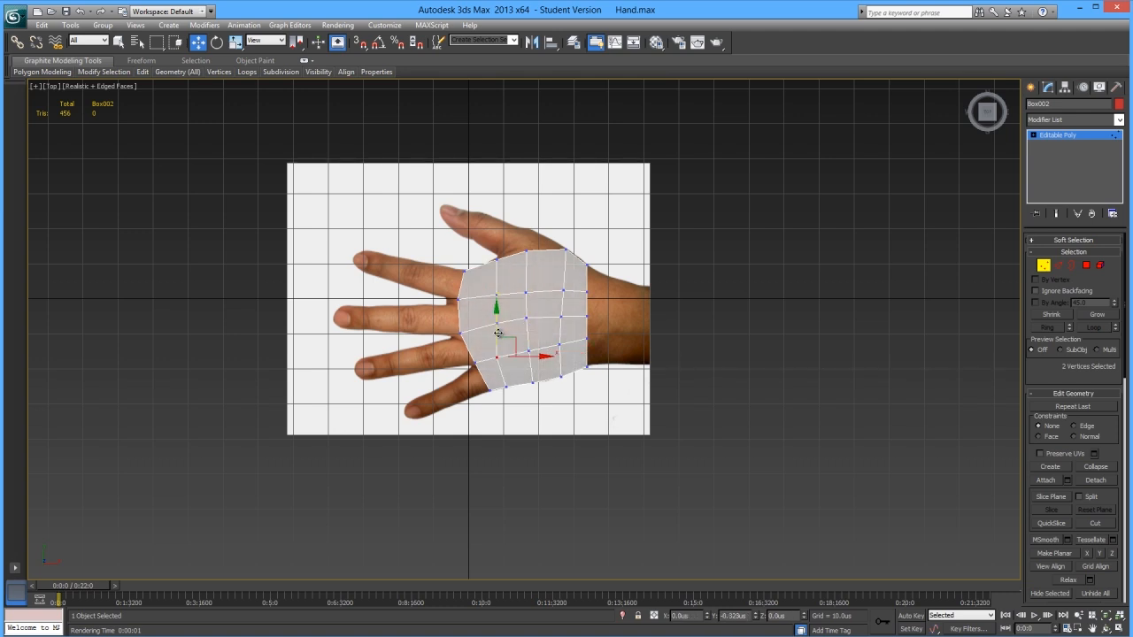
click(485, 393)
- Shift the wrist-edge vertices toward the forearm and fit the two corner vertices to the wrist's outline
middle_drag(492, 396, 497, 400)
middle_drag(596, 275, 584, 322)
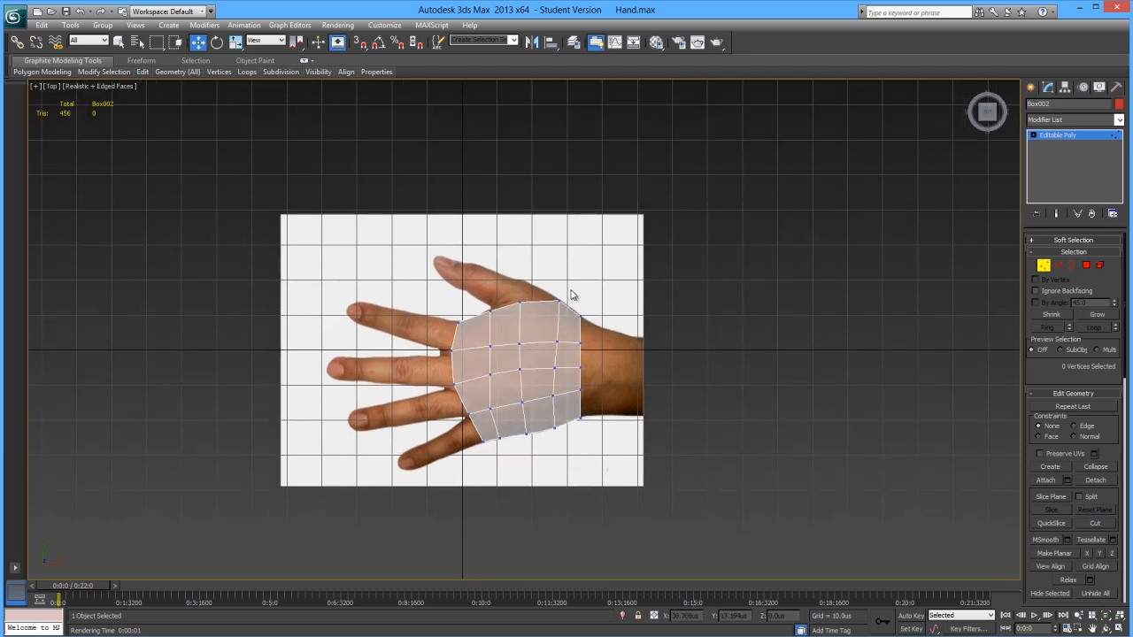
scroll(544, 337, down, 2)
drag(593, 296, 557, 399)
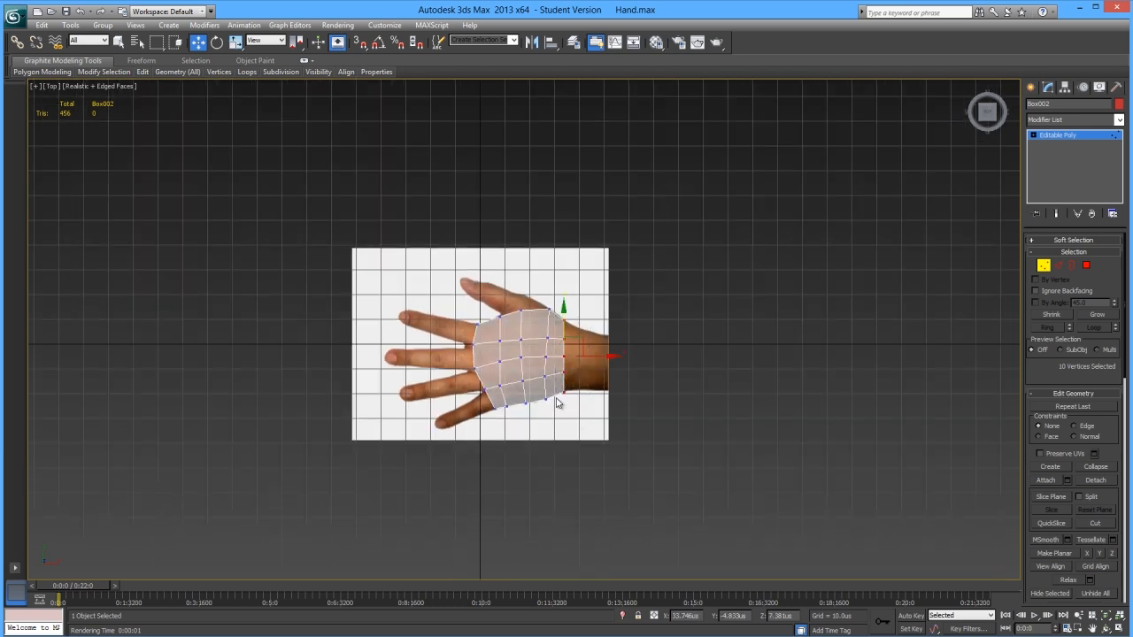
drag(597, 358, 607, 356)
scroll(579, 407, up, 3)
drag(594, 441, 577, 423)
click(606, 435)
mouse_move(602, 310)
mouse_down()
mouse_move(577, 324)
mouse_move(594, 301)
mouse_up()
click(609, 369)
- Lower the palm mesh's upper vertices to flatten it, and raise the whole mesh above the reference image
scroll(498, 361, down, 2)
middle_drag(473, 354, 591, 352)
key(p)
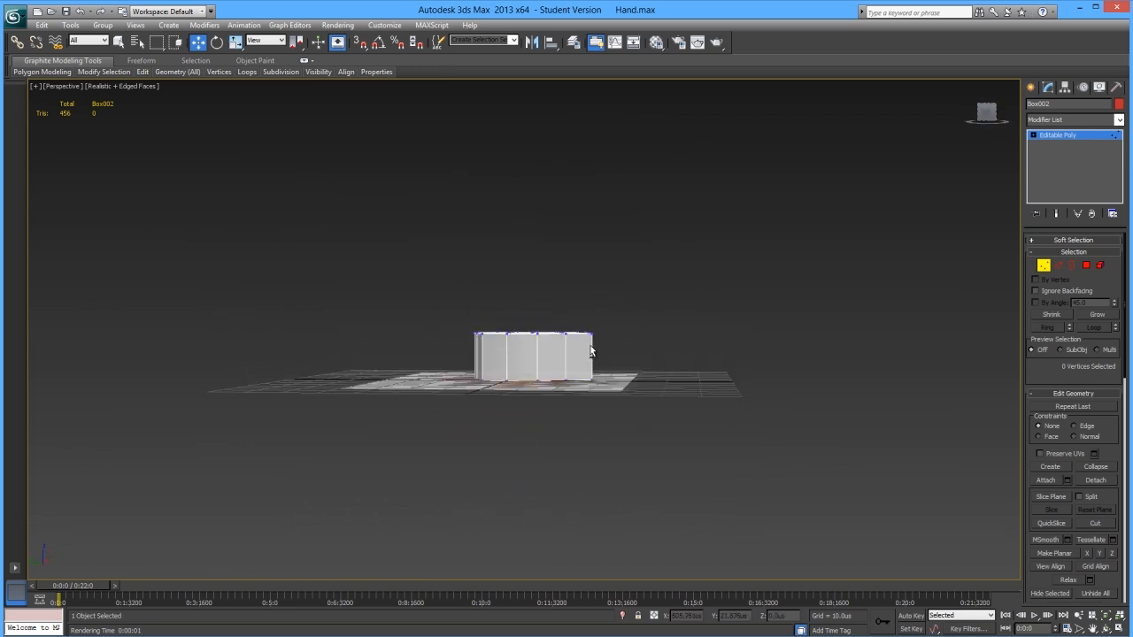
drag(628, 338, 628, 338)
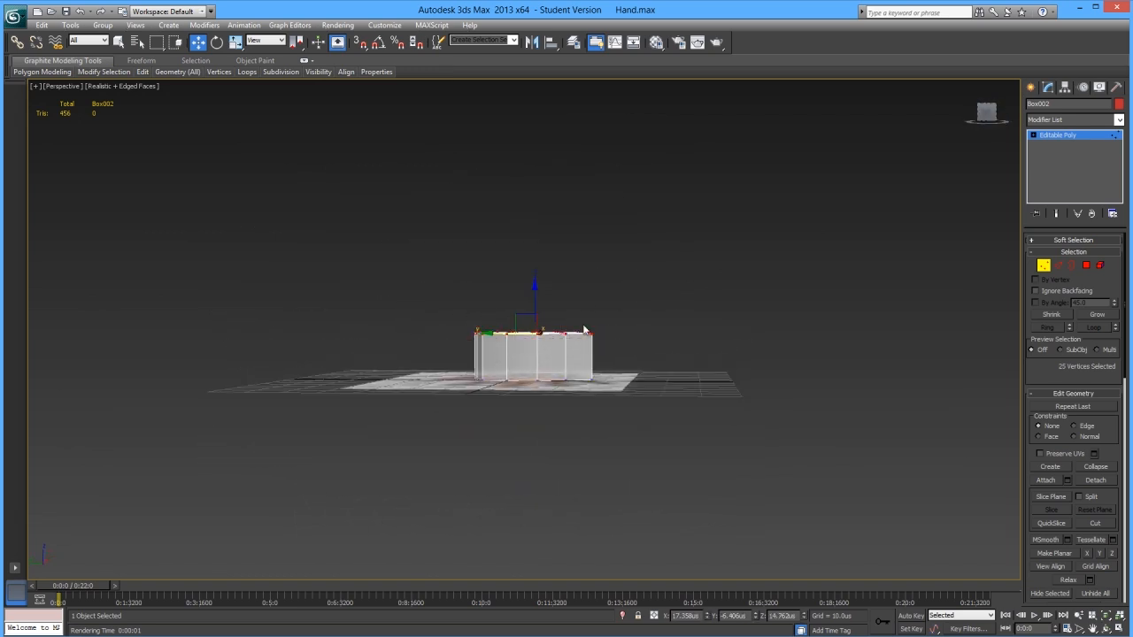
drag(535, 302, 518, 375)
drag(536, 336, 537, 308)
- Thin the palm slightly further by lowering its whole upper layer of vertices
alt+middle_drag(610, 402, 582, 407)
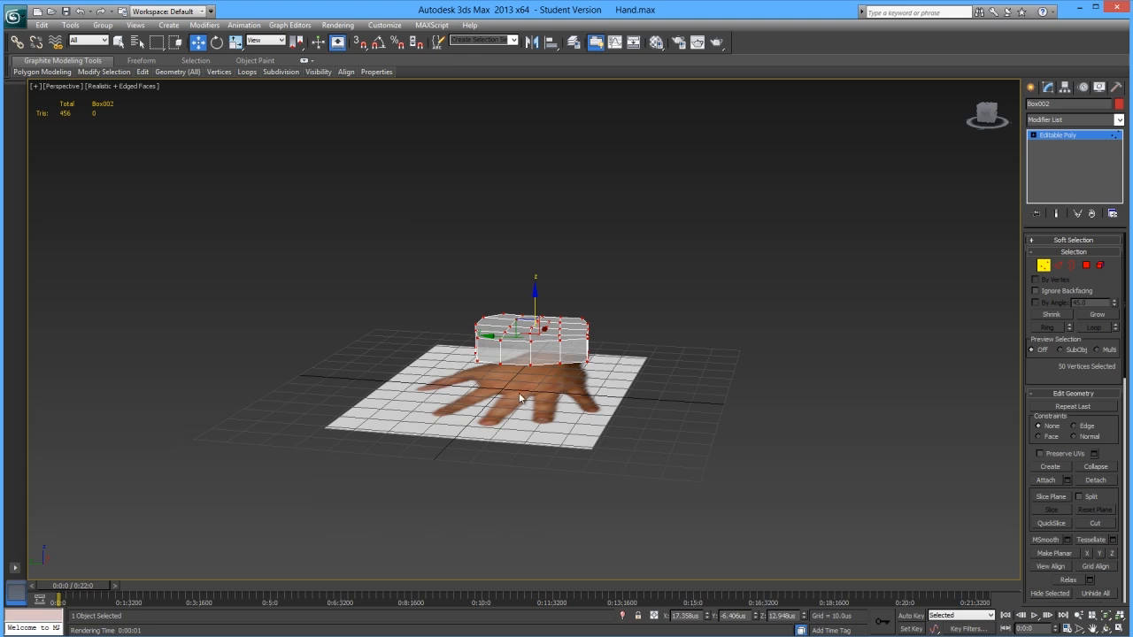
mouse_move(530, 382)
alt+middle_down()
mouse_move(558, 406)
mouse_move(450, 388)
mouse_move(630, 412)
mouse_move(604, 392)
mouse_move(526, 397)
alt+middle_up()
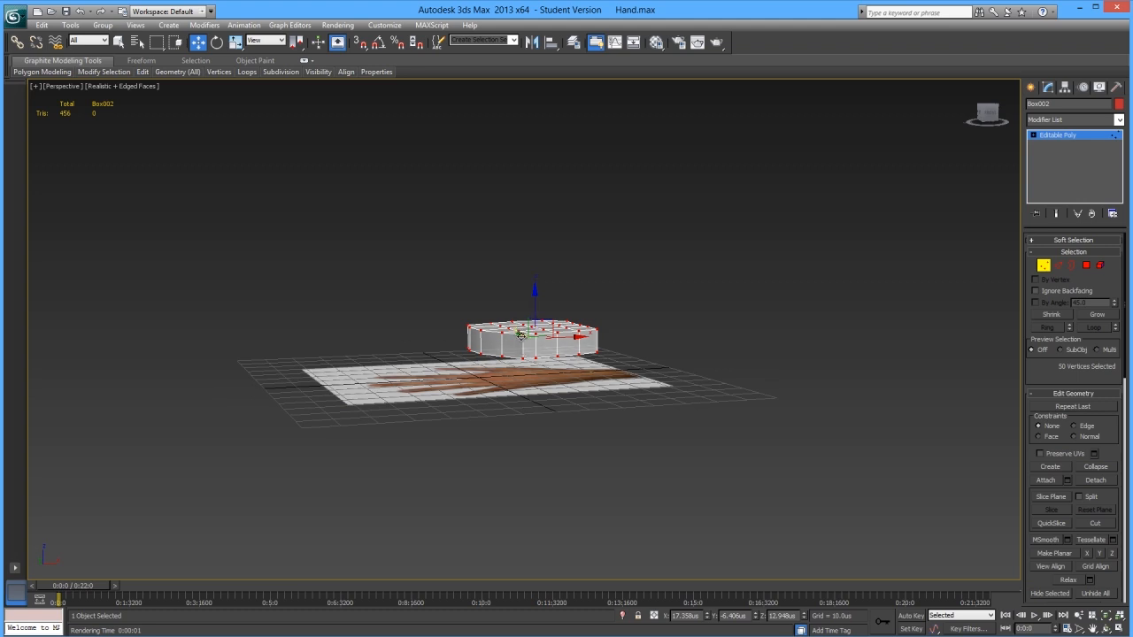
alt+middle_drag(542, 340, 460, 339)
drag(396, 249, 654, 340)
drag(534, 287, 531, 286)
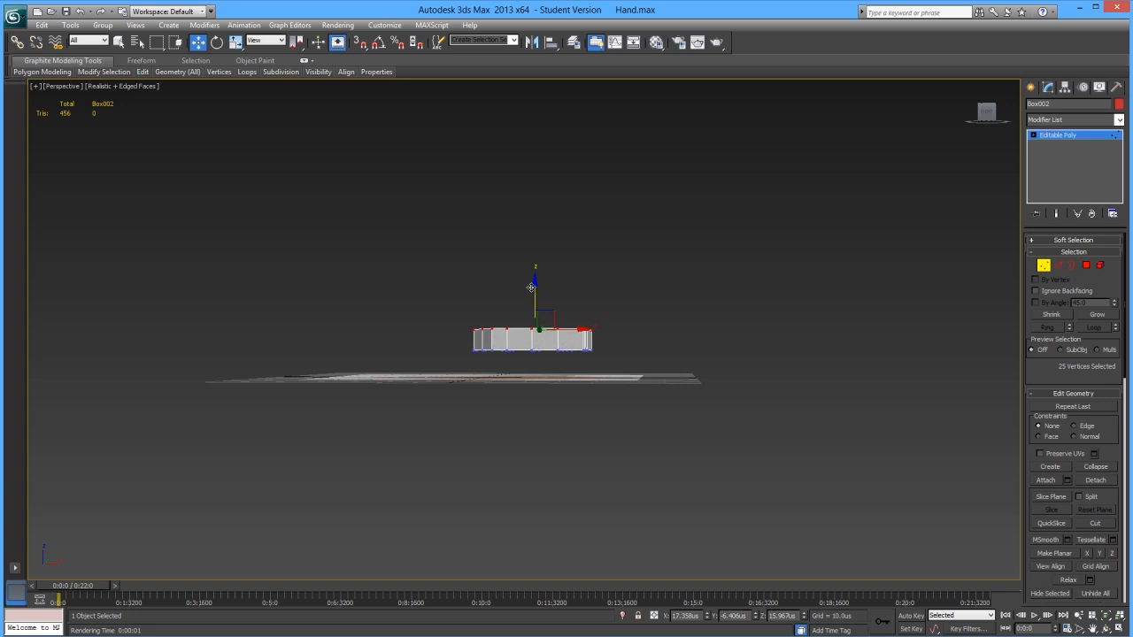
alt+middle_drag(531, 287, 622, 321)
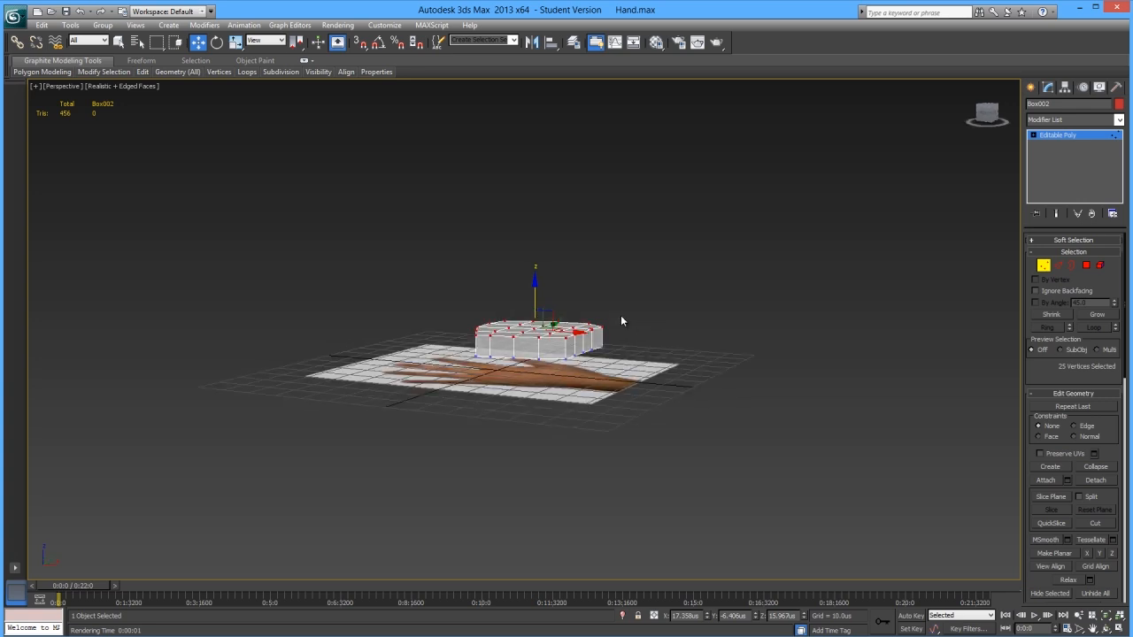
alt+middle_drag(670, 330, 622, 400)
click(571, 428)
alt+middle_drag(571, 428, 704, 367)
alt+middle_drag(519, 354, 582, 358)
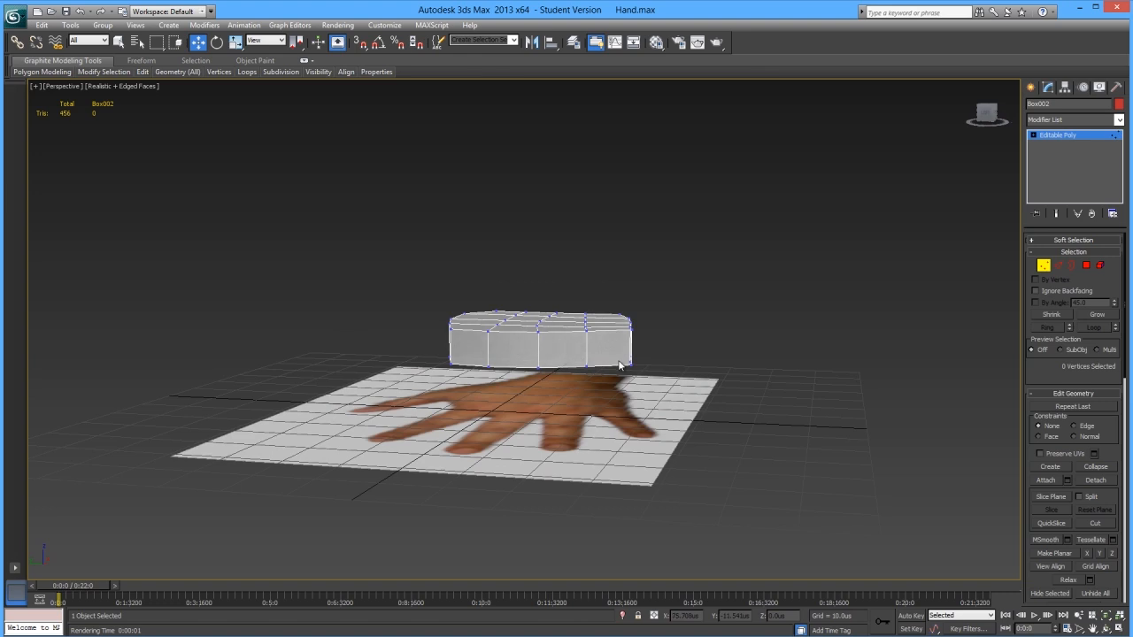
alt+middle_drag(614, 346, 574, 313)
- Rotate all the palm's vertices slightly so that the little-finger side tilts downward
drag(685, 270, 413, 387)
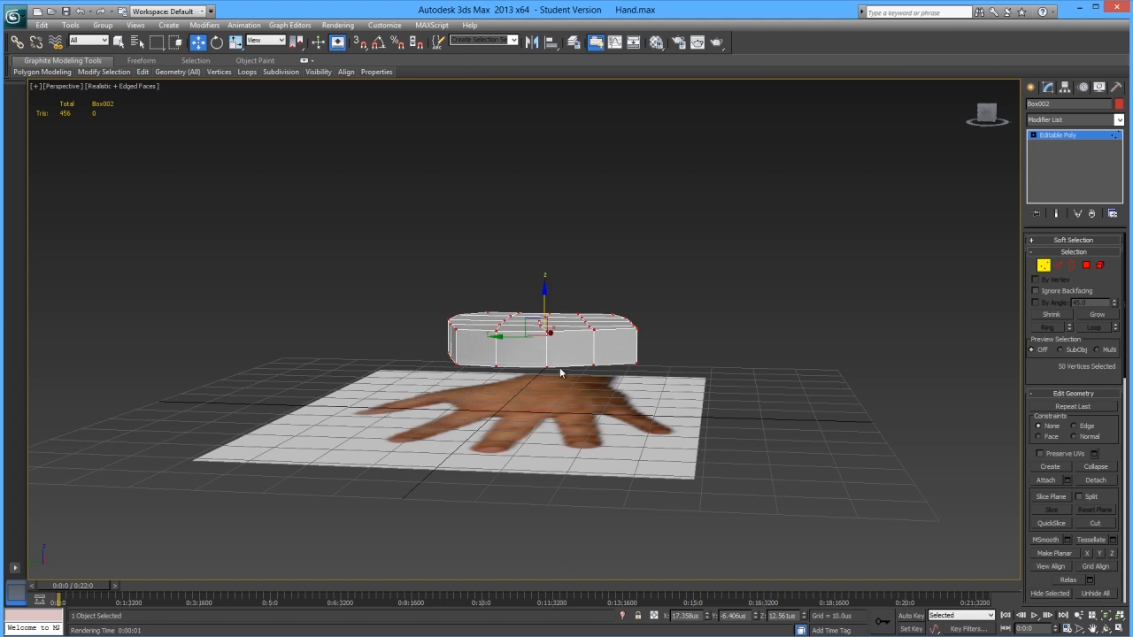
key(e)
drag(570, 302, 575, 303)
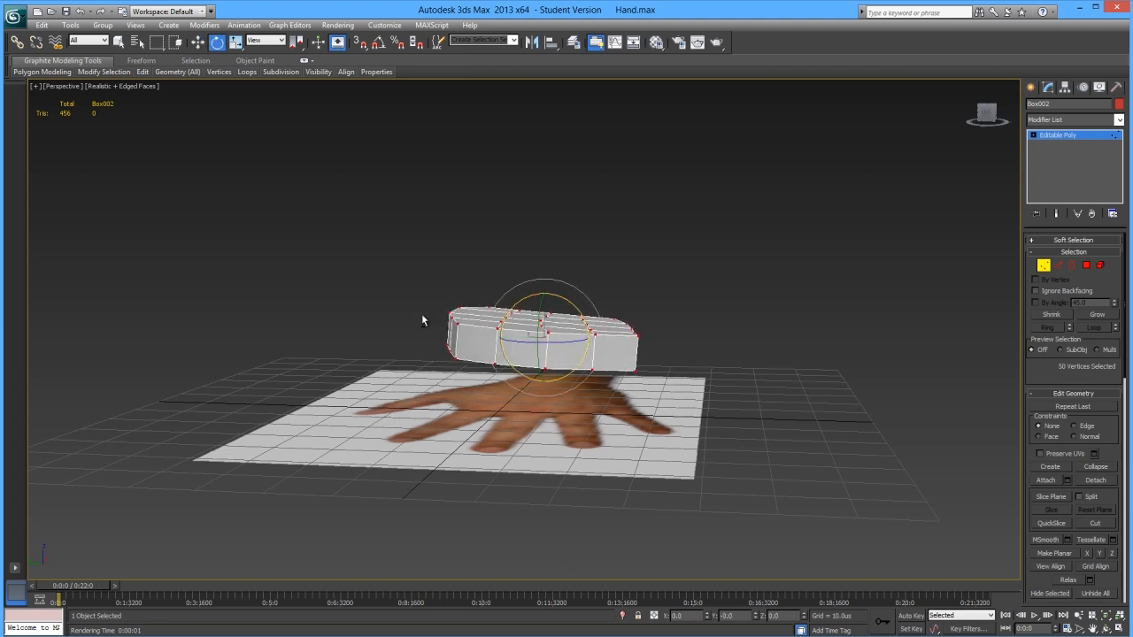
- Rotate the three thumb-side vertex rows back to level, leaving the little-finger side bent down
alt+middle_drag(422, 321, 431, 305)
drag(418, 246, 532, 372)
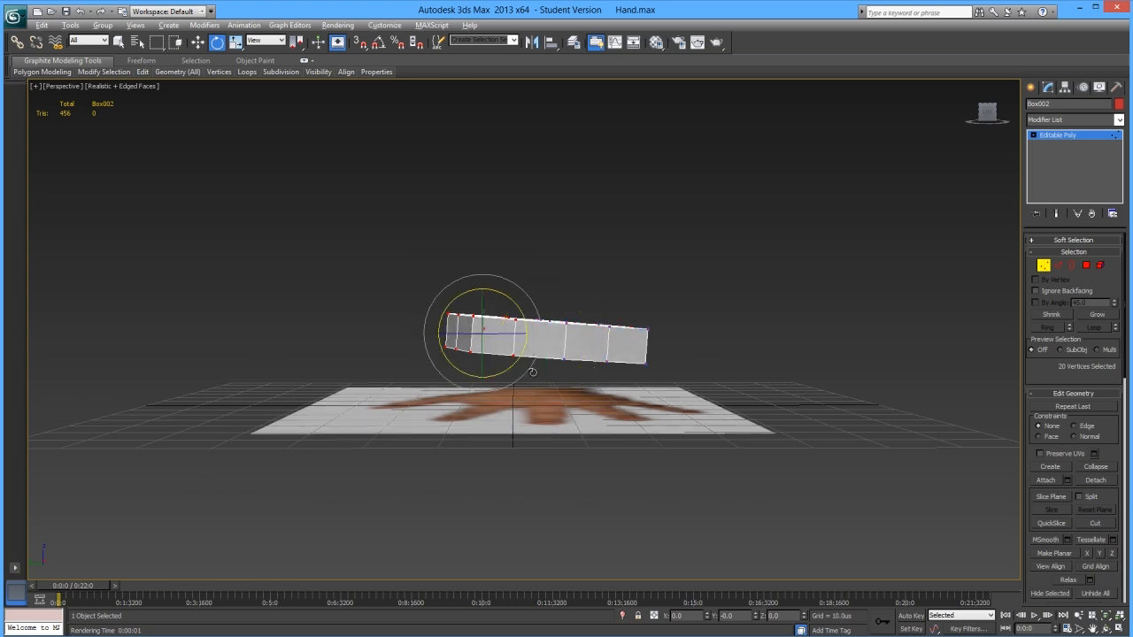
alt+middle_drag(532, 372, 525, 375)
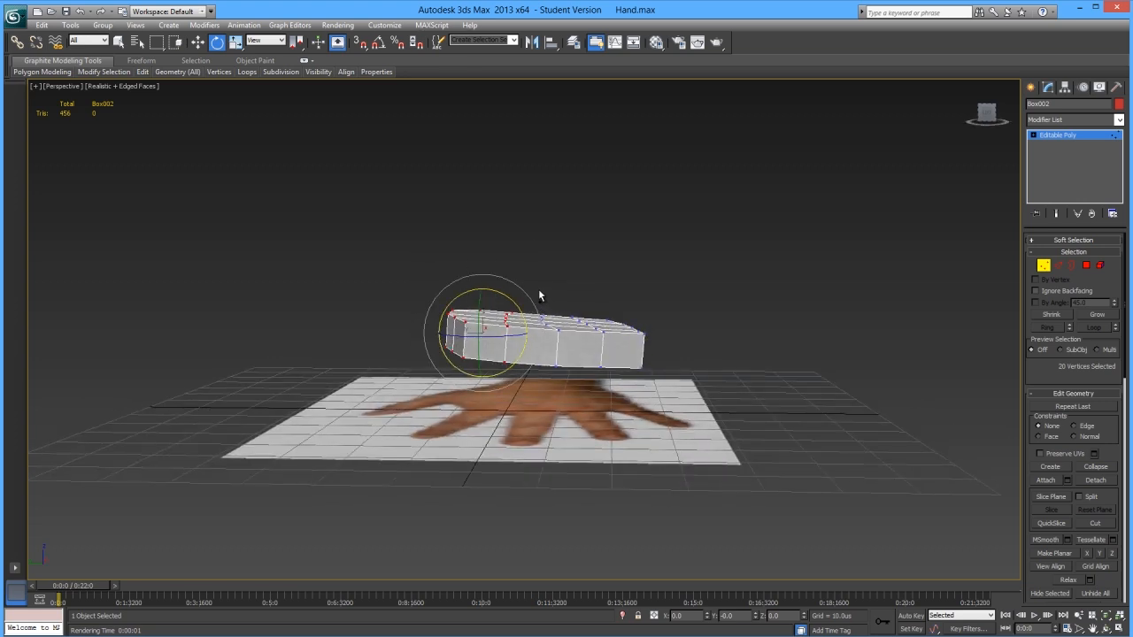
key(q)
ctrl+drag(501, 275, 558, 380)
key(e)
drag(540, 318, 571, 363)
- Tilt the two outermost thumb-side vertex rows downward and raise them slightly to arch the palm
alt+middle_drag(571, 363, 547, 333)
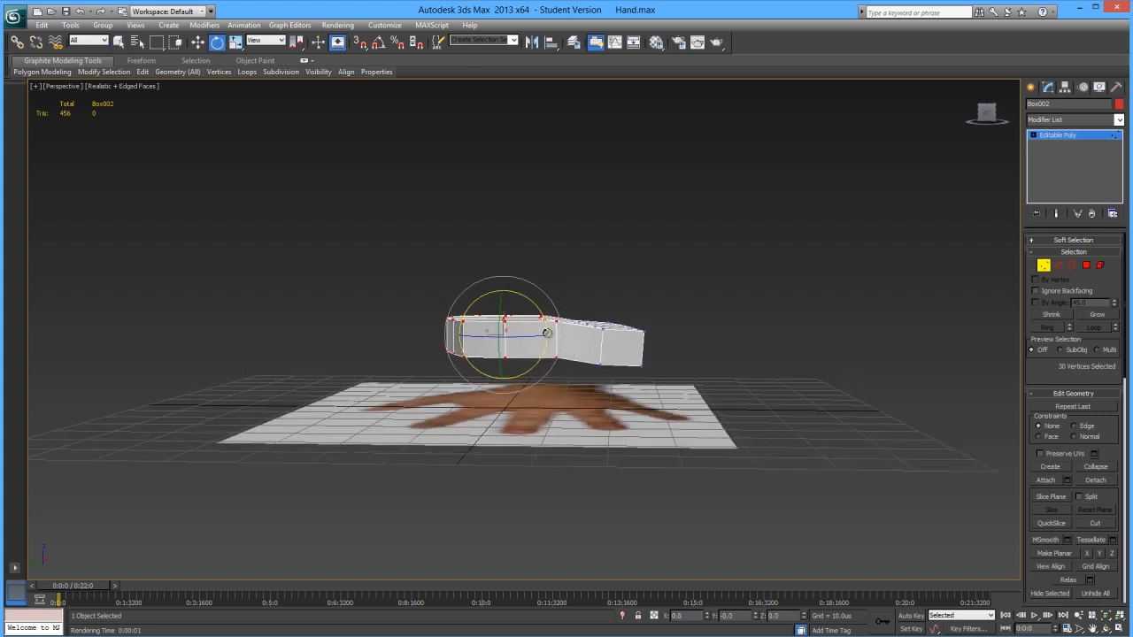
drag(400, 279, 519, 379)
drag(513, 305, 483, 299)
key(w)
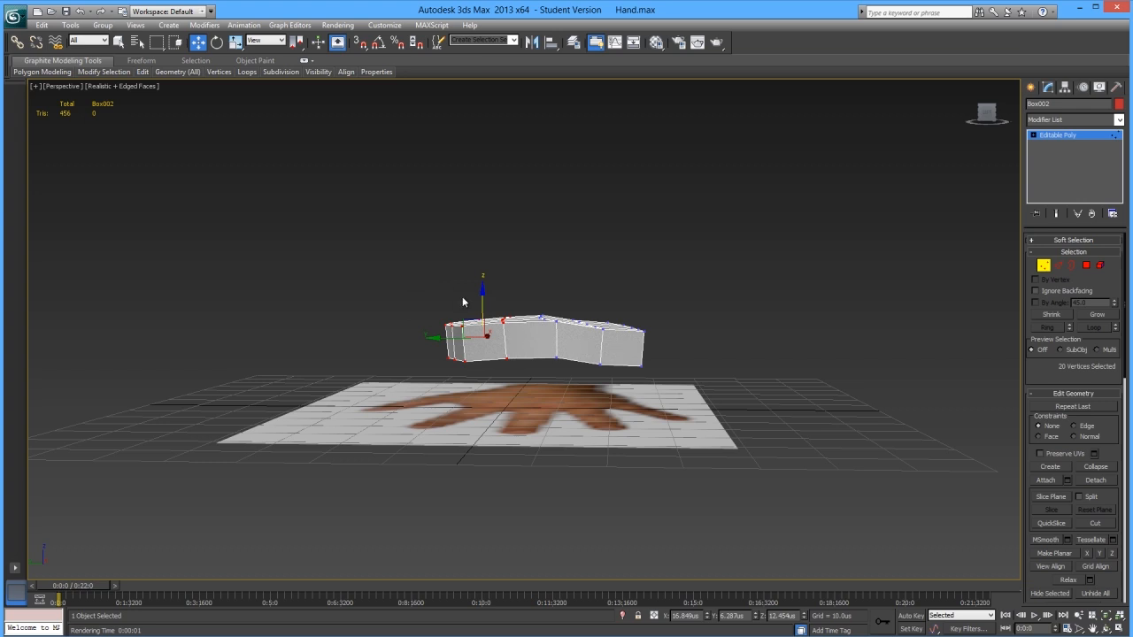
drag(485, 303, 485, 297)
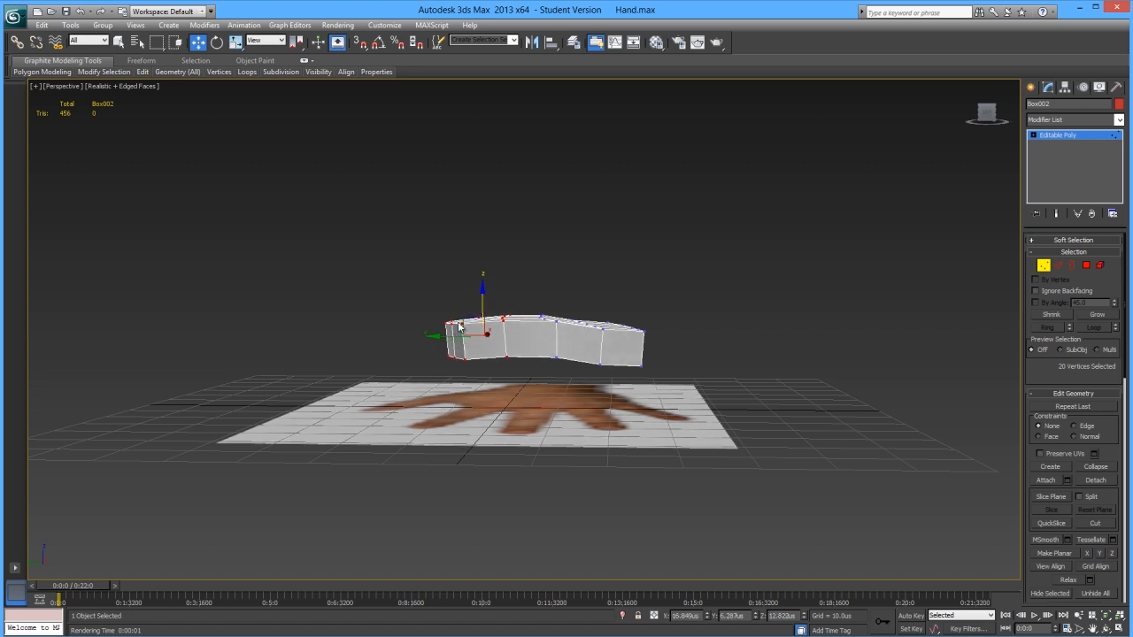
- Fine-tune the heights of the vertex rows toward the palm's outer sides to smooth its arch
alt+middle_drag(439, 295, 444, 294)
drag(423, 281, 484, 380)
alt+middle_drag(484, 381, 599, 333)
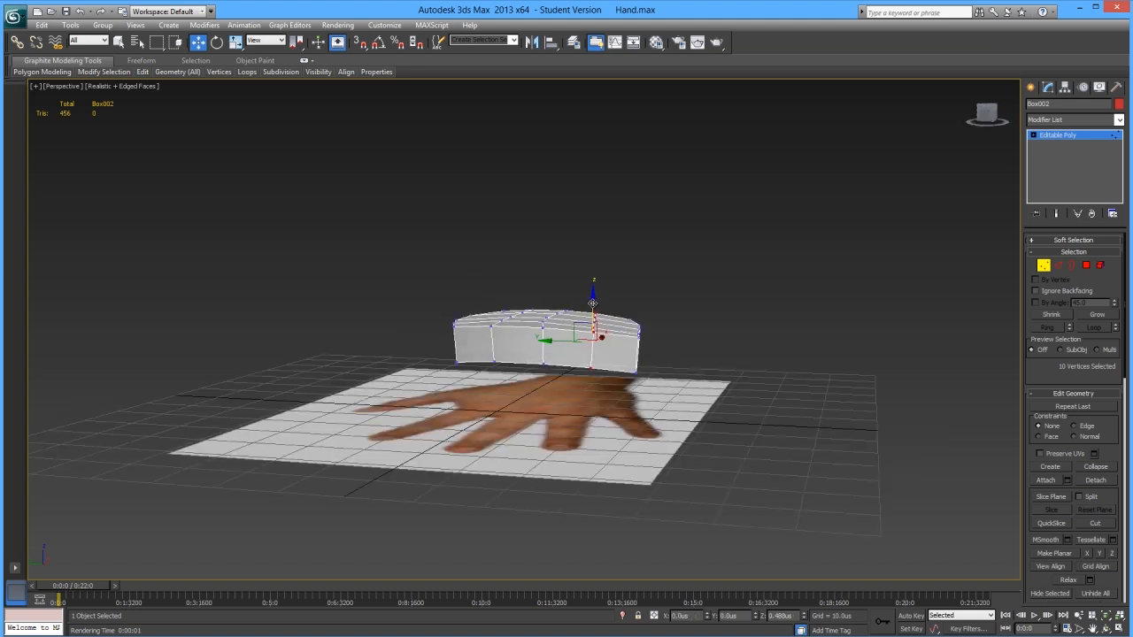
alt+middle_drag(592, 404, 594, 397)
drag(719, 275, 580, 402)
drag(616, 299, 616, 300)
drag(684, 297, 641, 362)
alt+middle_drag(635, 319, 489, 418)
click(644, 324)
alt+middle_drag(473, 457, 405, 411)
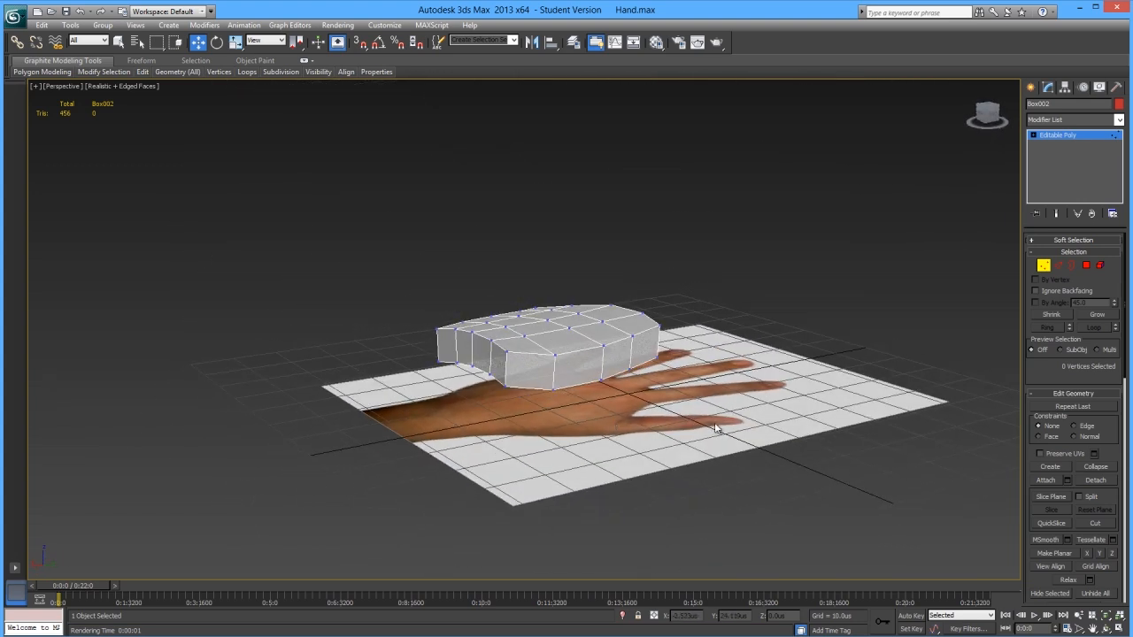
alt+middle_drag(705, 429, 591, 394)
click(526, 342)
- Make the mesh see-through and connect the upper and lower edges of its finger-side faces with one segment
alt+middle_drag(329, 358, 746, 375)
key(alt+x)
click(1058, 266)
alt+middle_drag(318, 394, 342, 397)
click(347, 404)
ctrl+click(350, 406)
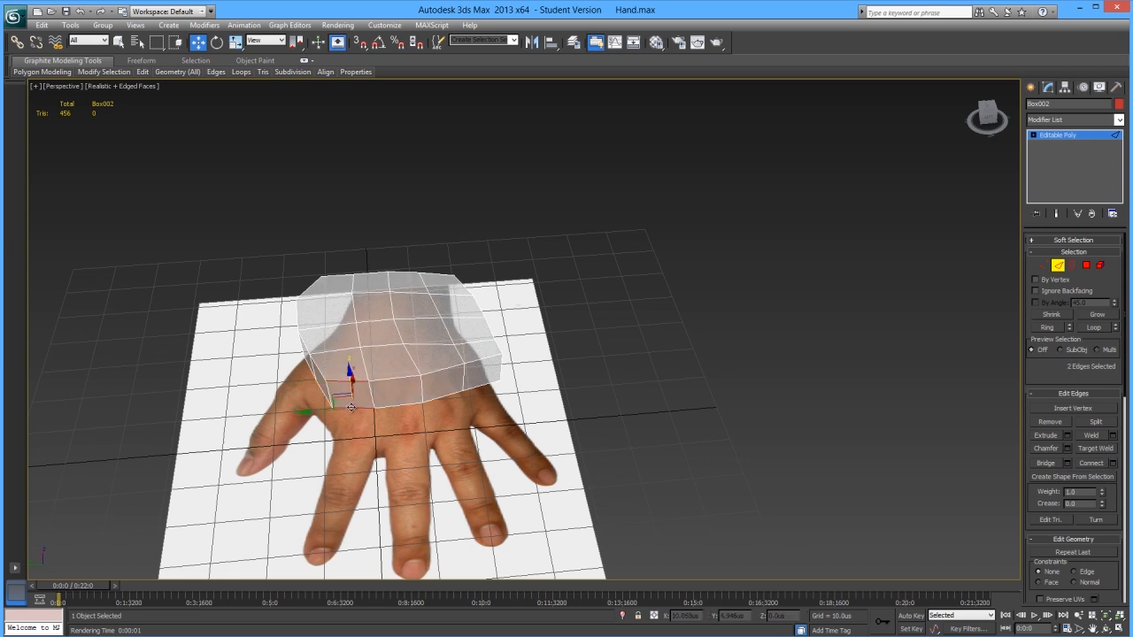
ctrl+click(400, 406)
alt+middle_drag(430, 405, 443, 398)
ctrl+click(444, 378)
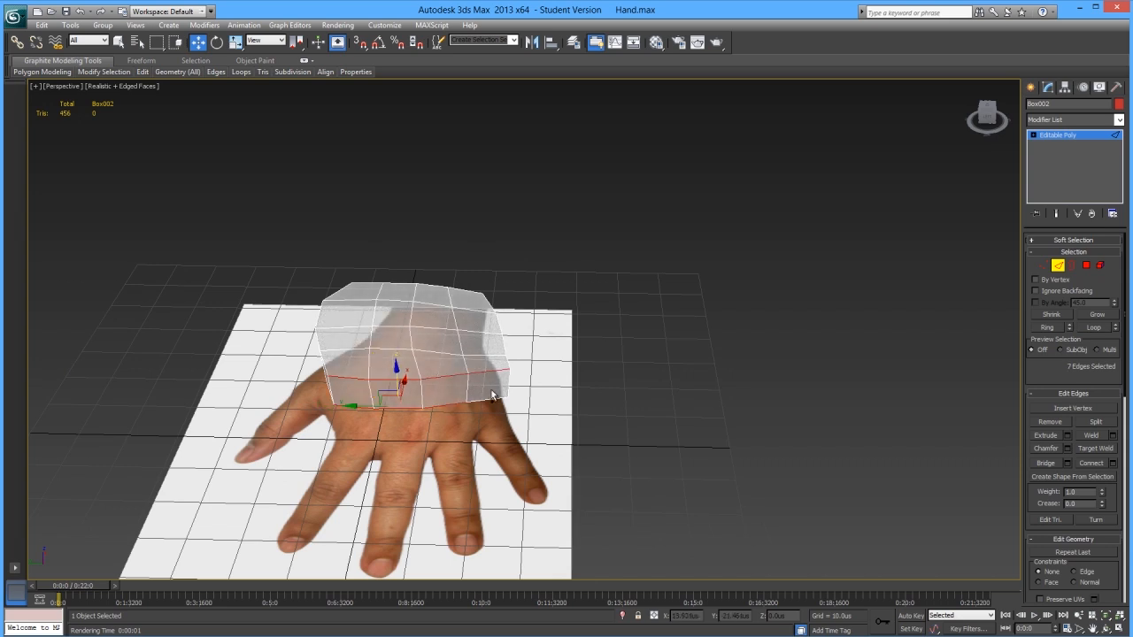
ctrl+click(489, 399)
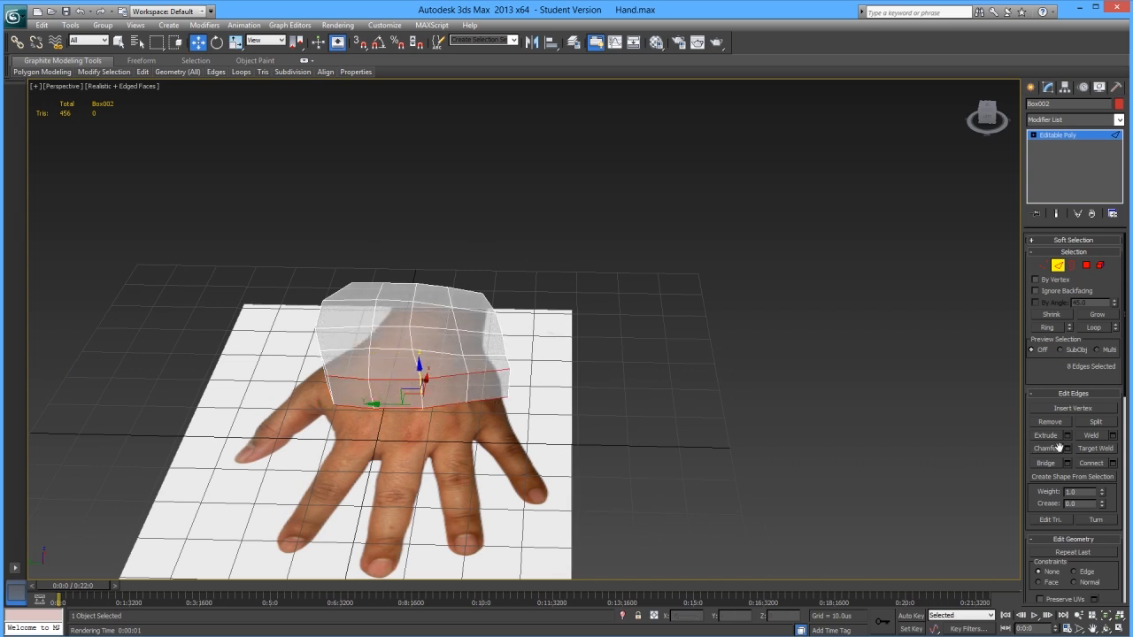
click(1113, 463)
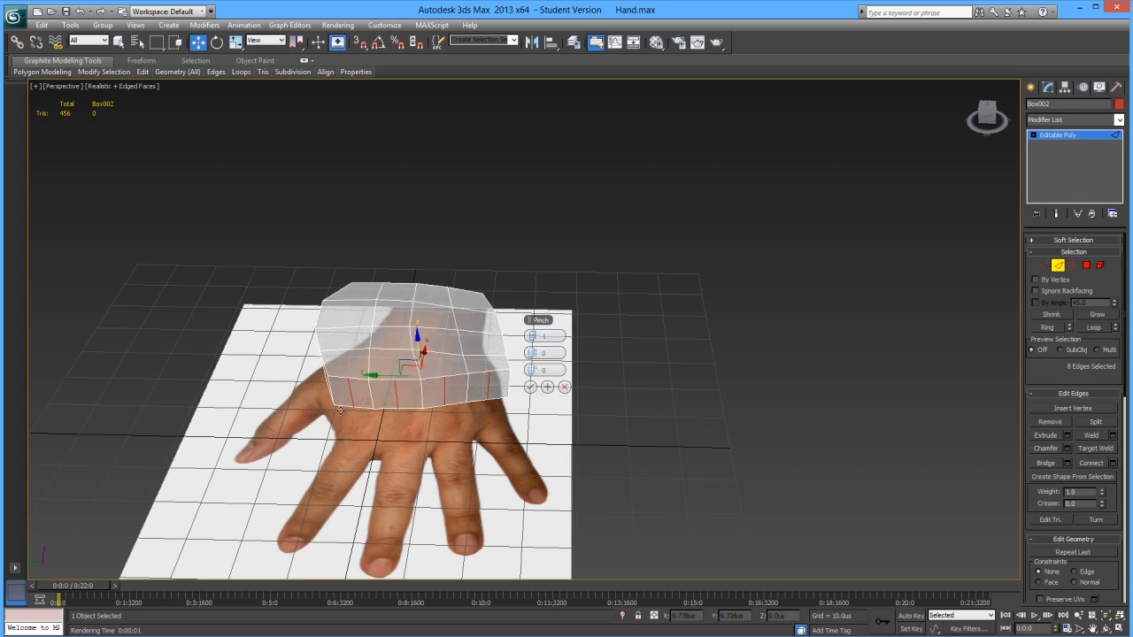
click(531, 387)
alt+middle_drag(532, 392, 507, 419)
click(561, 426)
- Select the underside polygon at the thumb's base and show the mesh see-through over the reference from above
alt+middle_drag(381, 432, 385, 523)
click(1086, 265)
click(338, 383)
key(t)
scroll(404, 446, up, 6)
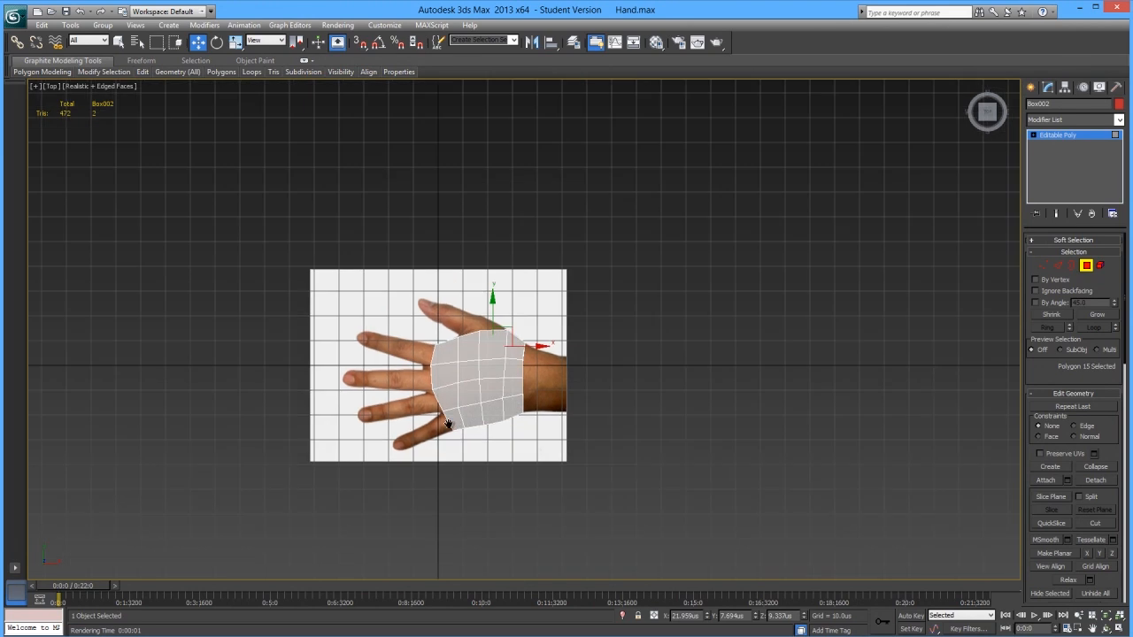
key(alt+x)
middle_drag(351, 403, 388, 391)
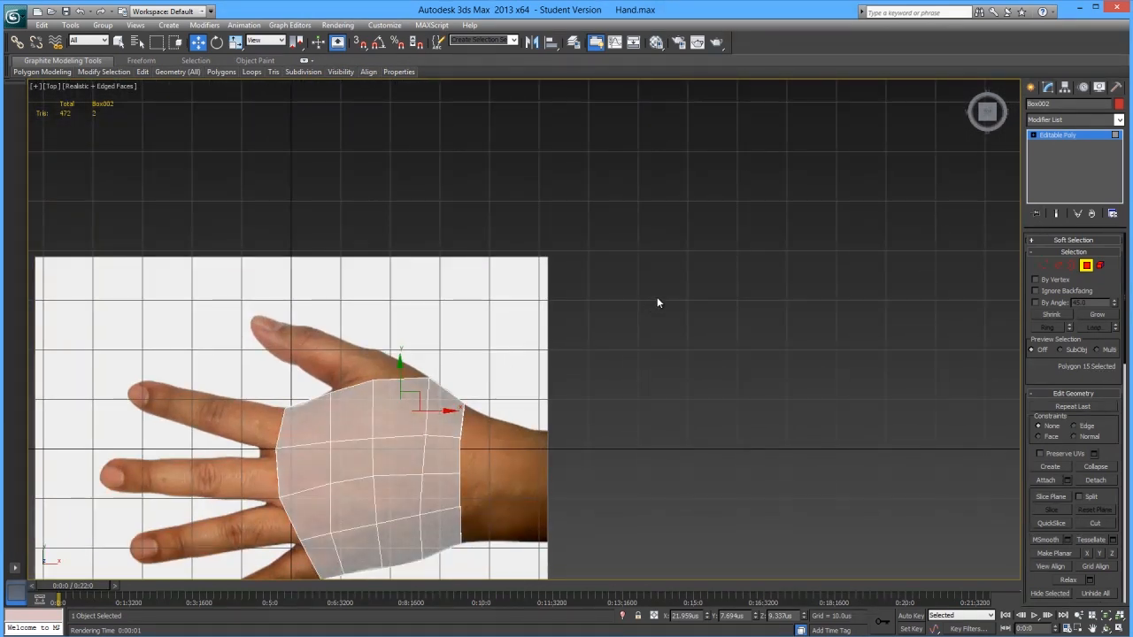
- Enlarge and tilt the thumb-base polygon on the underside and pull it down and outward toward the thumb
key(p)
alt+middle_drag(571, 345, 645, 190)
key(r)
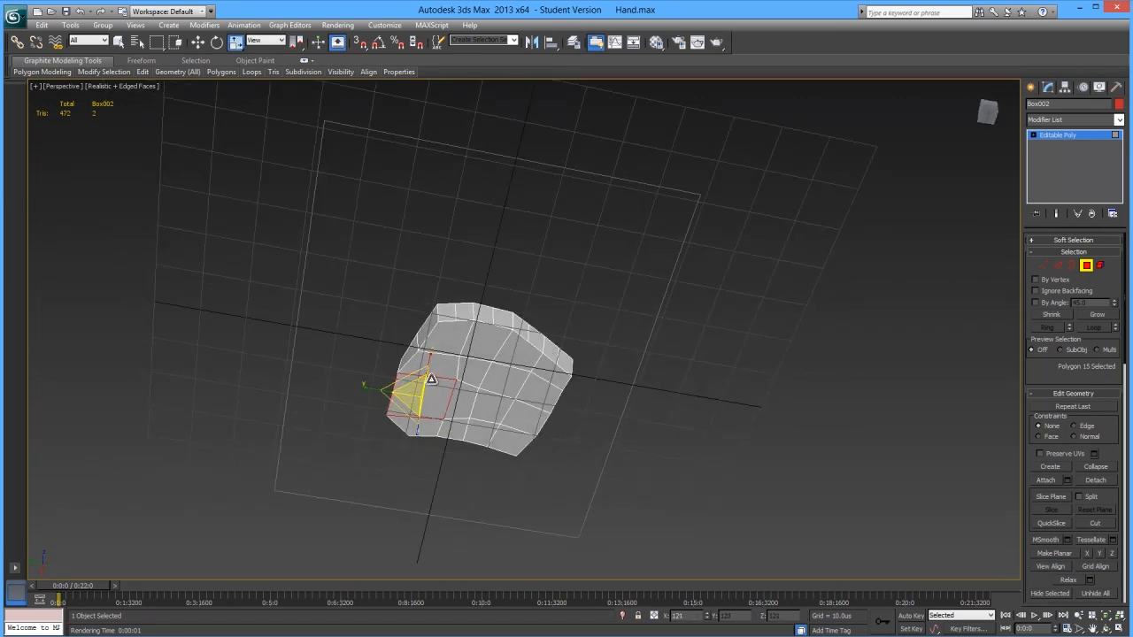
key(w)
key(e)
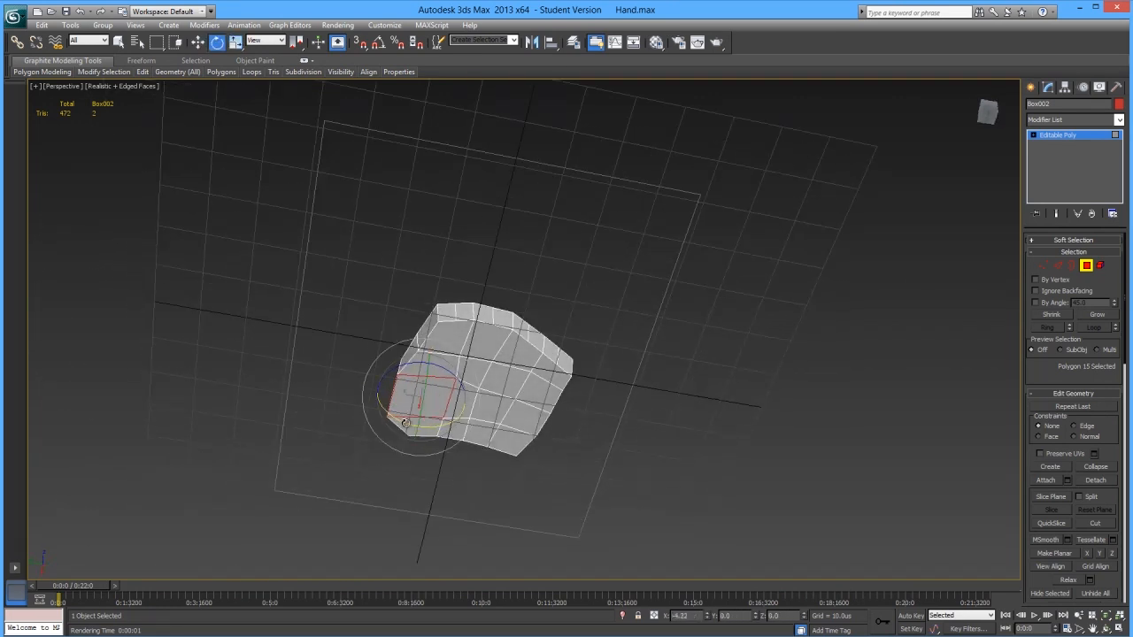
alt+middle_drag(416, 427, 423, 485)
key(w)
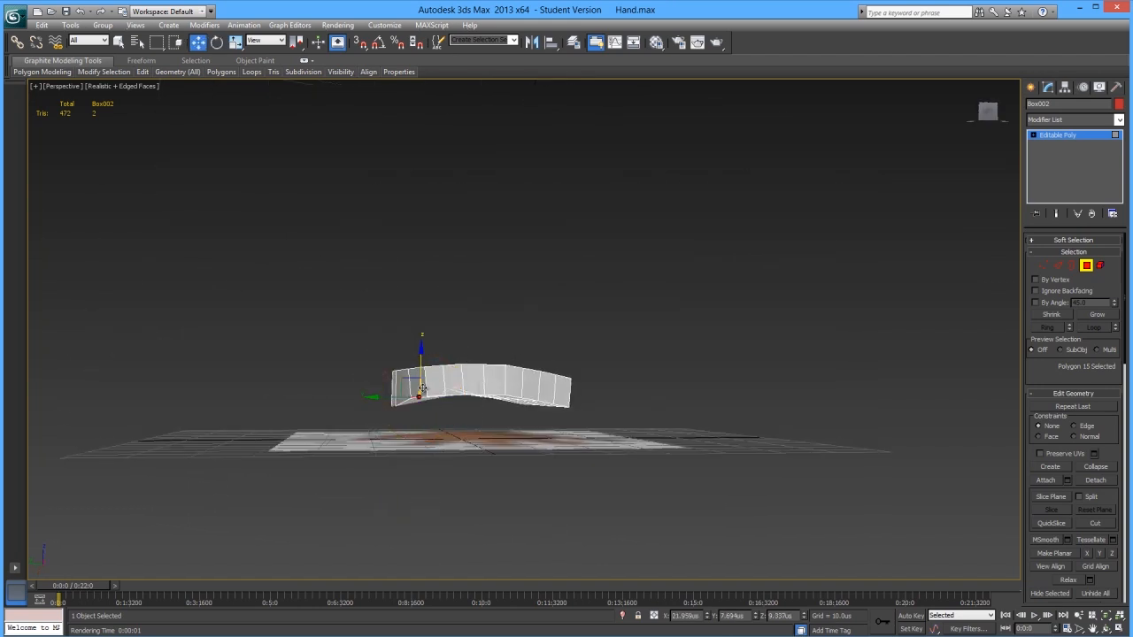
drag(422, 366, 397, 382)
key(e)
key(w)
alt+middle_drag(420, 421, 431, 451)
- Rotate and move the thumb-base polygon from above so its outer edge follows the reference thumb's base
key(t)
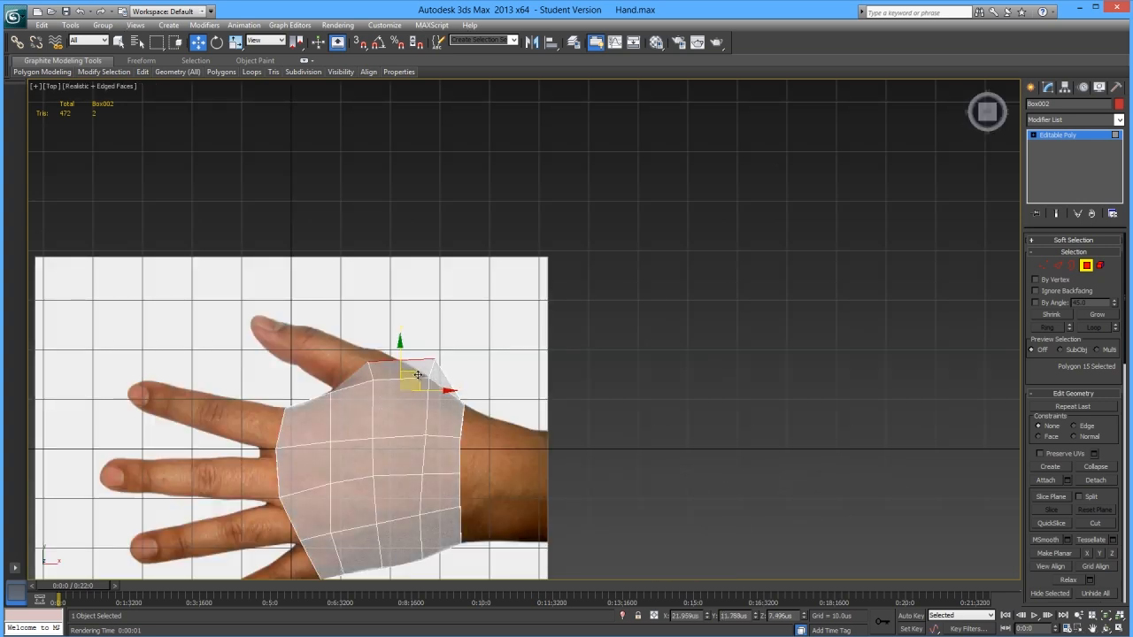
key(e)
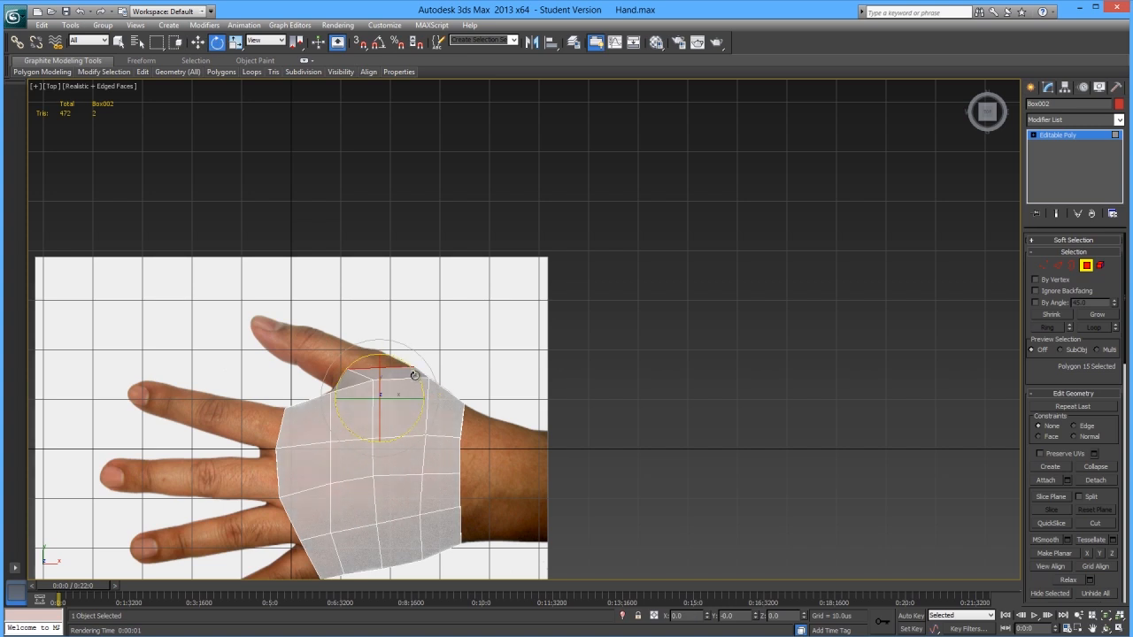
key(w)
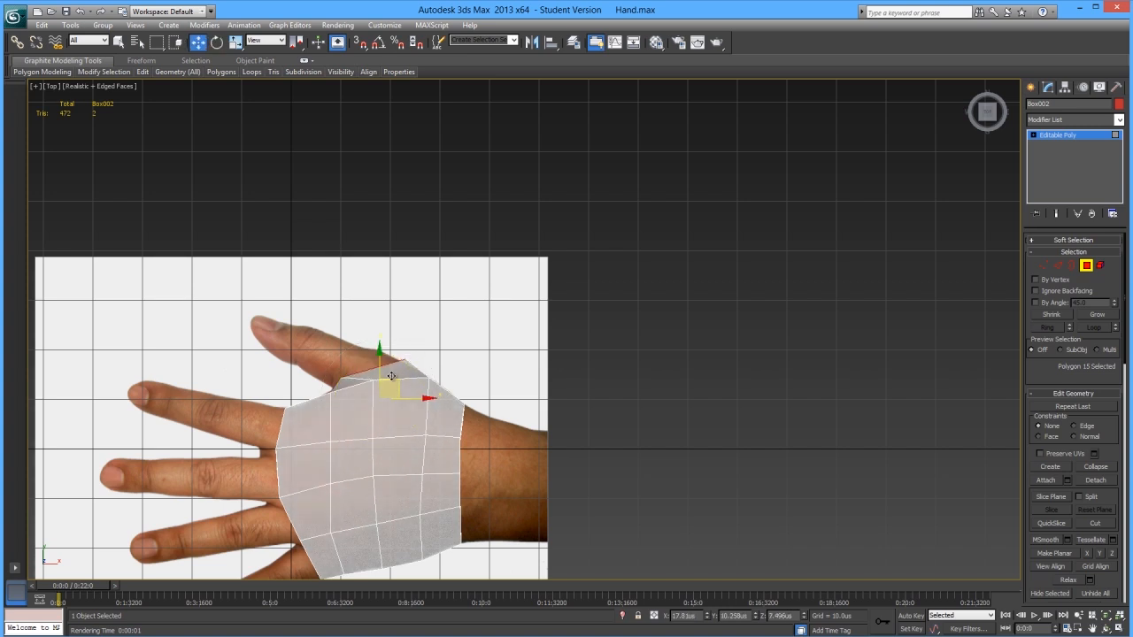
mouse_move(390, 378)
mouse_down()
mouse_move(385, 392)
mouse_move(408, 366)
mouse_up()
key(e)
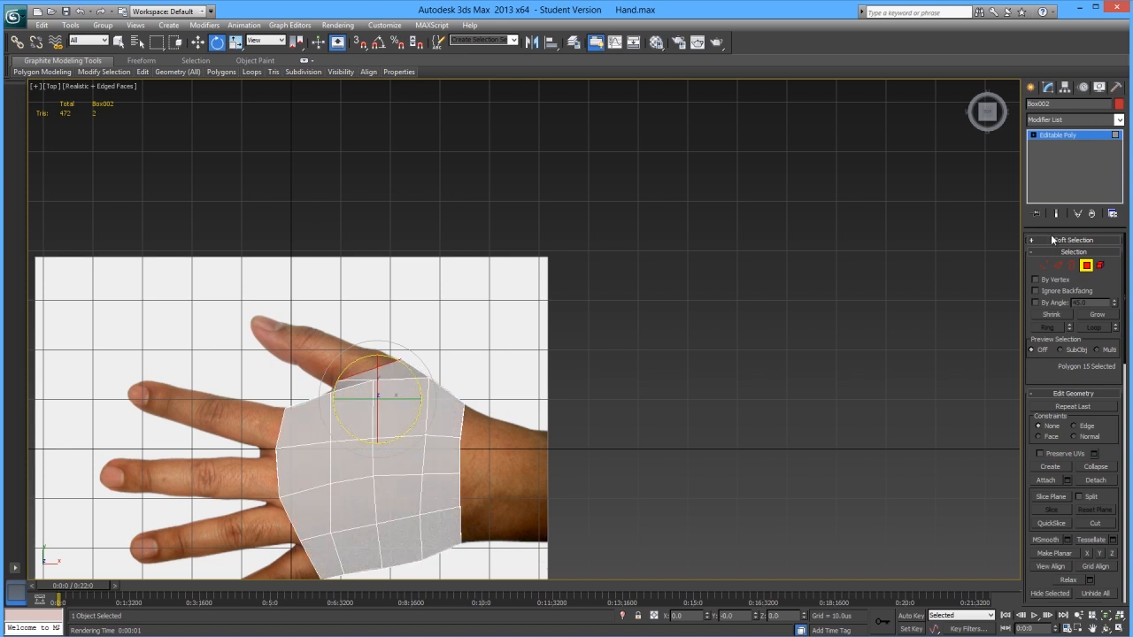
- Move the two upper vertices beside the thumb's base in the top view so the palm edges lead into the reference thumb
click(1044, 265)
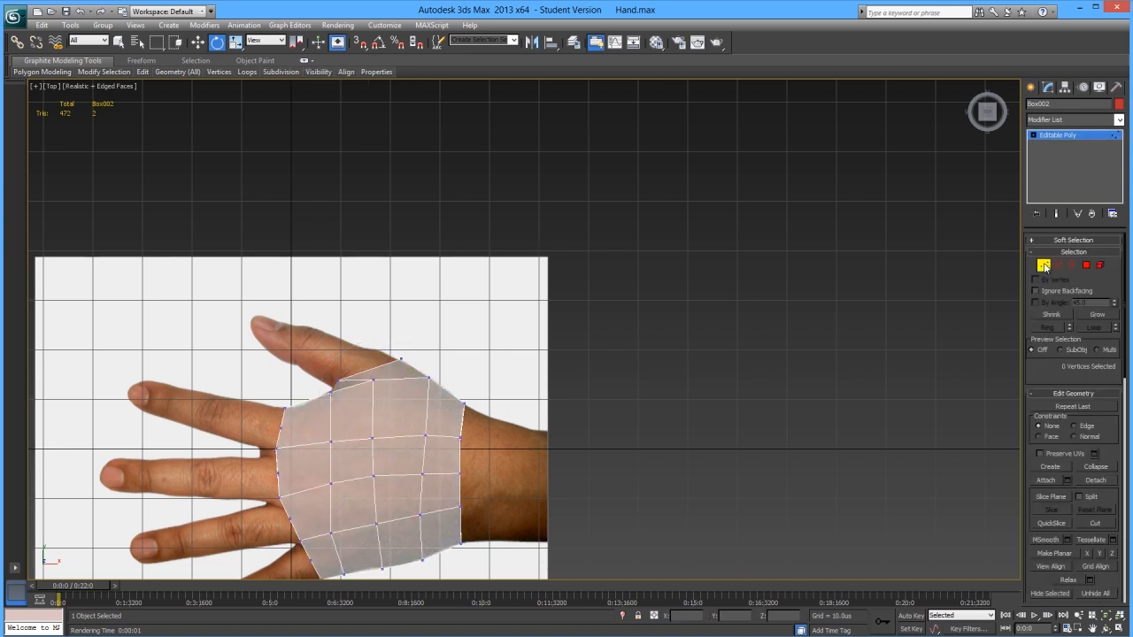
click(431, 379)
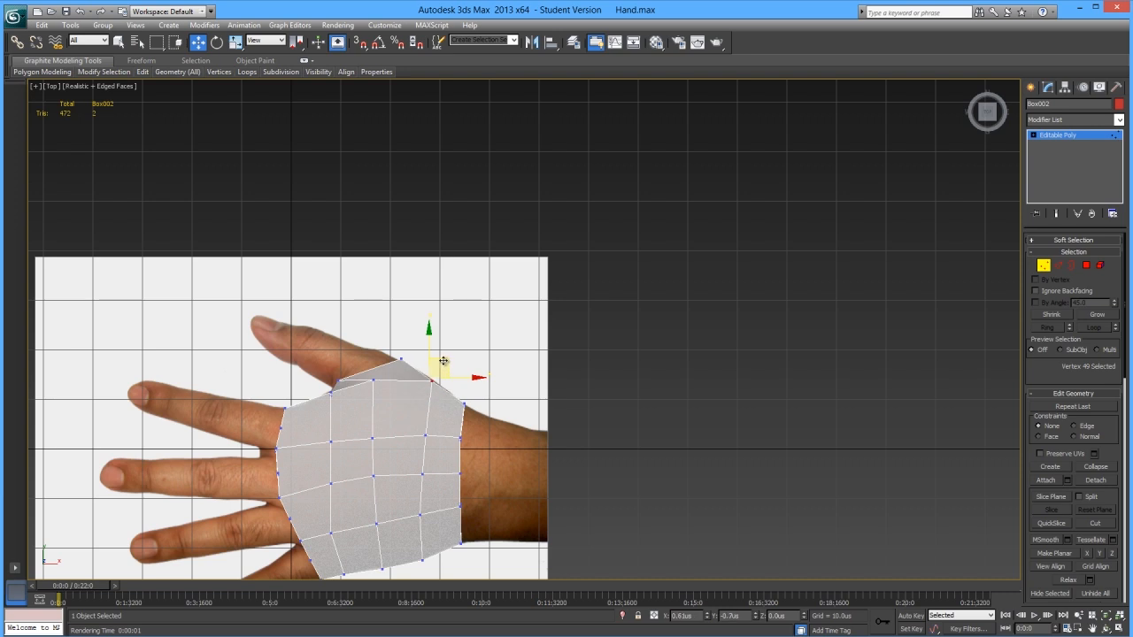
click(373, 379)
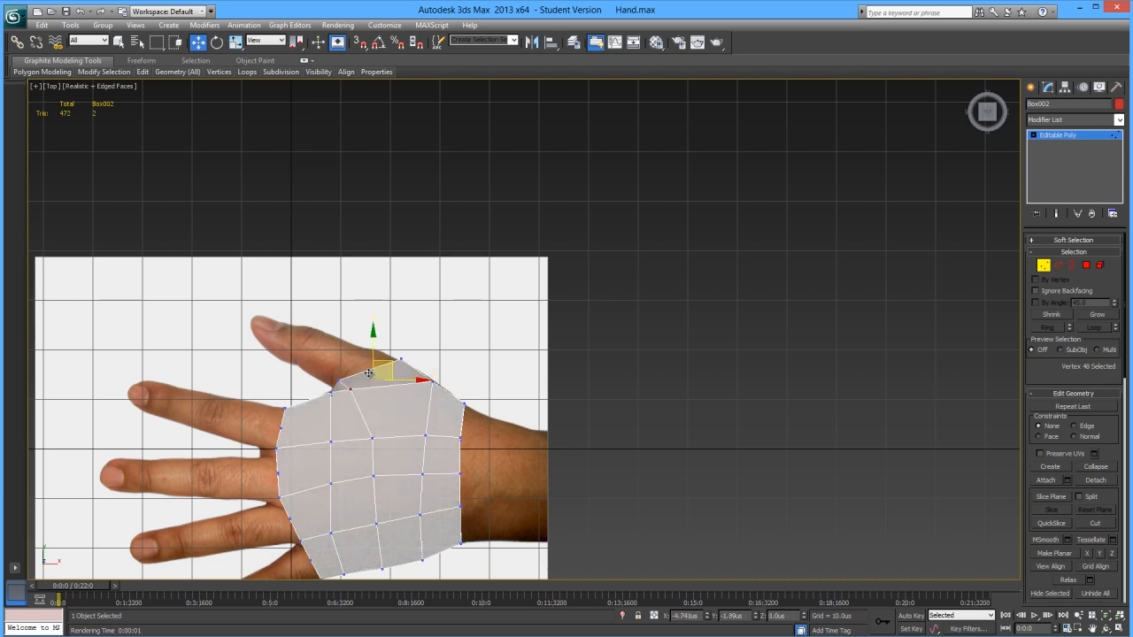
drag(368, 371, 368, 372)
click(498, 346)
- Reposition the lower vertices on the palm's thumb-side edge in perspective to reshape the side of the thumb's base
alt+middle_drag(465, 349, 466, 354)
key(p)
alt+middle_drag(408, 380, 561, 274)
alt+middle_drag(400, 381, 324, 459)
click(324, 437)
ctrl+click(307, 436)
drag(303, 426, 303, 420)
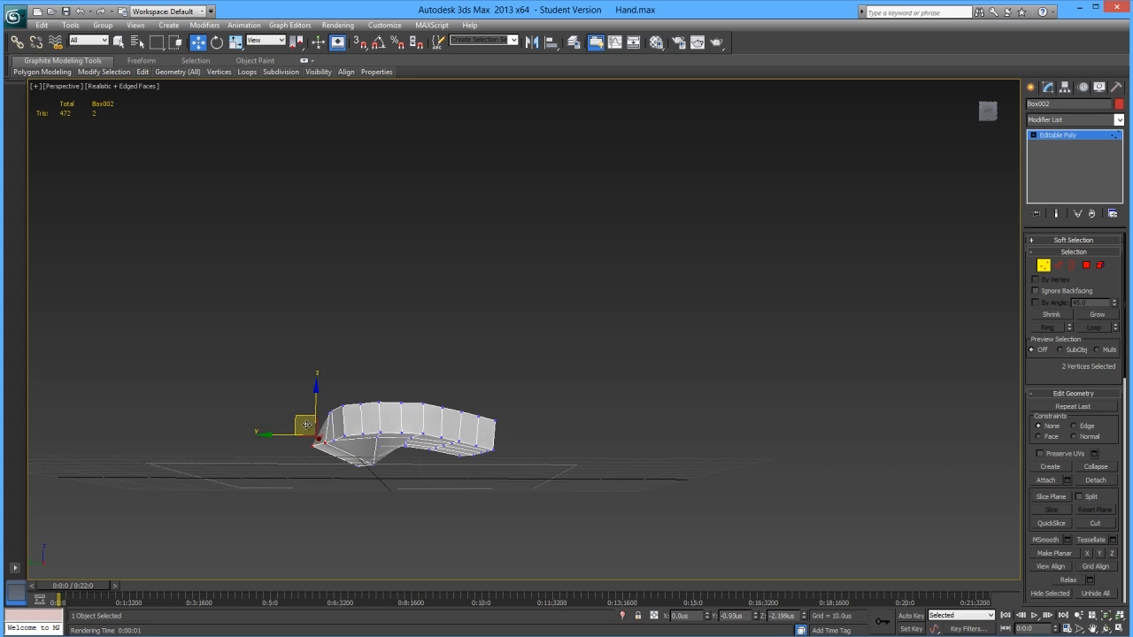
click(336, 440)
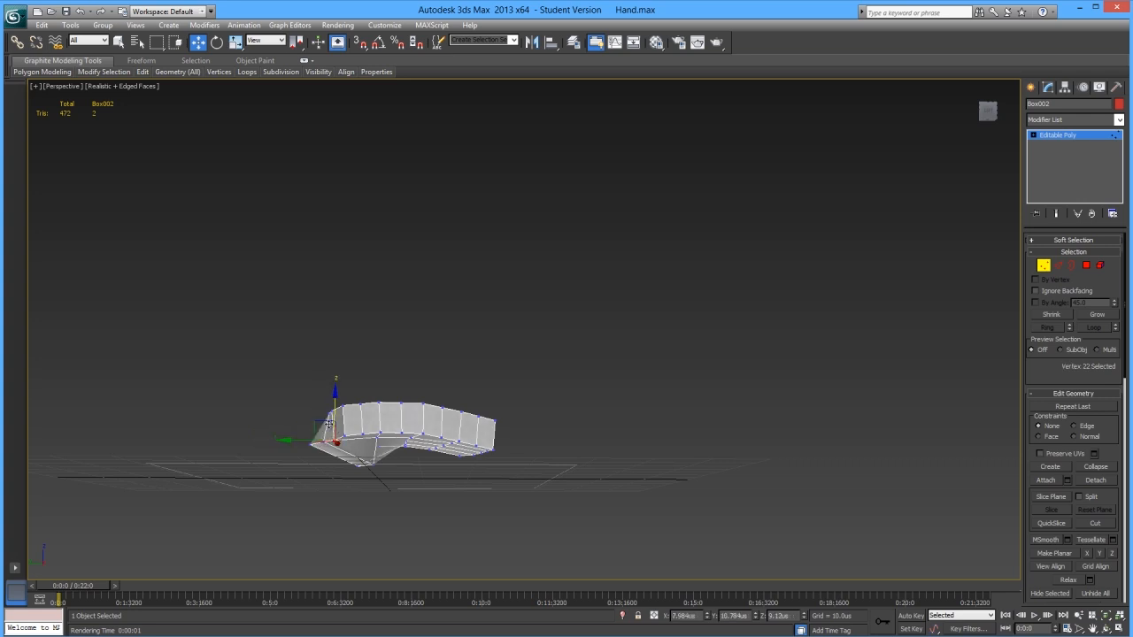
drag(329, 423, 325, 423)
- Raise the lowest pair of vertices under the thumb's base toward the thumb side and adjust the neighbouring outer pair
alt+middle_drag(327, 421, 371, 440)
click(373, 469)
click(364, 502)
mouse_move(363, 502)
alt+middle_down()
mouse_move(362, 470)
mouse_move(359, 496)
alt+middle_up()
drag(358, 464, 352, 457)
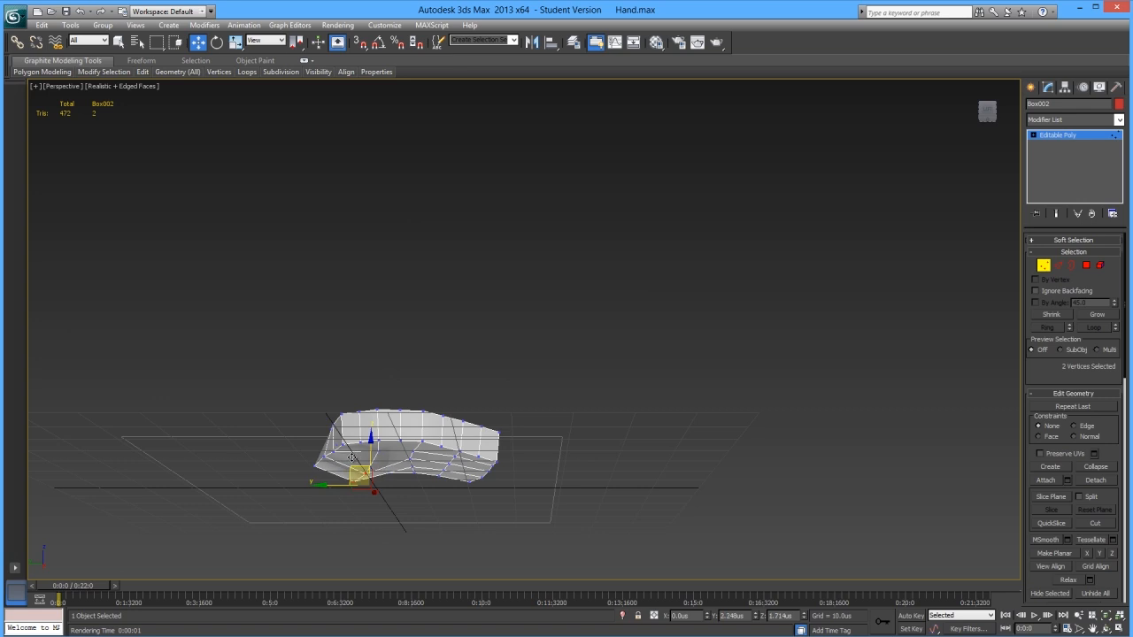
click(326, 456)
ctrl+click(316, 466)
drag(321, 433, 319, 427)
- Make the palm mesh see-through for polygon editing and centre the hand reference in the top view
alt+middle_drag(319, 427, 432, 496)
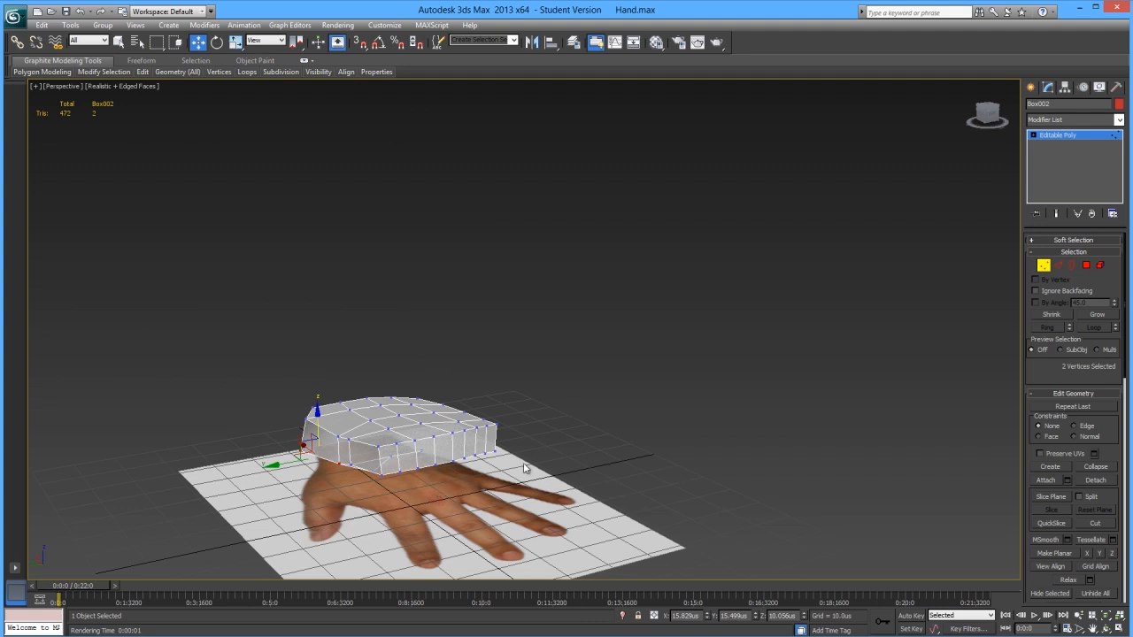
alt+middle_drag(484, 416, 835, 374)
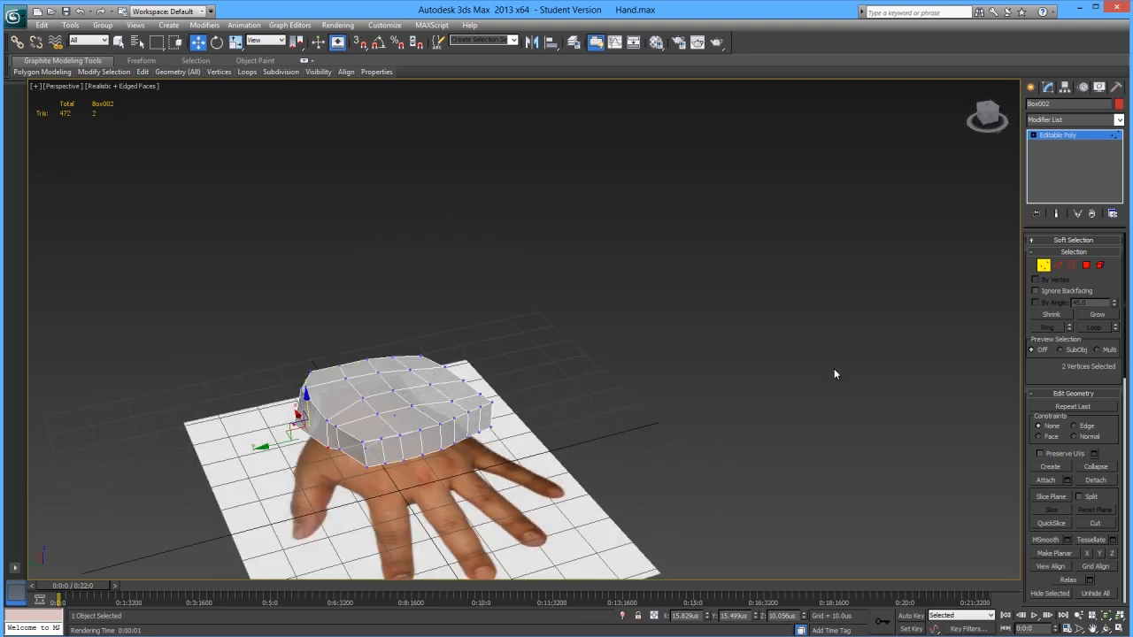
key(alt+x)
click(1086, 265)
alt+middle_drag(461, 408, 424, 465)
key(t)
middle_drag(342, 448, 554, 387)
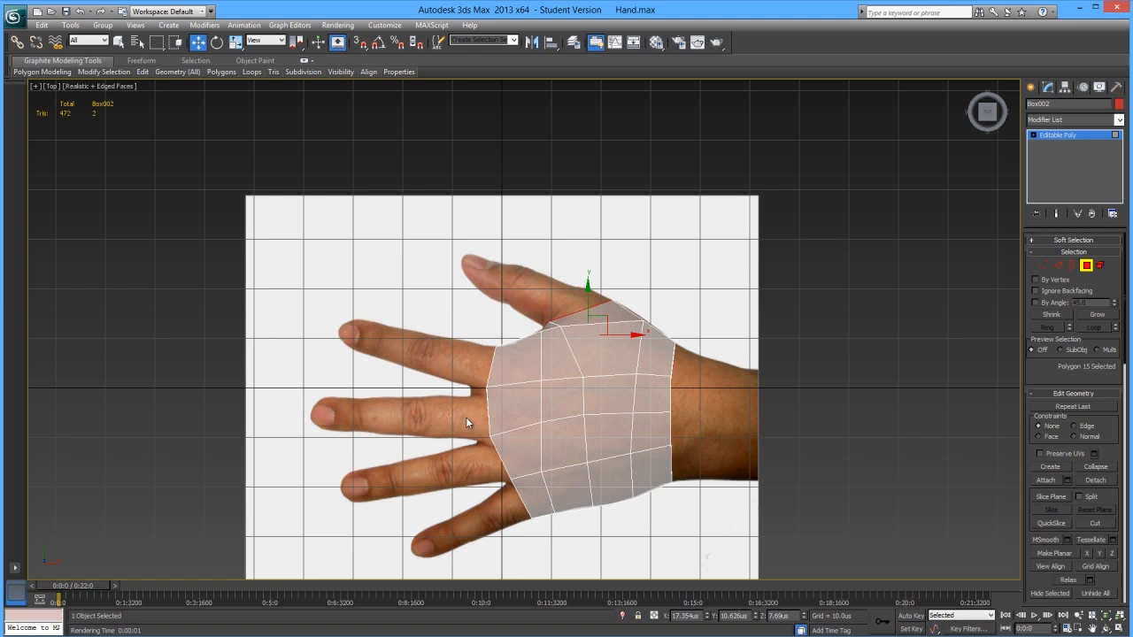
- Extrude the two polygons at the middle finger's base by 10 units along the reference finger
key(p)
click(650, 350)
ctrl+click(632, 354)
alt+middle_drag(758, 415, 706, 445)
scroll(1062, 460, down, 5)
click(1068, 480)
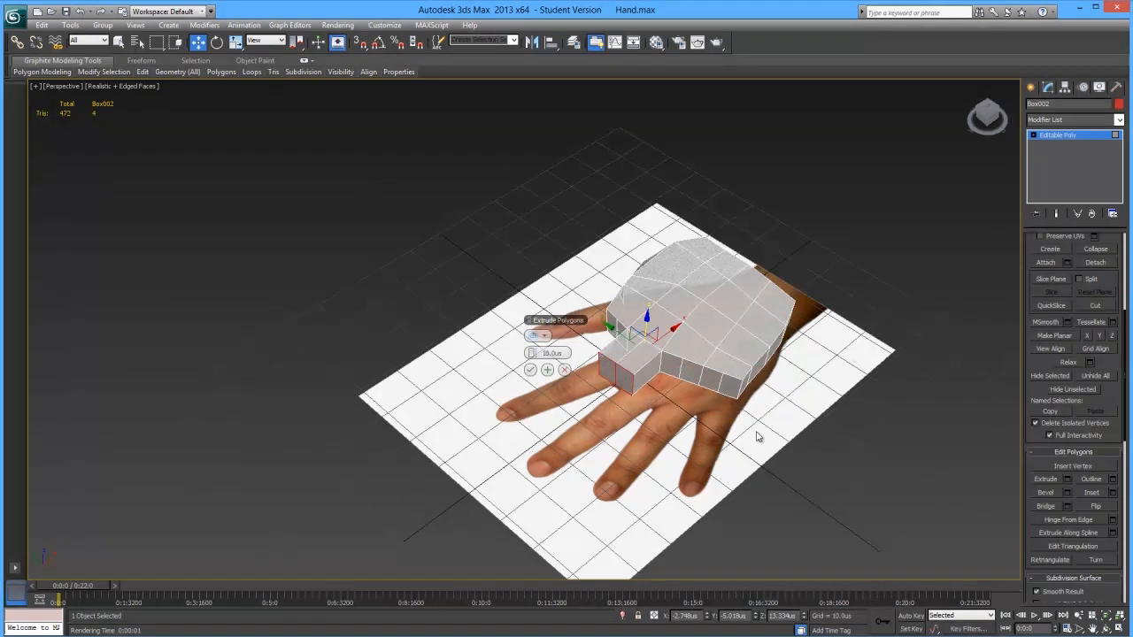
alt+middle_drag(760, 436, 619, 416)
key(t)
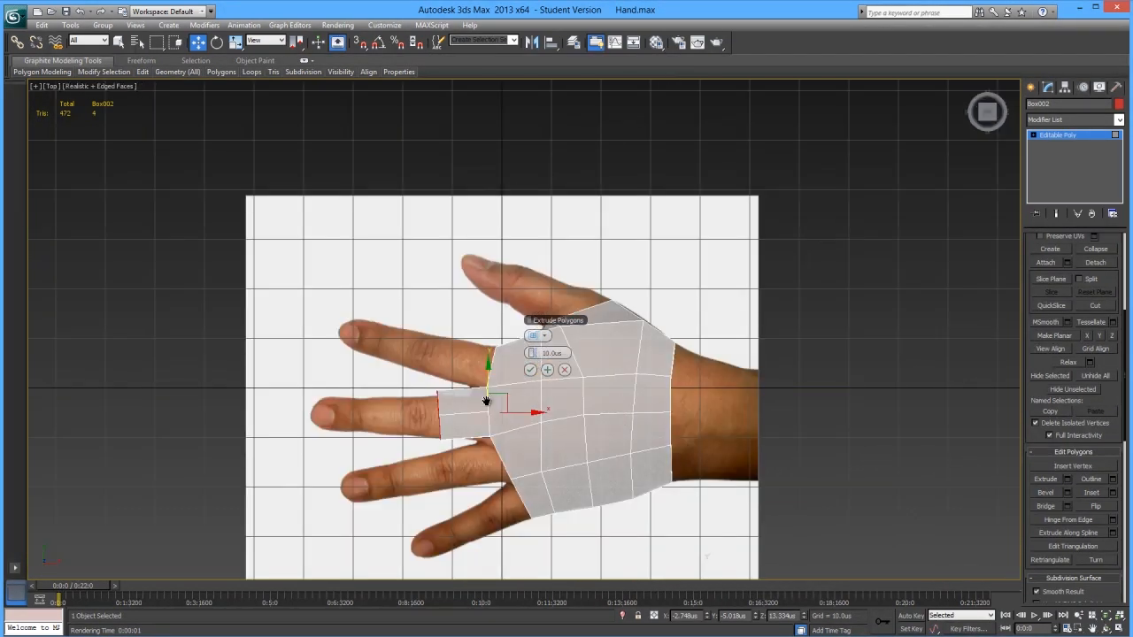
scroll(486, 400, up, 3)
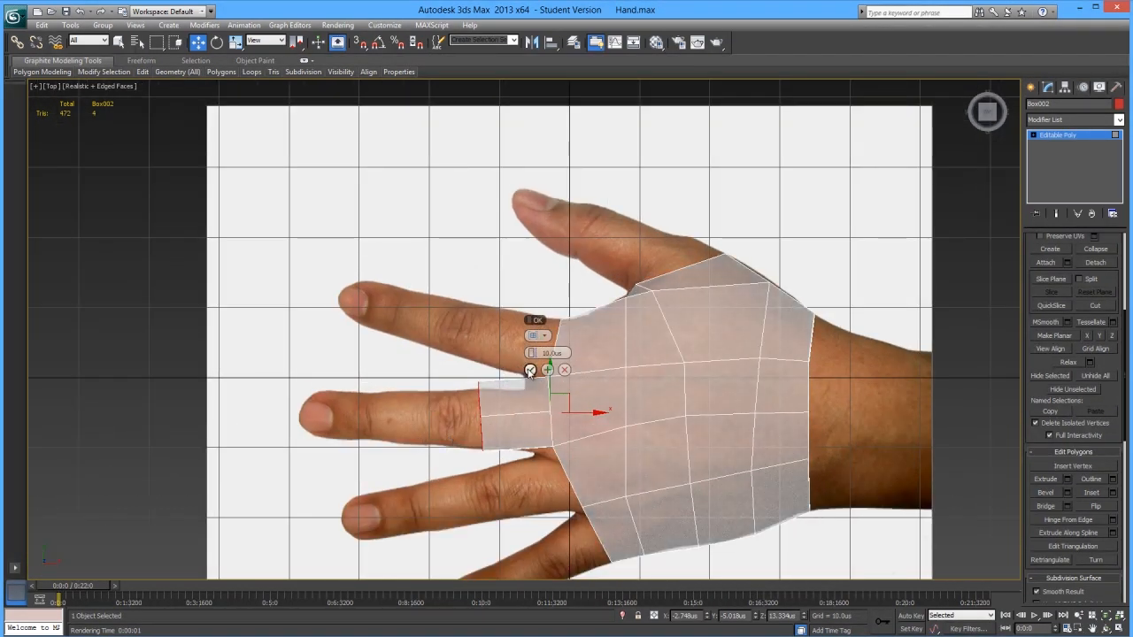
click(529, 370)
- Pull the extruded end back toward the palm, straighten it and narrow it to the middle finger's width
mouse_move(499, 405)
mouse_down()
mouse_move(563, 414)
mouse_move(537, 407)
mouse_up()
key(e)
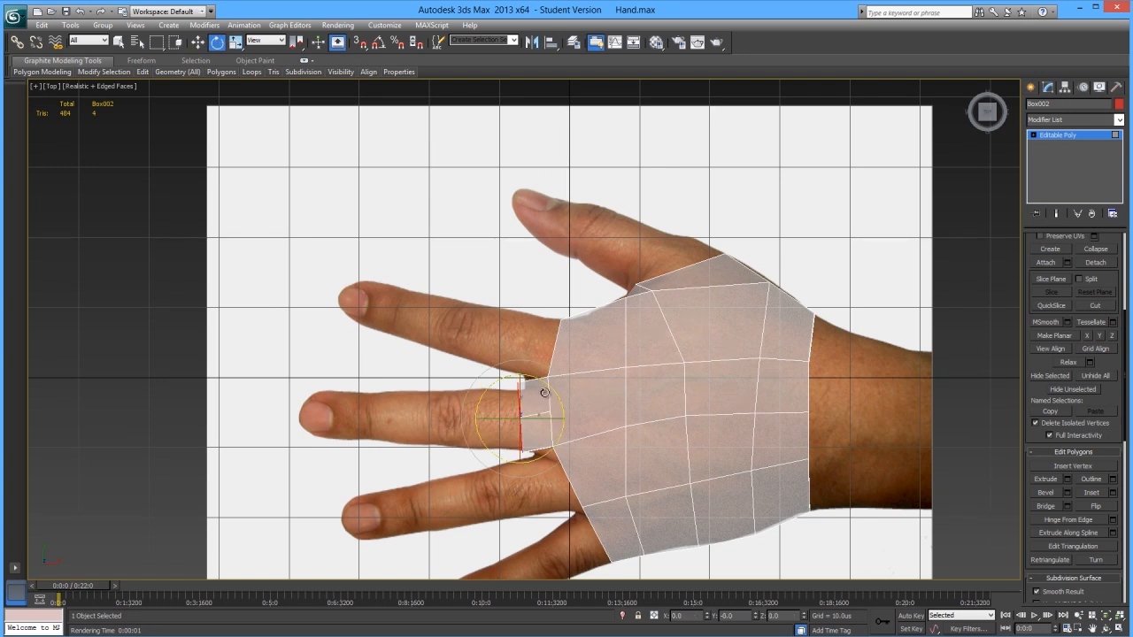
key(r)
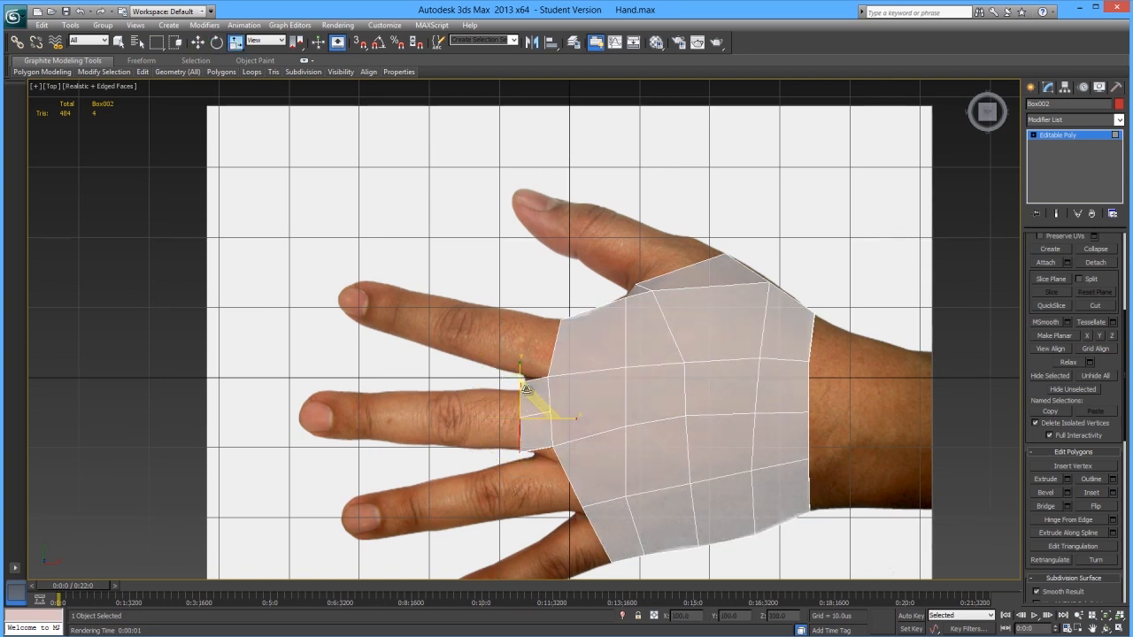
drag(521, 384, 519, 375)
key(w)
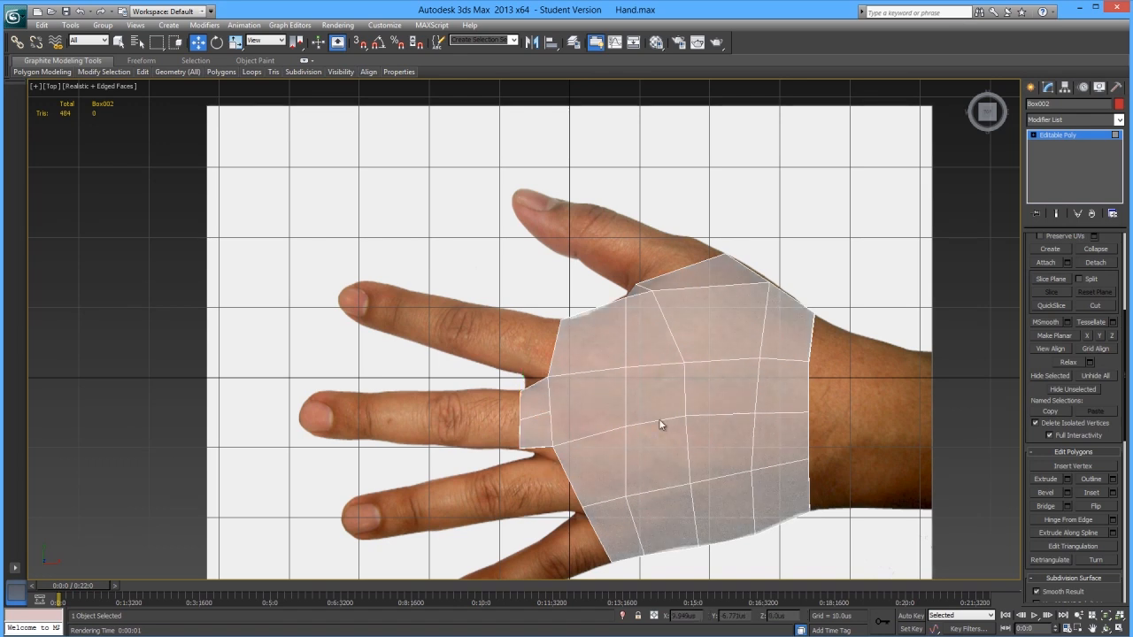
- Adjust the vertices where the middle finger meets the palm so they follow the gaps between the reference fingers
click(1033, 134)
click(1055, 144)
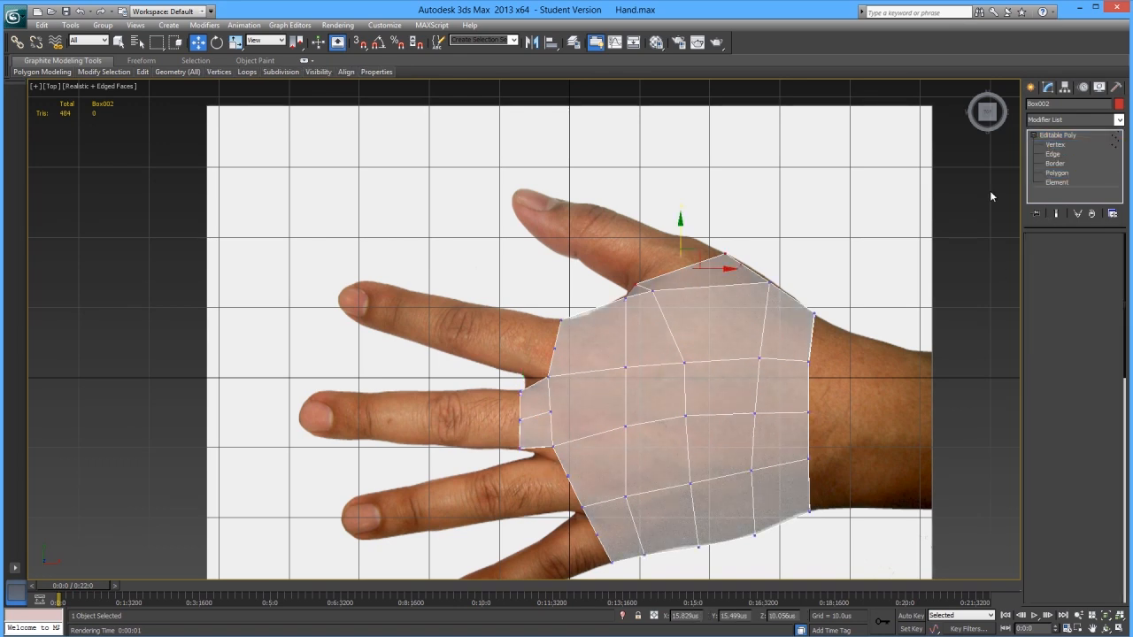
drag(547, 458, 564, 367)
click(590, 509)
drag(608, 493, 587, 466)
click(501, 387)
click(541, 408)
middle_drag(497, 398, 478, 403)
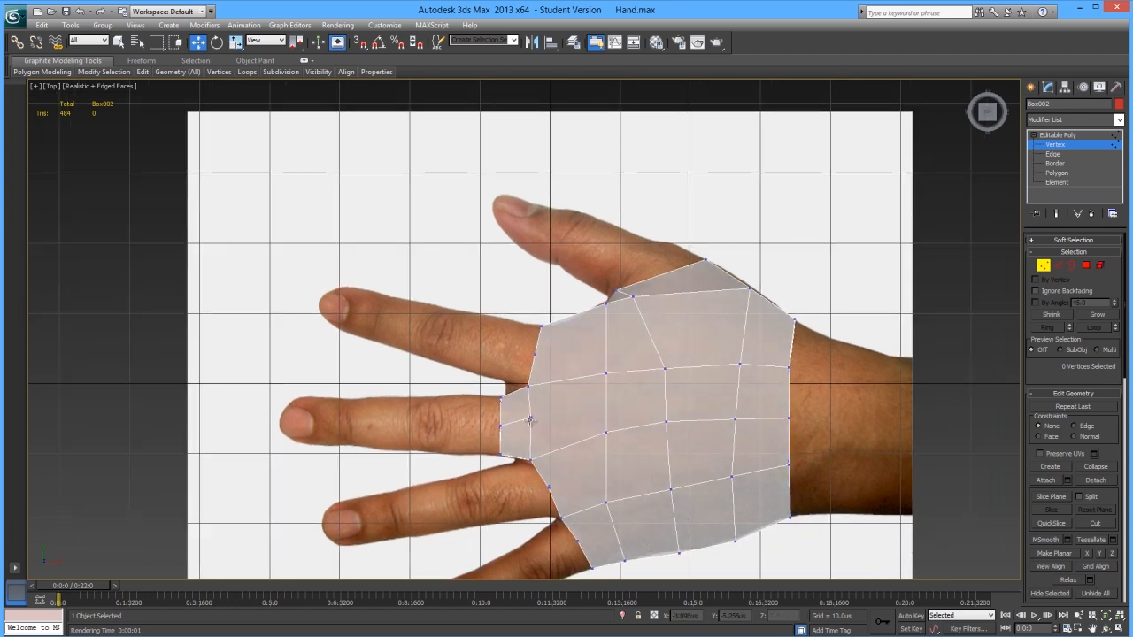
- Extrude the middle finger's two end polygons about 9.5 units and narrow the new end slightly, keeping the mesh see-through
key(p)
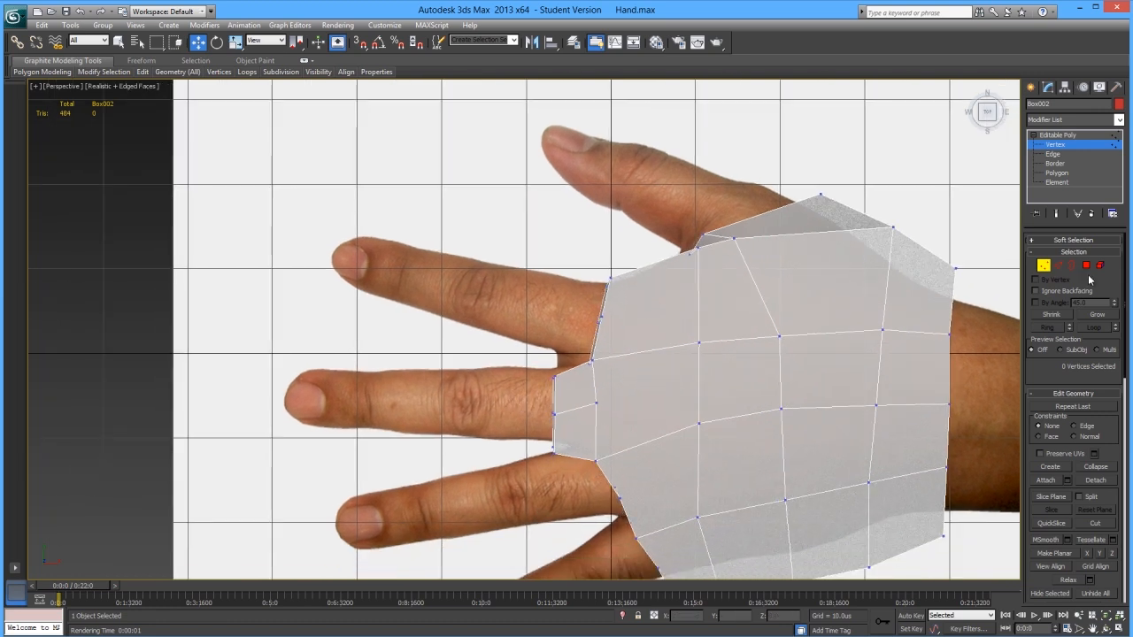
click(1087, 266)
alt+middle_drag(582, 455, 663, 454)
click(652, 429)
ctrl+click(624, 417)
scroll(613, 437, down, 3)
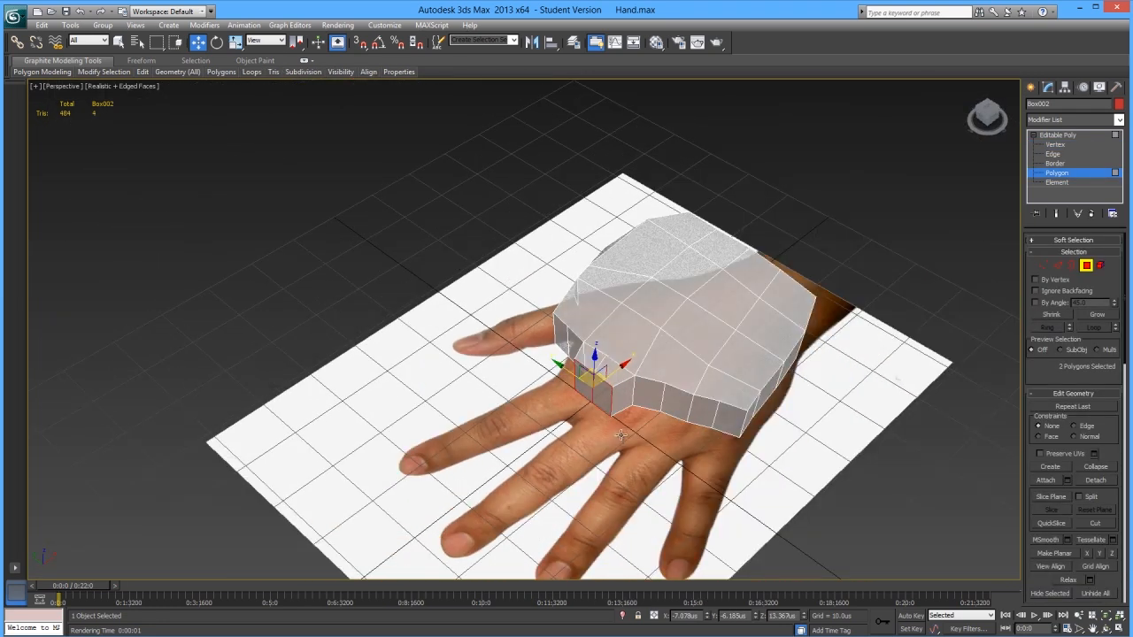
key(t)
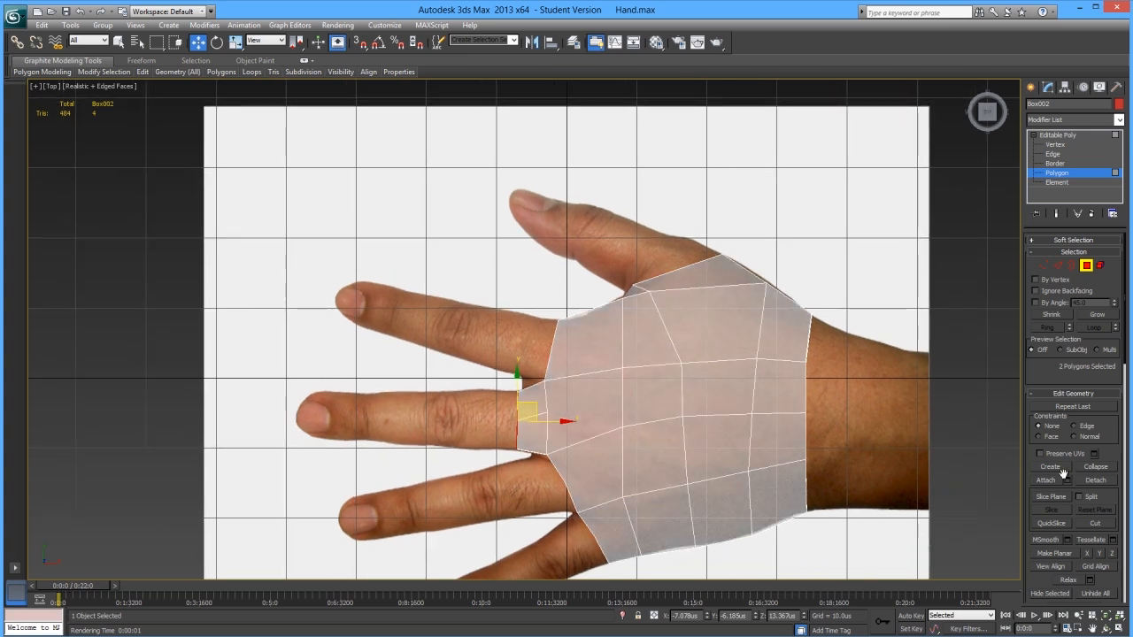
drag(1109, 496, 1082, 324)
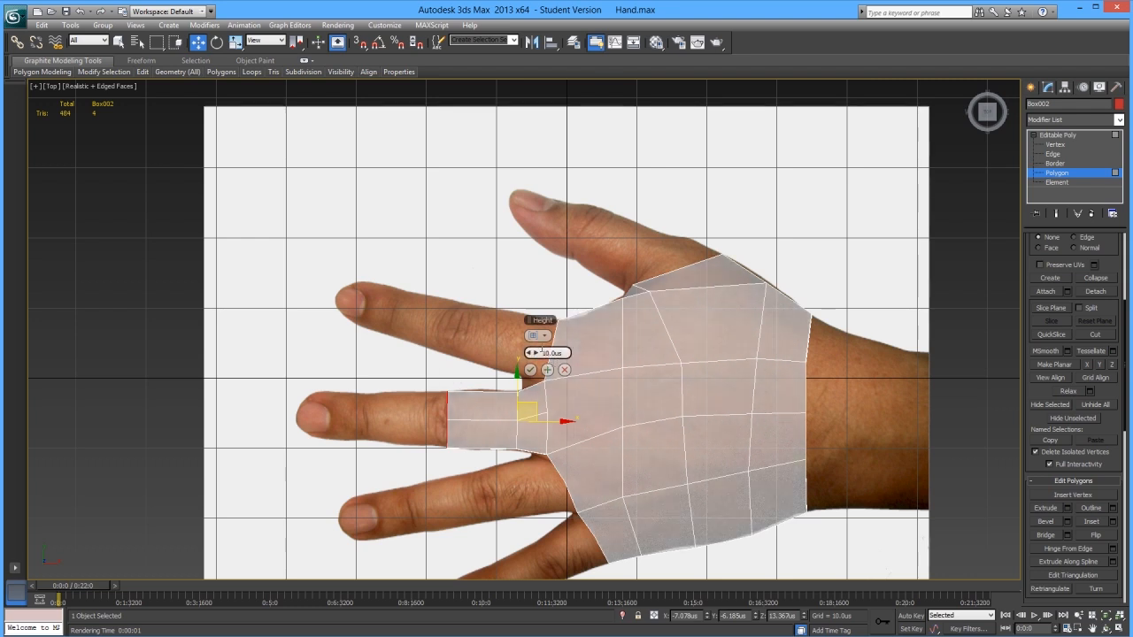
mouse_move(534, 352)
mouse_down()
mouse_move(481, 351)
mouse_move(520, 351)
mouse_up()
click(530, 369)
key(r)
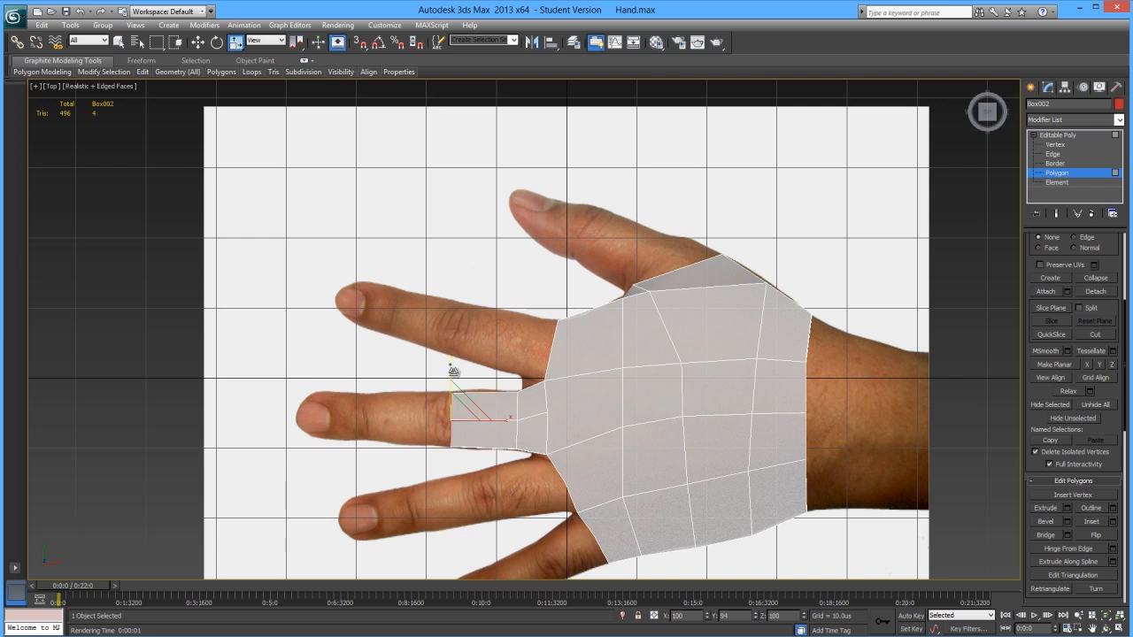
key(alt+x)
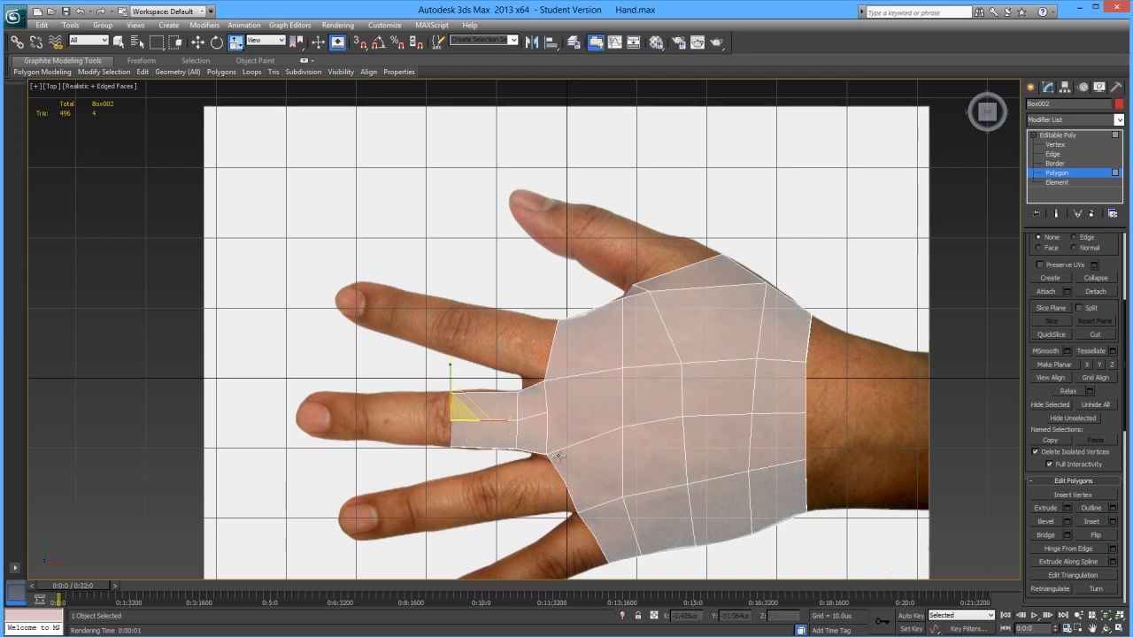
- Extrude the middle finger's next segment about 11.3 units, then narrow and shift its end to fit the outermost joint
click(1066, 510)
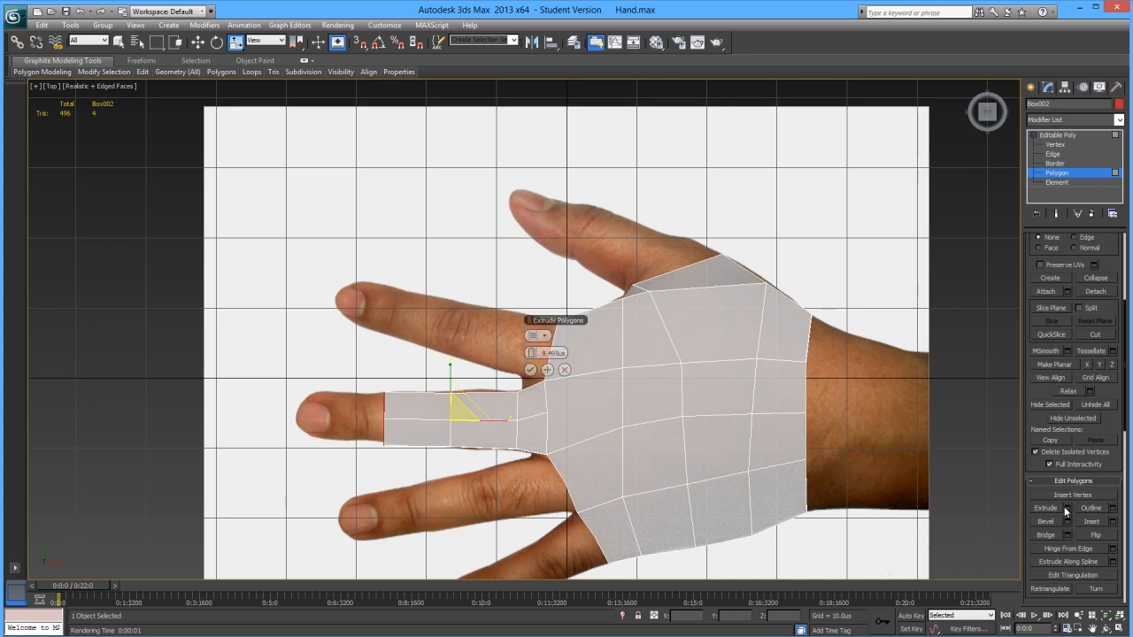
drag(531, 353, 534, 372)
click(534, 372)
key(r)
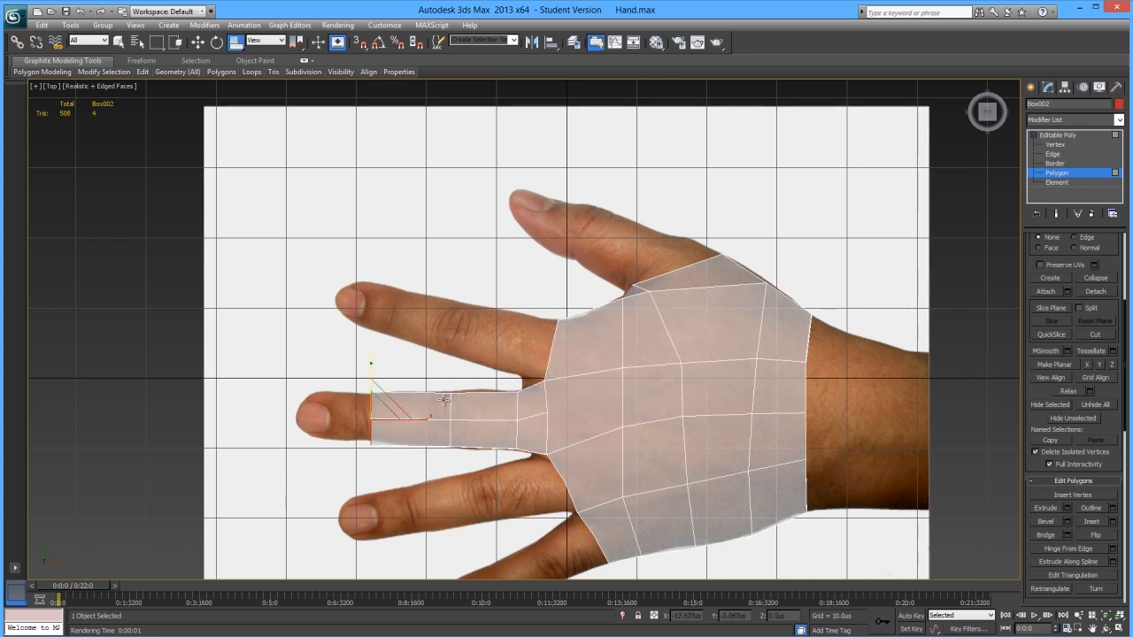
key(r)
key(r)
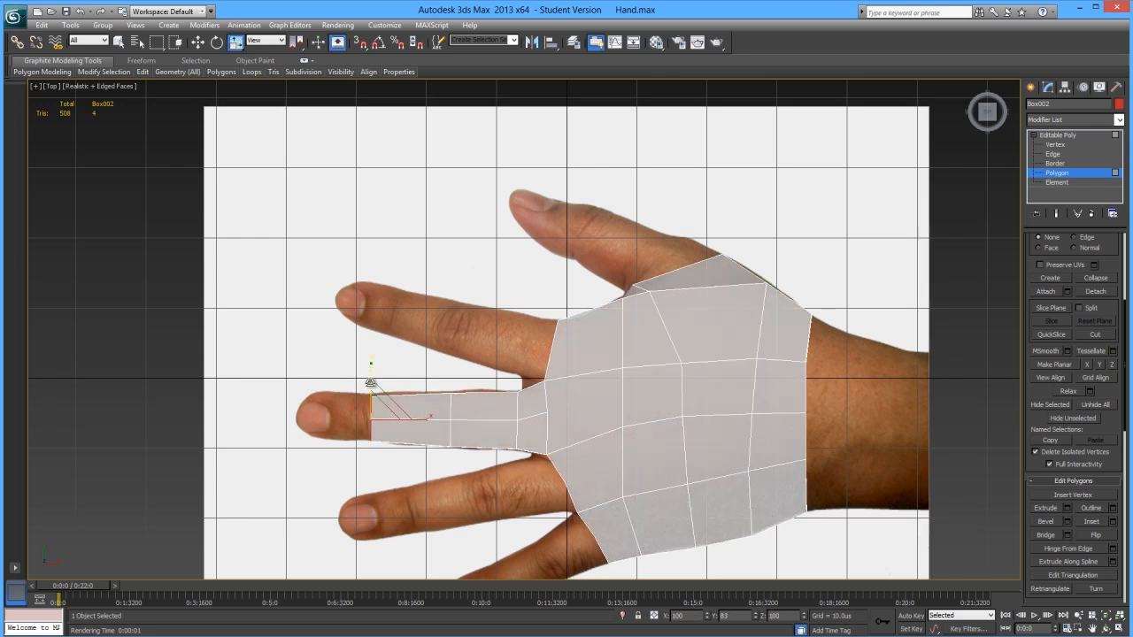
key(w)
drag(371, 386, 371, 385)
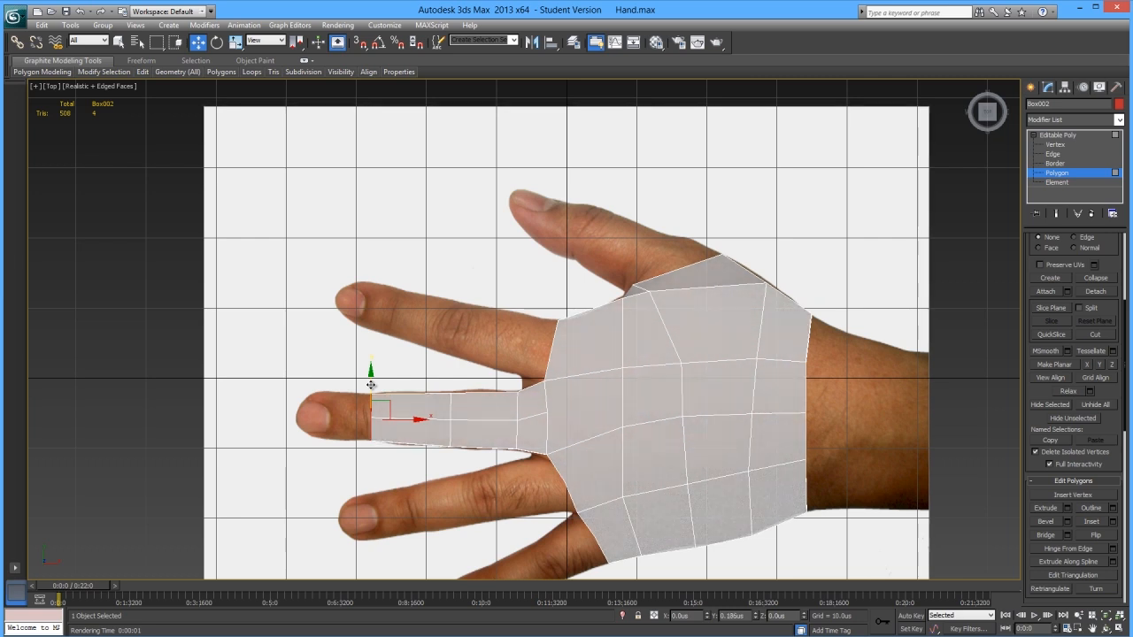
- Extrude the middle finger's last segment about 7.7 units, stopping just short of the fingertip
click(1067, 509)
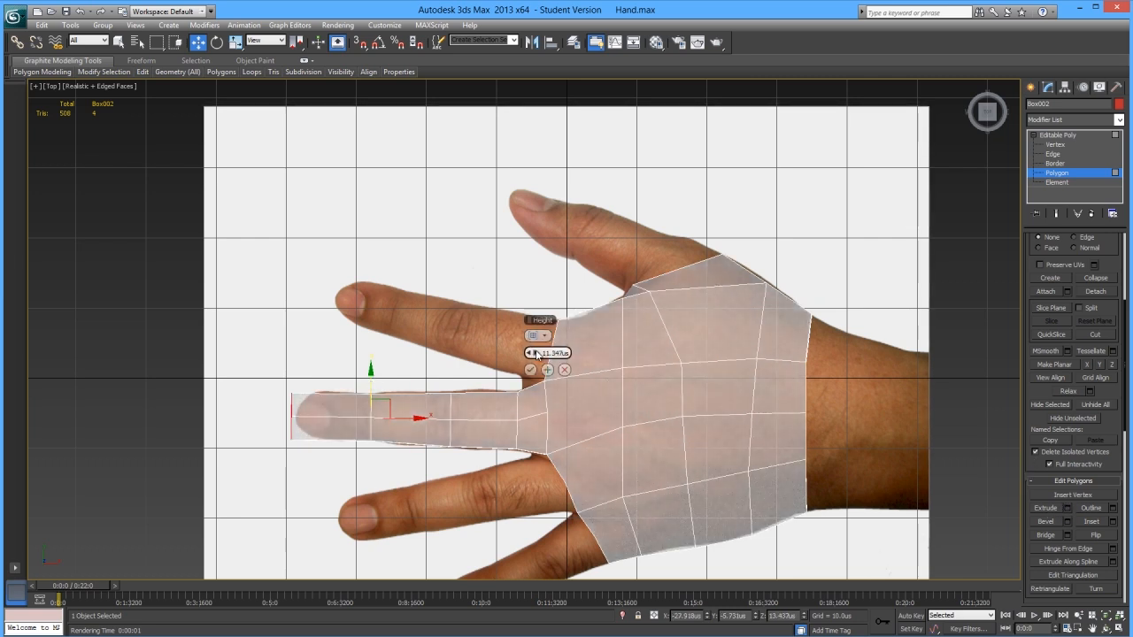
drag(529, 352, 507, 352)
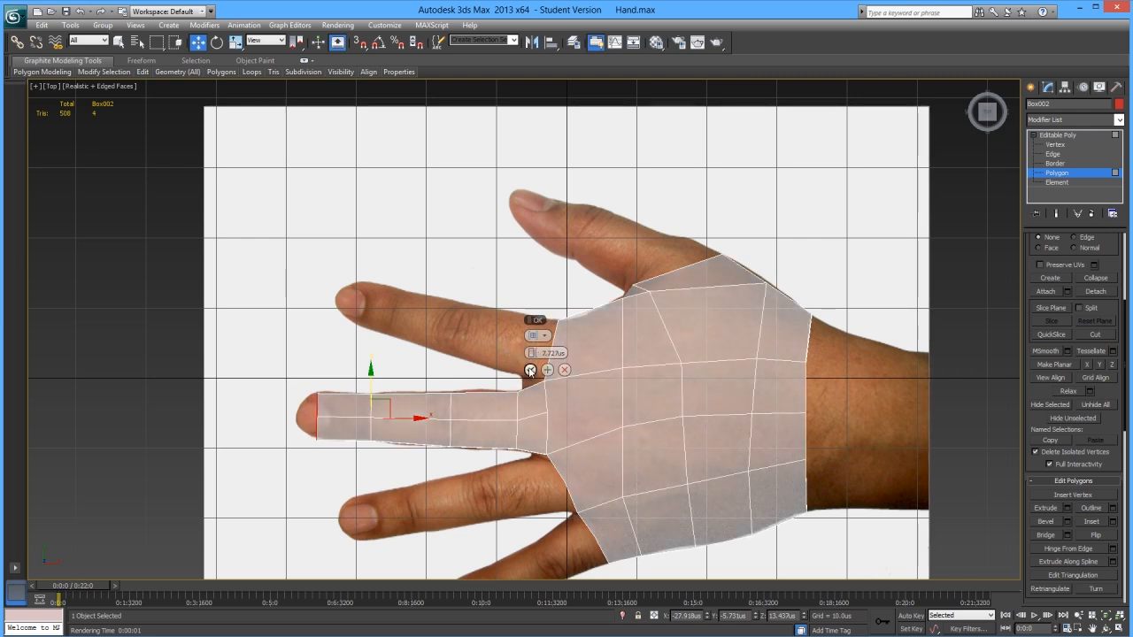
click(530, 369)
click(249, 362)
middle_drag(285, 389, 319, 380)
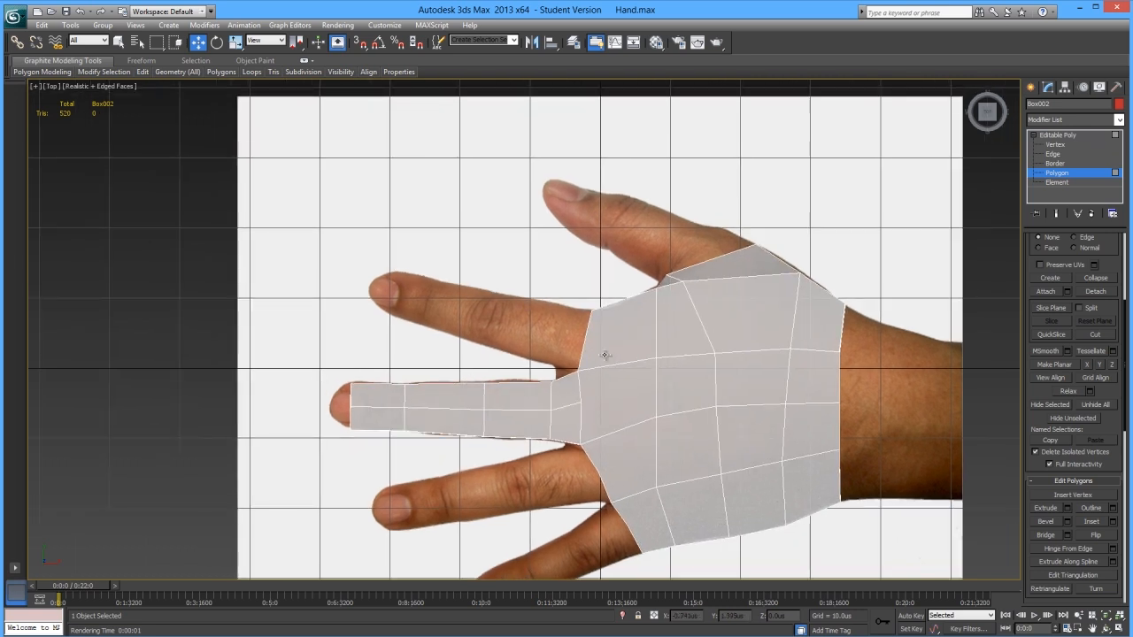
- Shift the outermost joint's vertices slightly toward the tip and pull the end's centre vertices out to the fingertip
click(1055, 144)
drag(413, 429, 413, 430)
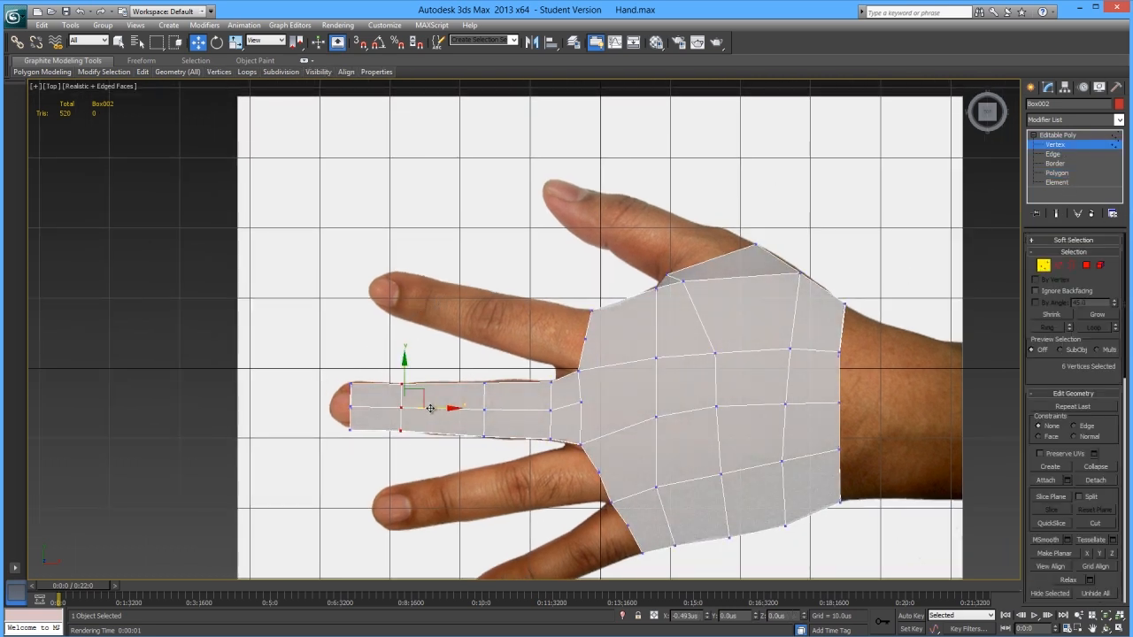
click(336, 395)
mouse_move(327, 400)
mouse_down()
mouse_move(379, 419)
mouse_move(380, 406)
mouse_move(347, 406)
mouse_up()
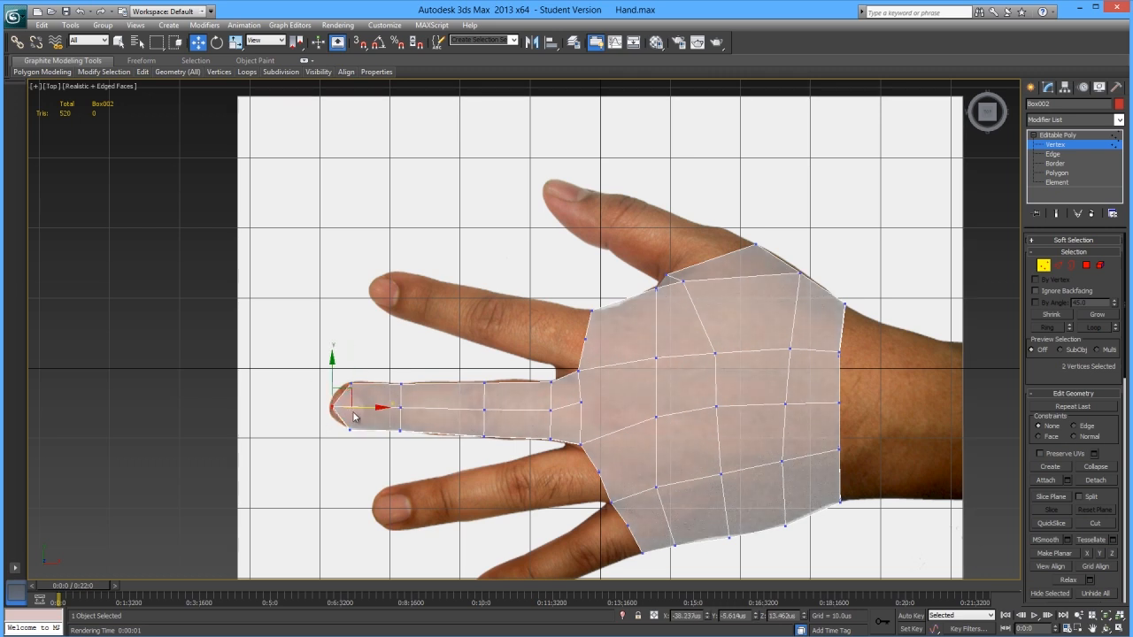
- Move the corner vertex pairs on both sides of the middle finger's end outward to round the tip along the reference
mouse_move(358, 352)
mouse_down()
mouse_move(344, 400)
mouse_move(362, 366)
mouse_up()
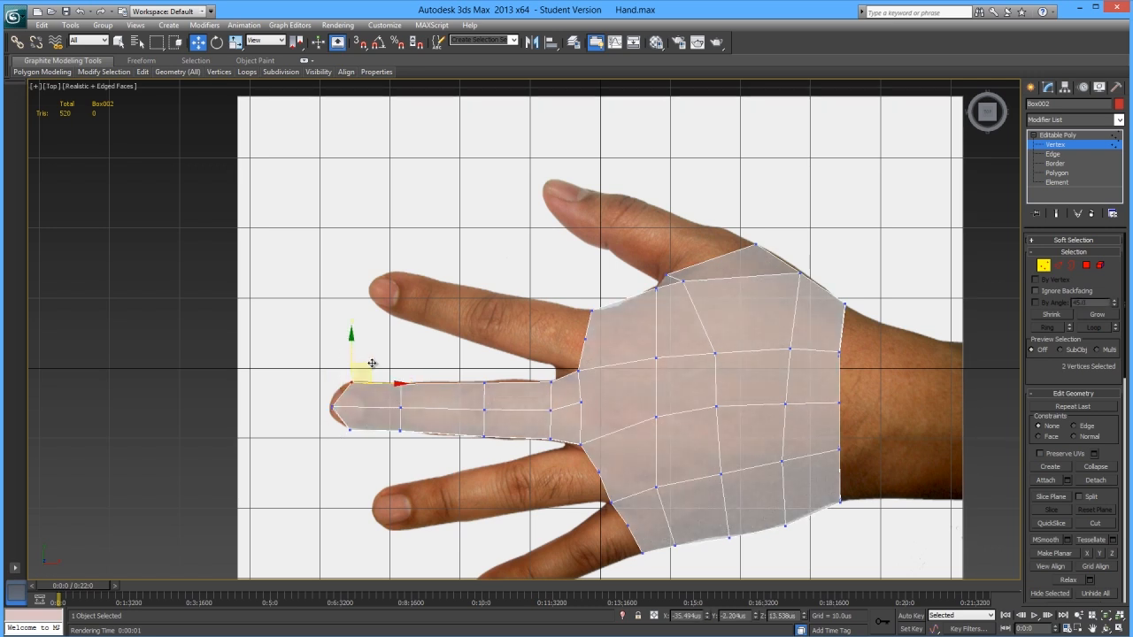
drag(345, 452, 346, 453)
click(371, 457)
drag(326, 429, 351, 445)
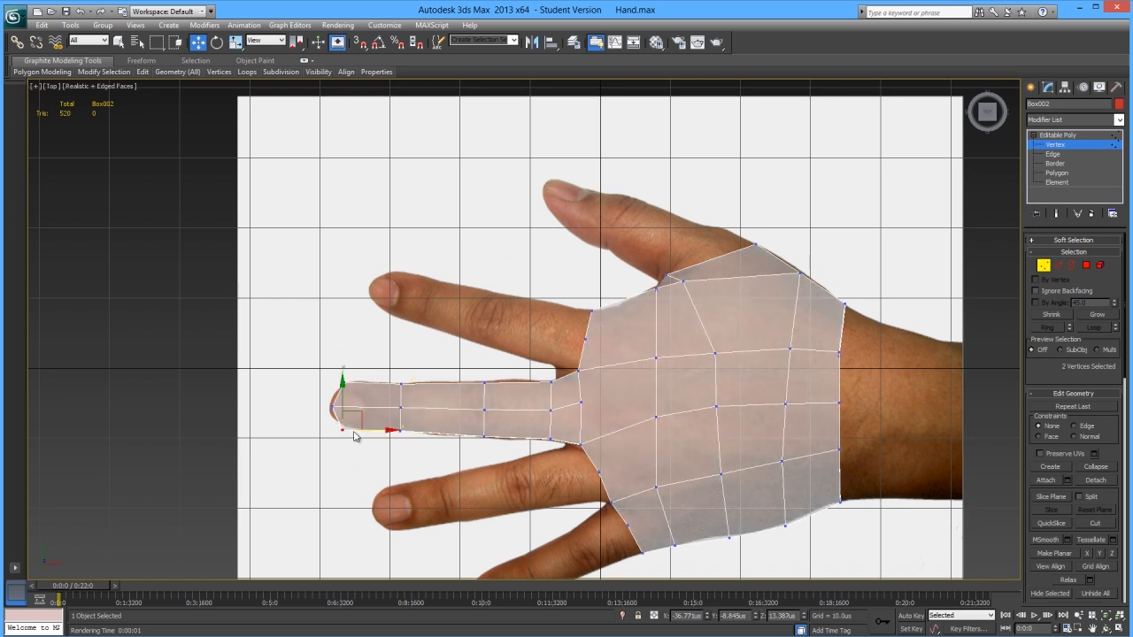
key(alt+x)
drag(364, 346, 333, 389)
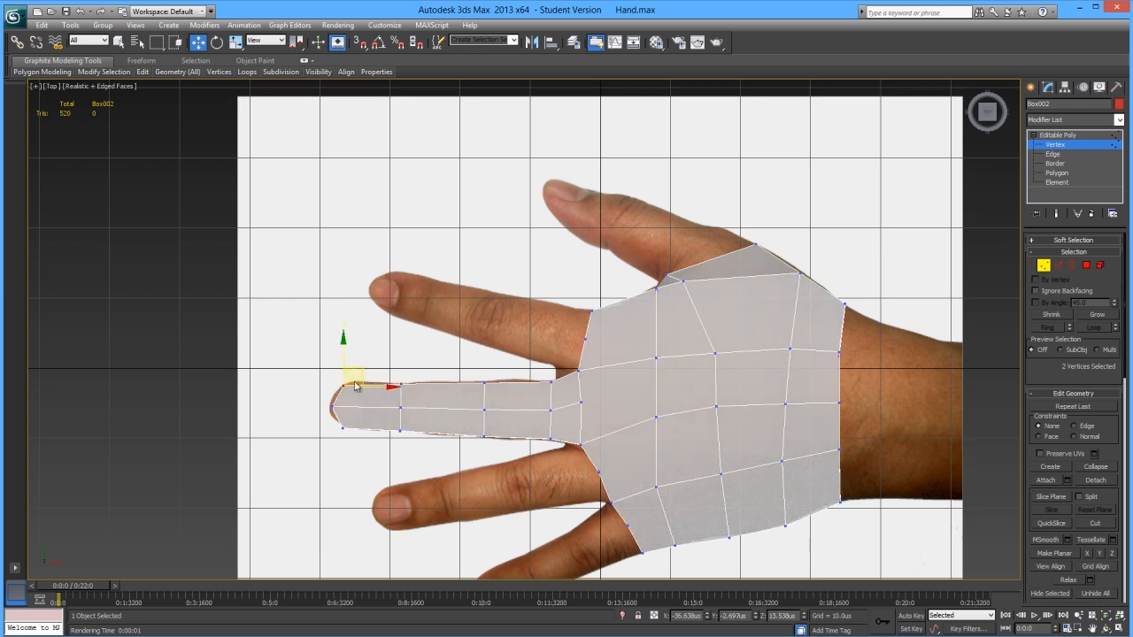
- Connect the lengthwise edges of the middle finger's last segment to add an edge loop between the outermost joint and the tip
click(372, 474)
key(alt+x)
click(1057, 265)
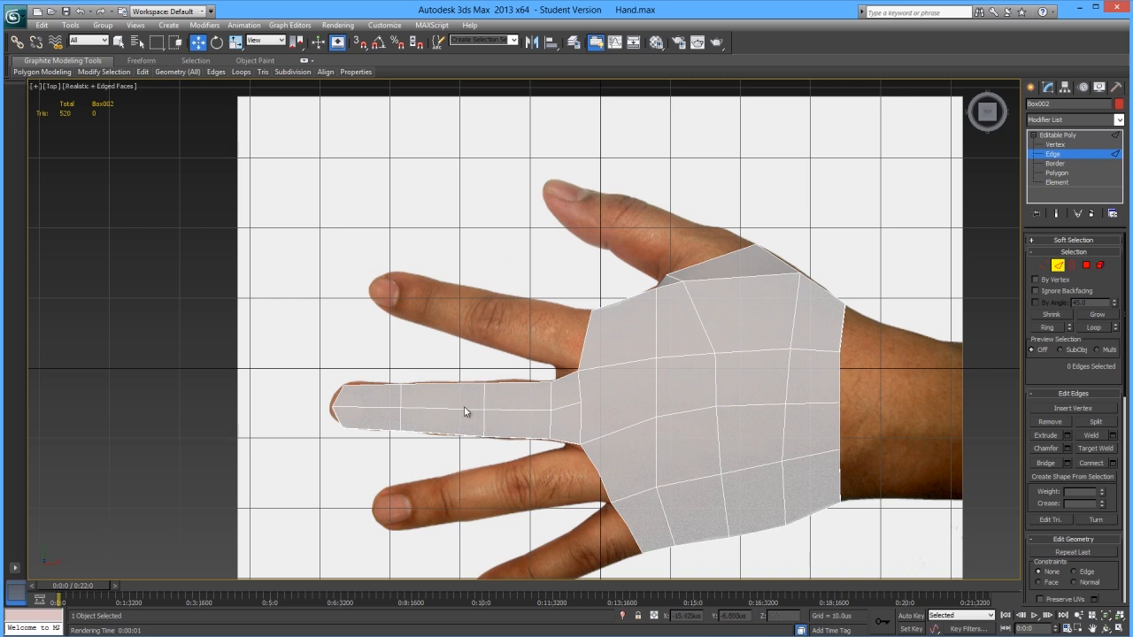
drag(377, 362, 377, 462)
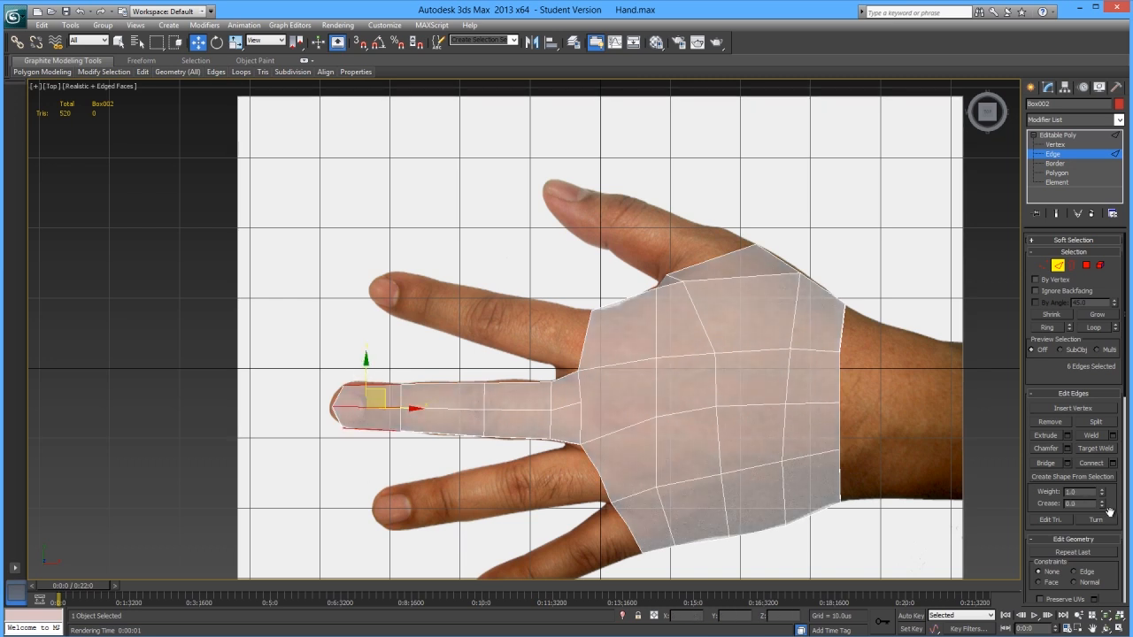
click(1097, 464)
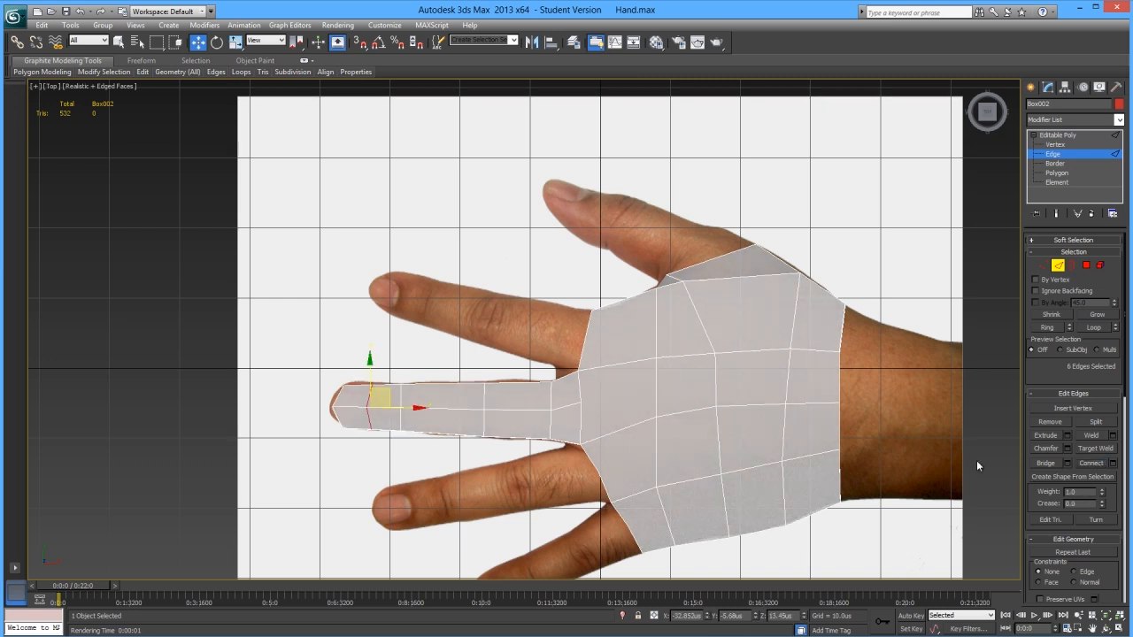
- Shift the new loop's vertices toward the fingertip and move its side vertices outward to match the reference outline
click(1044, 266)
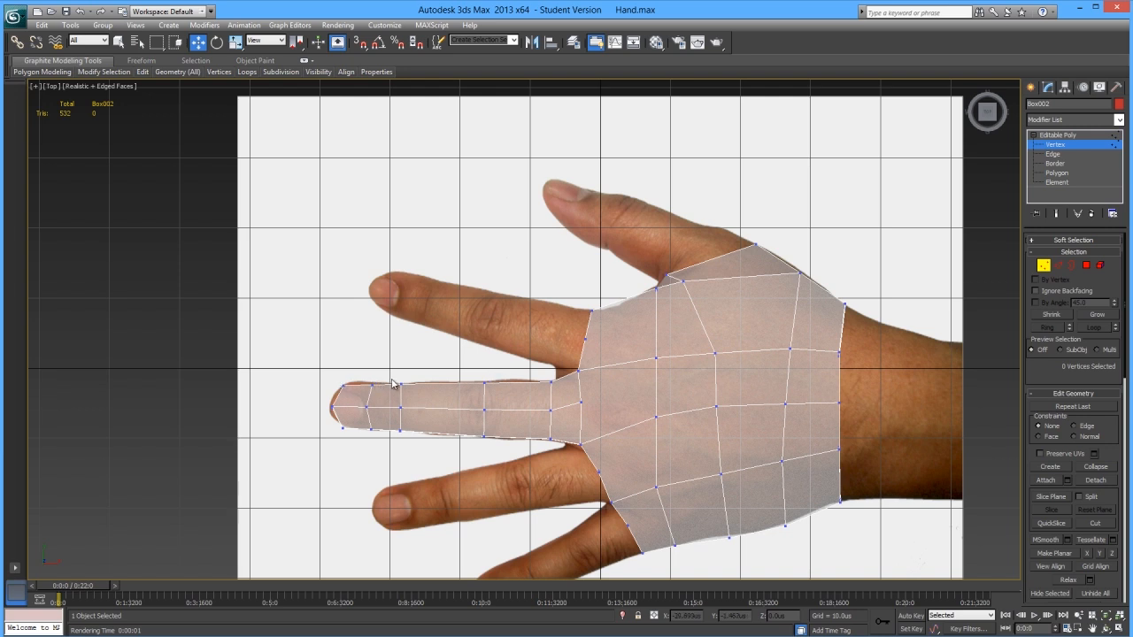
drag(354, 440, 355, 442)
drag(399, 407, 373, 364)
drag(375, 423, 362, 442)
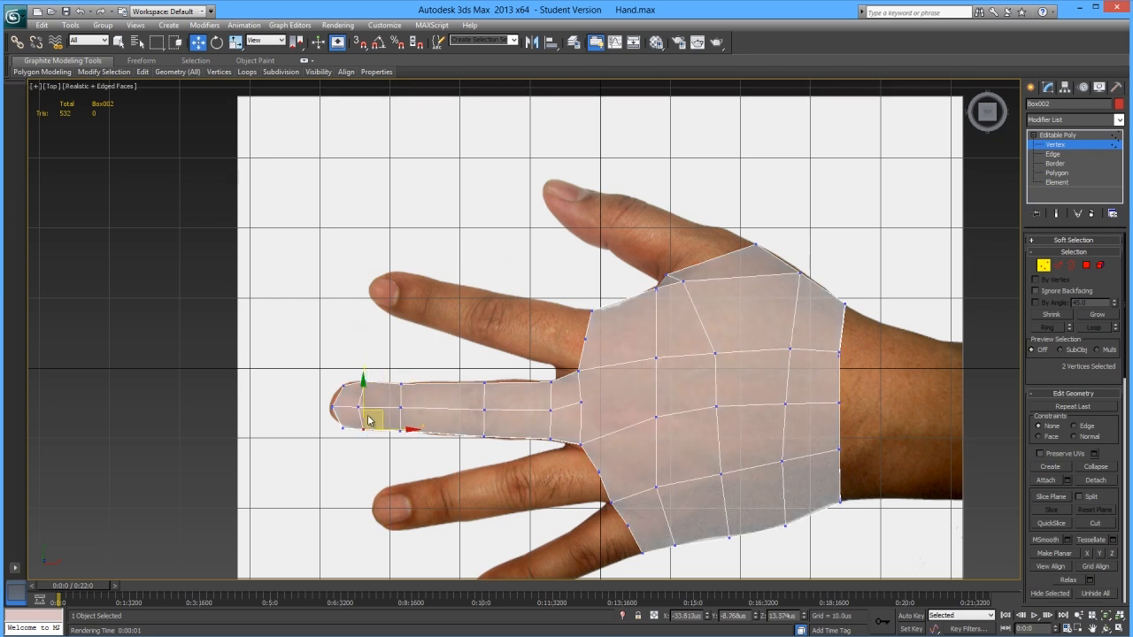
- Nudge the corner vertex pair on the ring-finger side of the middle fingertip to follow the reference outline
click(299, 421)
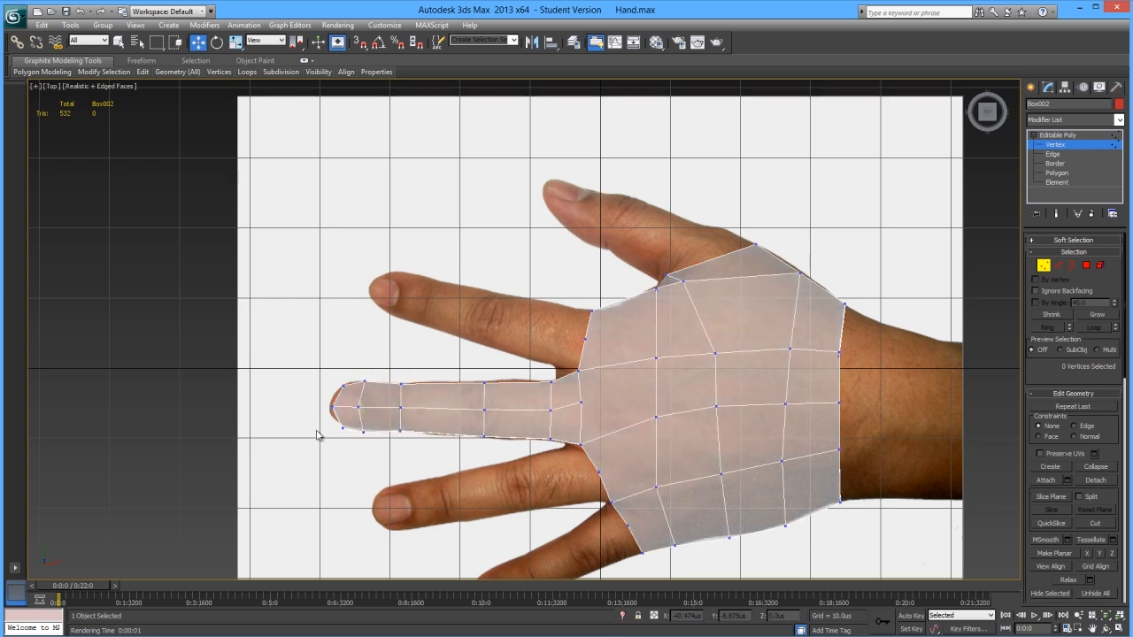
drag(352, 443, 354, 440)
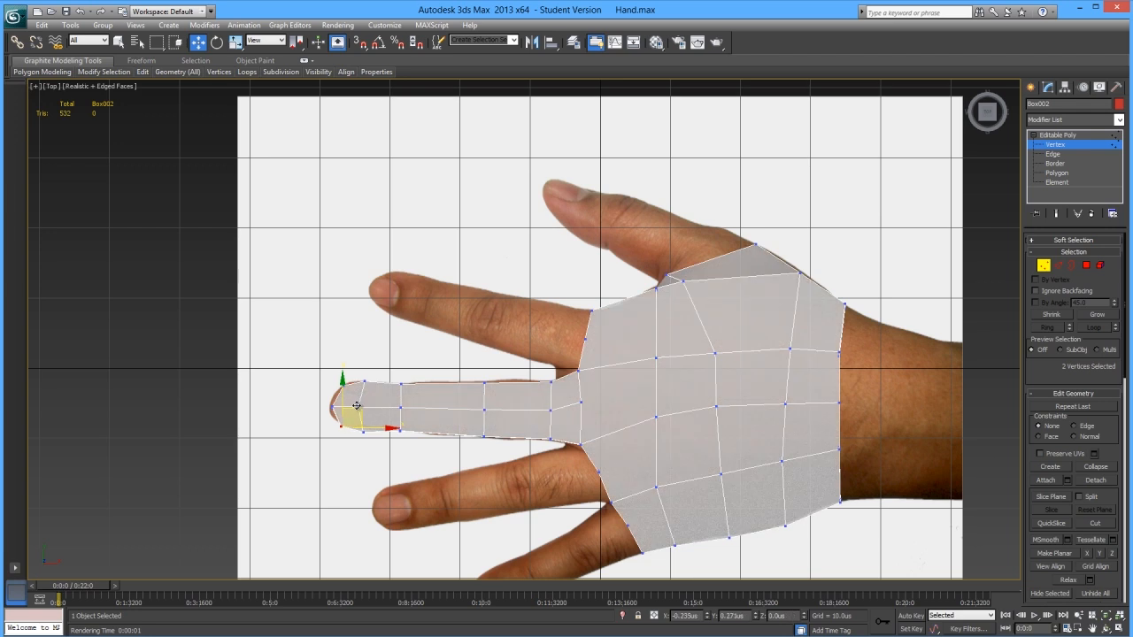
click(423, 421)
drag(416, 445, 386, 379)
click(384, 365)
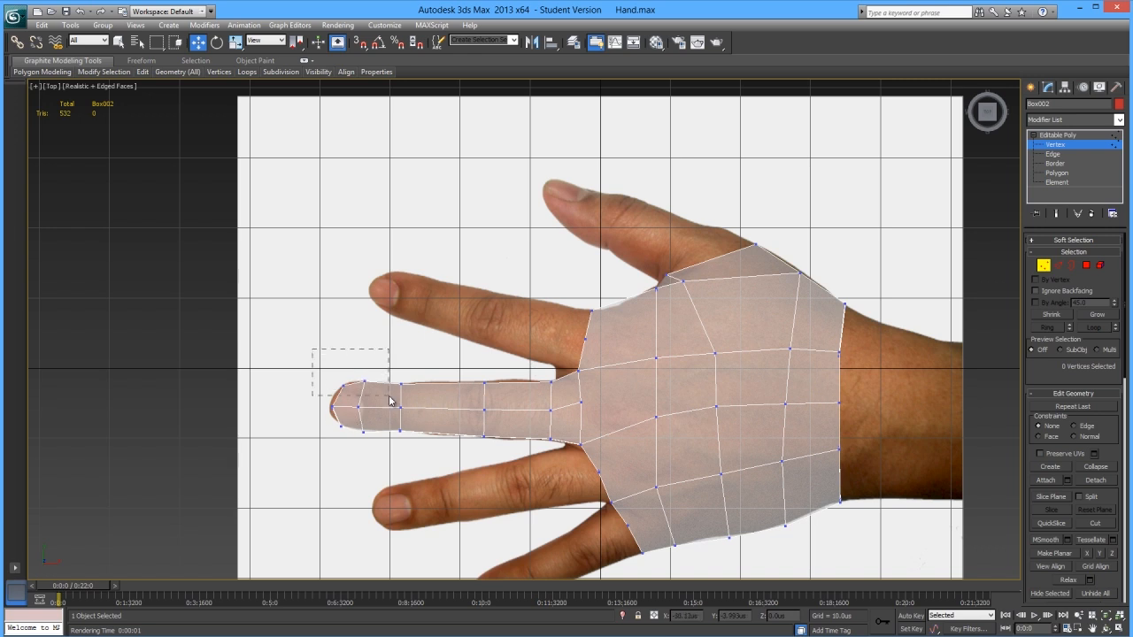
middle_drag(458, 435, 431, 426)
key(2)
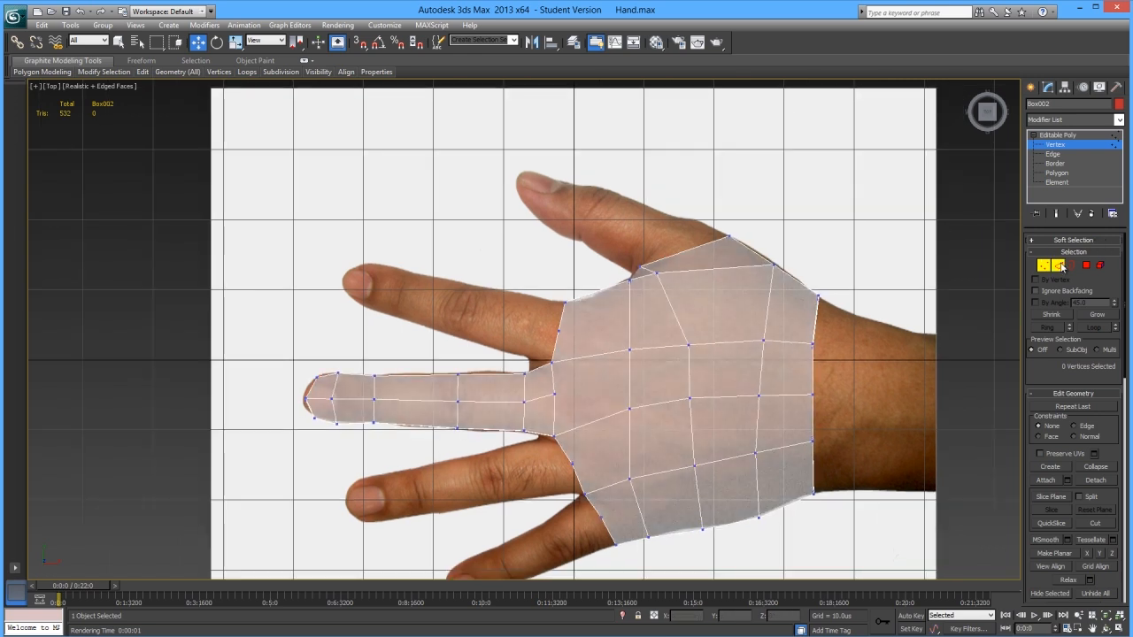
click(376, 395)
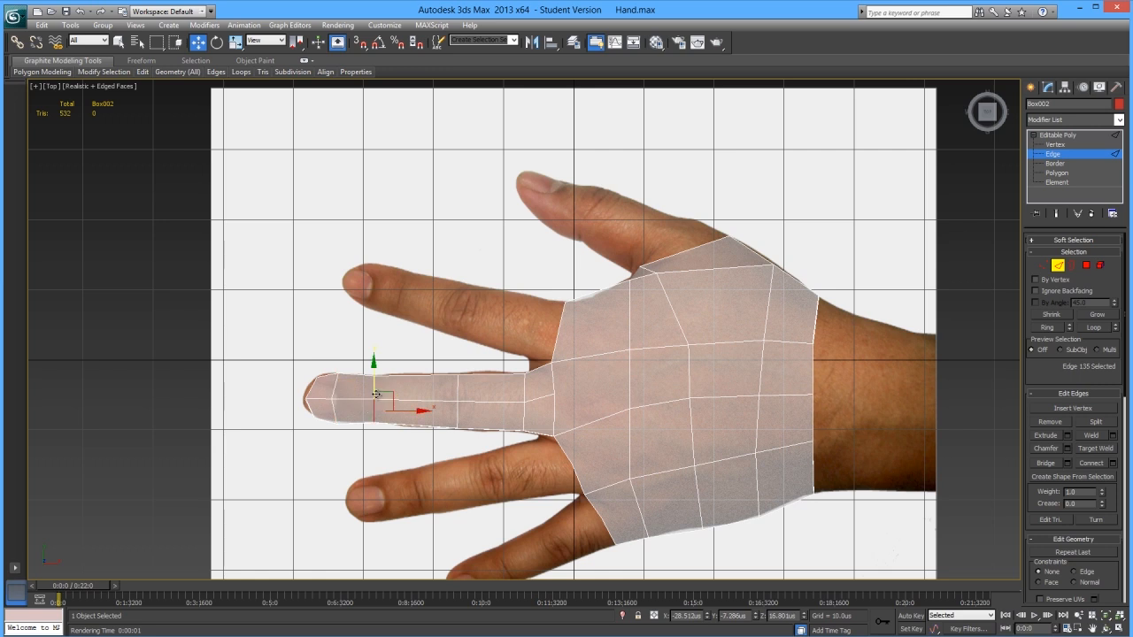
key(ctrl+z)
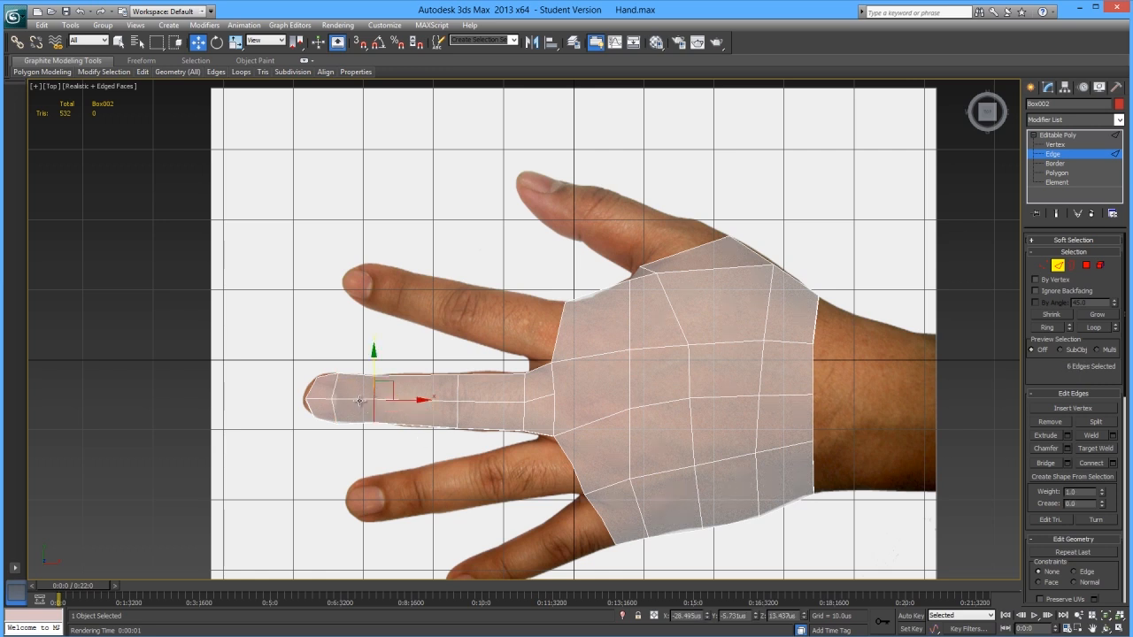
- In perspective, lower the middle finger's top vertices and tilt them so the finger slopes down toward the tip
middle_drag(406, 427, 445, 430)
key(p)
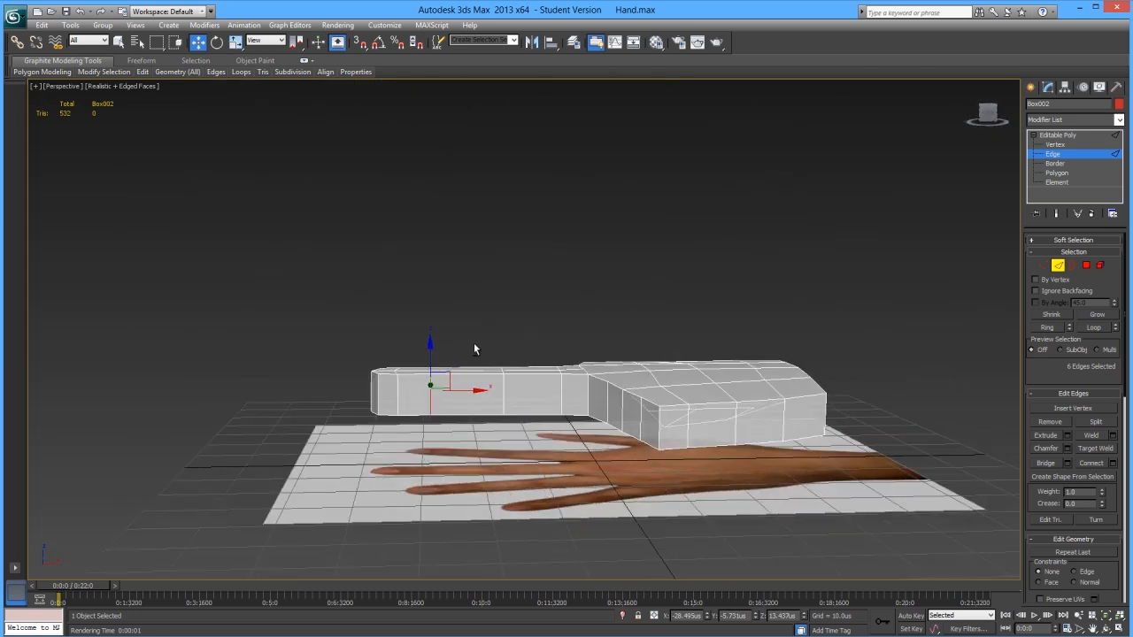
click(1044, 265)
drag(324, 321, 567, 384)
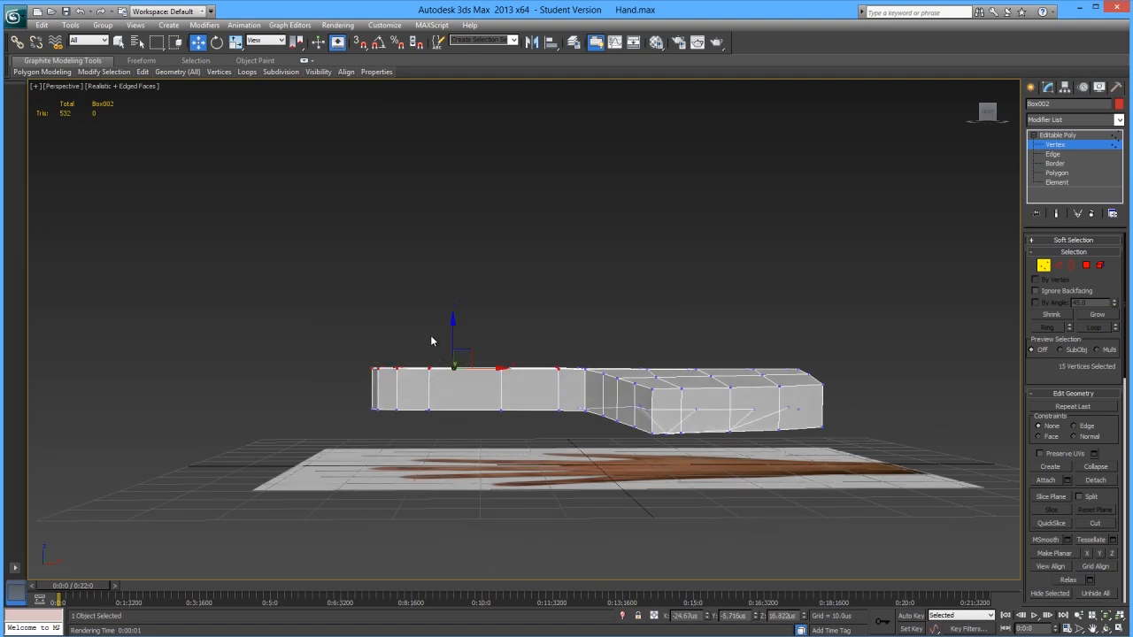
mouse_move(453, 335)
mouse_down()
mouse_move(466, 345)
mouse_move(478, 333)
mouse_move(453, 345)
mouse_up()
key(e)
key(w)
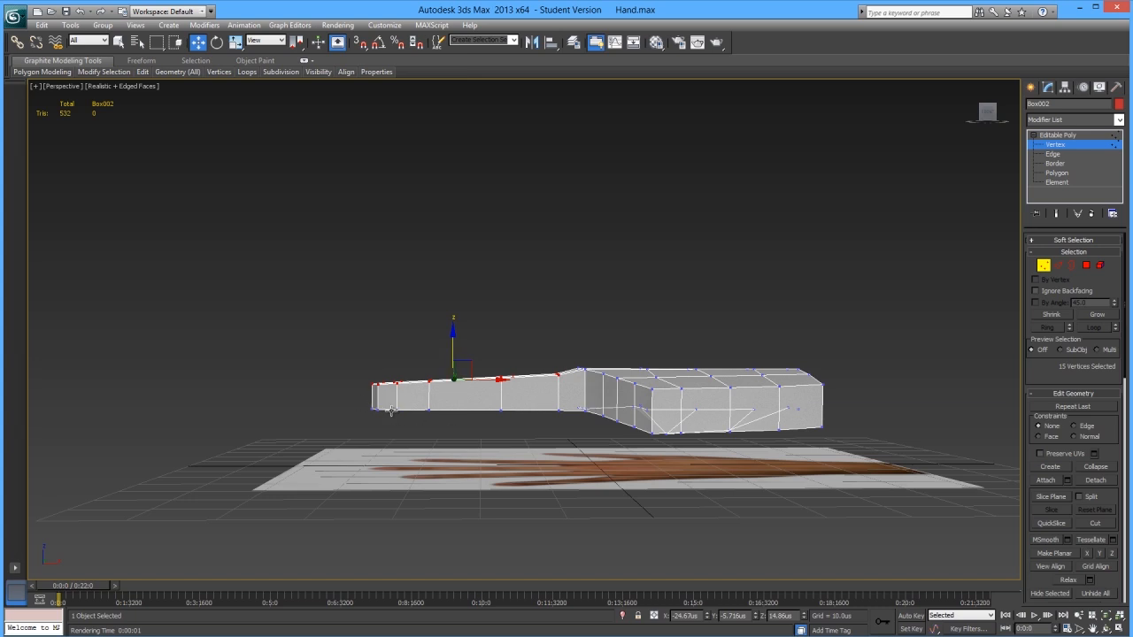
- Raise the vertices along the middle finger's underside slightly and adjust their tilt to thin the finger
drag(548, 426, 564, 428)
drag(452, 377, 452, 373)
key(e)
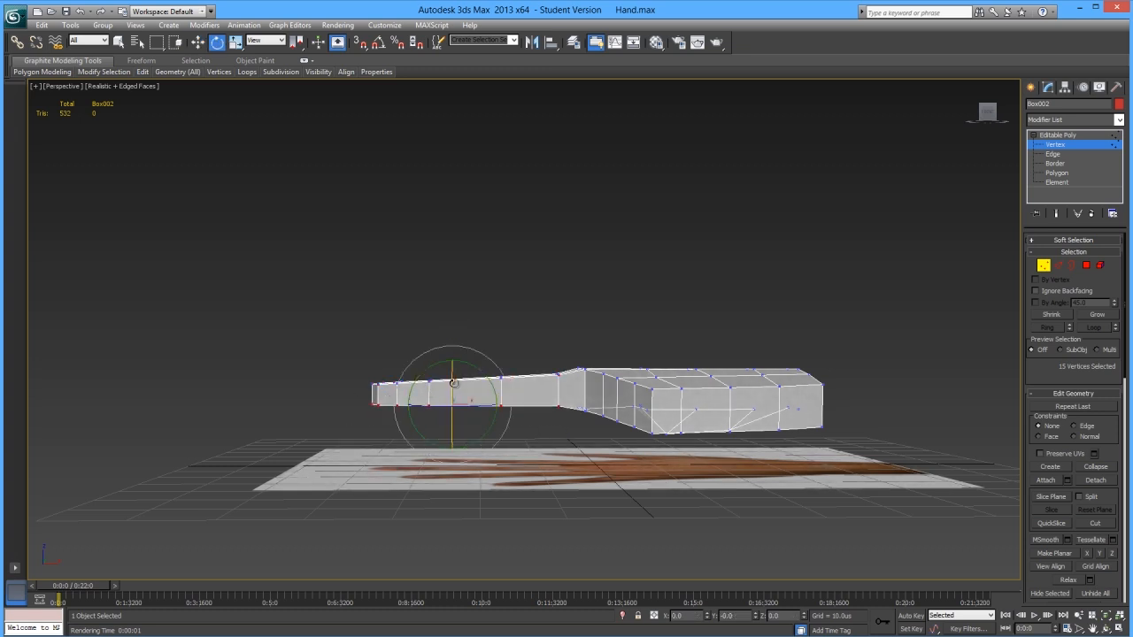
drag(477, 369, 453, 373)
key(w)
- Reposition the centre vertex at the middle finger's base in the top view and inspect it from several angles
alt+middle_drag(352, 451, 339, 439)
click(408, 429)
alt+middle_drag(408, 434, 521, 423)
alt+middle_drag(668, 421, 593, 296)
click(585, 407)
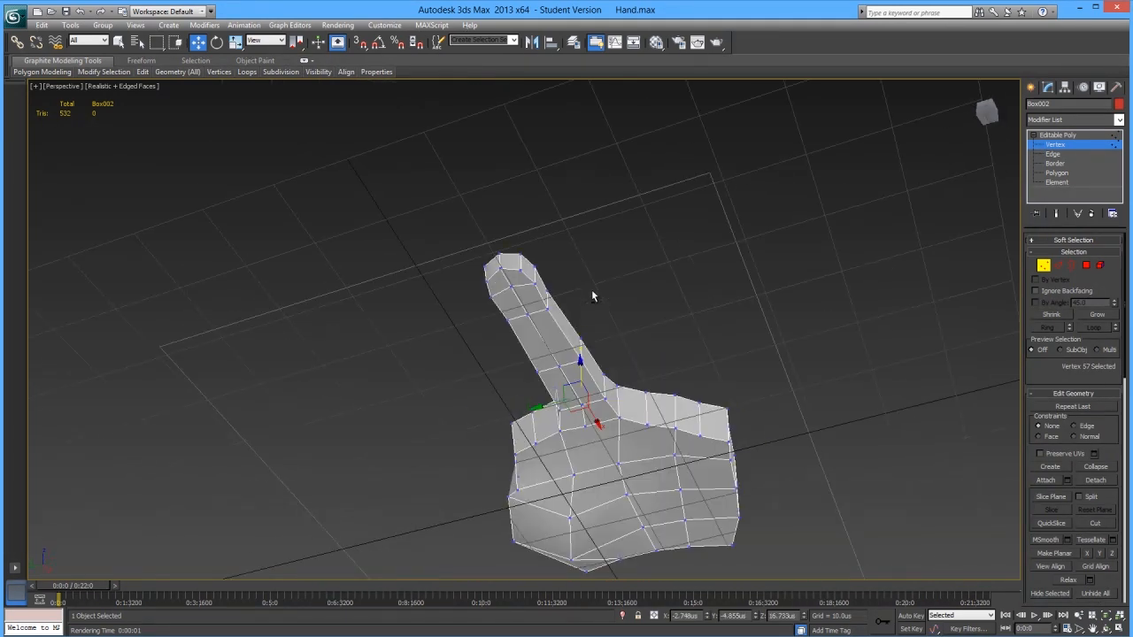
key(t)
key(alt+x)
drag(608, 379, 607, 388)
key(p)
alt+middle_drag(607, 389, 645, 448)
click(585, 393)
alt+middle_drag(585, 393, 499, 390)
- Cut diagonal edges on the back of the hand, linking the midpoint vertices of the finger bases to the first row of vertices
click(1094, 524)
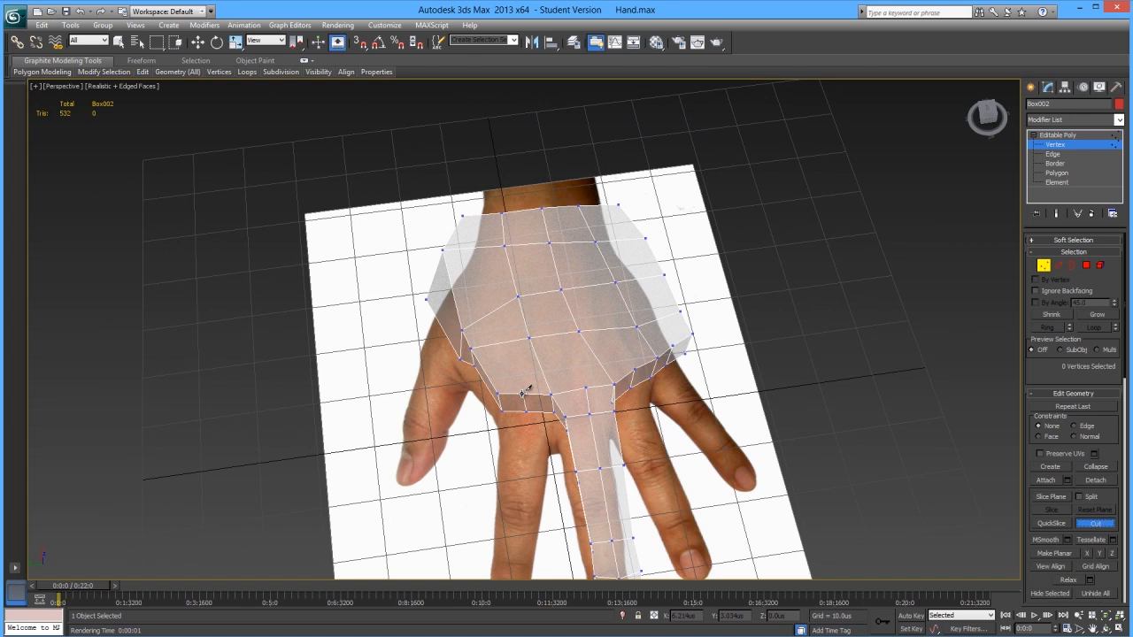
click(522, 393)
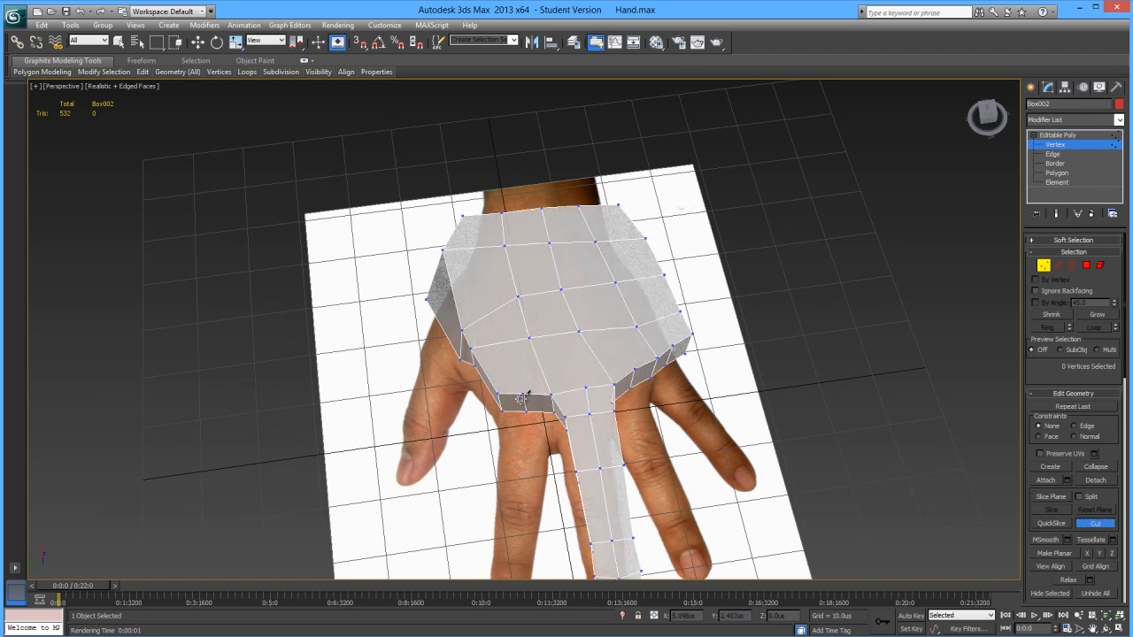
click(471, 348)
click(523, 394)
click(528, 337)
click(586, 386)
click(580, 332)
click(635, 369)
click(636, 325)
click(672, 346)
- Cut matching diagonal edges on the palm side, linking the finger-base midpoint vertices to the nearest row of vertices
alt+middle_drag(682, 308, 624, 277)
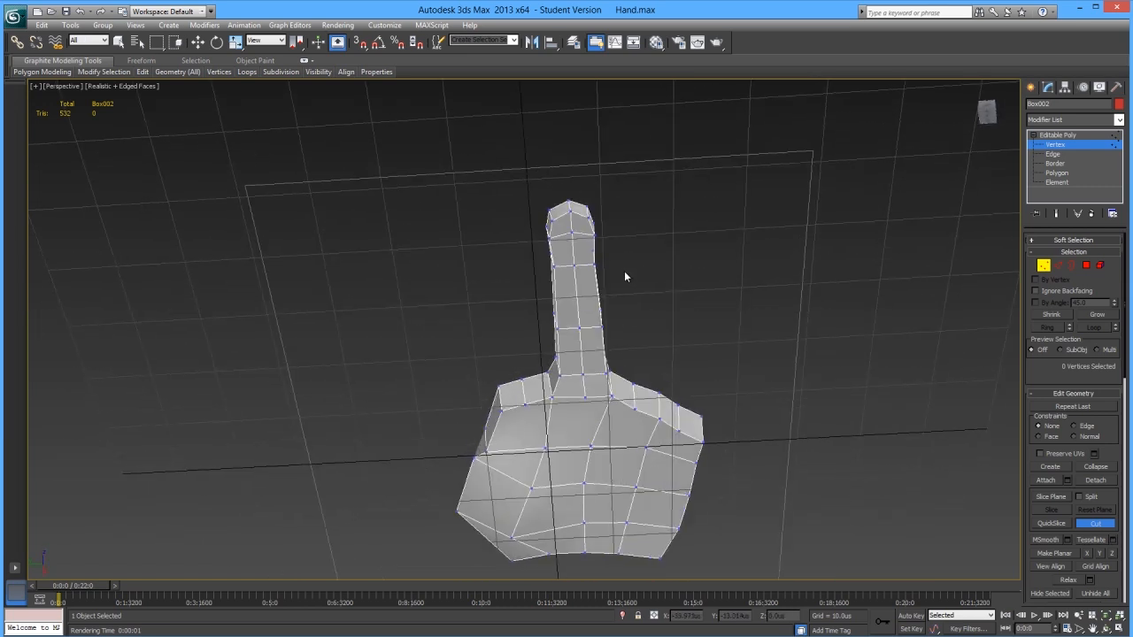
click(524, 404)
click(485, 454)
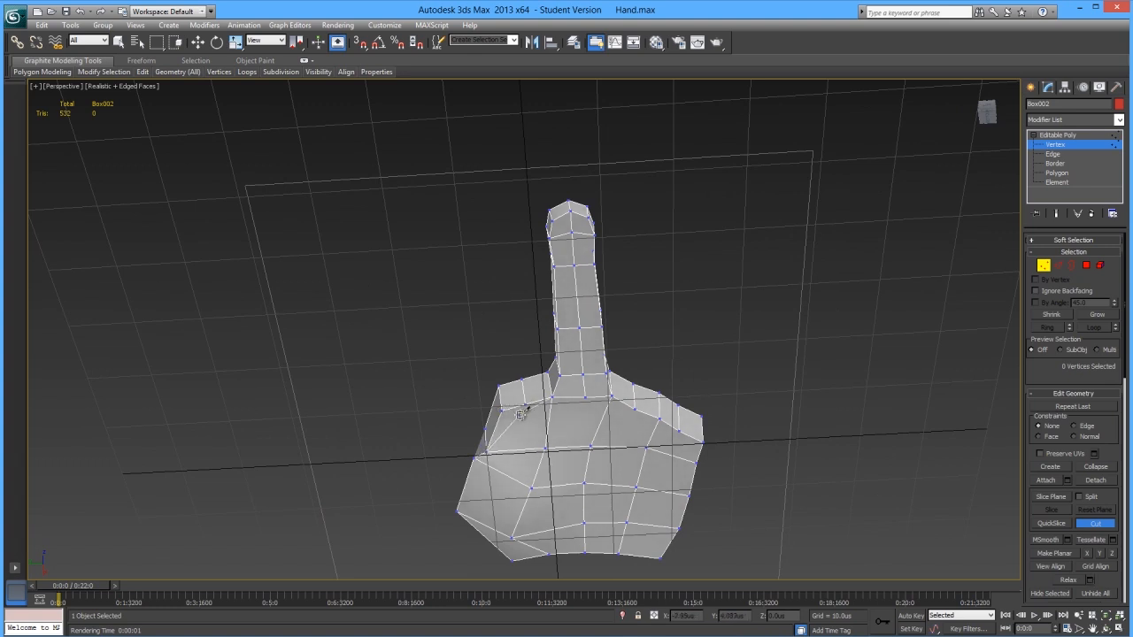
click(545, 447)
click(585, 395)
click(591, 447)
click(635, 409)
mouse_move(531, 345)
alt+middle_down()
mouse_move(538, 463)
mouse_move(540, 352)
alt+middle_up()
- Move the centre vertex pair at the middle finger's base slightly toward the index finger to centre it across the finger
key(w)
click(591, 398)
key(t)
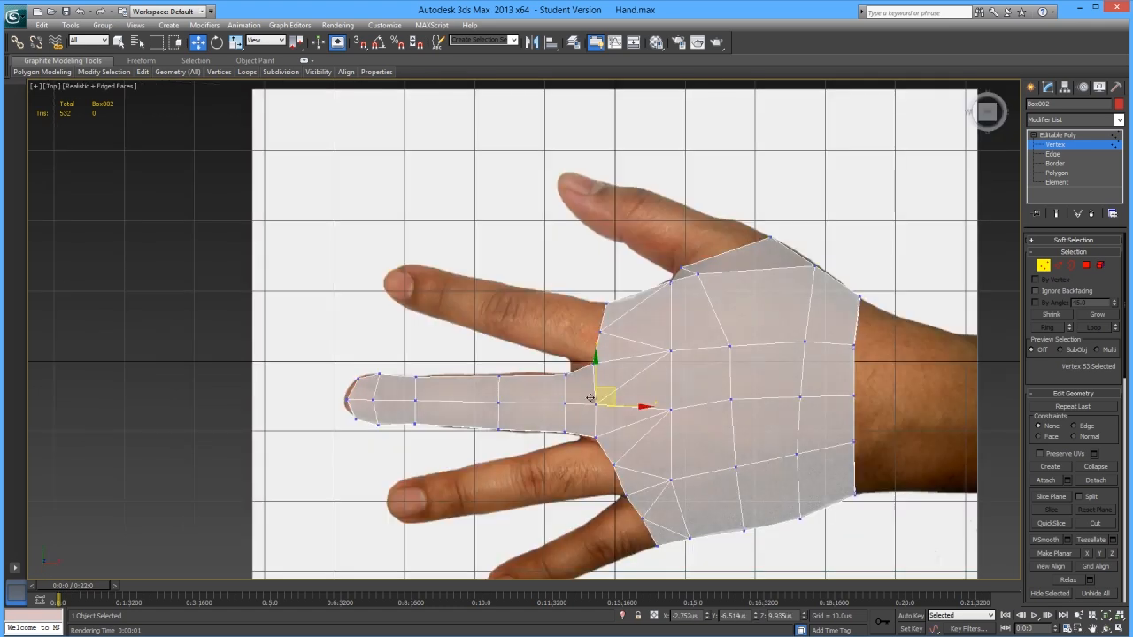
drag(586, 393, 596, 404)
key(alt+x)
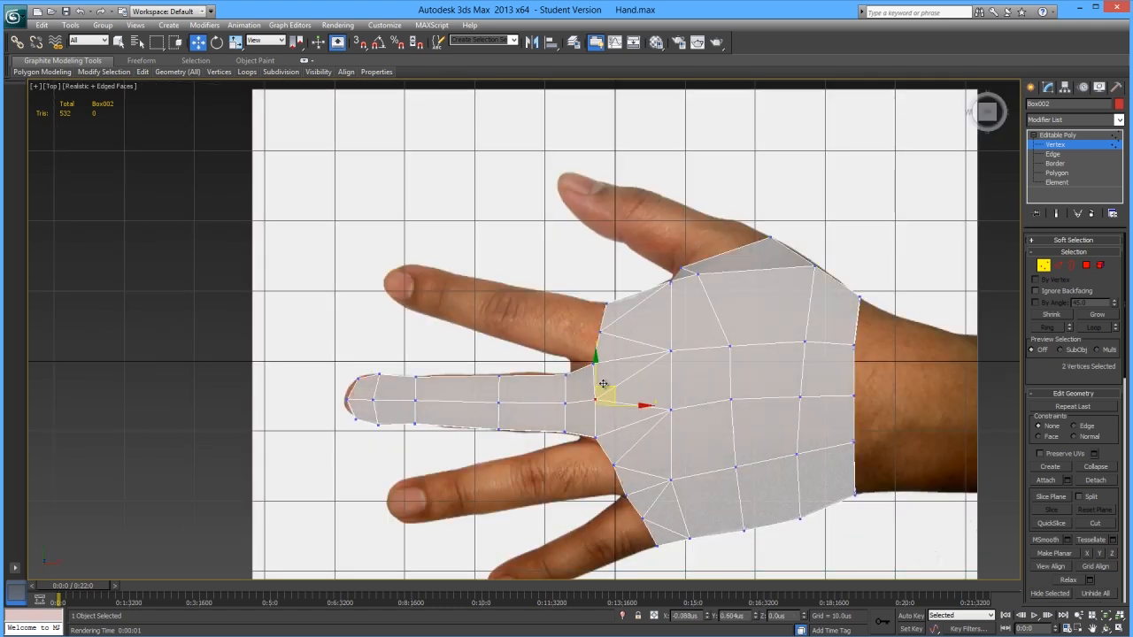
key(alt+x)
- Nudge the centre vertices of the middle finger's two inner loops to straighten its centre line
click(558, 411)
drag(570, 413, 565, 376)
key(alt+x)
mouse_move(493, 390)
mouse_down()
mouse_move(506, 409)
mouse_move(501, 378)
mouse_up()
key(alt+x)
click(485, 449)
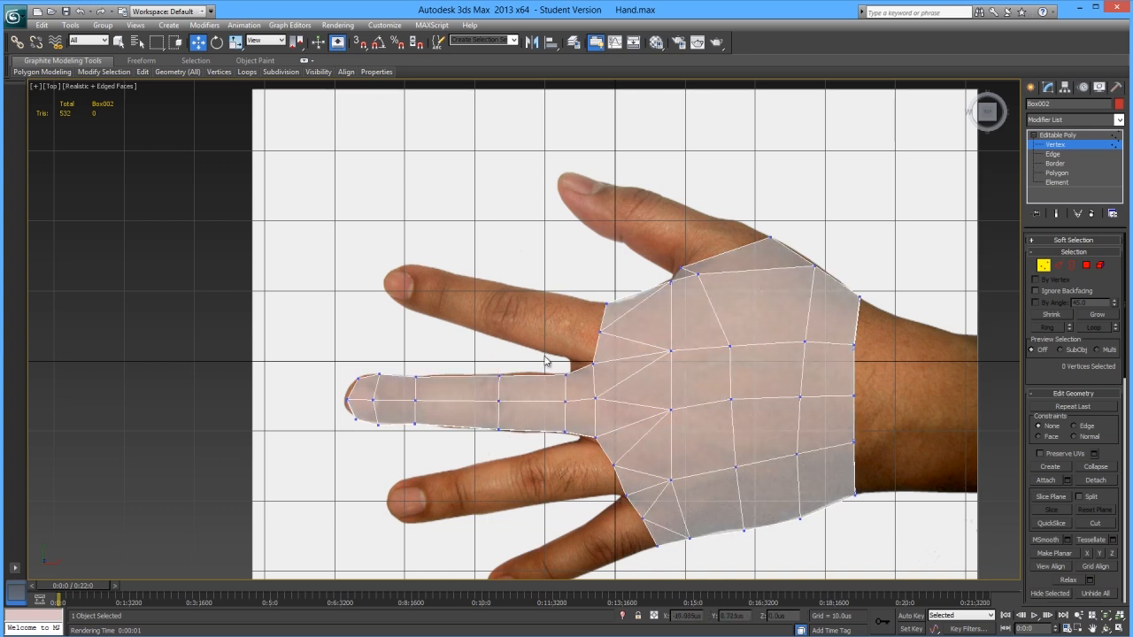
- Select the middle finger's centre-line vertices and scale them vertically outward to round its cross-section
key(p)
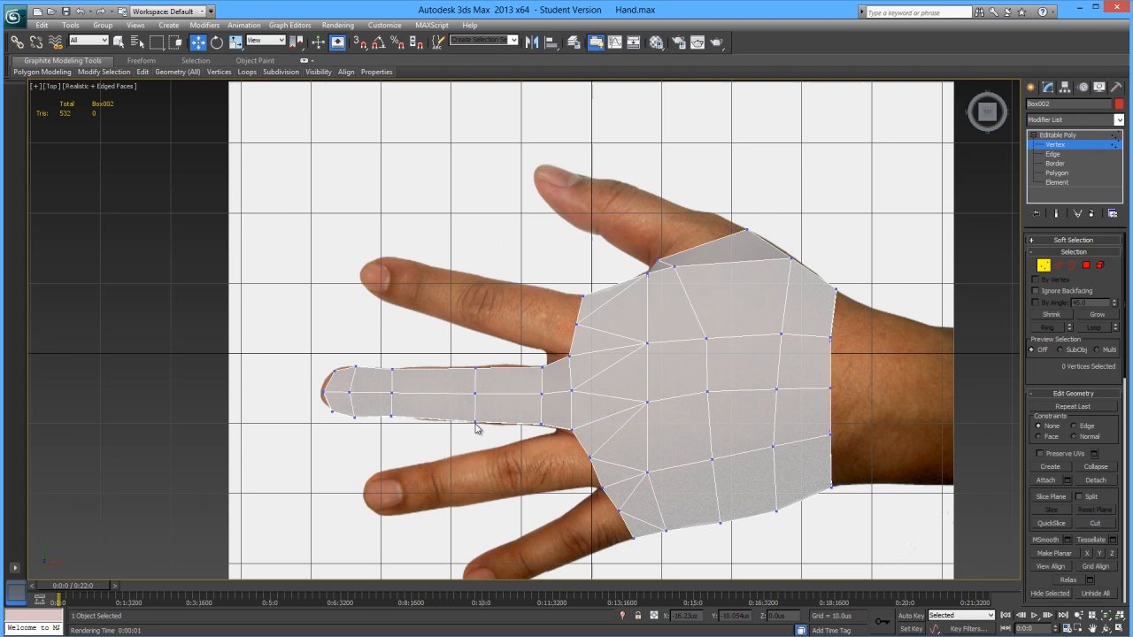
scroll(471, 414, down, 1)
scroll(470, 375, up, 1)
alt+middle_drag(494, 431, 605, 385)
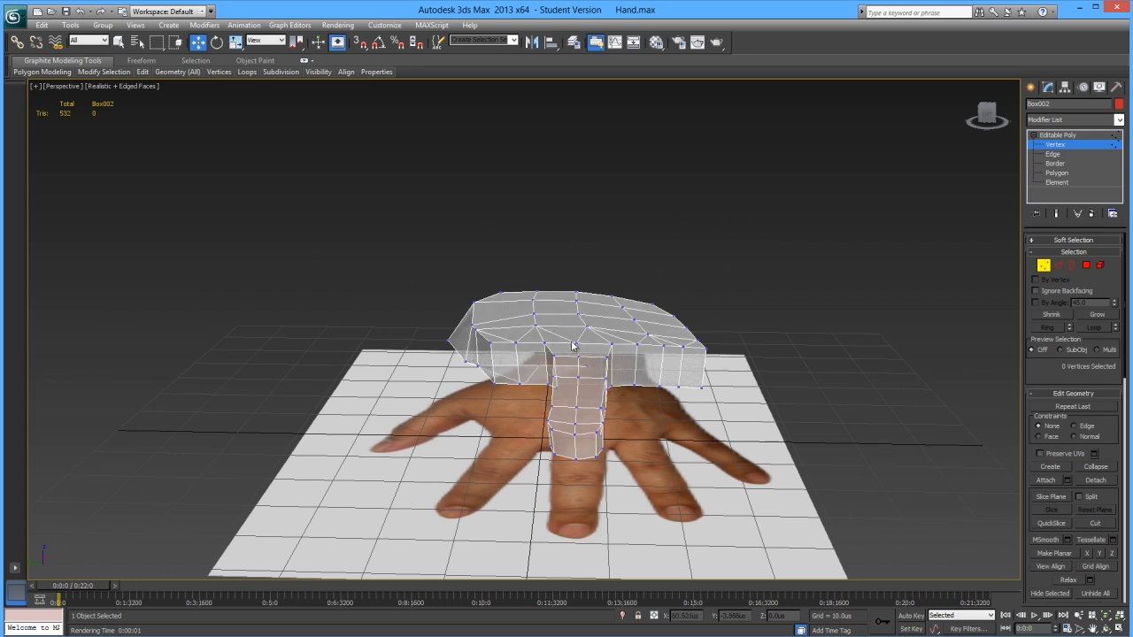
key(t)
key(alt+x)
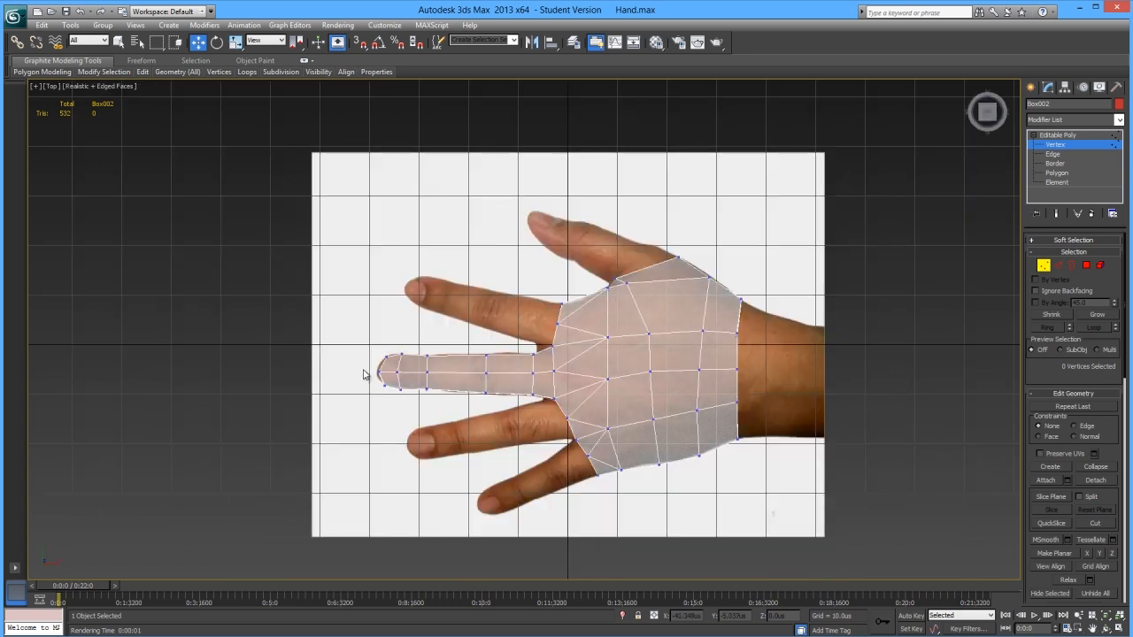
drag(567, 381, 557, 379)
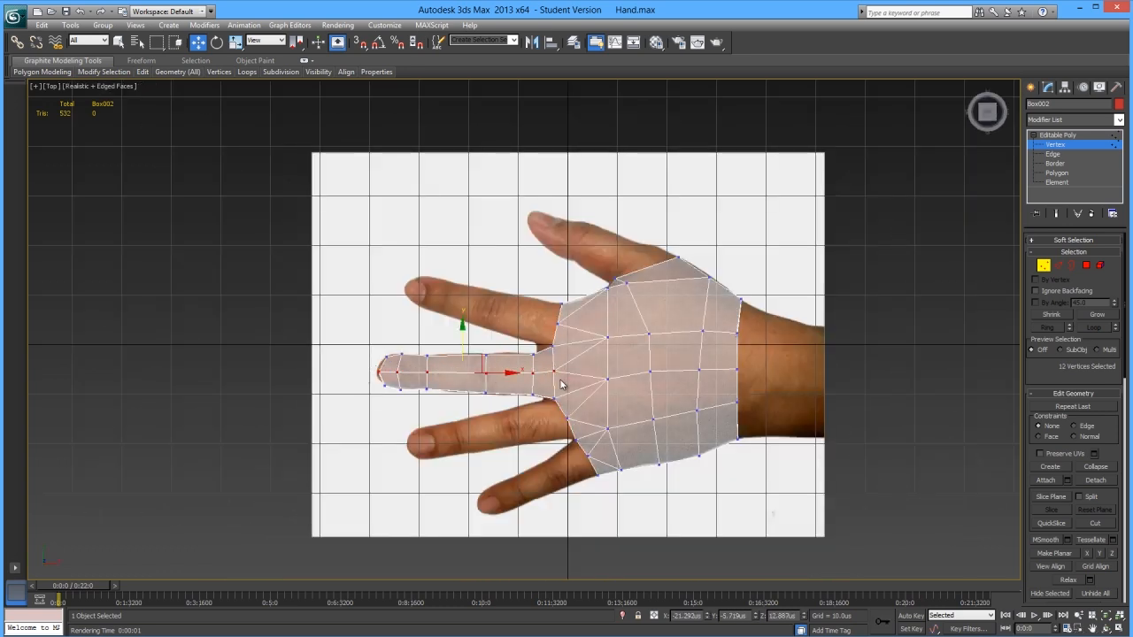
key(p)
alt+middle_drag(532, 354, 557, 312)
key(r)
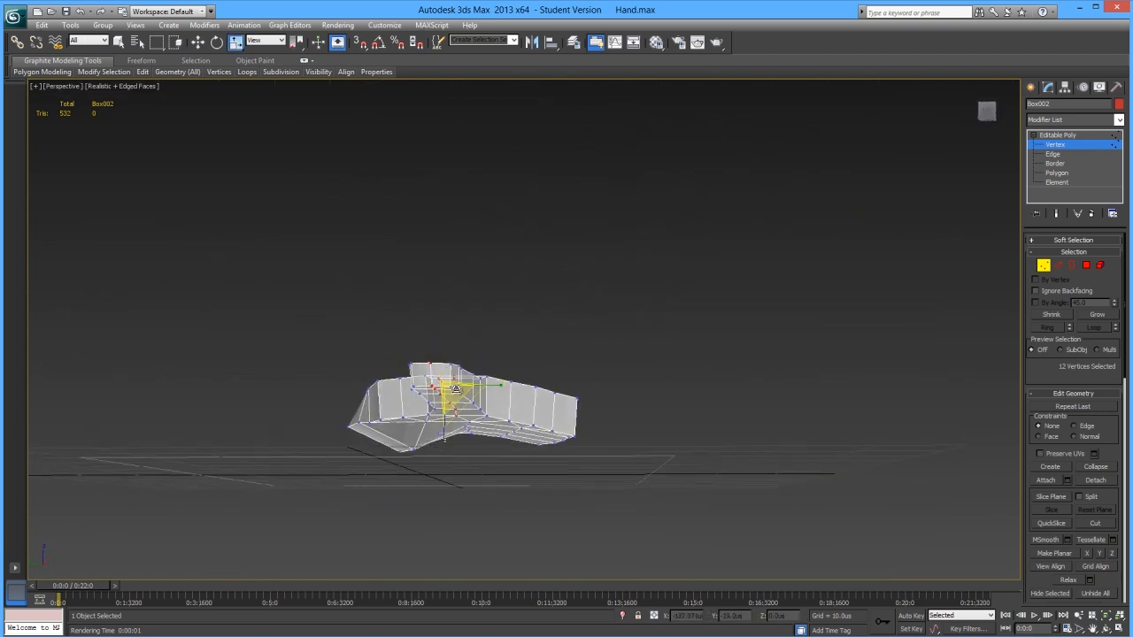
alt+middle_drag(442, 454, 459, 423)
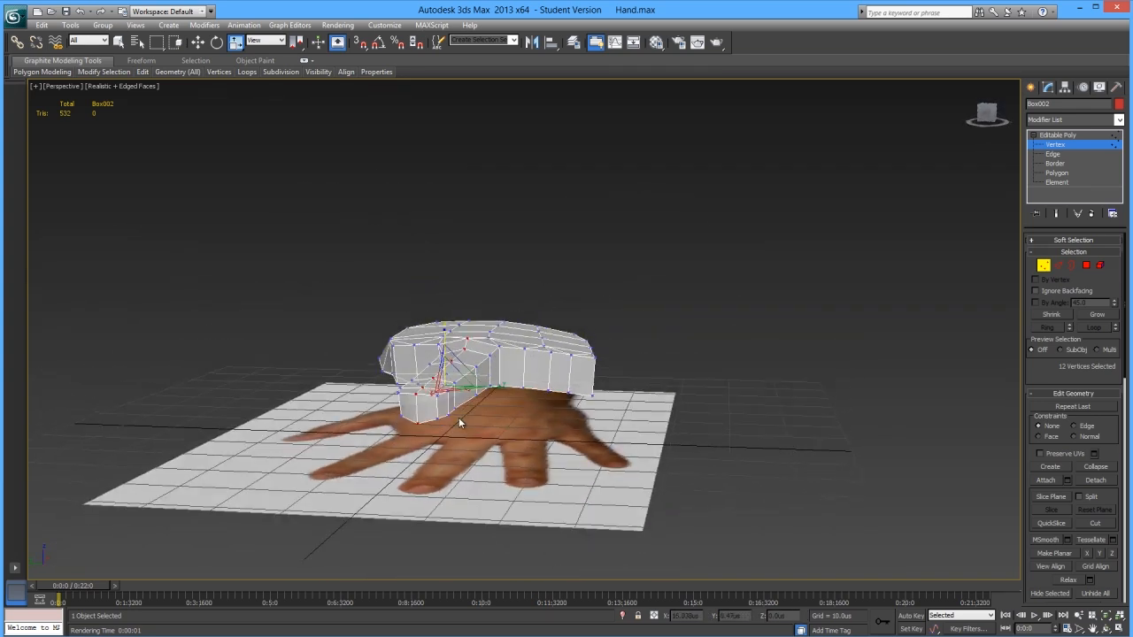
- Select the vertices across the whole middle finger and rescale them to fine-tune its rounded thickness
key(t)
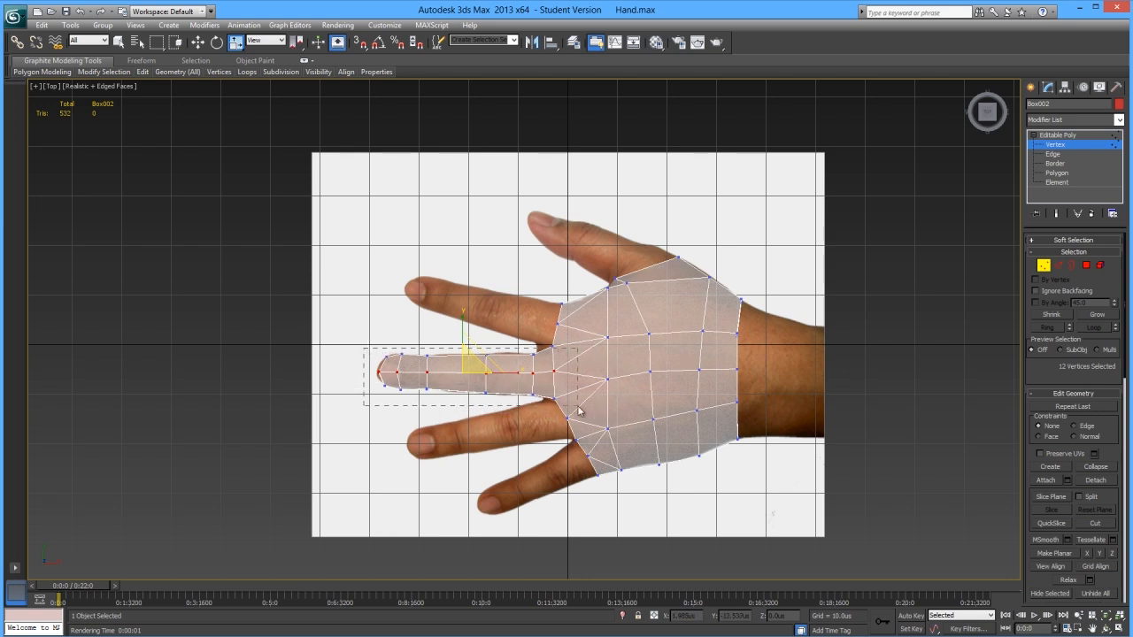
drag(559, 399, 536, 390)
key(p)
alt+middle_drag(478, 400, 442, 370)
click(417, 415)
alt+middle_drag(481, 423, 495, 387)
alt+middle_drag(581, 398, 411, 362)
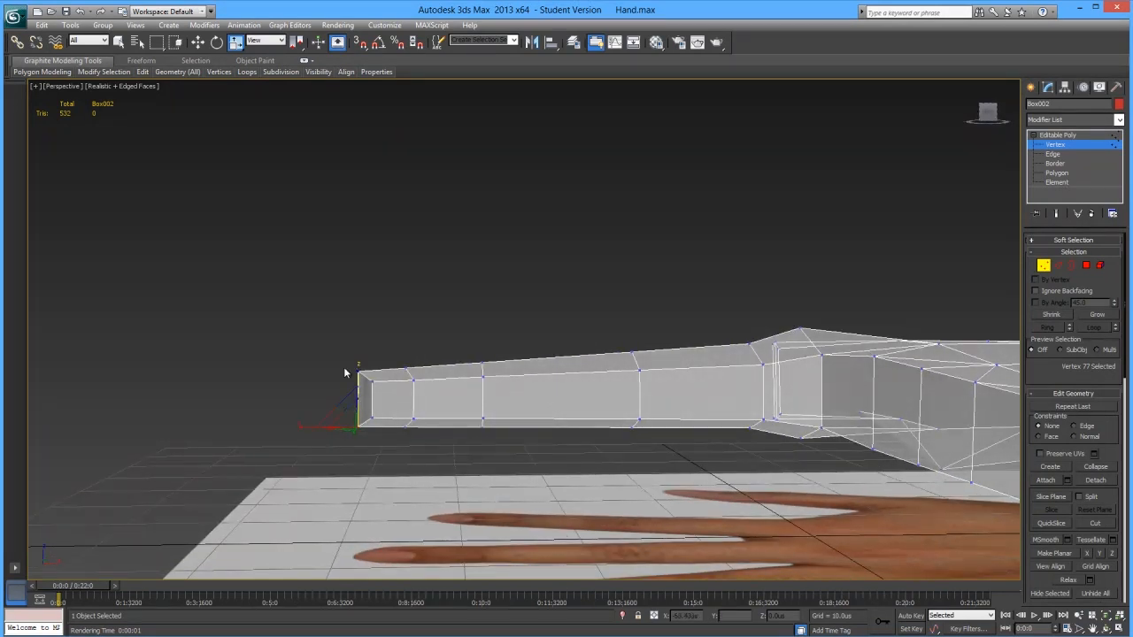
- Lower the top vertices at the fingertip and on the loop behind it to slope the finger's end downward
drag(382, 396, 383, 396)
key(w)
mouse_move(370, 335)
mouse_down()
mouse_move(408, 384)
mouse_move(445, 409)
mouse_up()
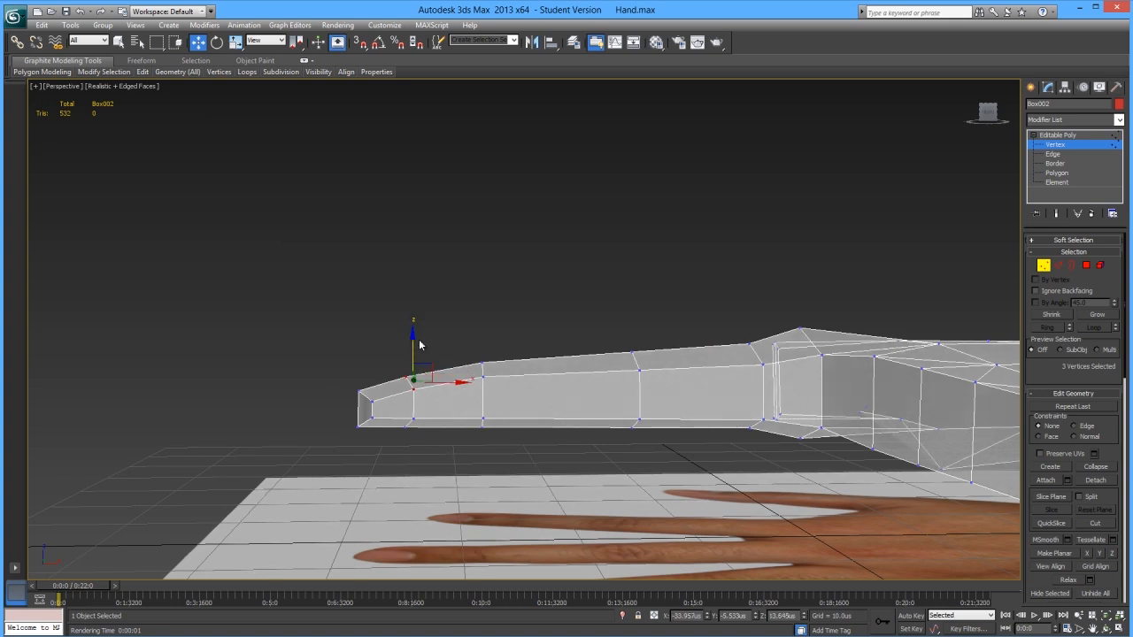
drag(414, 341, 413, 338)
- Pull the fingertip's bottom end vertices back toward the palm and adjust the top end vertices to slant the tip
drag(332, 375, 409, 428)
click(383, 445)
mouse_move(354, 385)
mouse_down()
mouse_move(366, 395)
mouse_move(380, 378)
mouse_up()
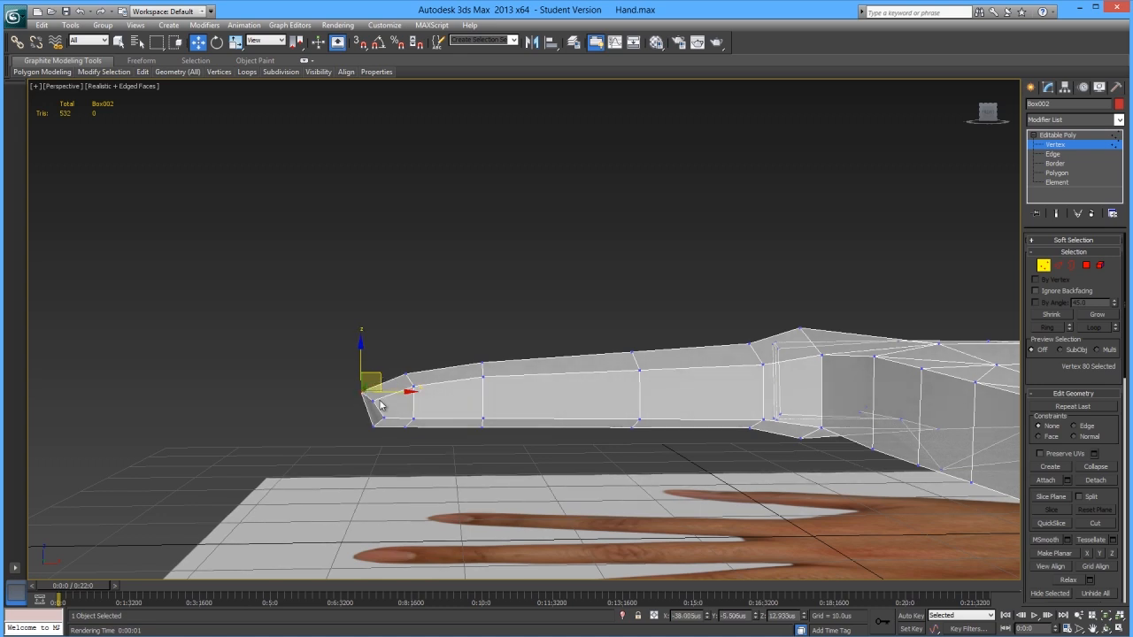
click(373, 395)
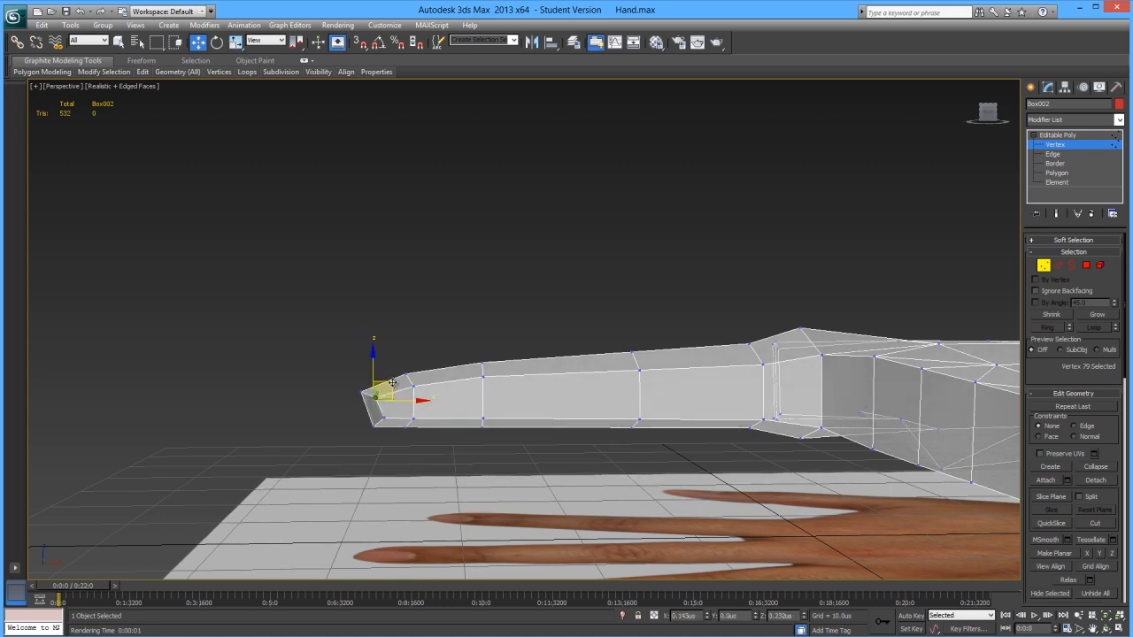
- Adjust the fingertip's underside and side vertices slightly to round the end in profile
click(428, 440)
drag(402, 446, 404, 444)
drag(412, 389, 414, 393)
scroll(470, 431, down, 3)
alt+middle_drag(471, 431, 558, 405)
click(558, 405)
middle_drag(741, 396, 658, 370)
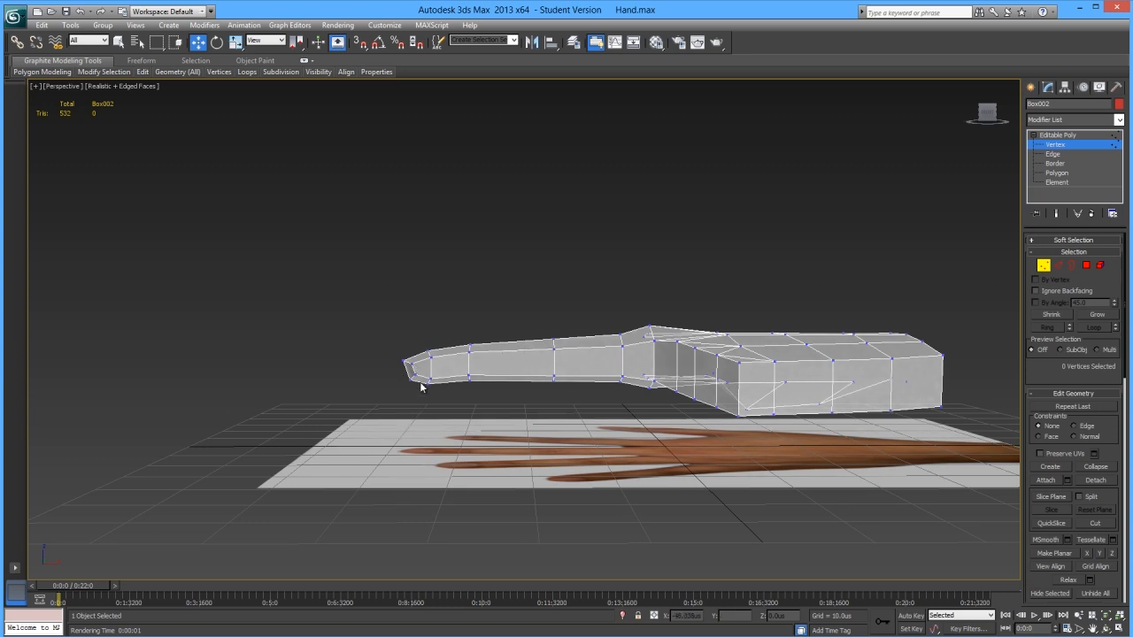
- Select the top edges across the middle finger's two joints and chamfer them by about 1.49 units
alt+middle_drag(508, 357, 478, 385)
click(1057, 265)
key(alt+x)
click(479, 387)
ctrl+click(481, 387)
alt+middle_drag(589, 396, 569, 400)
ctrl+click(569, 400)
ctrl+click(569, 385)
key(alt+x)
mouse_move(598, 437)
alt+middle_down()
mouse_move(608, 349)
mouse_move(595, 402)
alt+middle_up()
key(alt+x)
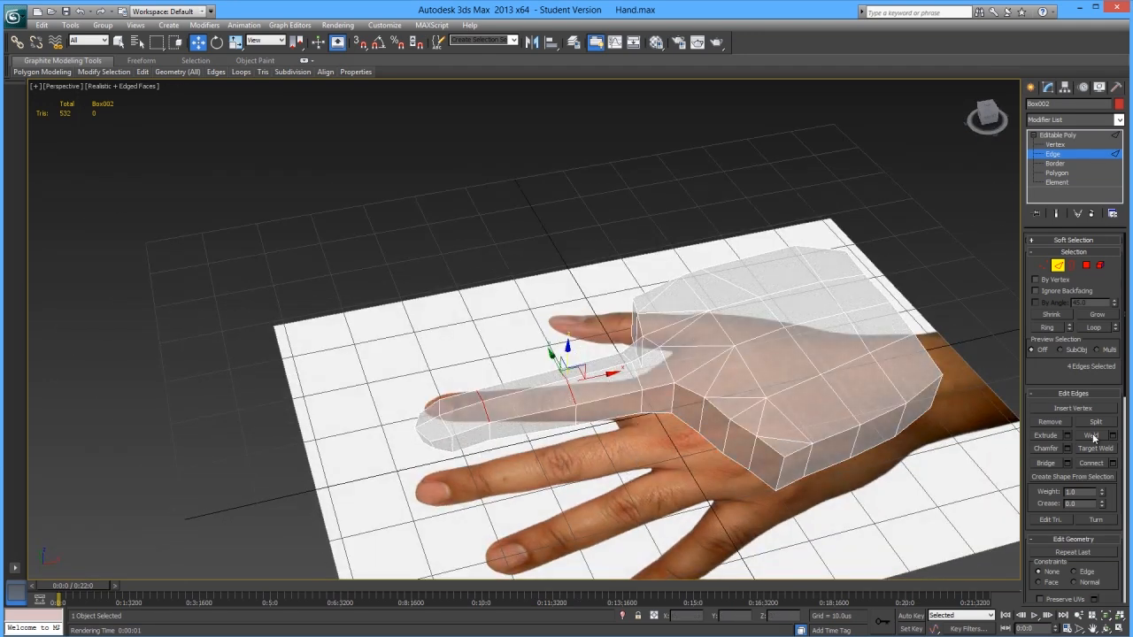
click(1068, 449)
drag(534, 335, 533, 342)
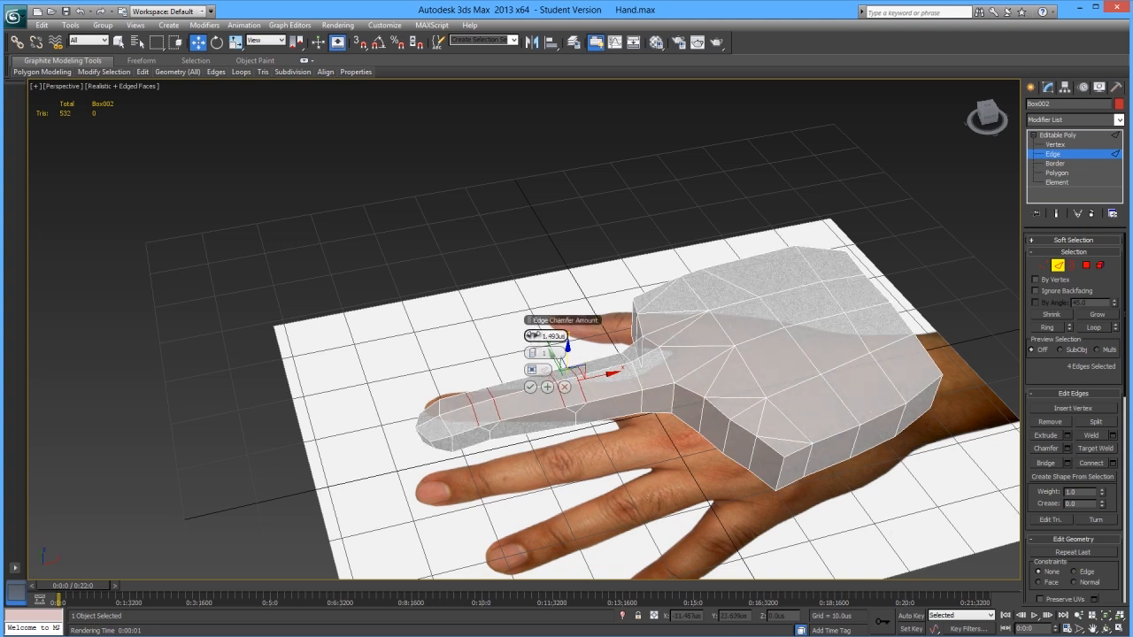
click(534, 389)
- Target-weld the mid-side vertices below both chamfered joints to the lower vertices on both sides of the finger
alt+middle_drag(534, 390, 561, 378)
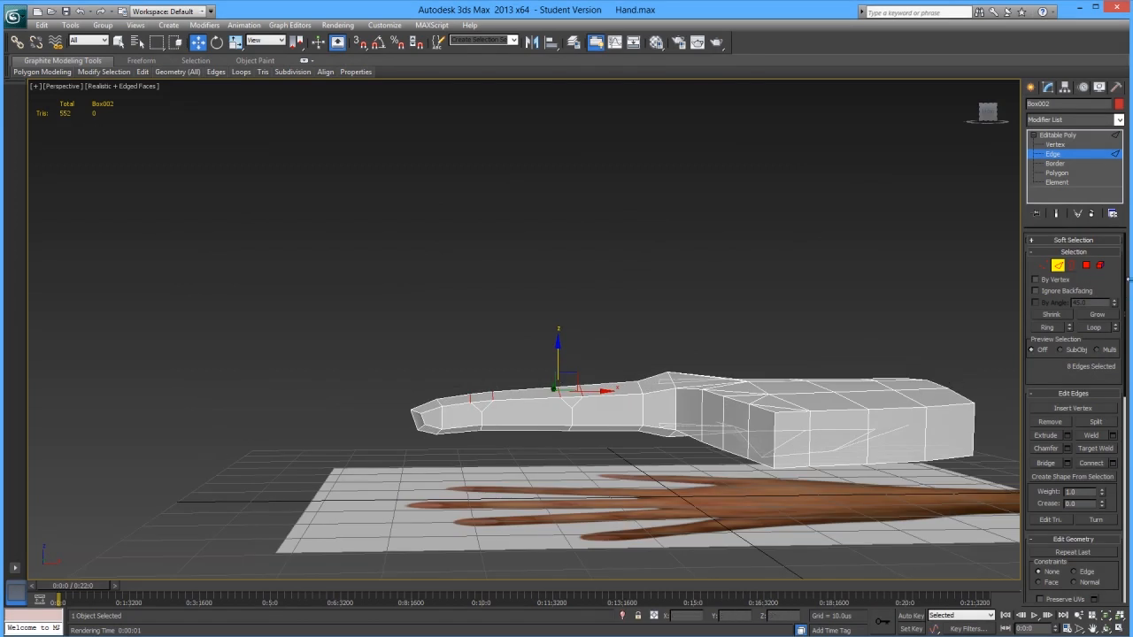
click(1044, 266)
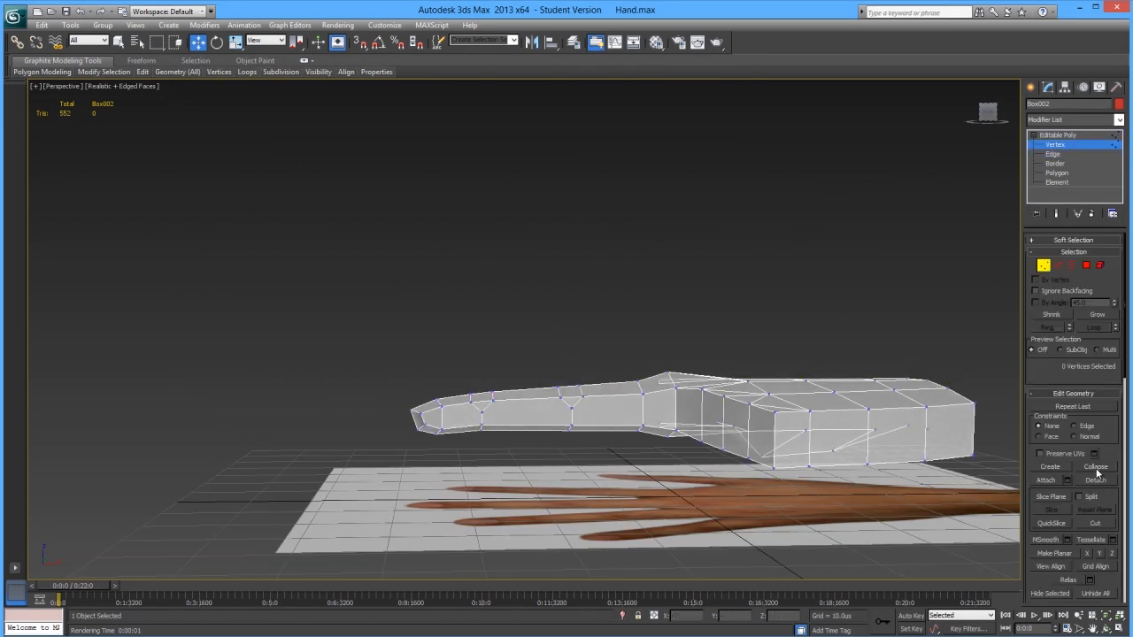
scroll(1111, 469, down, 5)
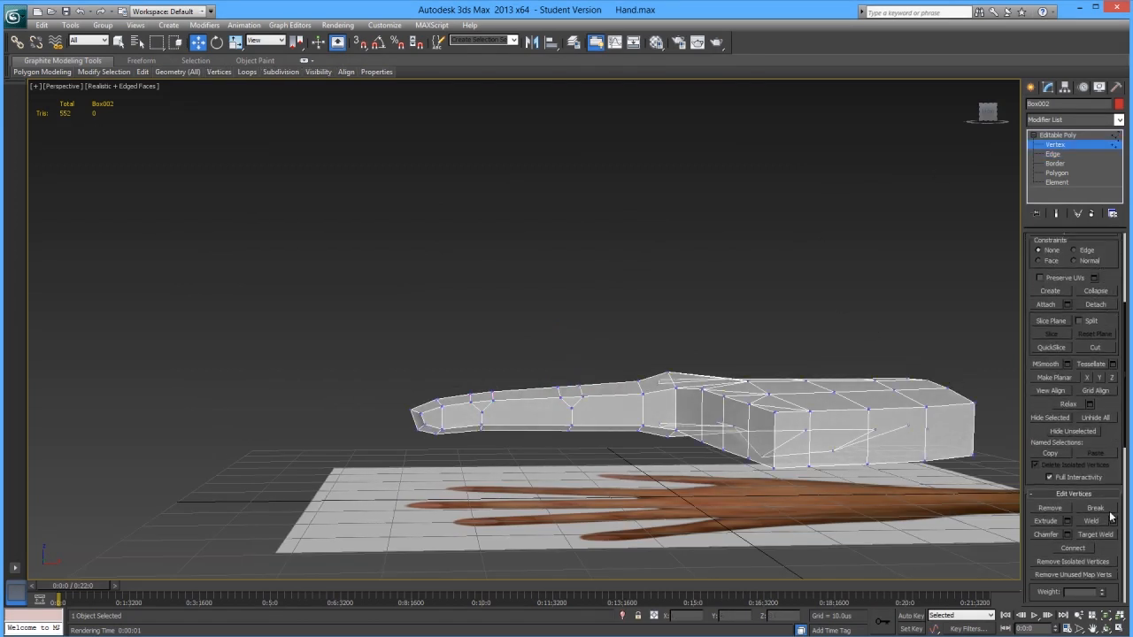
click(1096, 535)
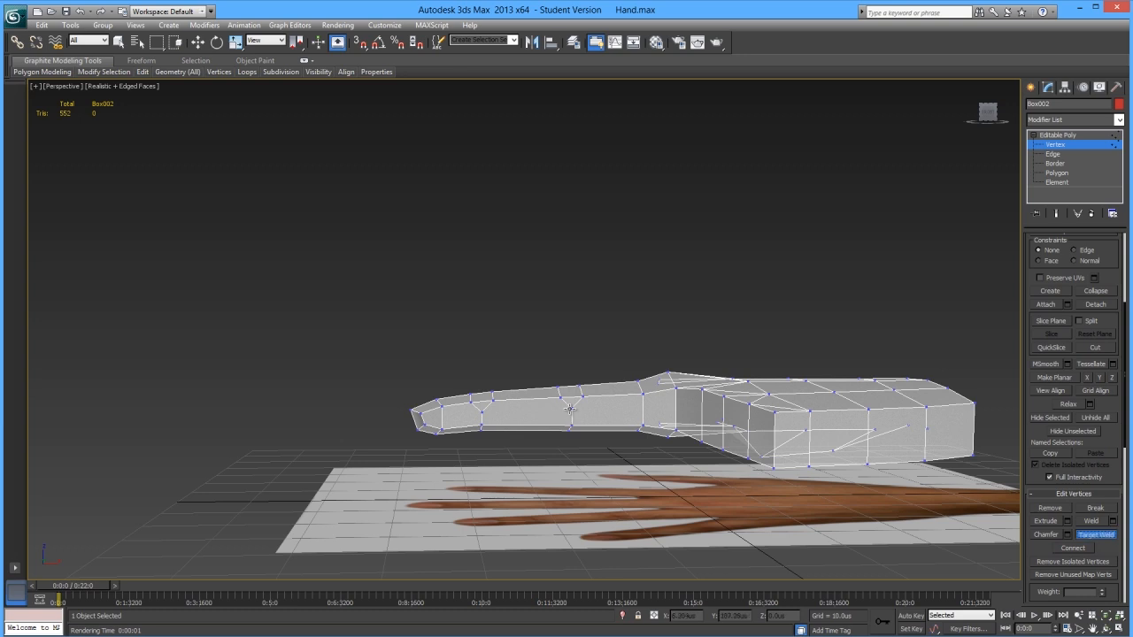
click(569, 425)
alt+middle_drag(510, 442, 676, 437)
click(492, 427)
click(786, 415)
click(784, 428)
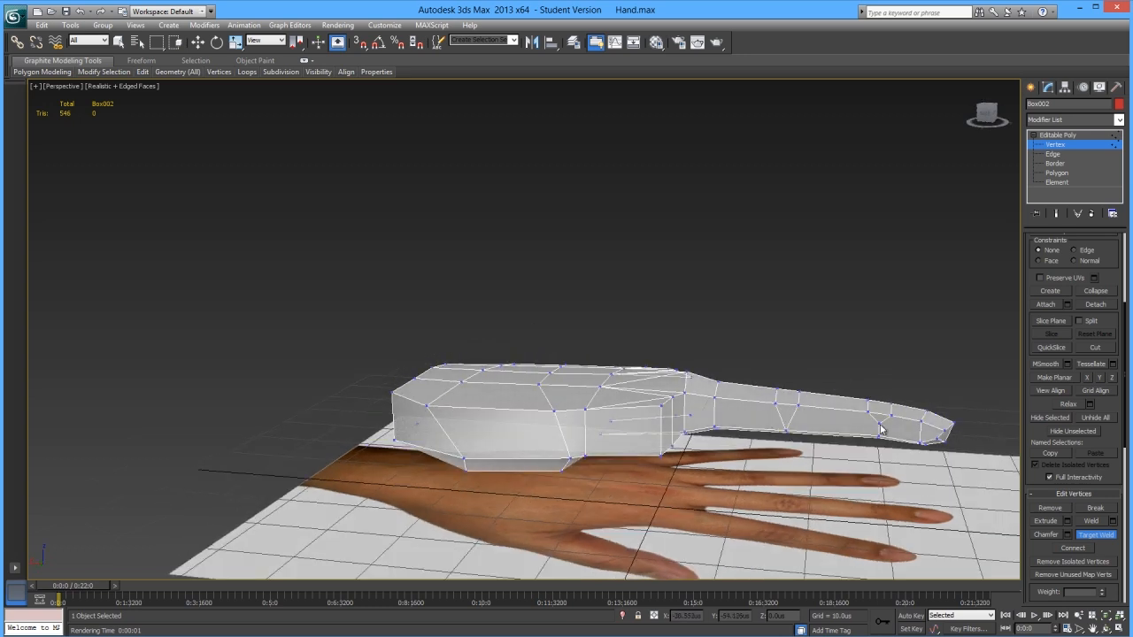
click(879, 435)
- Chamfer the two top edges across the base of the middle finger, just in front of the palm
scroll(849, 449, down, 3)
alt+middle_drag(848, 452, 561, 362)
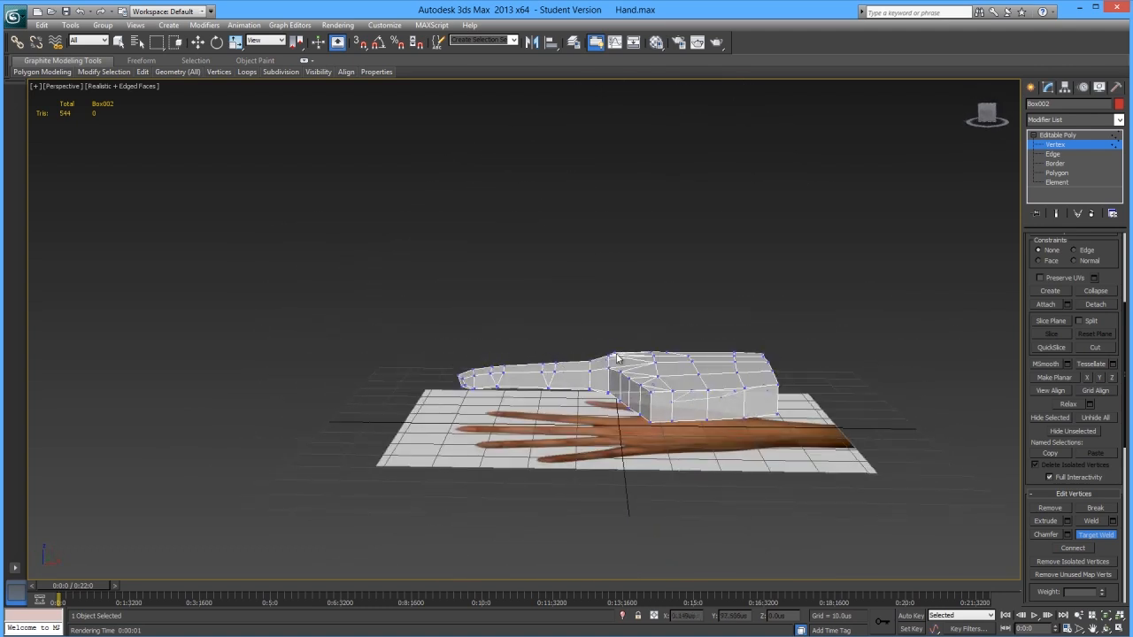
scroll(618, 358, up, 4)
alt+middle_drag(634, 392, 646, 427)
key(alt+x)
key(w)
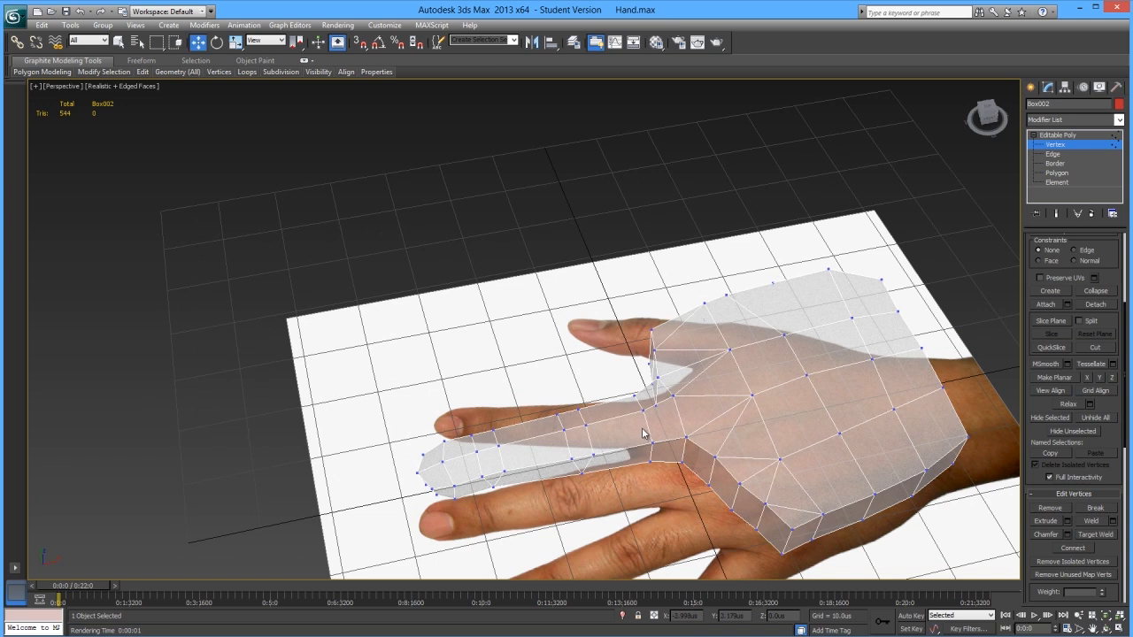
click(1040, 155)
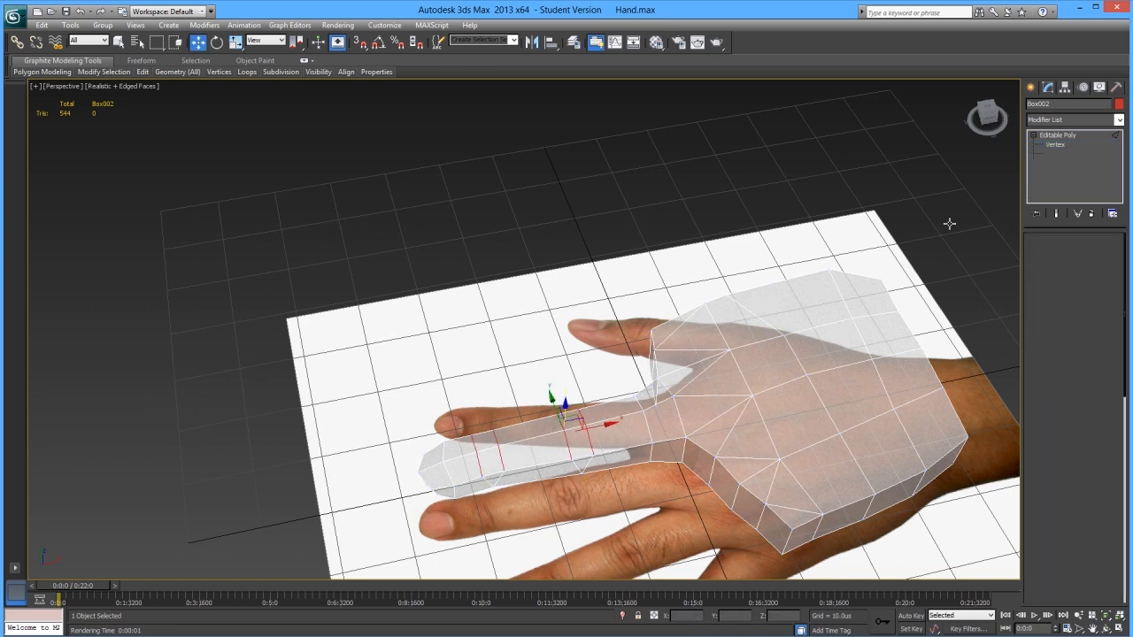
click(649, 428)
alt+middle_drag(649, 433, 548, 381)
ctrl+click(620, 413)
key(alt+x)
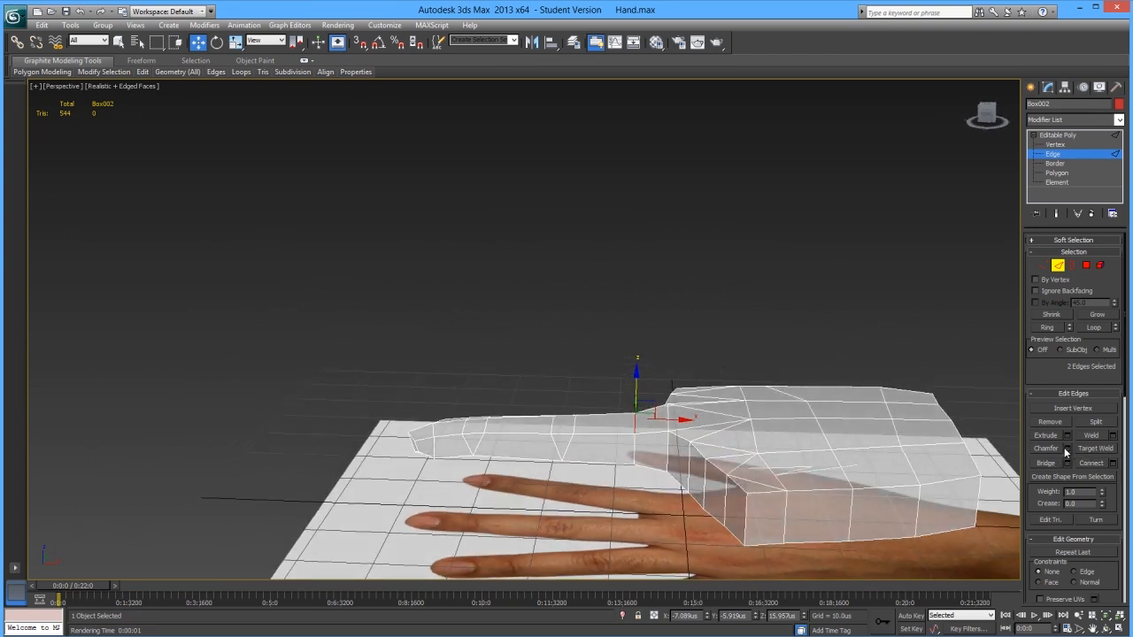
click(1067, 449)
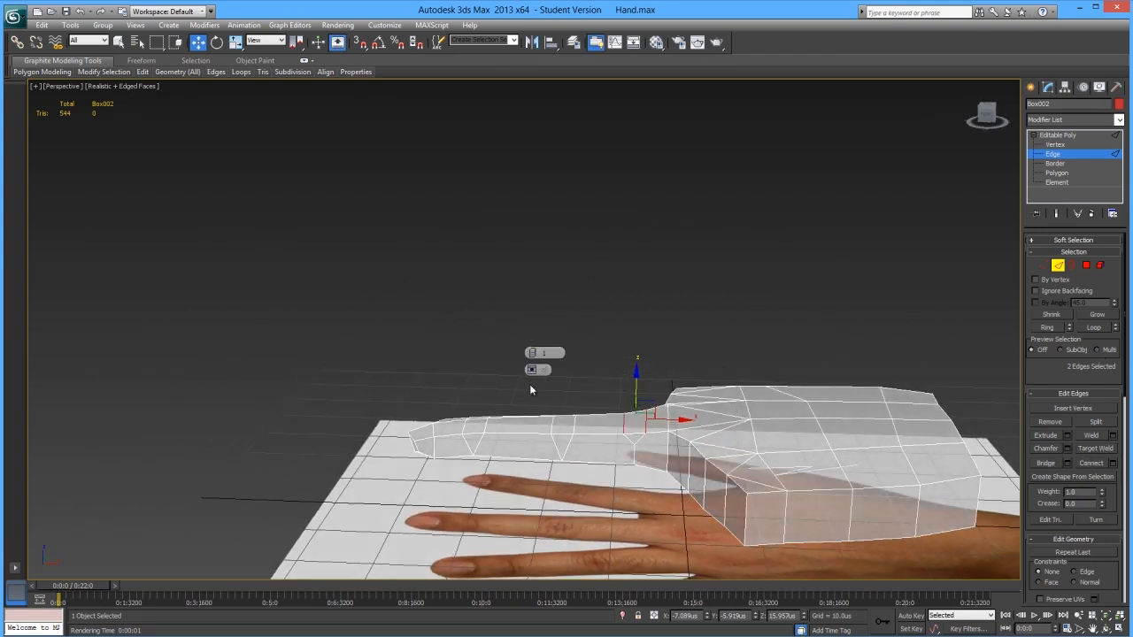
click(531, 390)
- Target-weld the mid-side vertices under the chamfer at the finger's base to the lower vertices on both sides
click(1043, 266)
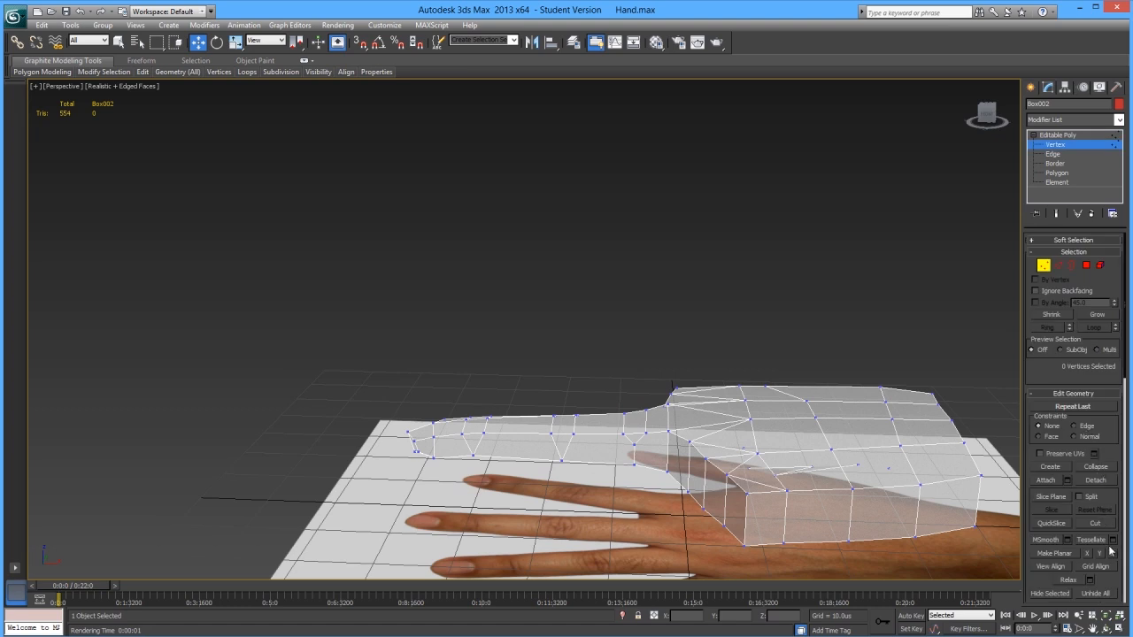
drag(1115, 453, 1106, 288)
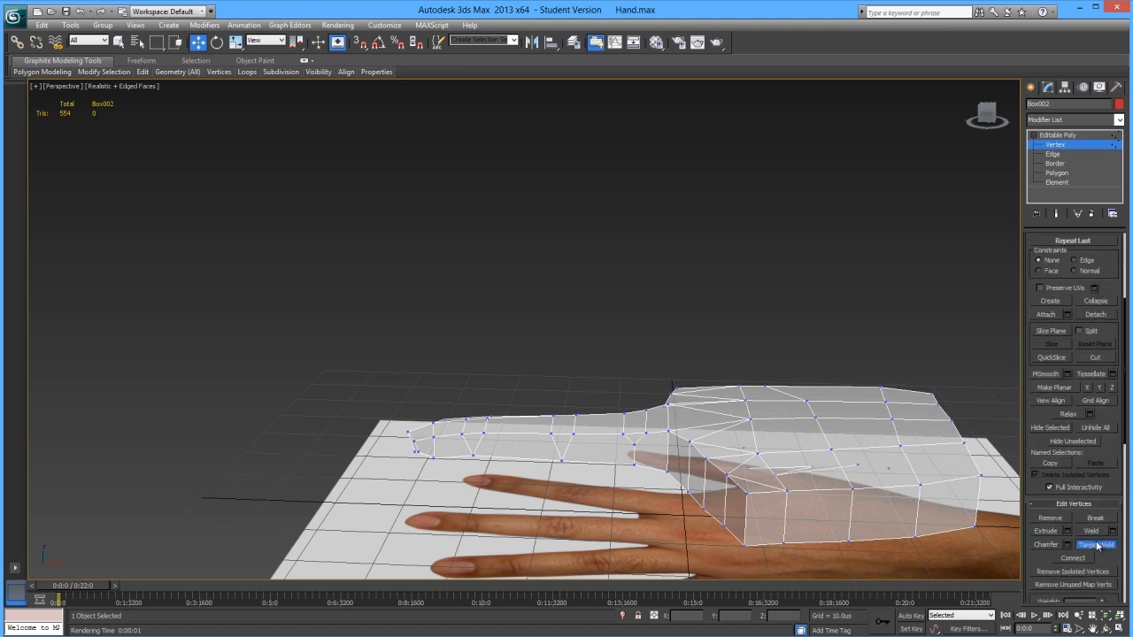
click(634, 466)
alt+middle_drag(496, 455, 573, 480)
click(709, 439)
click(709, 462)
- Select the vertices from the joint nearest the fingertip to the end and rotate them downward to bend the tip
scroll(721, 443, down, 3)
scroll(626, 345, down, 3)
alt+middle_drag(625, 345, 637, 304)
key(w)
scroll(518, 284, up, 3)
drag(431, 284, 518, 351)
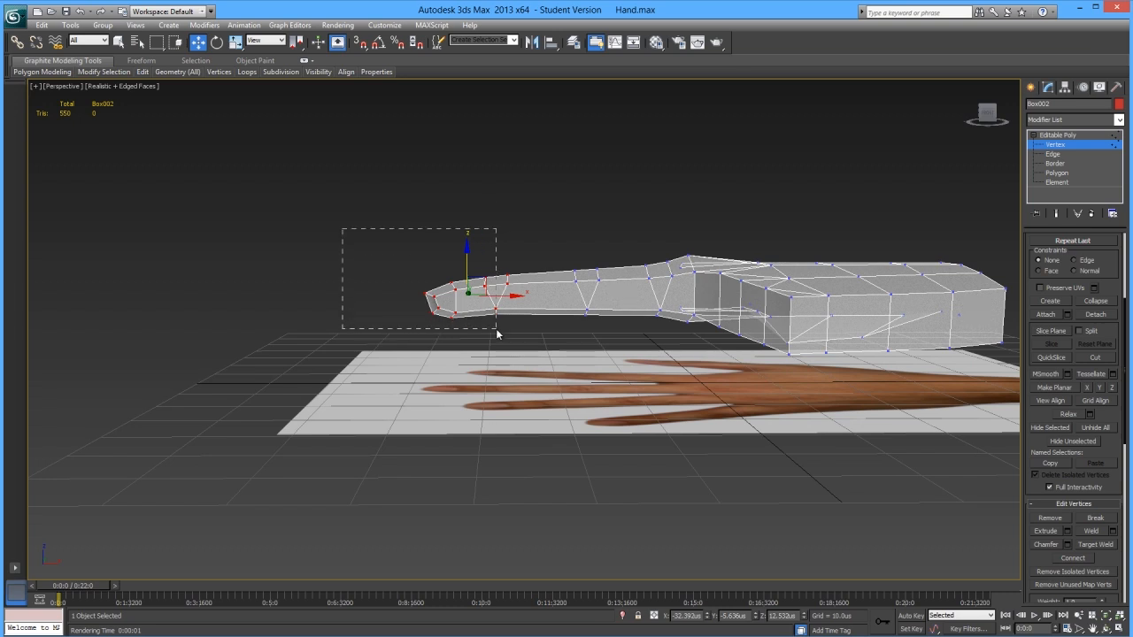
key(e)
drag(494, 267, 462, 272)
- Select the vertices from the middle joint to the fingertip and rotate them downward to give the finger a natural curl
key(w)
drag(369, 213, 594, 331)
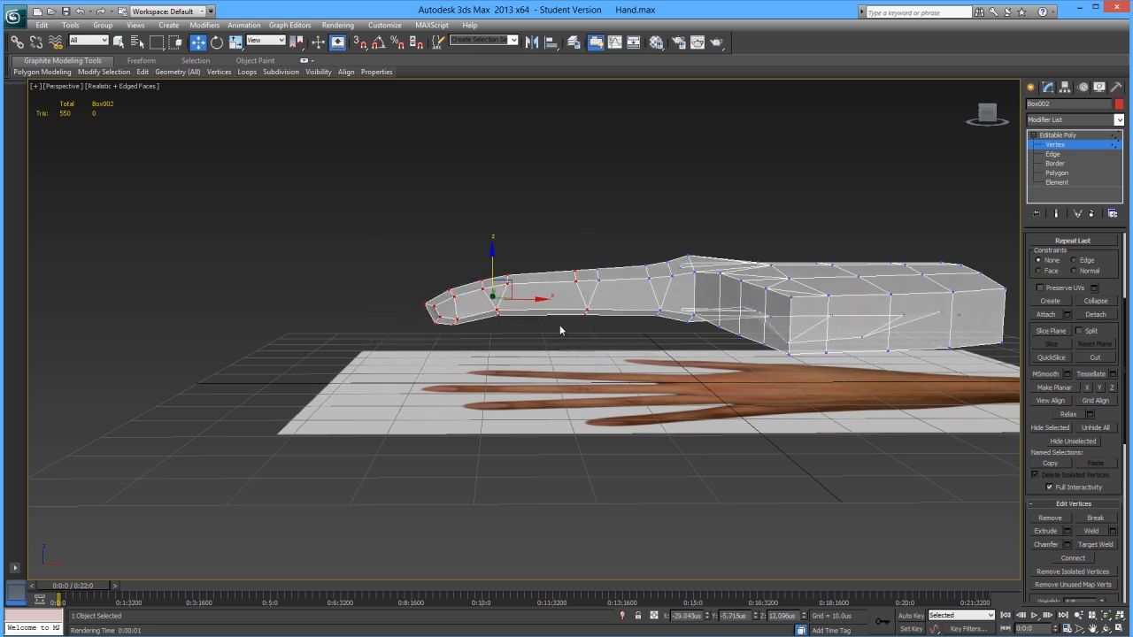
middle_drag(563, 331, 508, 306)
key(e)
drag(478, 246, 478, 244)
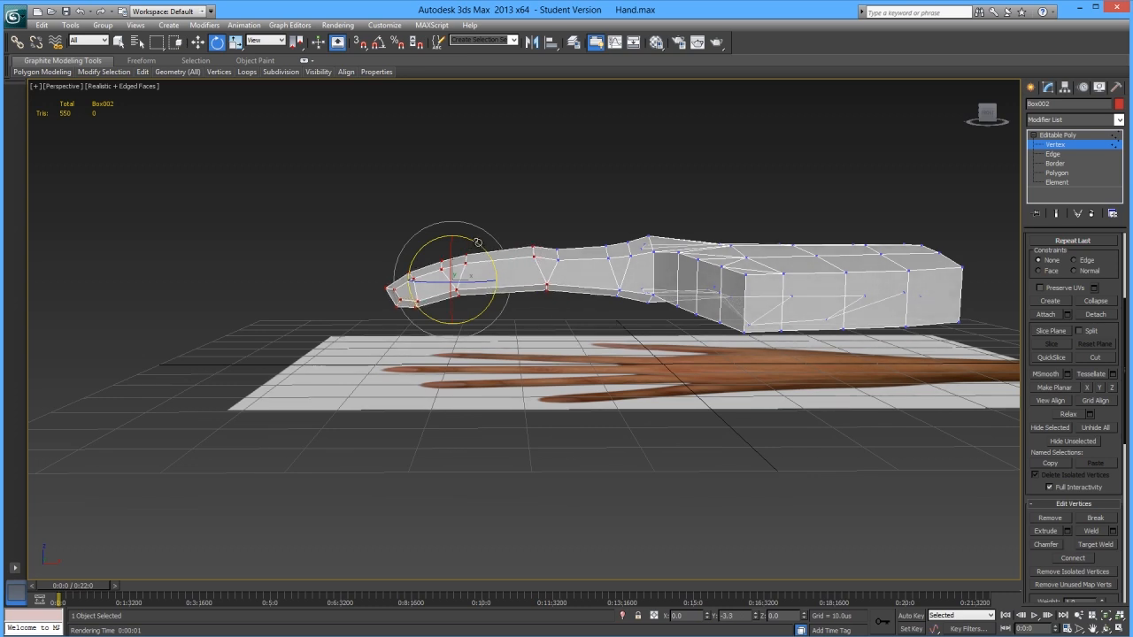
key(w)
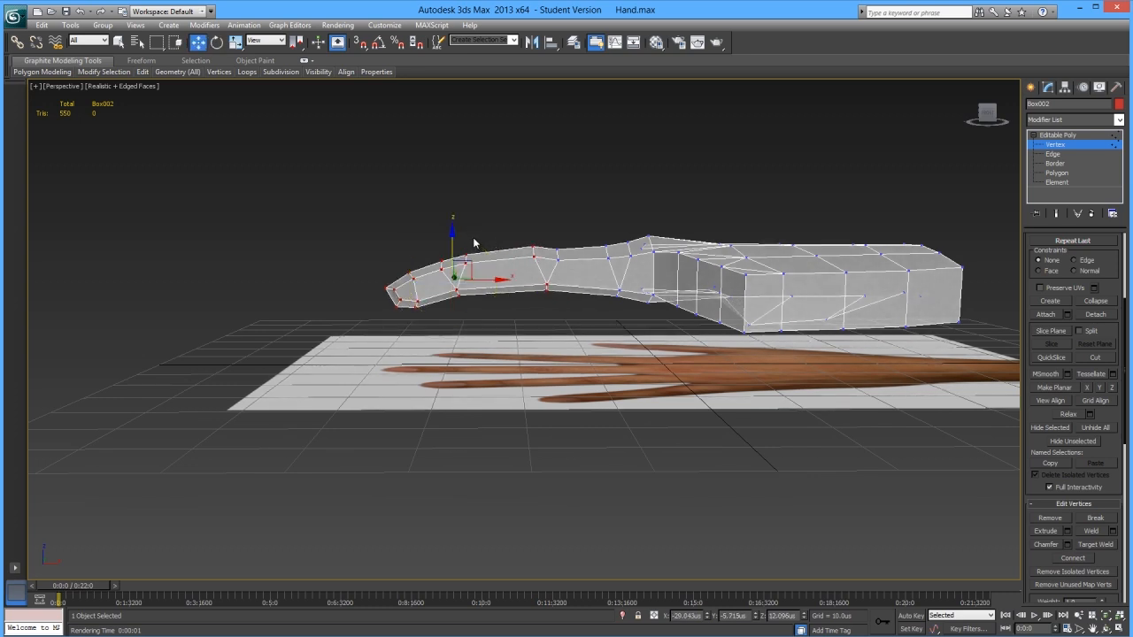
key(e)
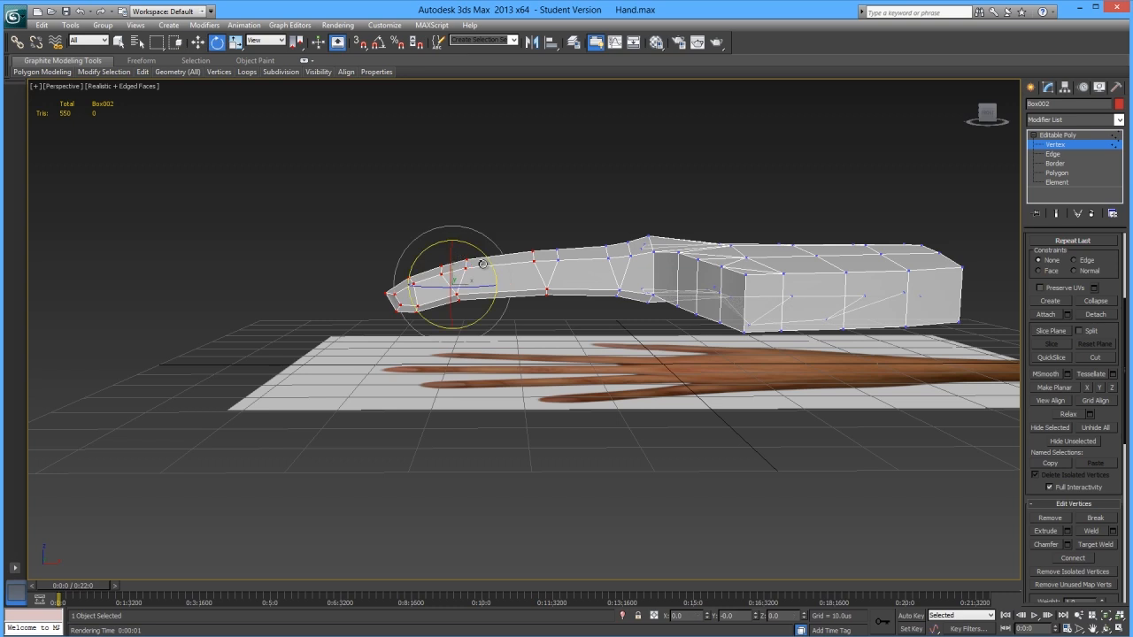
mouse_move(472, 249)
mouse_down()
mouse_move(455, 250)
mouse_move(457, 263)
mouse_up()
key(w)
- Adjust the top vertices at the finger's middle joint and base to shape the knuckles in profile
click(605, 312)
middle_drag(540, 292, 525, 290)
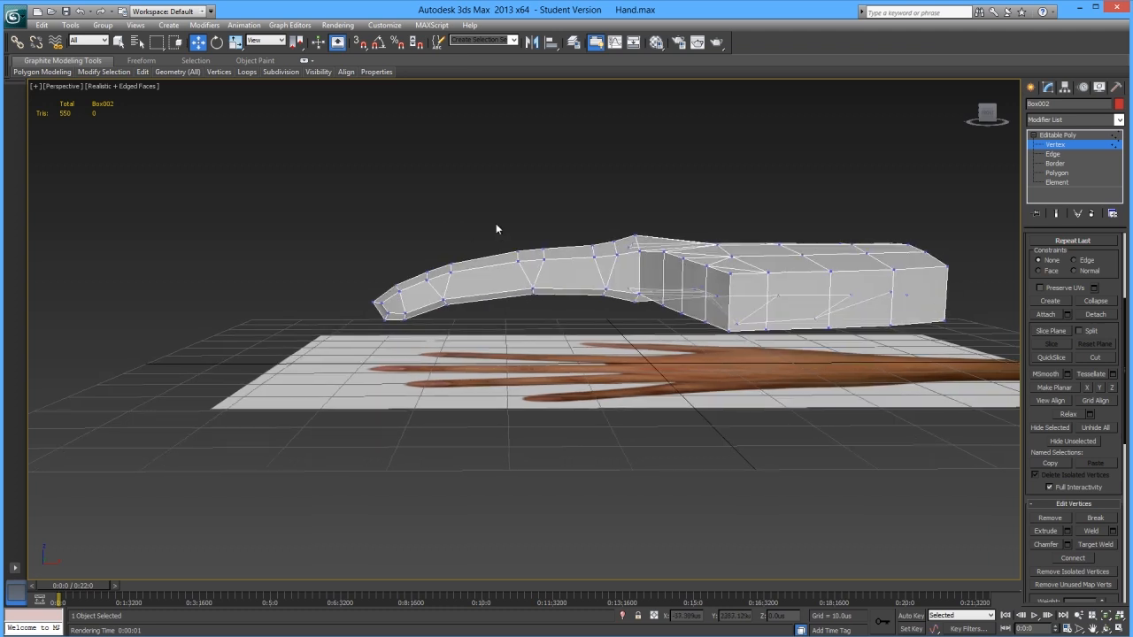
drag(538, 278, 520, 236)
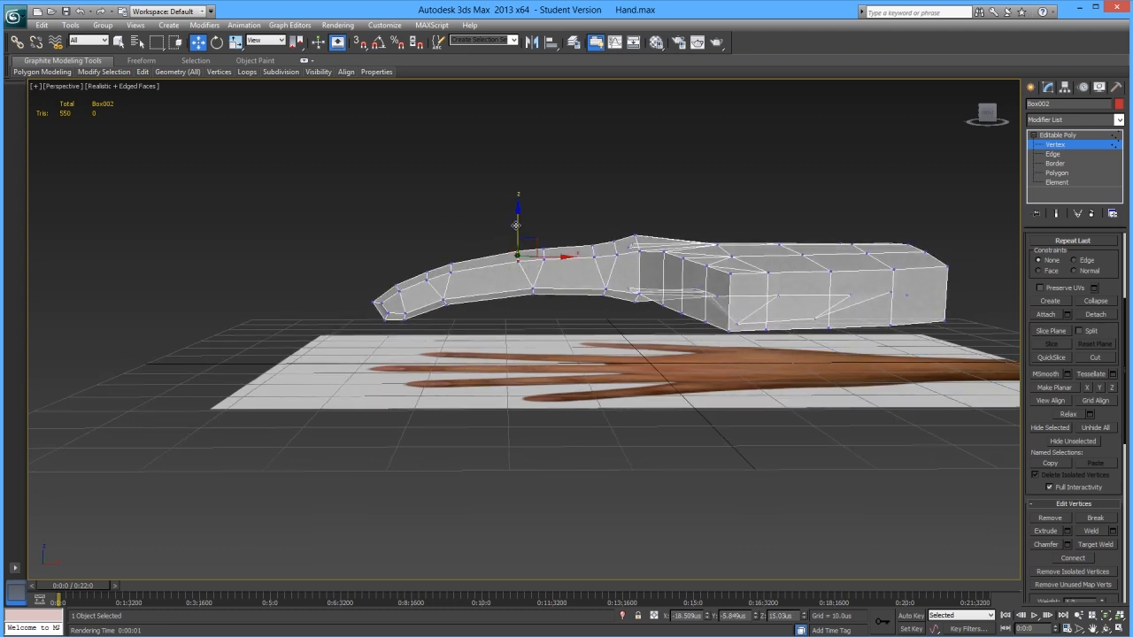
drag(580, 235, 587, 265)
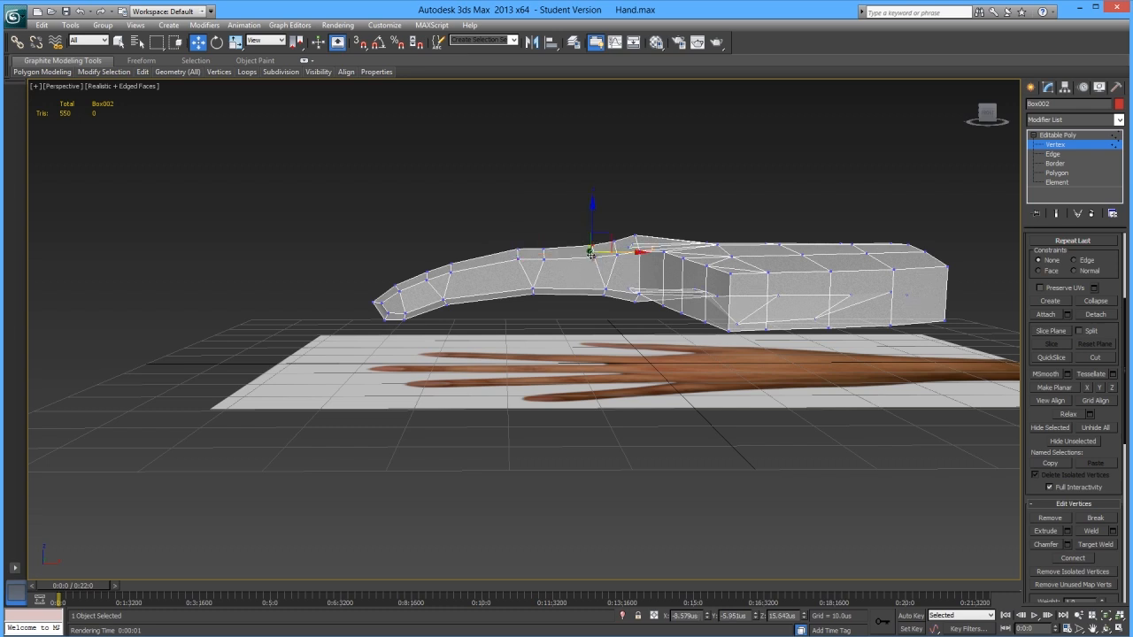
click(528, 329)
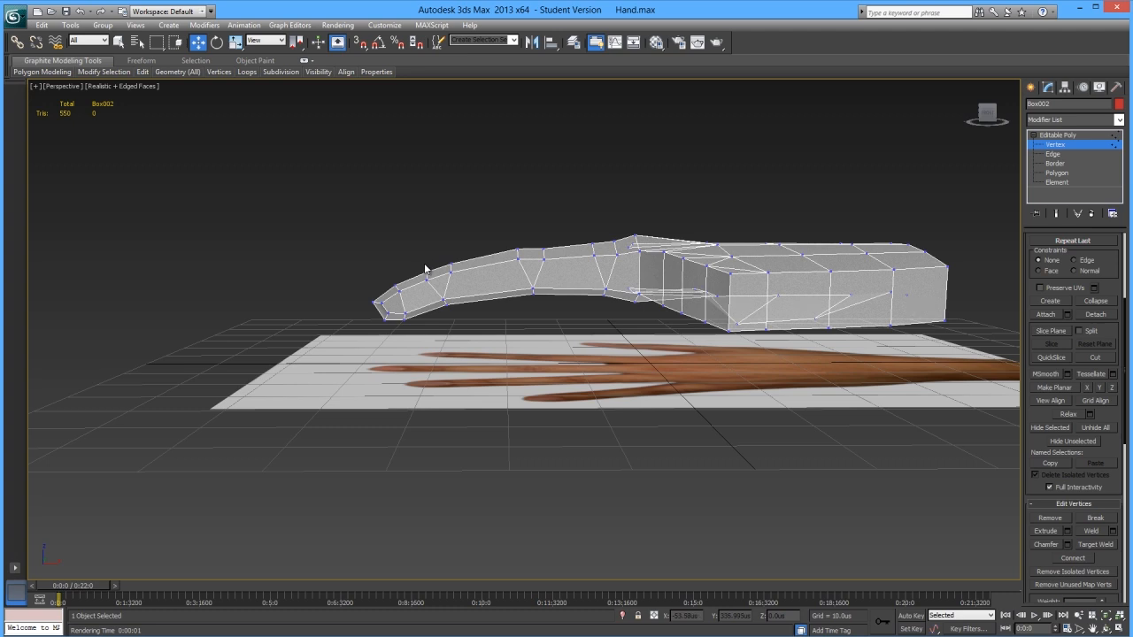
- Adjust the top vertices at the joint nearest the fingertip and just behind the tip to smooth the bent profile
drag(428, 282, 428, 280)
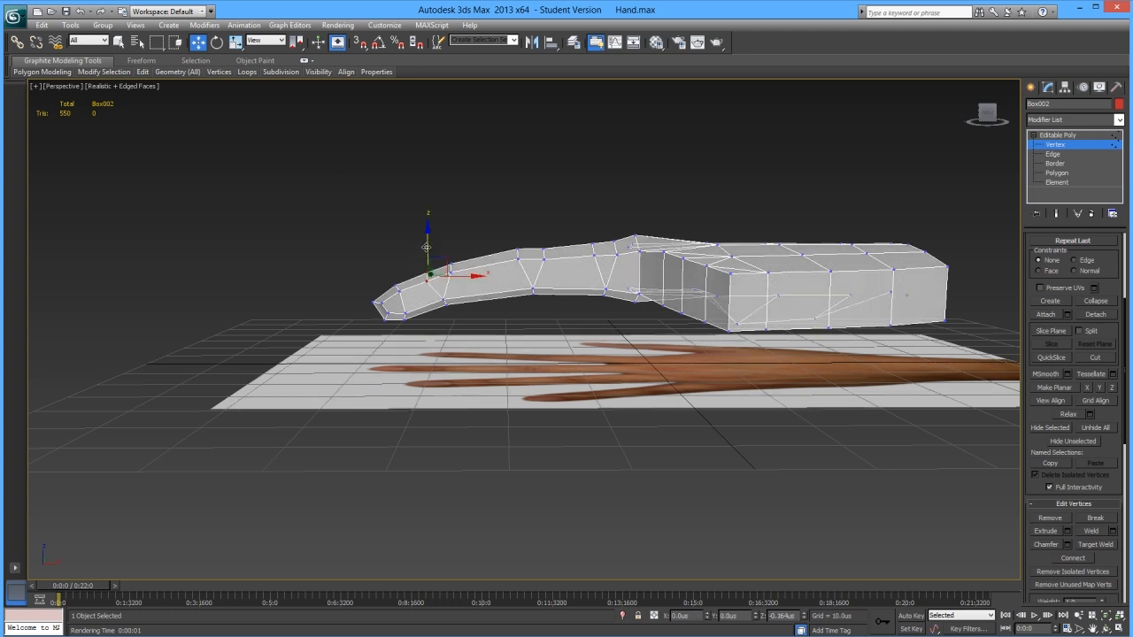
click(399, 276)
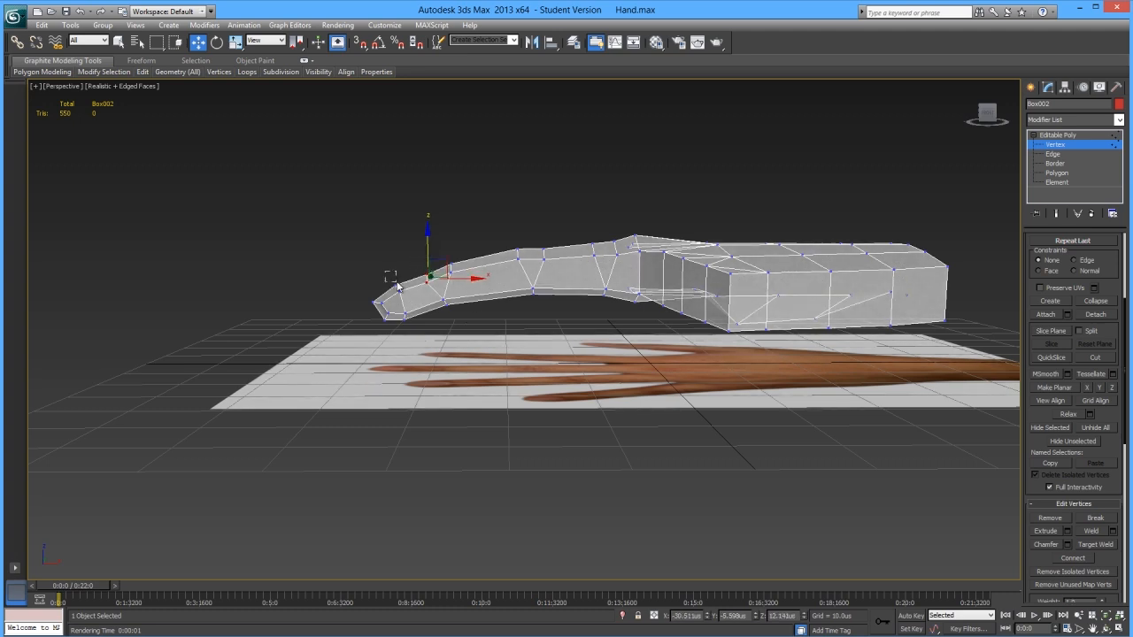
drag(407, 270, 408, 274)
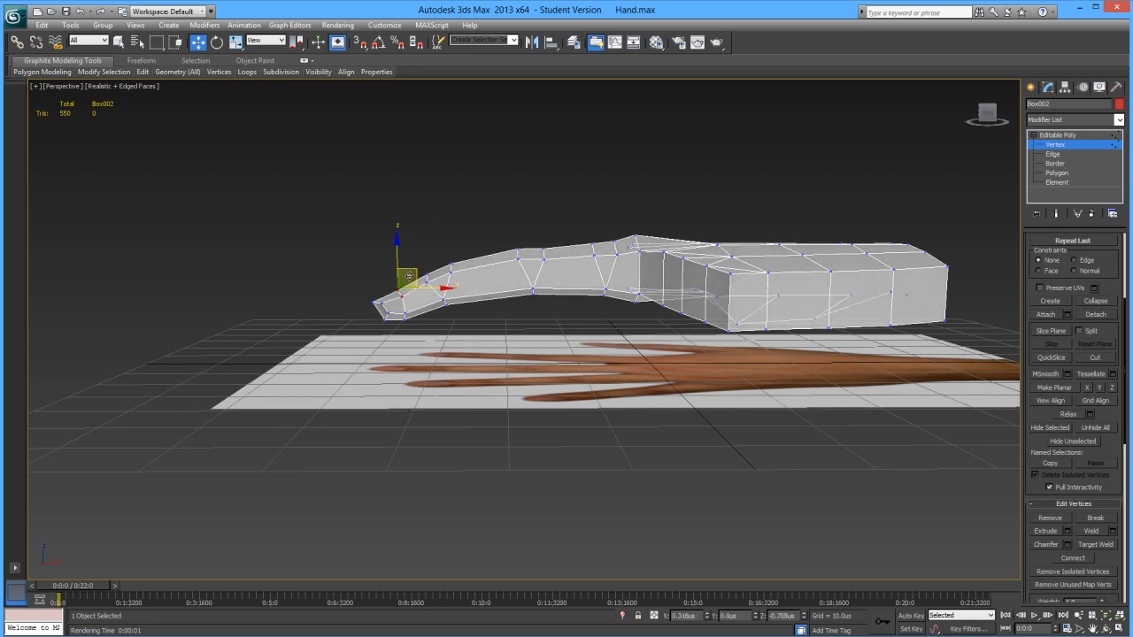
alt+middle_drag(495, 324, 412, 310)
alt+middle_drag(389, 265, 400, 270)
drag(400, 266, 401, 270)
alt+middle_drag(510, 329, 586, 336)
click(491, 331)
- In the top view, select all middle finger polygons and clone them as an element over the index finger
key(t)
scroll(540, 361, up, 1)
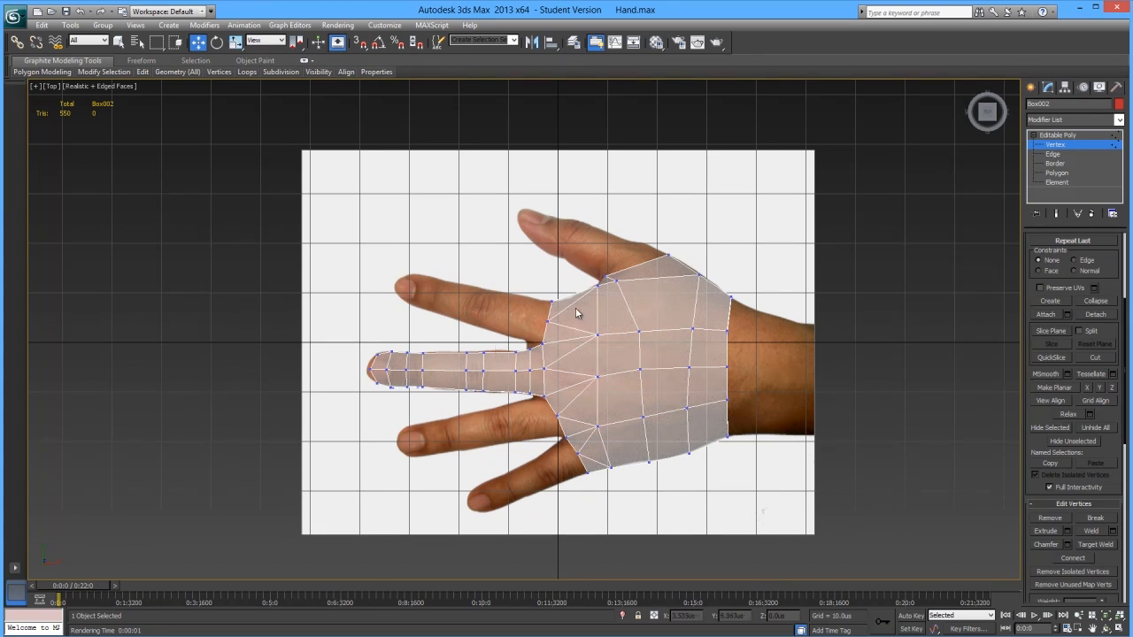
click(1056, 174)
drag(300, 307, 541, 407)
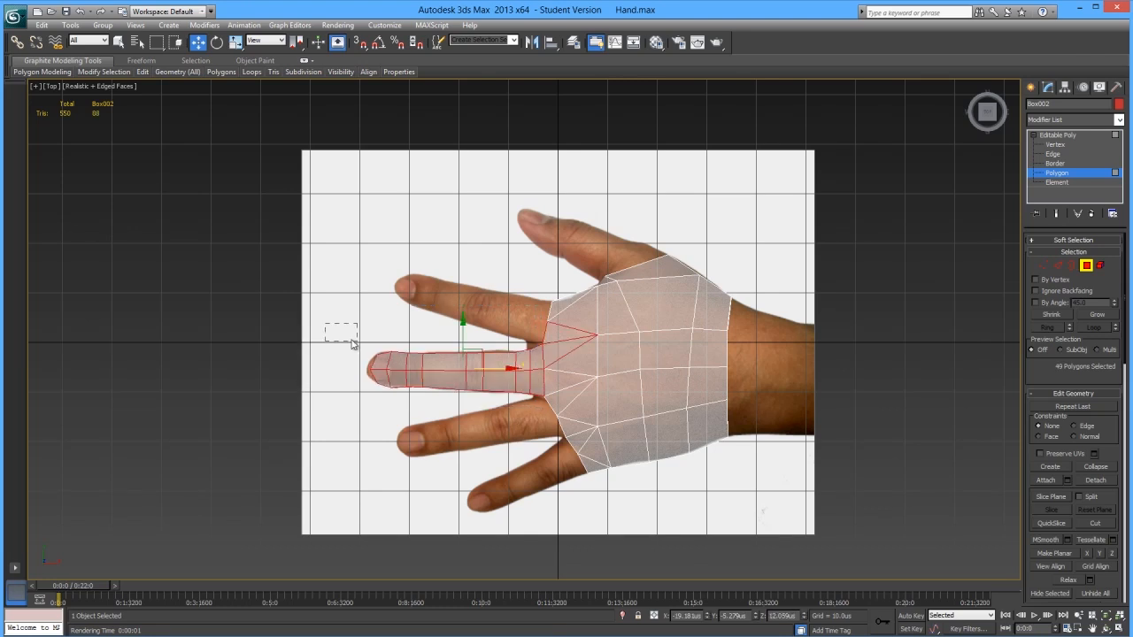
drag(529, 412, 536, 412)
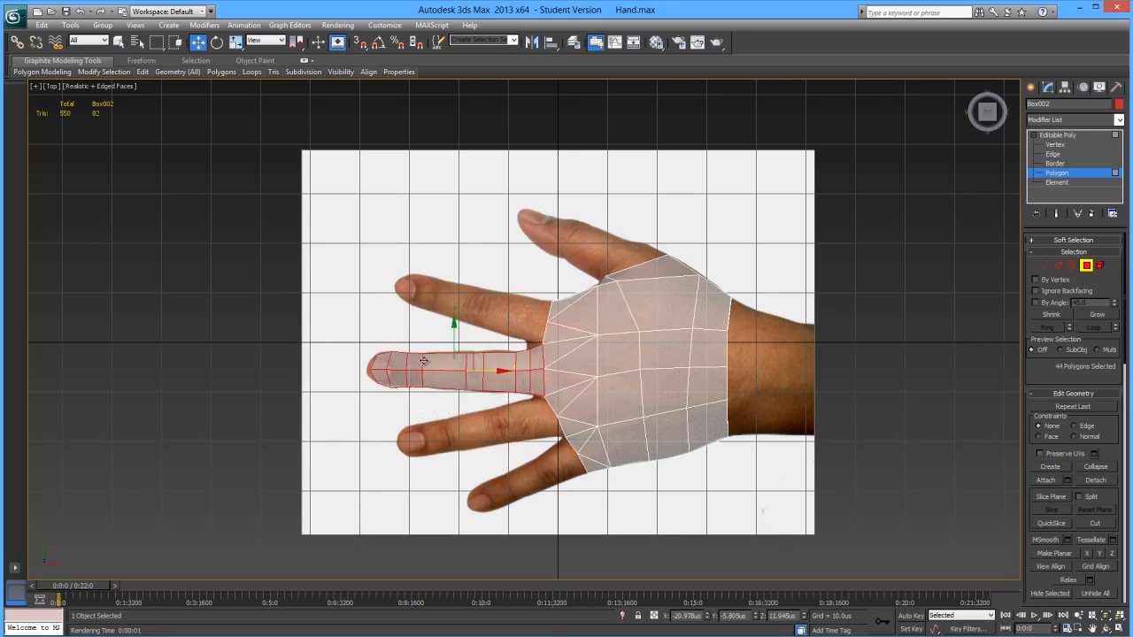
shift+drag(452, 346, 446, 266)
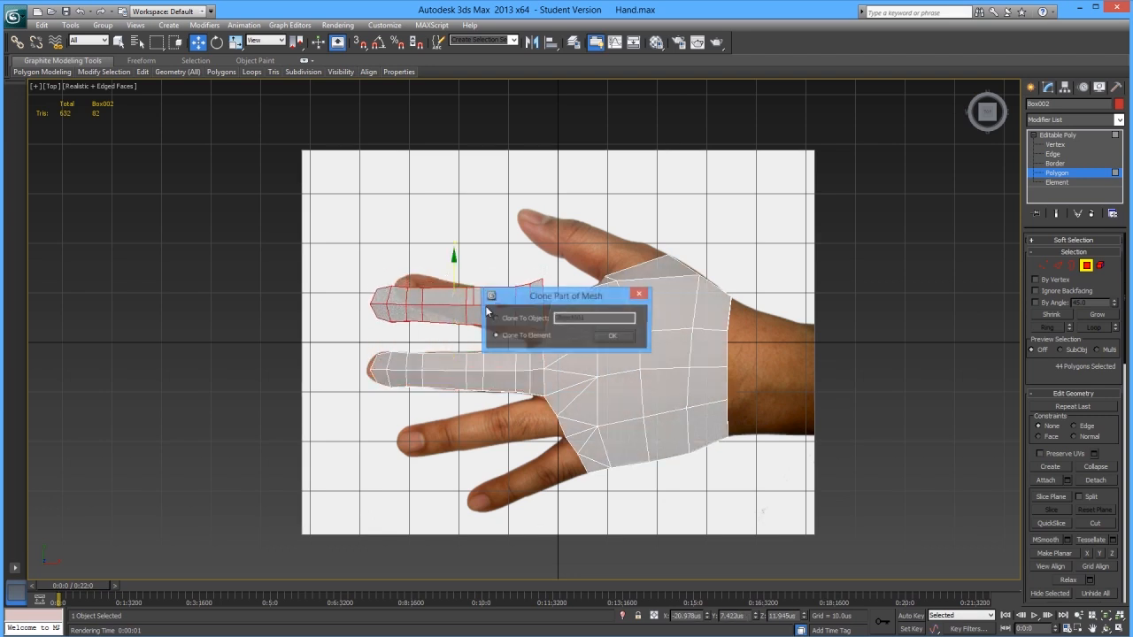
click(610, 337)
- Rotate the copied finger clockwise to the reference index finger's angle and place it at the palm's edge
key(e)
mouse_move(484, 273)
mouse_down()
mouse_move(503, 288)
mouse_move(476, 288)
mouse_up()
key(w)
key(alt+x)
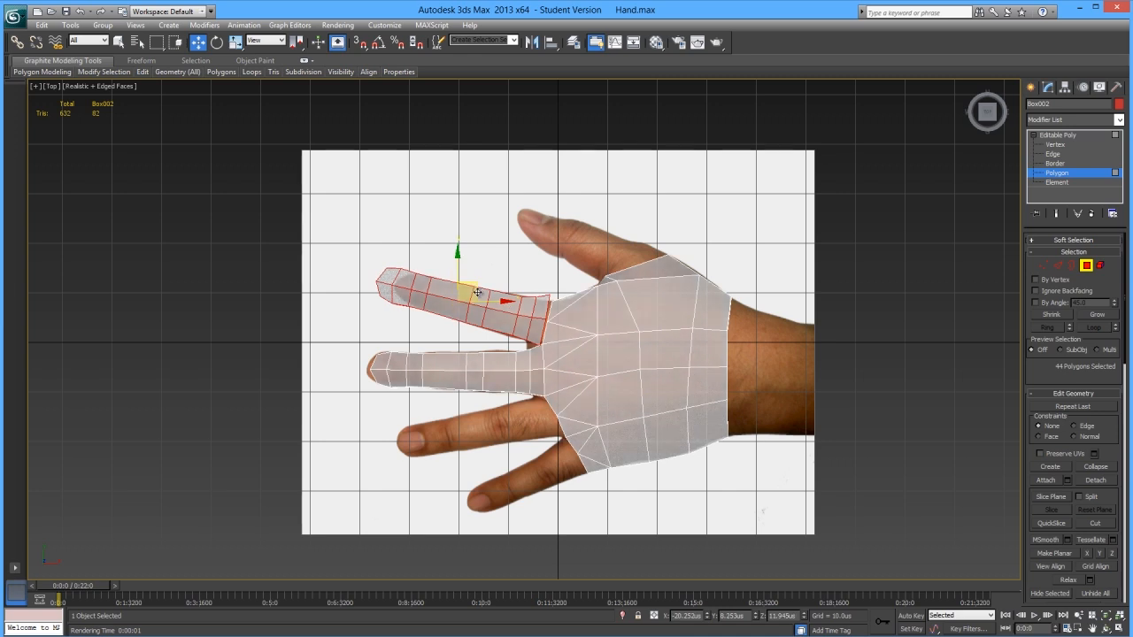
- Scale down the copied index finger, then fine-tune its position and angle to fit the reference finger
key(r)
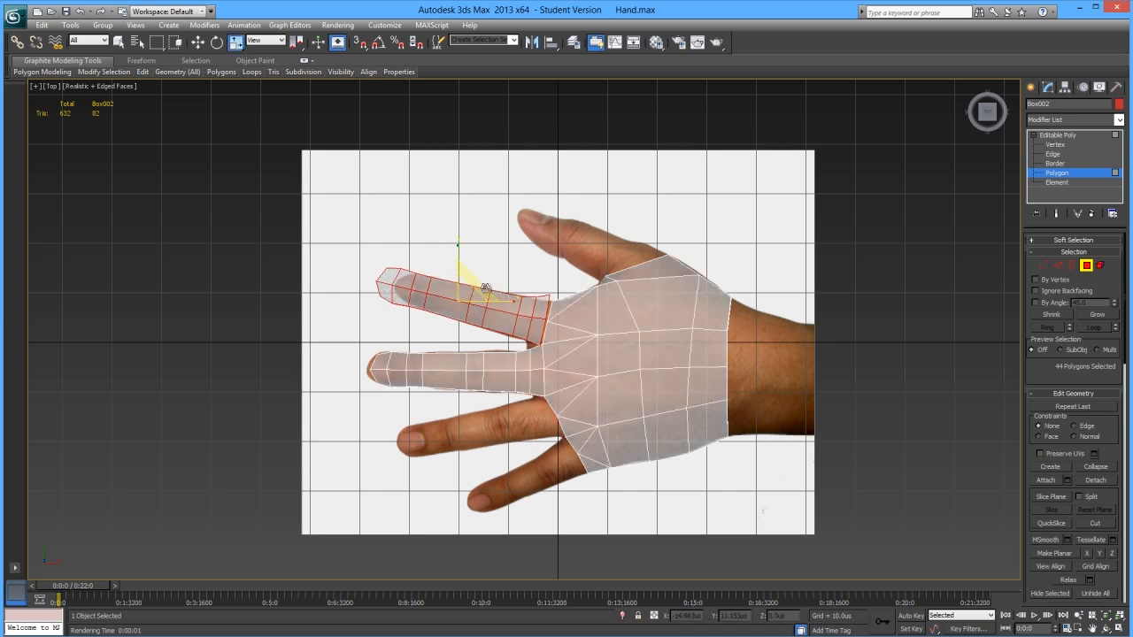
key(alt+x)
drag(466, 295, 483, 289)
key(w)
key(r)
key(w)
key(r)
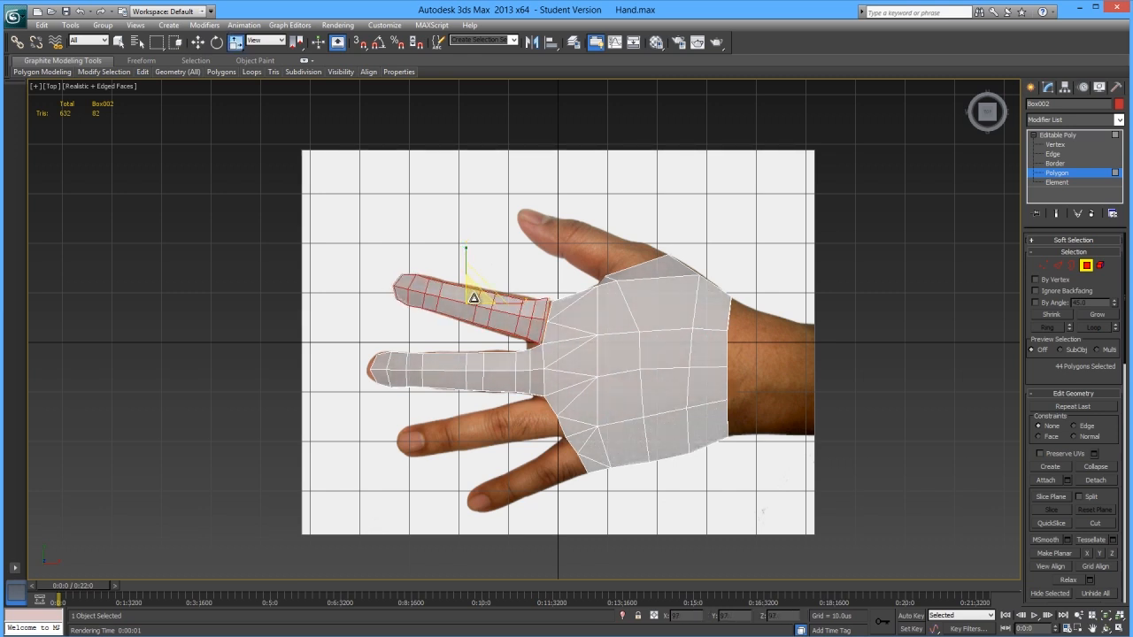
key(w)
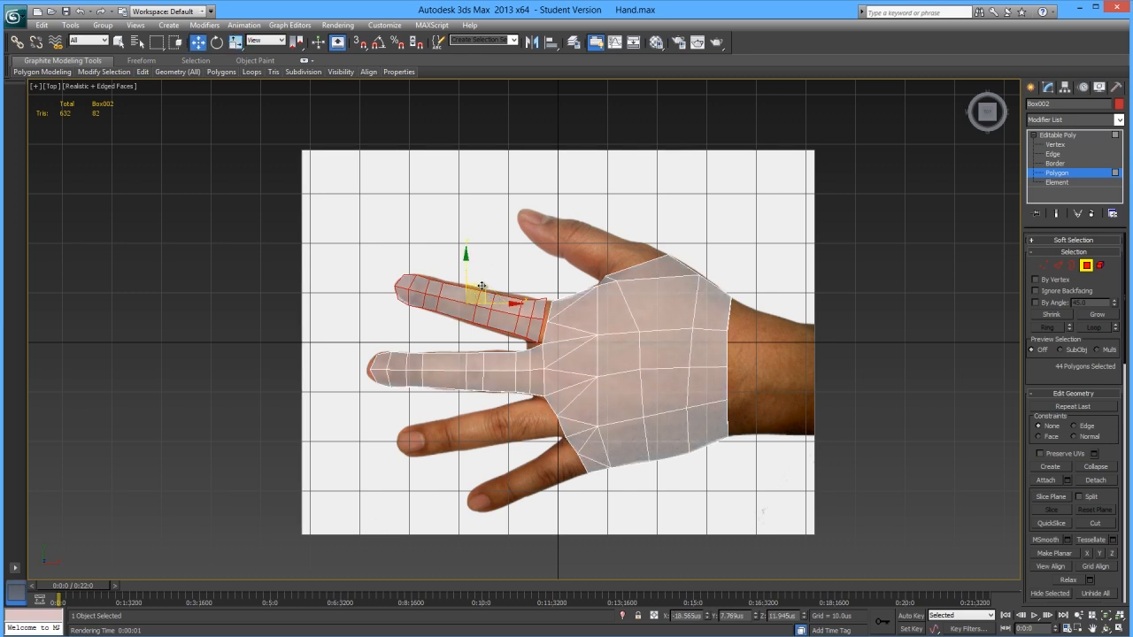
key(e)
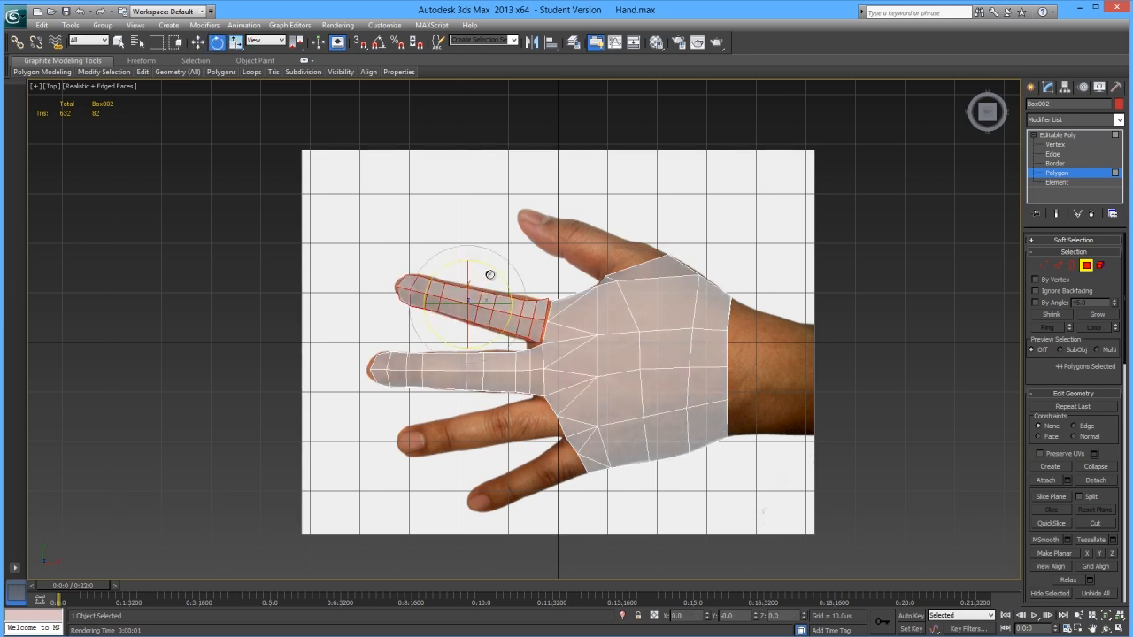
drag(493, 264, 495, 270)
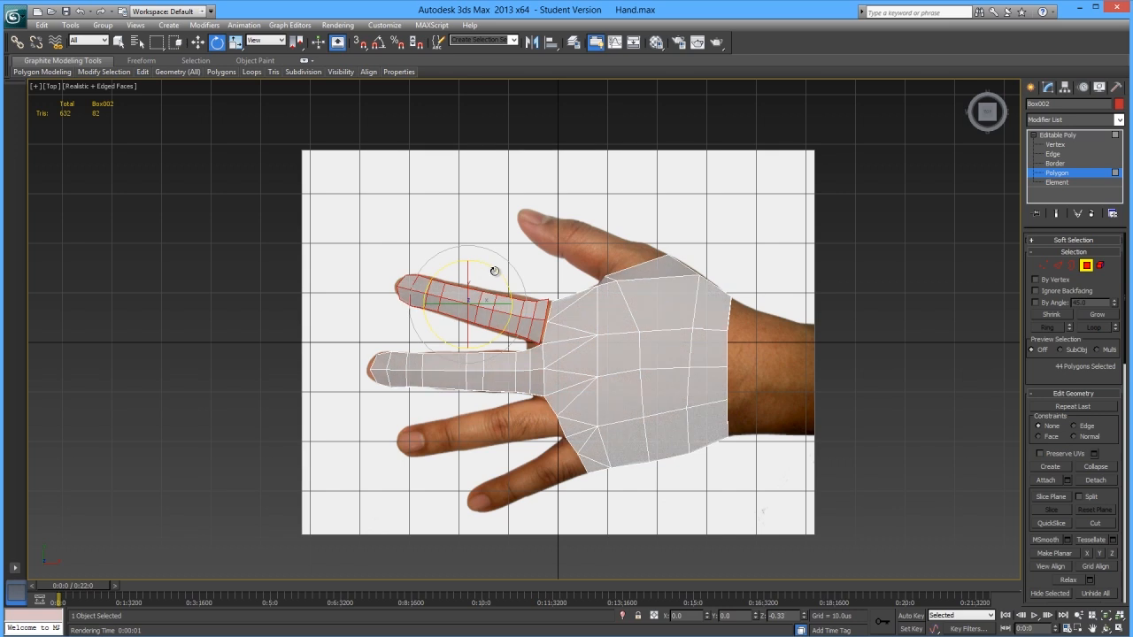
- In the perspective view, scale the index finger slightly along Z, and return to the top view
key(p)
scroll(425, 423, down, 3)
alt+middle_drag(425, 423, 518, 316)
key(q)
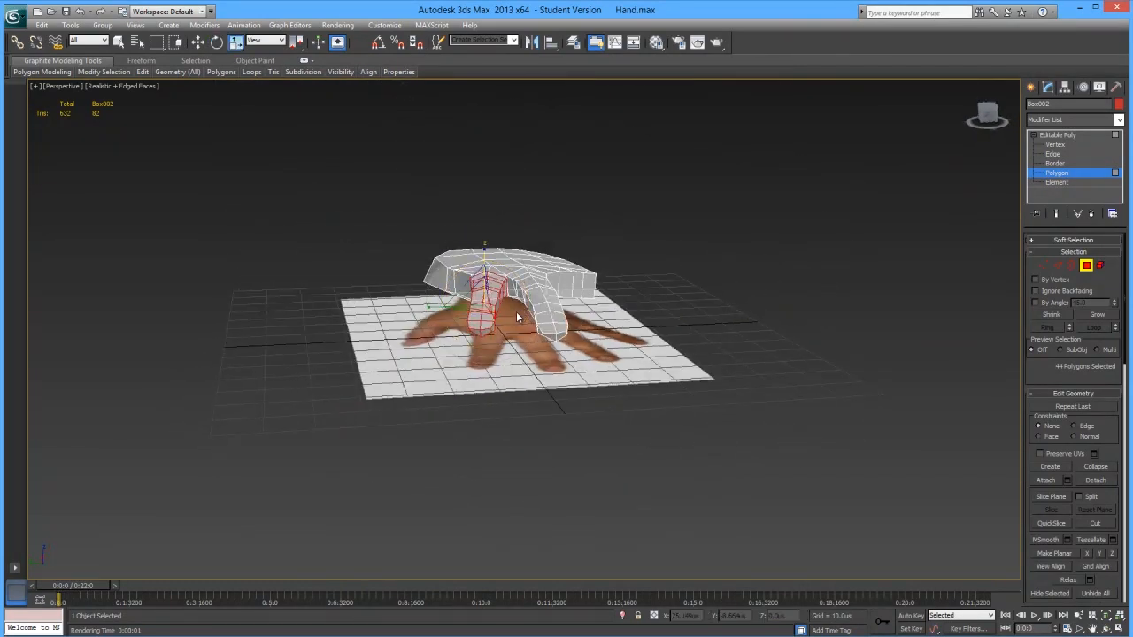
drag(485, 254, 486, 251)
alt+middle_drag(486, 254, 504, 315)
scroll(545, 358, up, 3)
key(t)
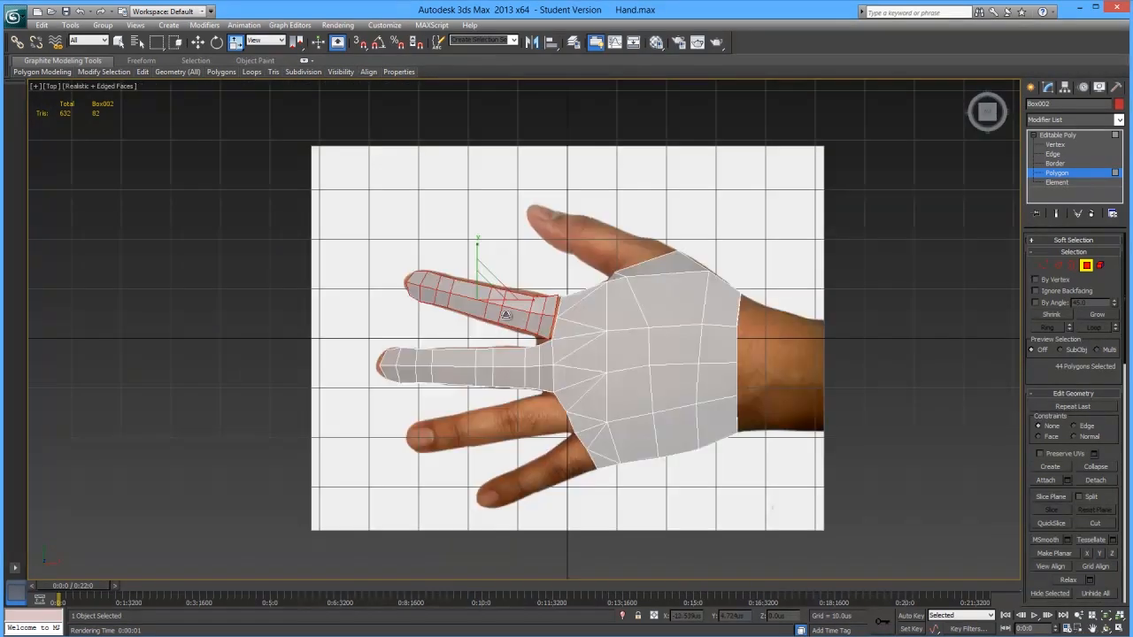
- Make the mesh see-through and clone the index finger polygons as an element over the reference ring finger
key(alt+x)
key(w)
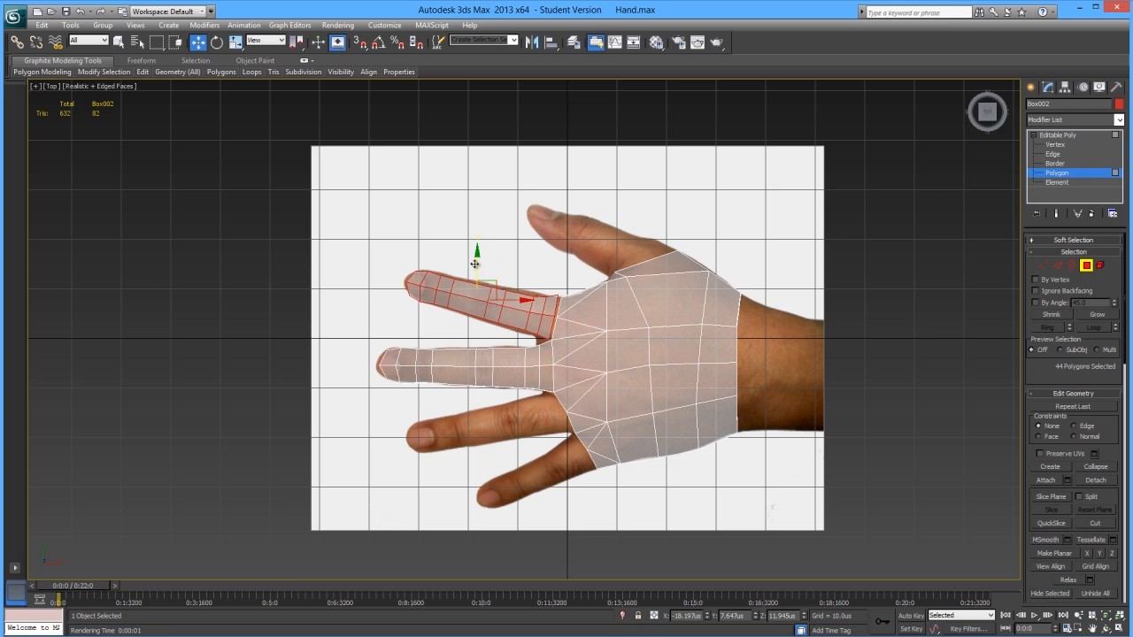
shift+drag(477, 264, 501, 420)
click(615, 335)
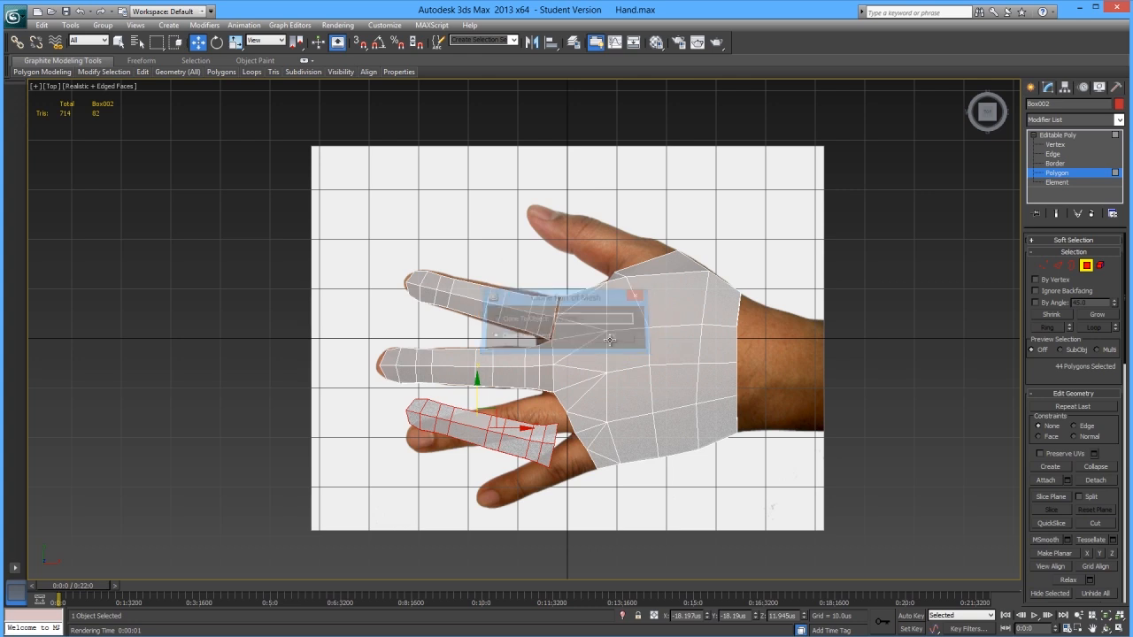
- Rotate the copied finger counterclockwise to the reference ring finger's angle and position the element over it
key(e)
drag(514, 409, 513, 379)
key(w)
drag(494, 418, 493, 416)
key(alt+x)
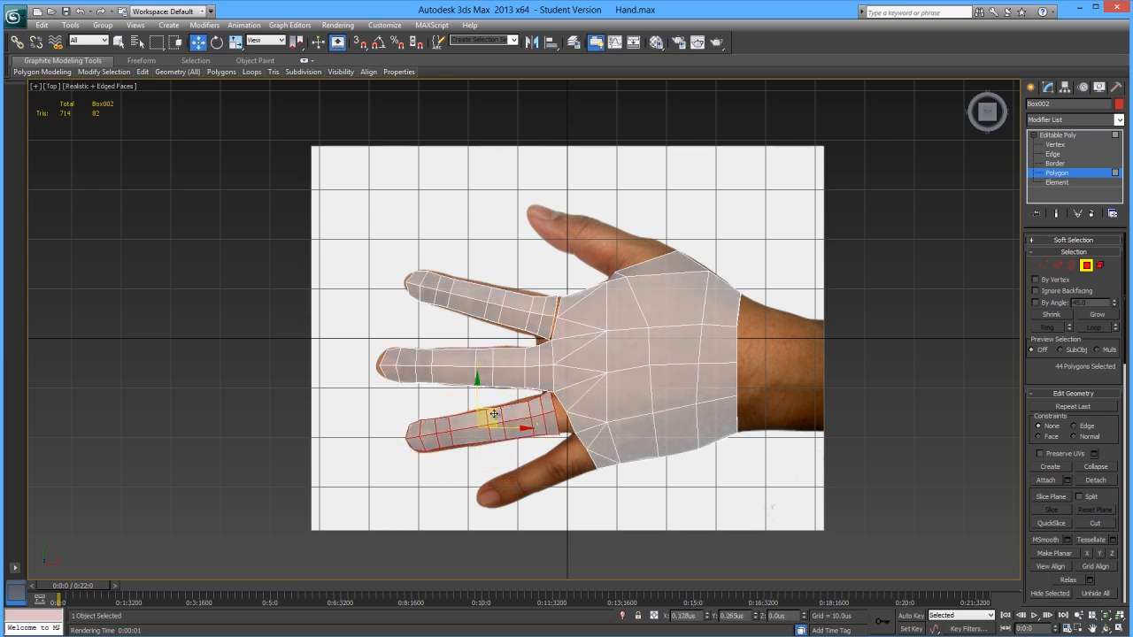
click(522, 457)
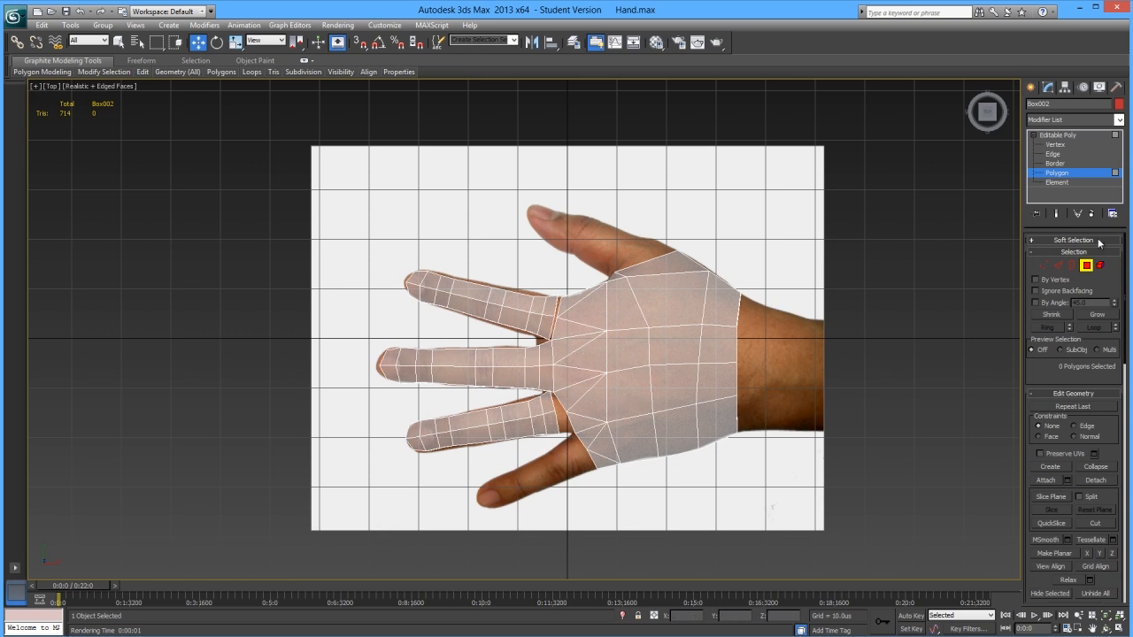
click(1100, 266)
click(503, 431)
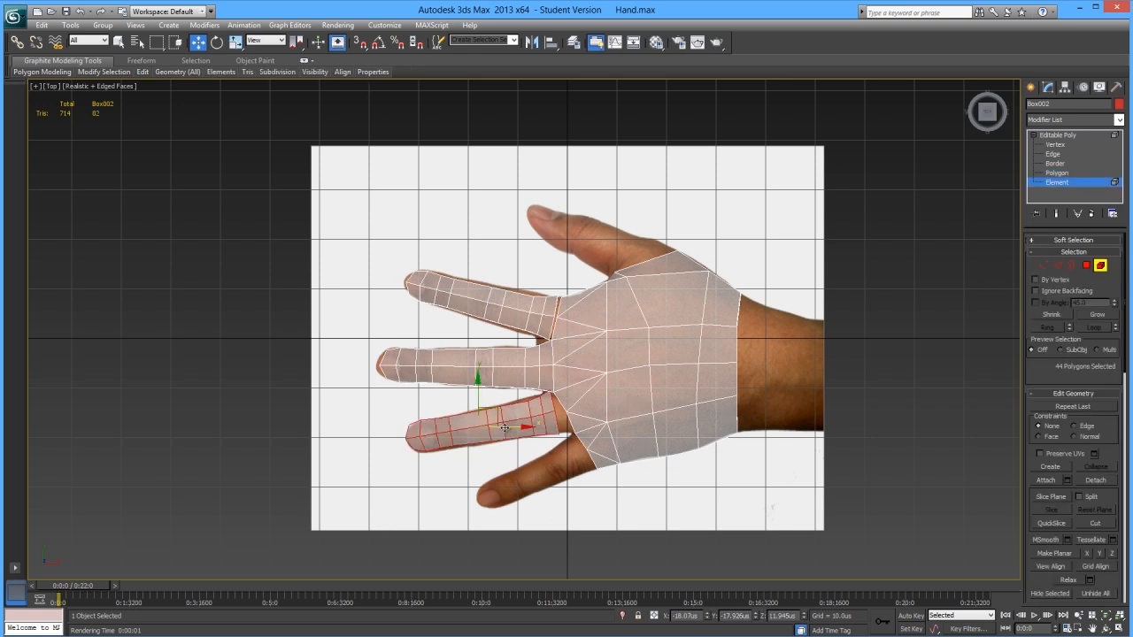
drag(496, 413, 498, 416)
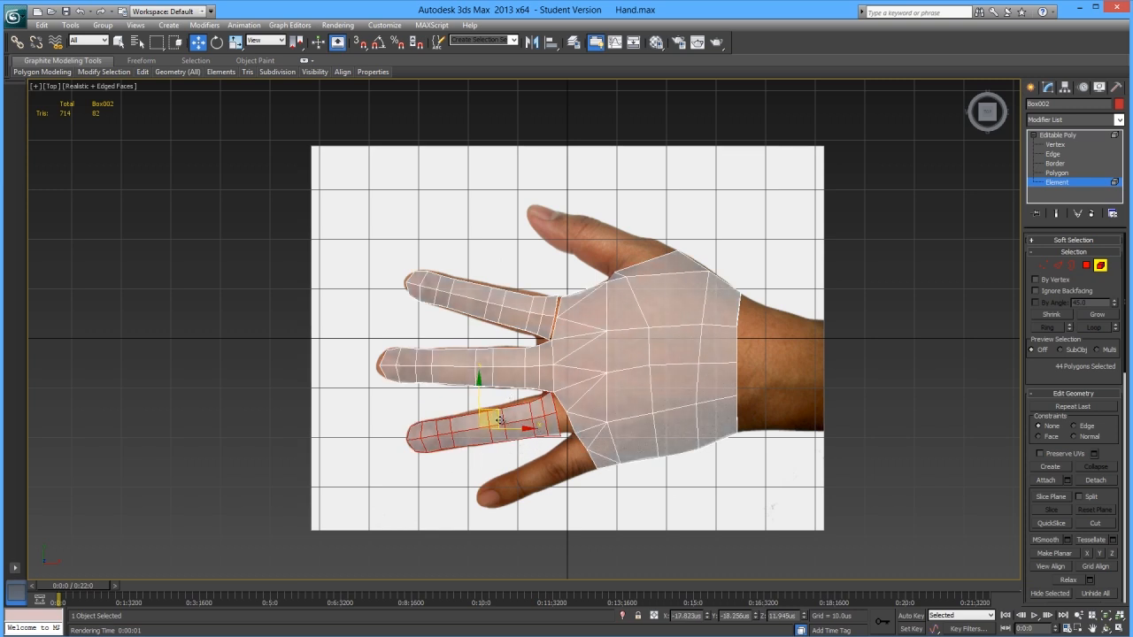
- Clone the ring finger element over the reference little finger and rotate the copy counterclockwise to its angle
mouse_move(496, 413)
shift+mouse_down()
mouse_move(553, 472)
mouse_move(560, 440)
shift+mouse_up()
click(628, 337)
key(e)
key(w)
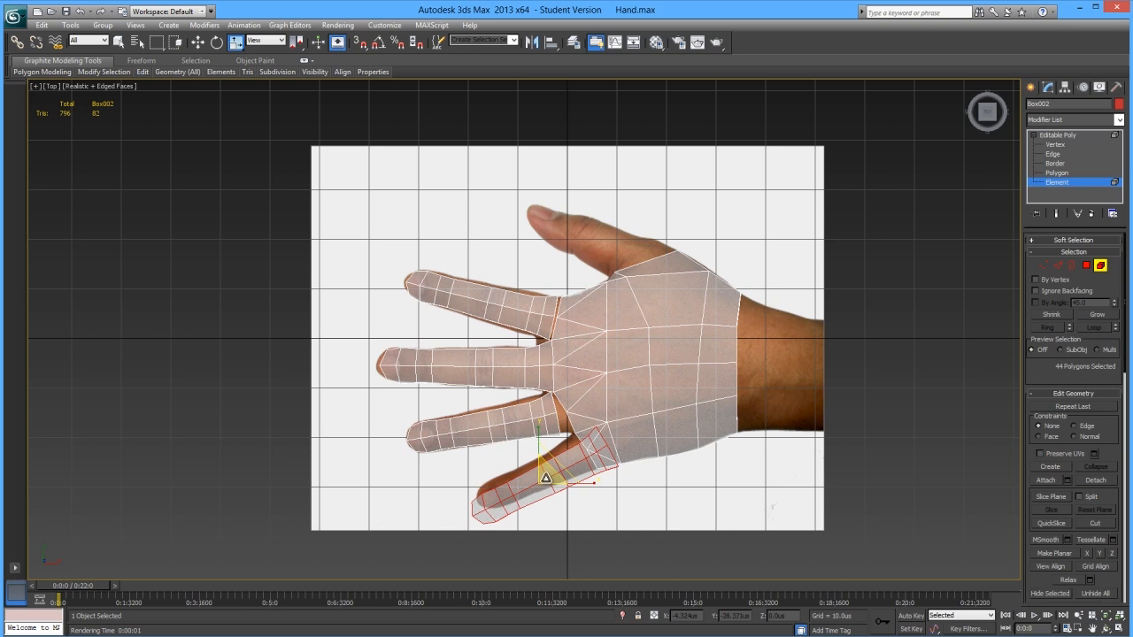
- Scale down the little finger element and place its base at the palm's outer corner over the reference
drag(544, 477, 531, 566)
key(w)
mouse_move(555, 472)
mouse_down()
mouse_move(542, 472)
mouse_move(574, 462)
mouse_up()
key(r)
key(e)
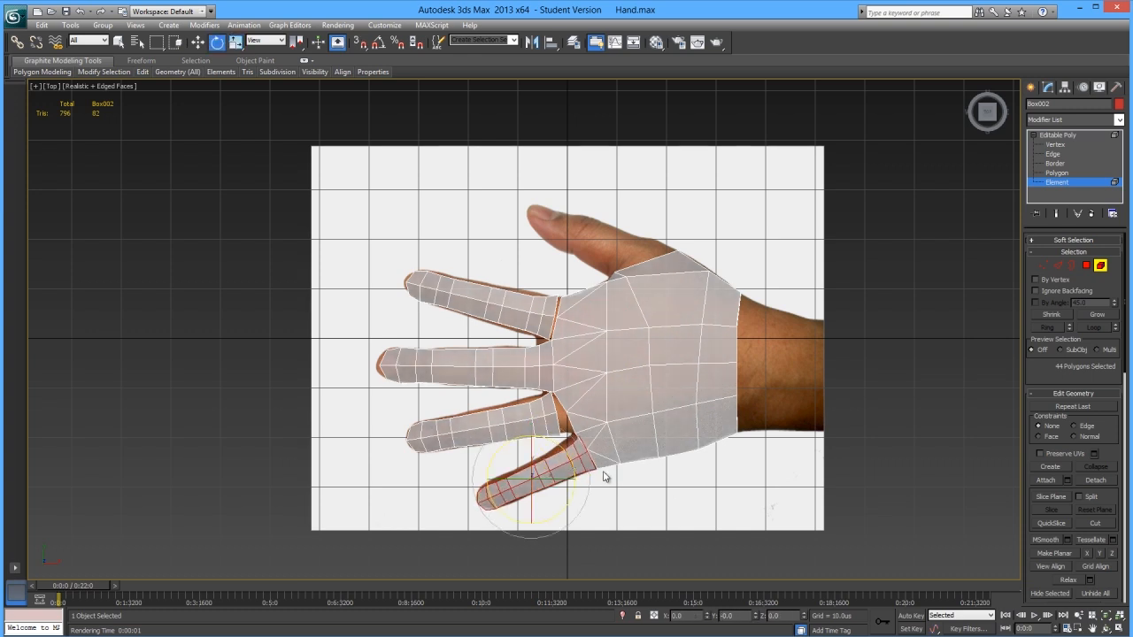
key(alt+x)
key(w)
drag(545, 464, 543, 464)
click(654, 497)
- Reselect the ring finger element and fine-tune its placement so its base sits closer to the palm's edge
click(496, 415)
key(e)
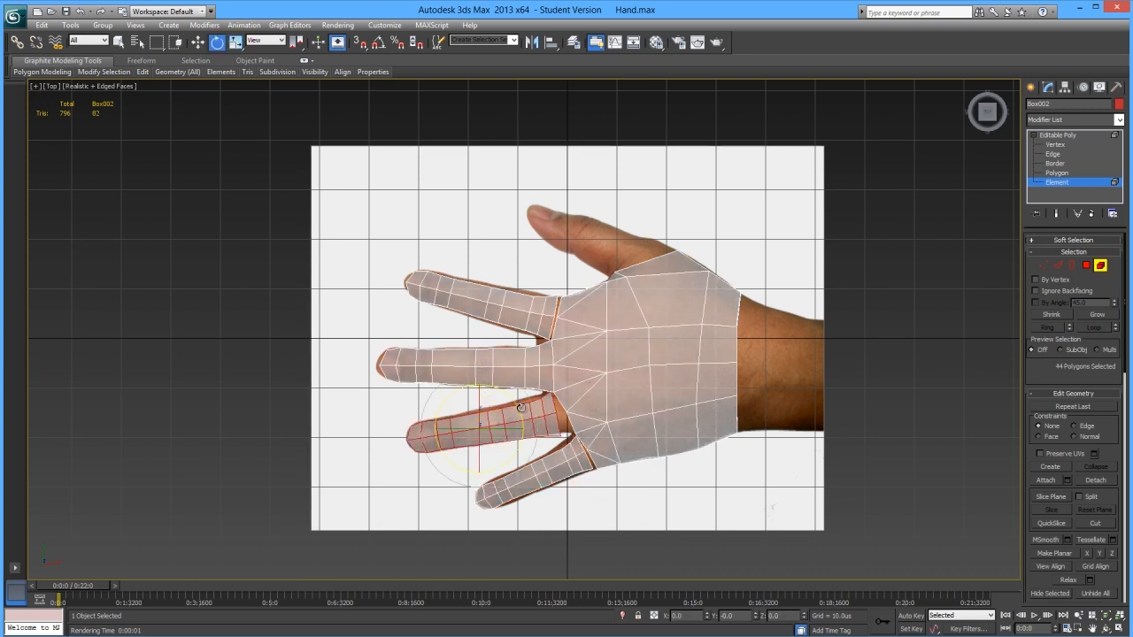
key(w)
drag(503, 415, 509, 418)
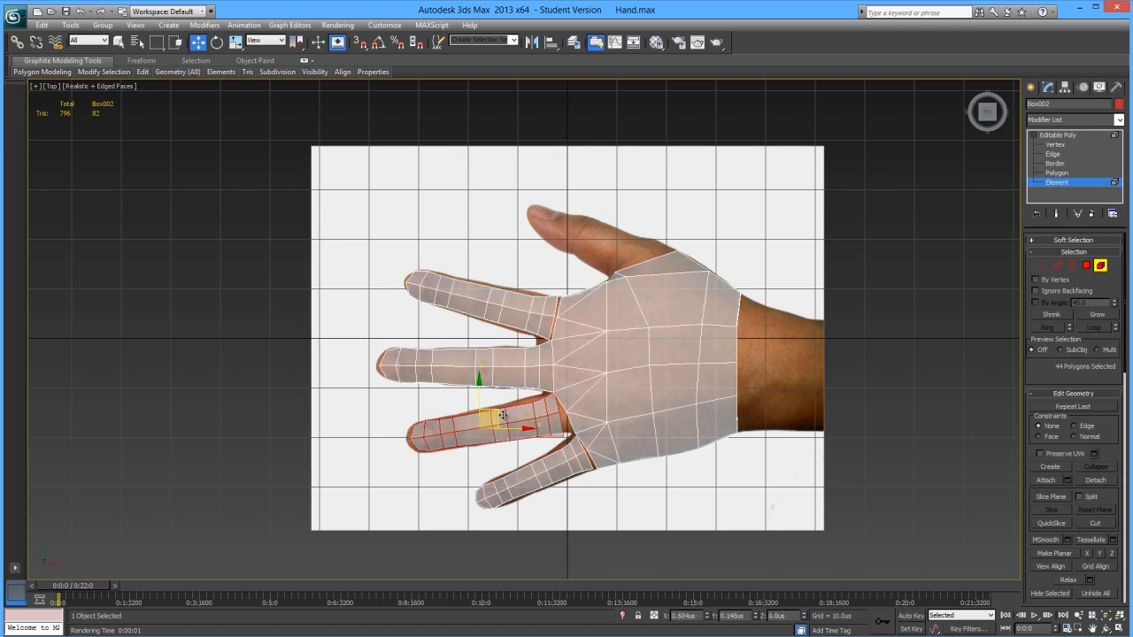
key(e)
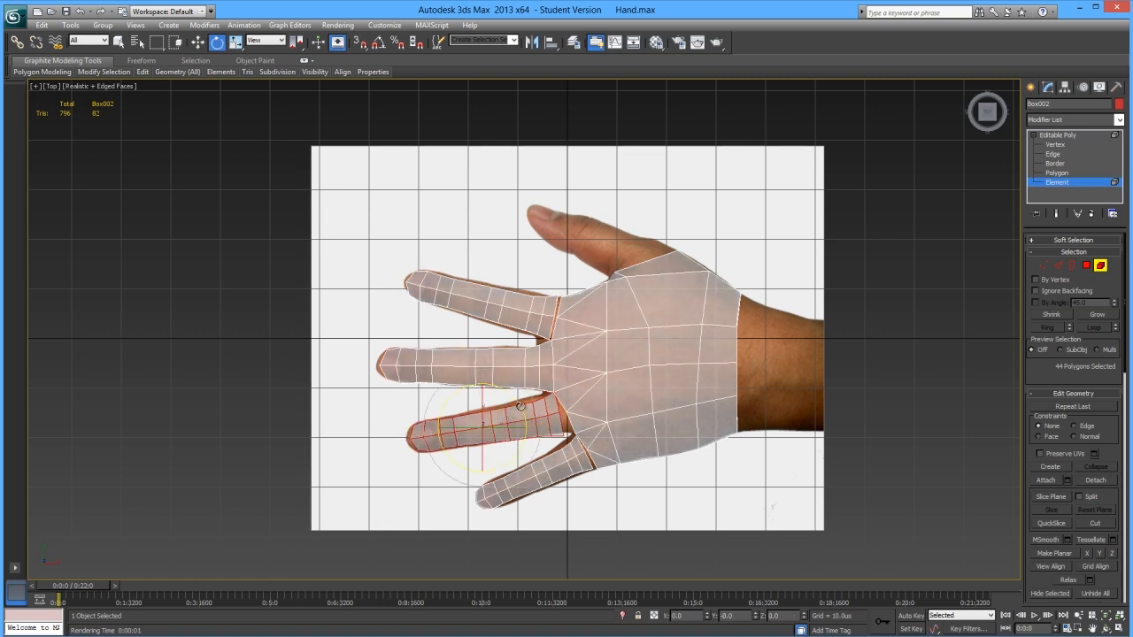
key(w)
drag(498, 417, 499, 416)
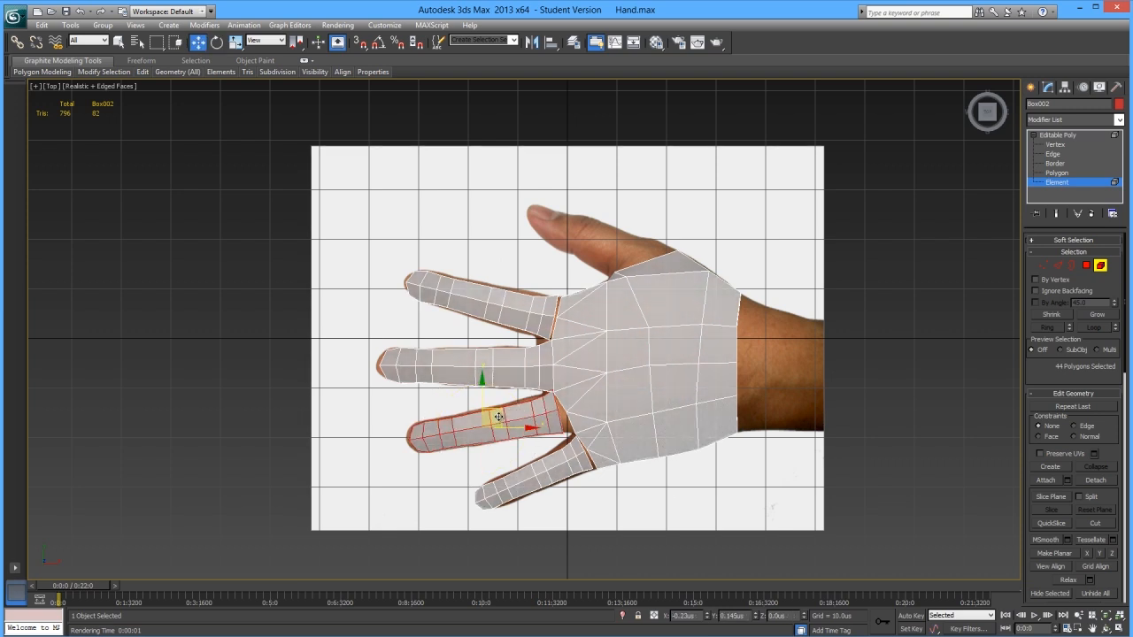
click(486, 460)
- In the perspective view, delete the palm's edge polygons facing the bases of the index, ring and little fingers
scroll(607, 396, down, 2)
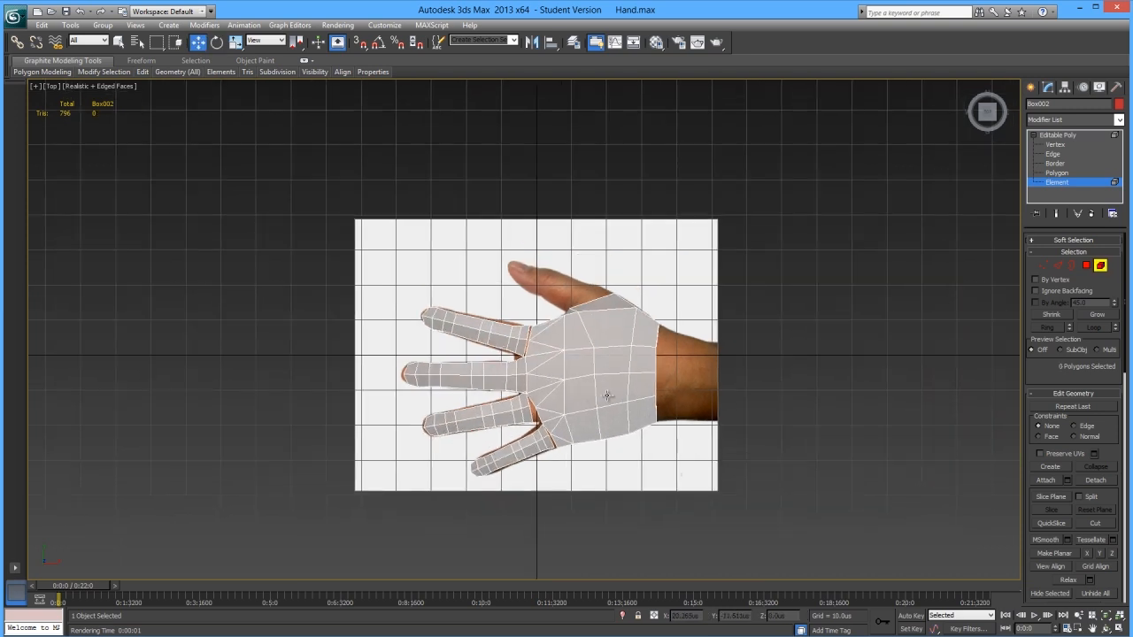
middle_drag(682, 358, 650, 354)
key(p)
alt+middle_drag(455, 362, 724, 435)
scroll(724, 435, up, 3)
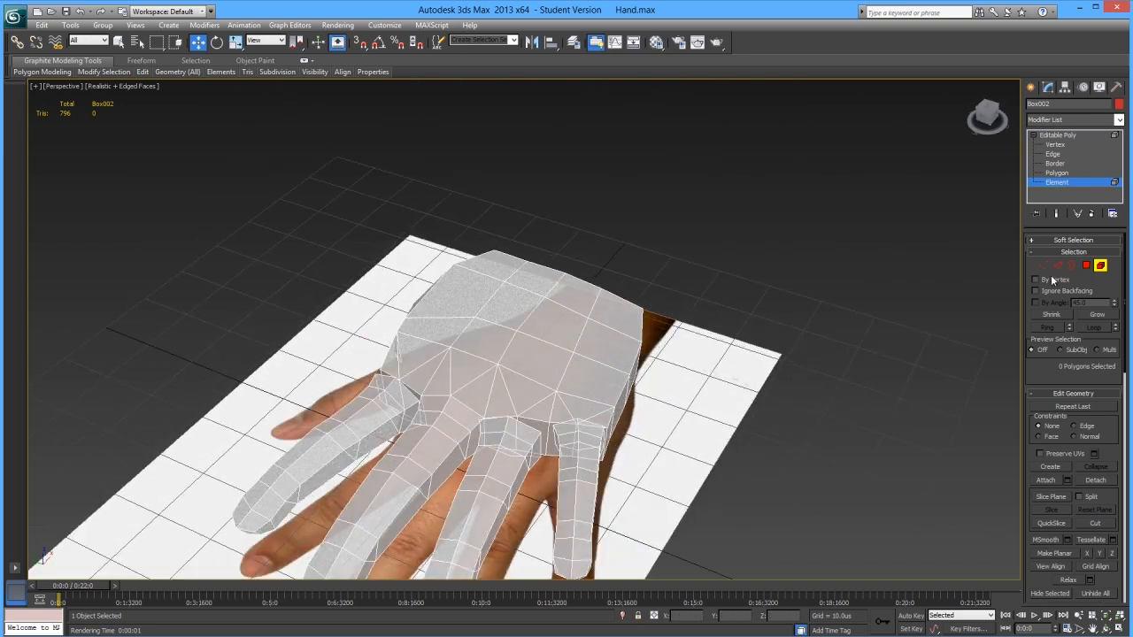
key(alt+x)
key(4)
click(549, 449)
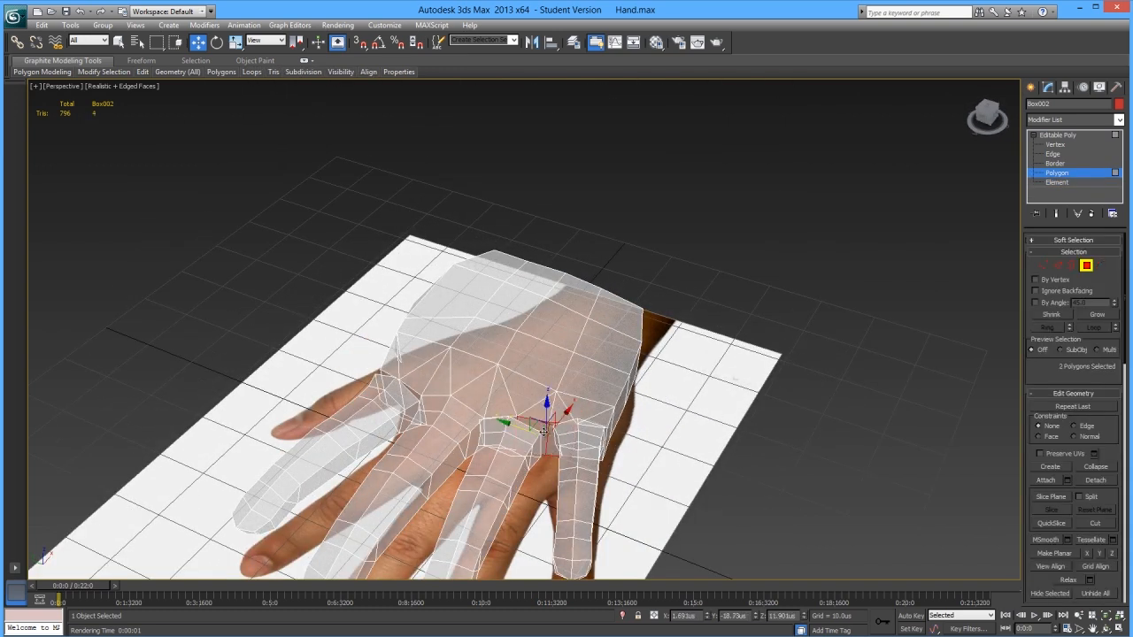
alt+middle_drag(601, 464, 593, 419)
ctrl+click(590, 450)
alt+middle_drag(479, 422, 512, 479)
ctrl+click(513, 430)
alt+middle_drag(481, 436, 494, 425)
ctrl+click(384, 451)
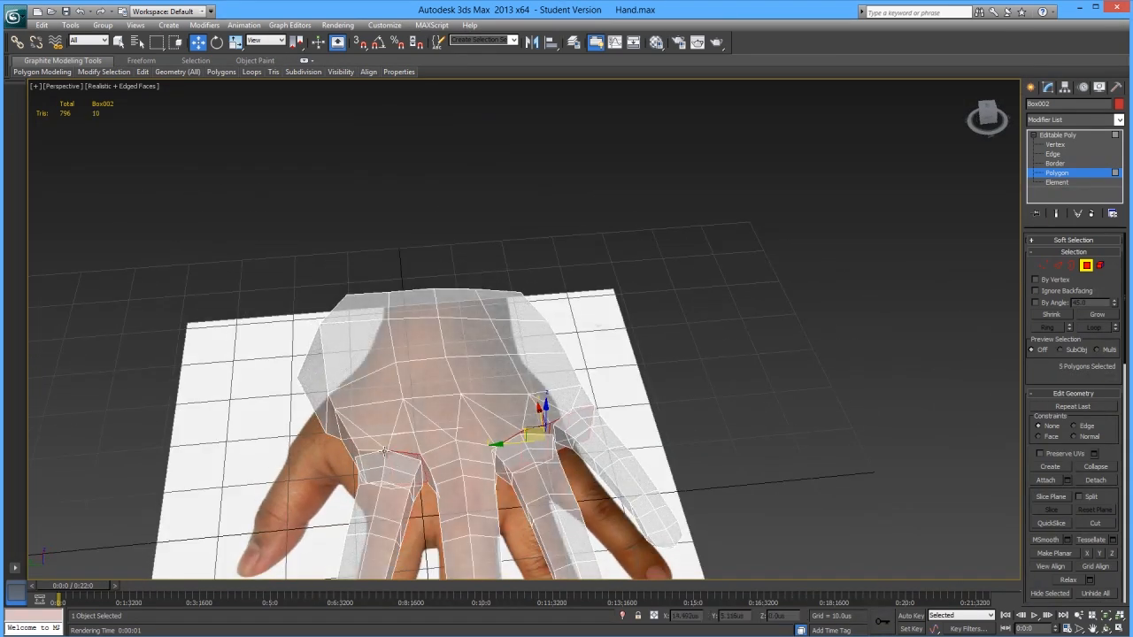
key(Delete)
- Target weld the palm's open edge vertices to the separate fingers' base vertices on the underside of the hand
key(5)
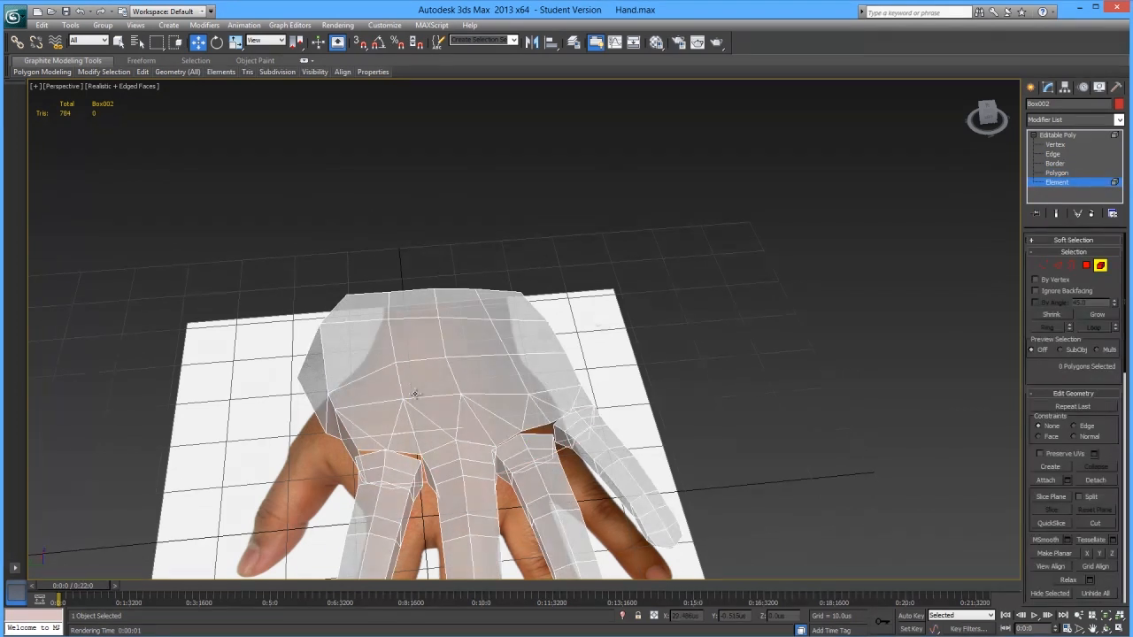
click(1046, 267)
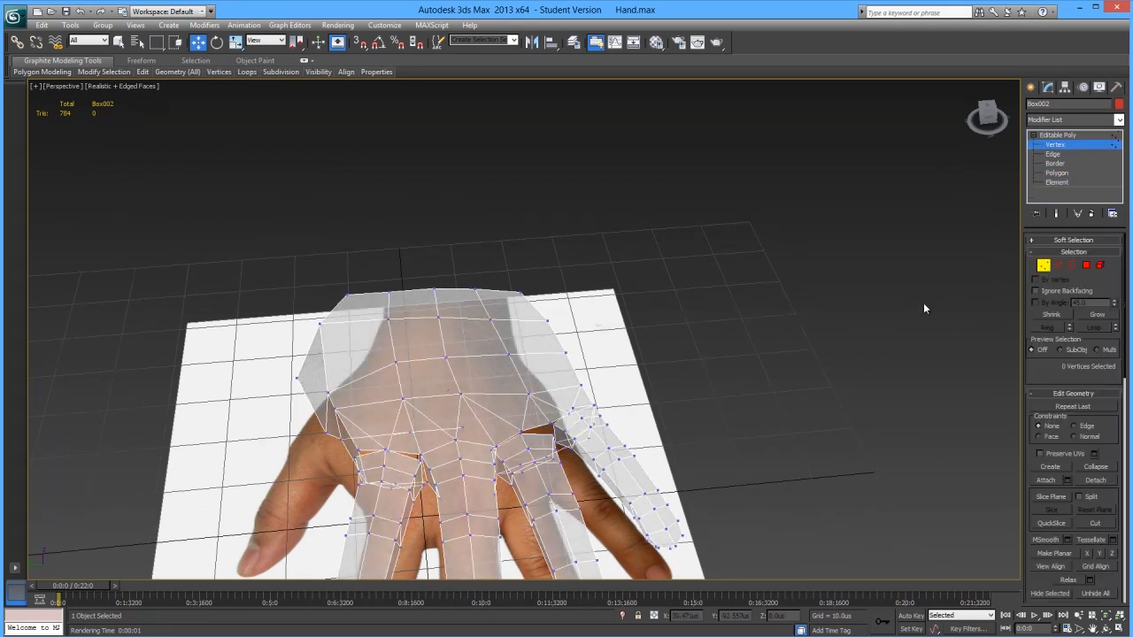
alt+middle_drag(513, 422, 597, 399)
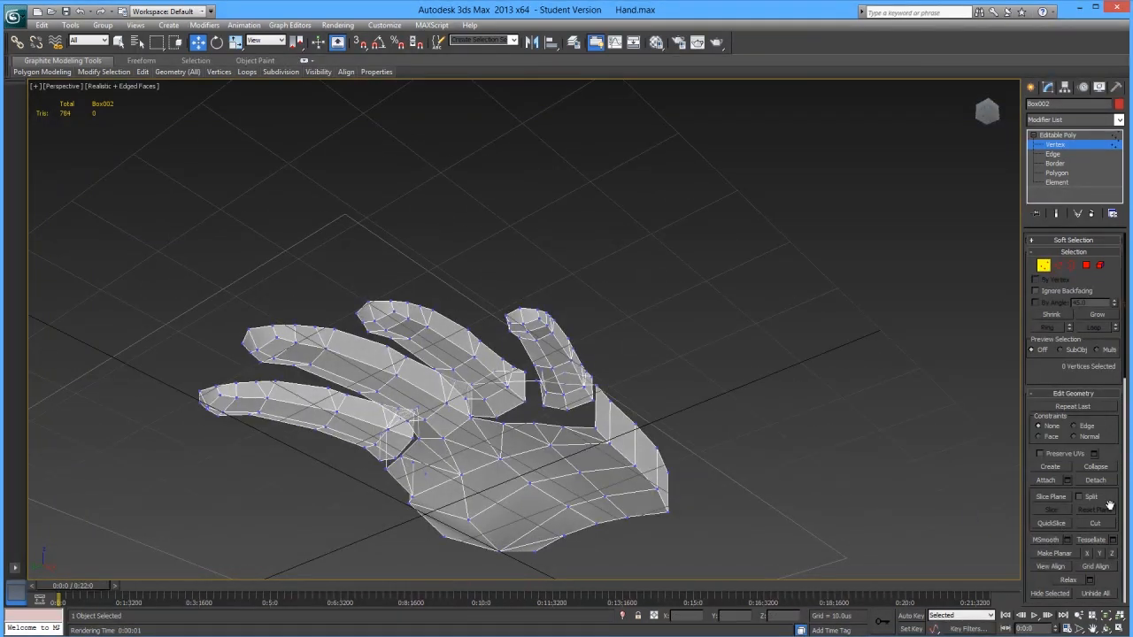
scroll(1108, 514, down, 5)
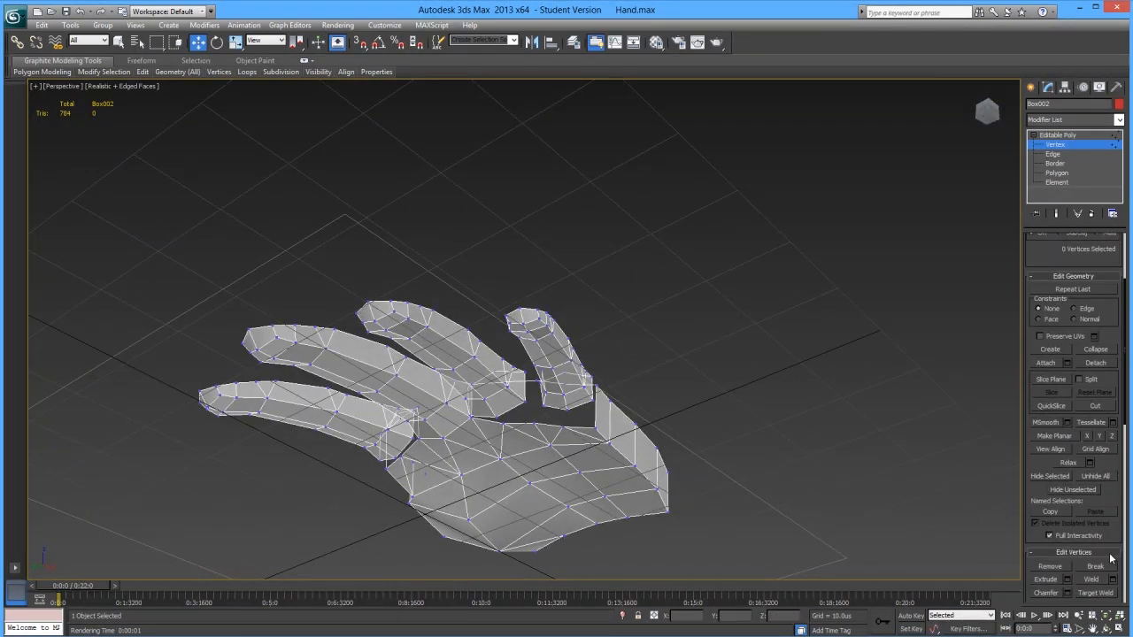
click(1098, 593)
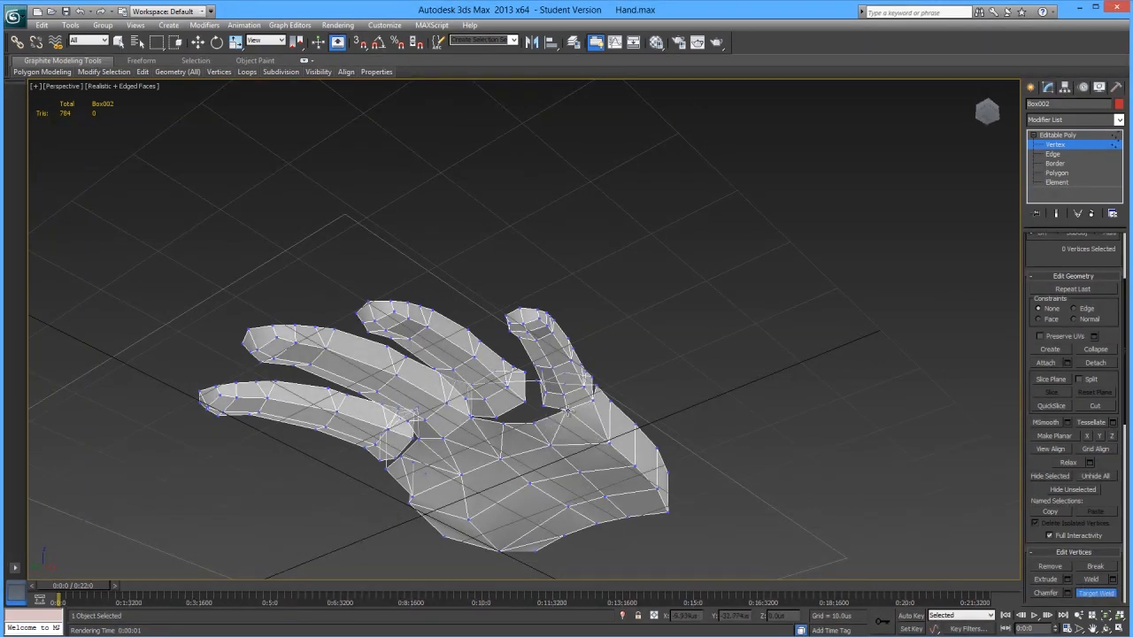
alt+middle_drag(542, 406, 447, 436)
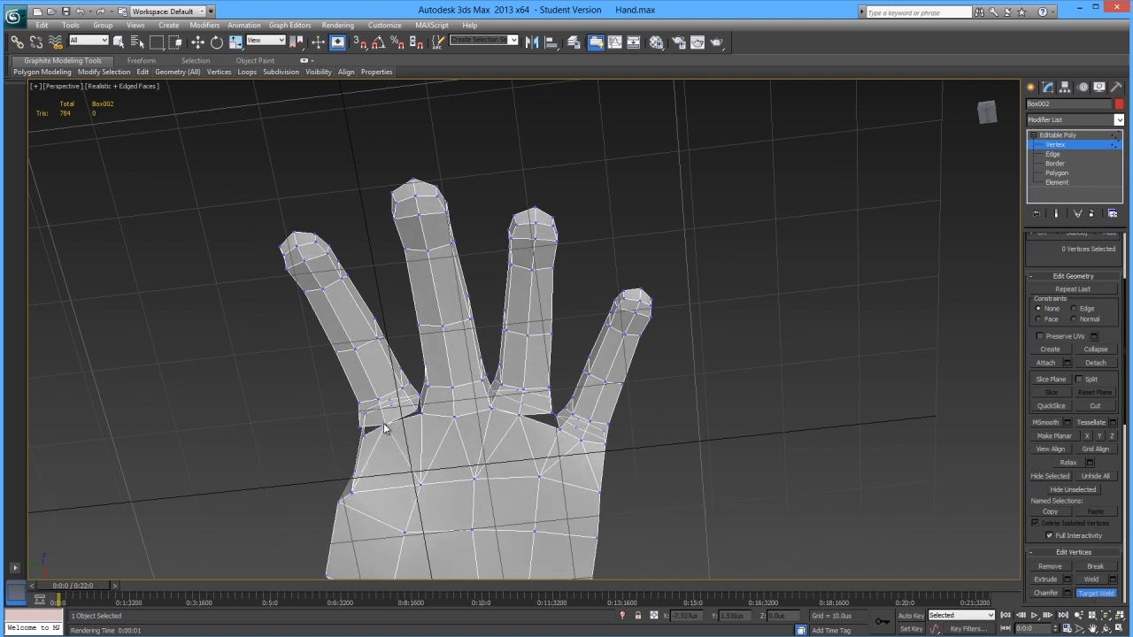
key(w)
- Collapse the underside vertices at the web between the middle and ring fingers
alt+middle_drag(407, 416, 419, 442)
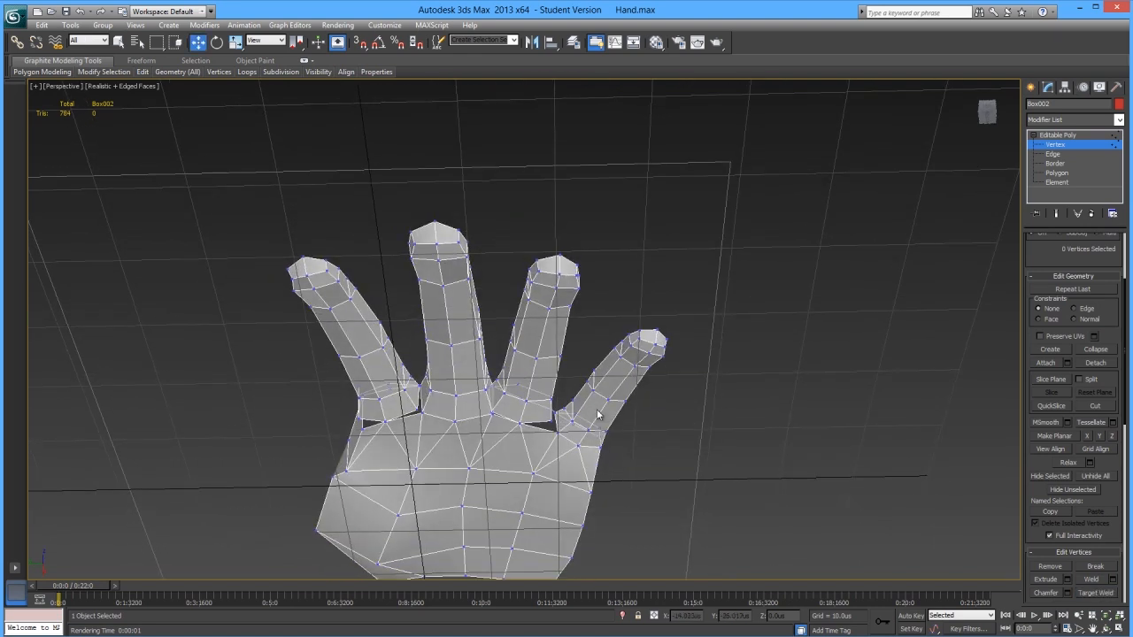
alt+middle_drag(657, 412, 487, 417)
click(488, 417)
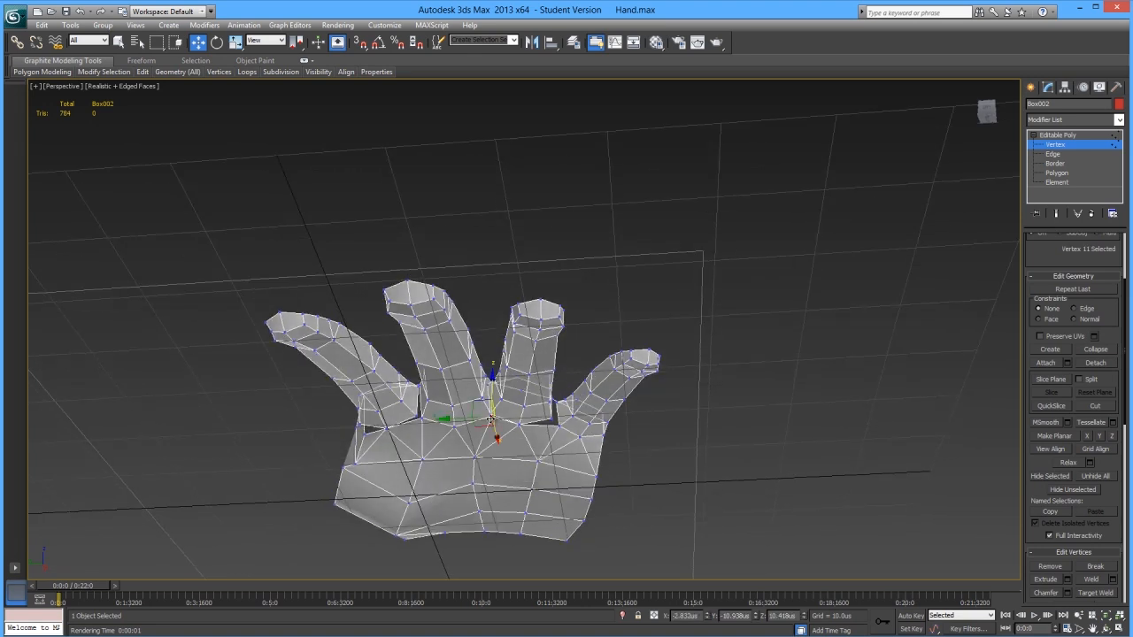
click(1097, 350)
- Collapse the two underside vertices at the web between the ring and little fingers and nudge the merged vertex into place
alt+middle_drag(627, 437, 558, 416)
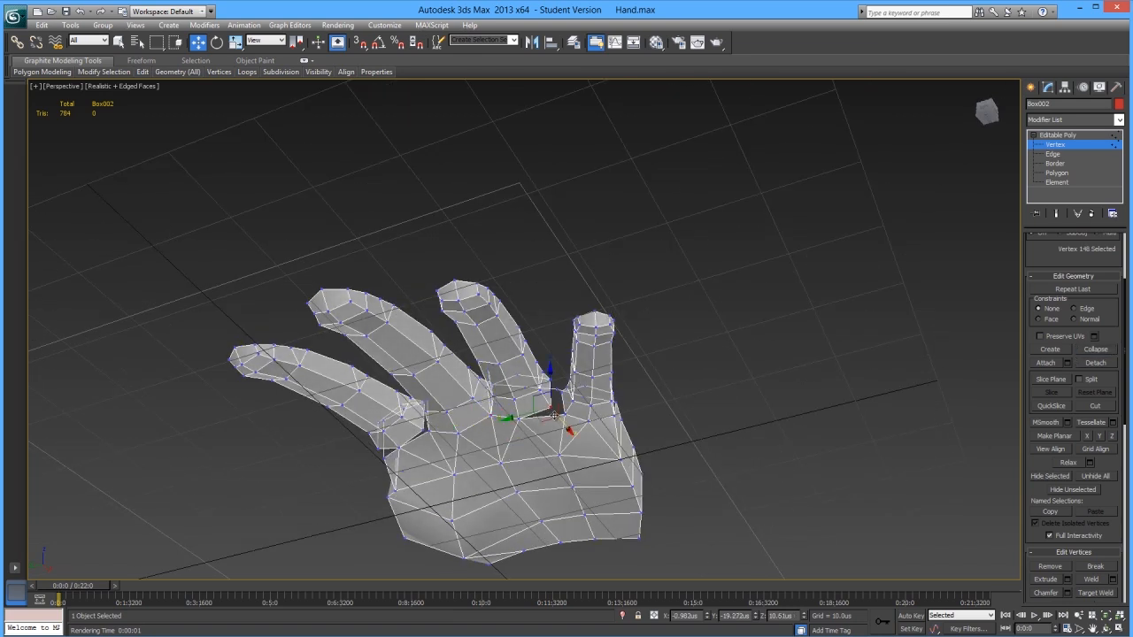
ctrl+click(564, 416)
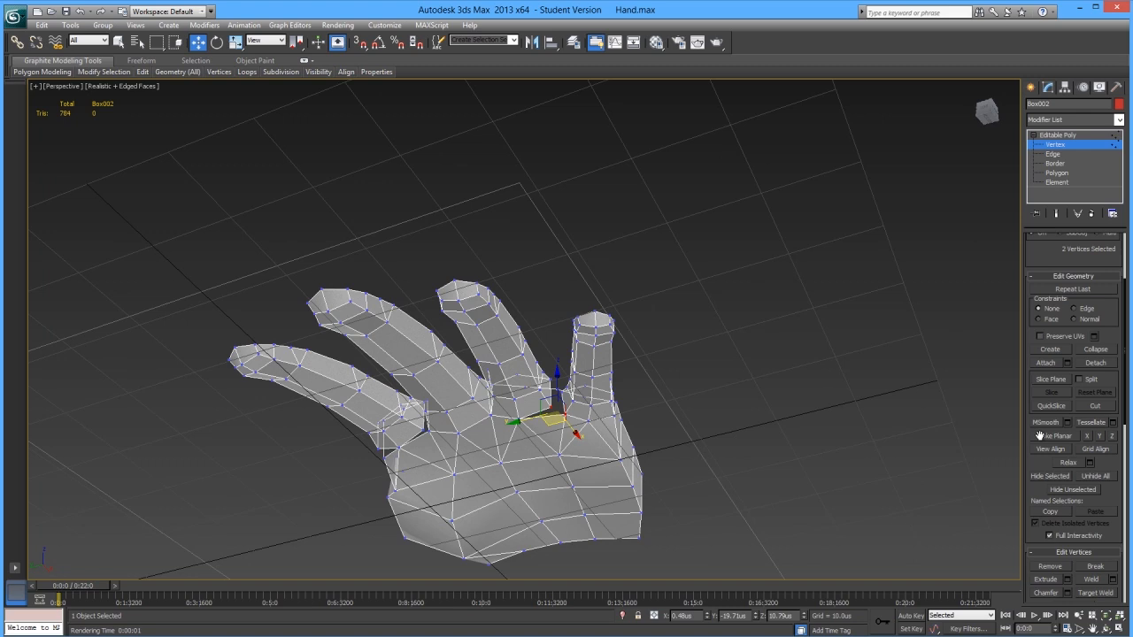
click(1096, 349)
alt+middle_drag(540, 425, 550, 415)
drag(550, 412, 555, 409)
alt+middle_drag(555, 409, 575, 447)
- Target weld the palm's open edge vertices to the ring and little fingers' base vertices on the back of the hand
key(alt+x)
click(761, 411)
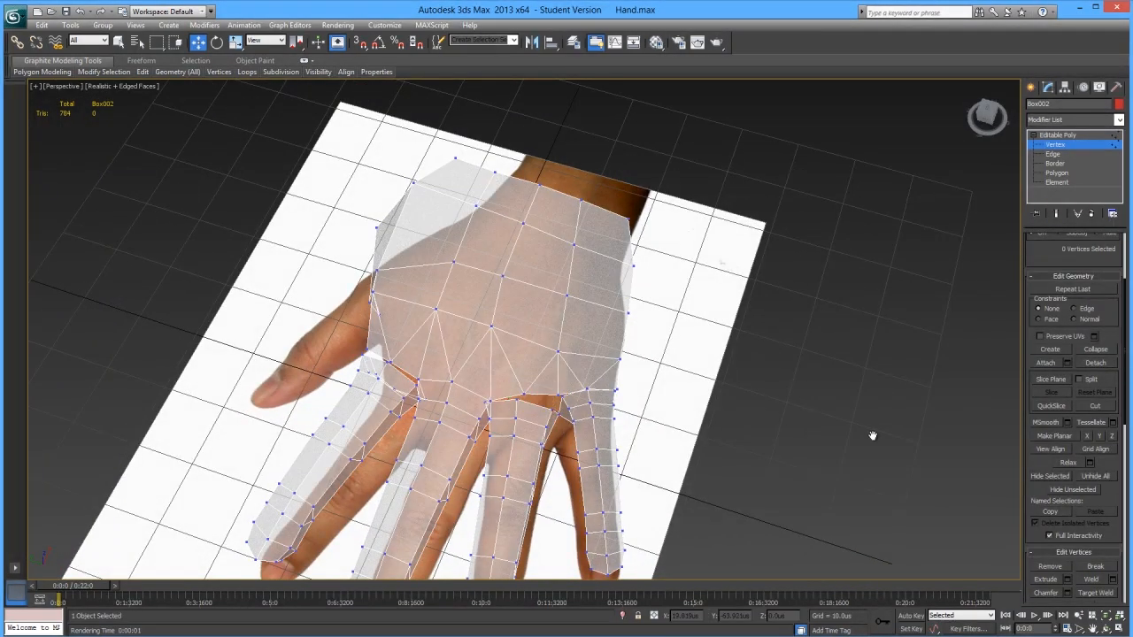
click(1095, 593)
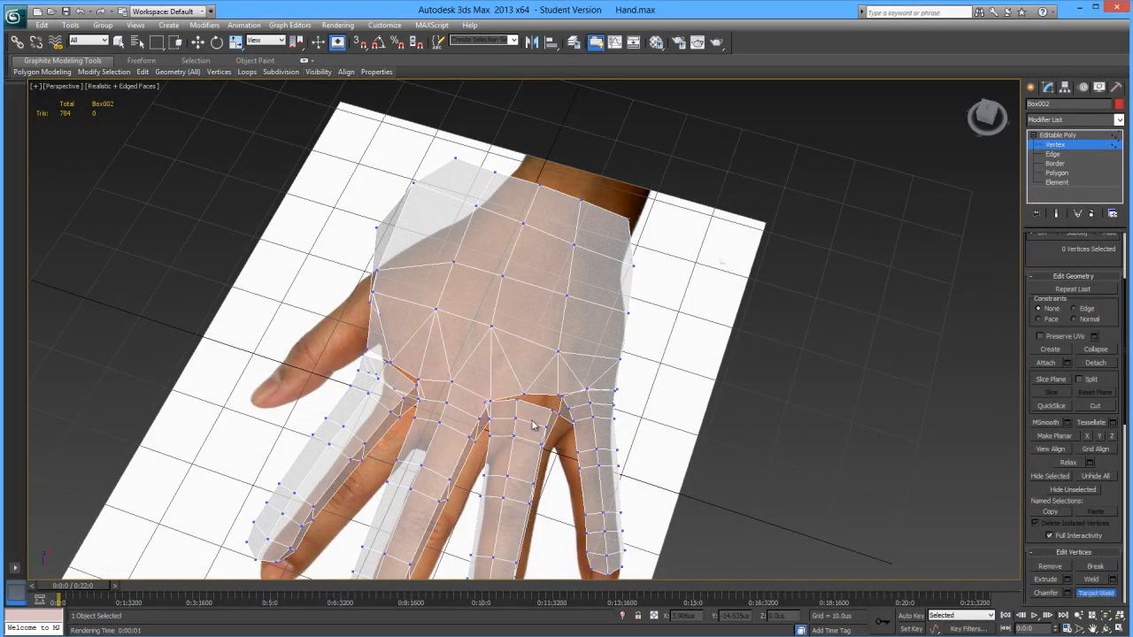
key(alt+x)
key(alt+x)
key(alt+x)
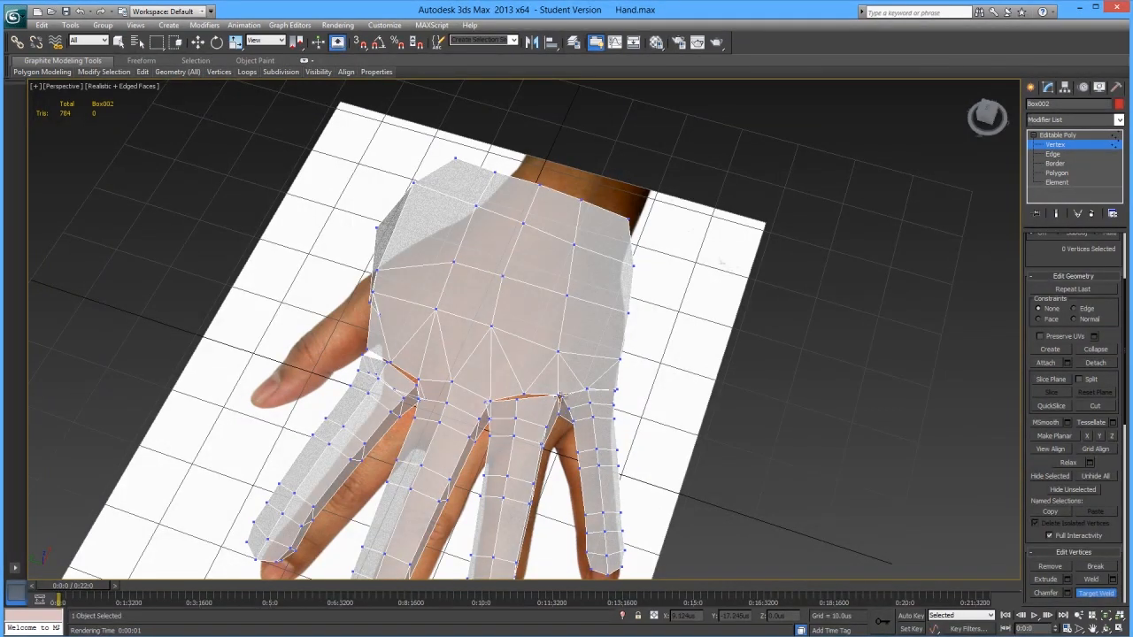
key(alt+x)
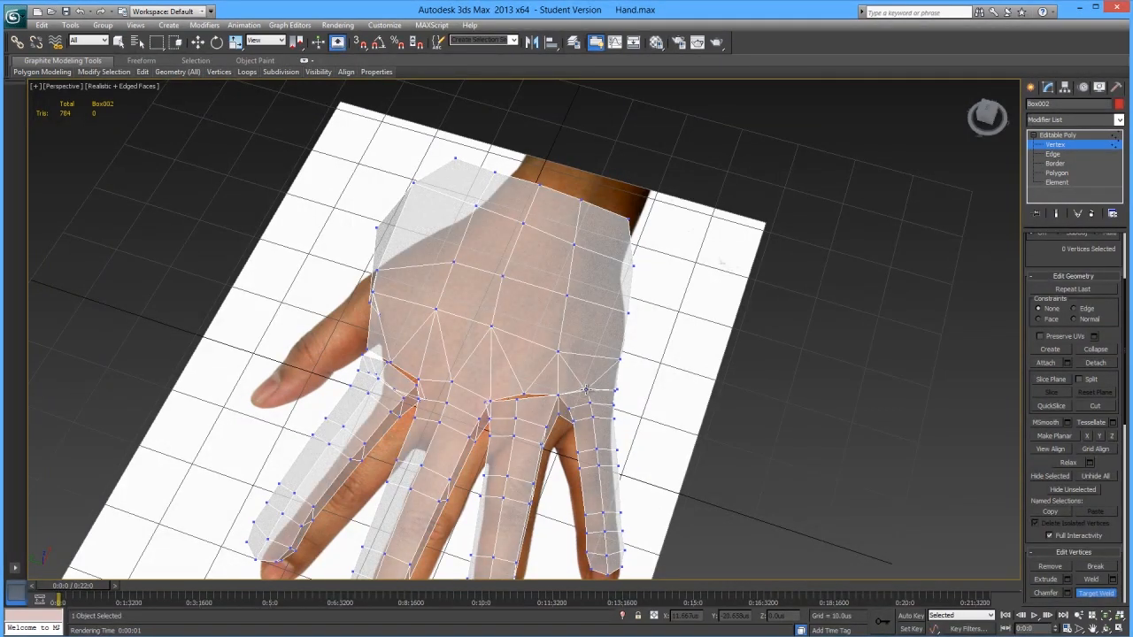
mouse_move(584, 390)
alt+middle_down()
mouse_move(590, 451)
mouse_move(537, 410)
mouse_move(614, 430)
mouse_move(652, 463)
mouse_move(611, 447)
alt+middle_up()
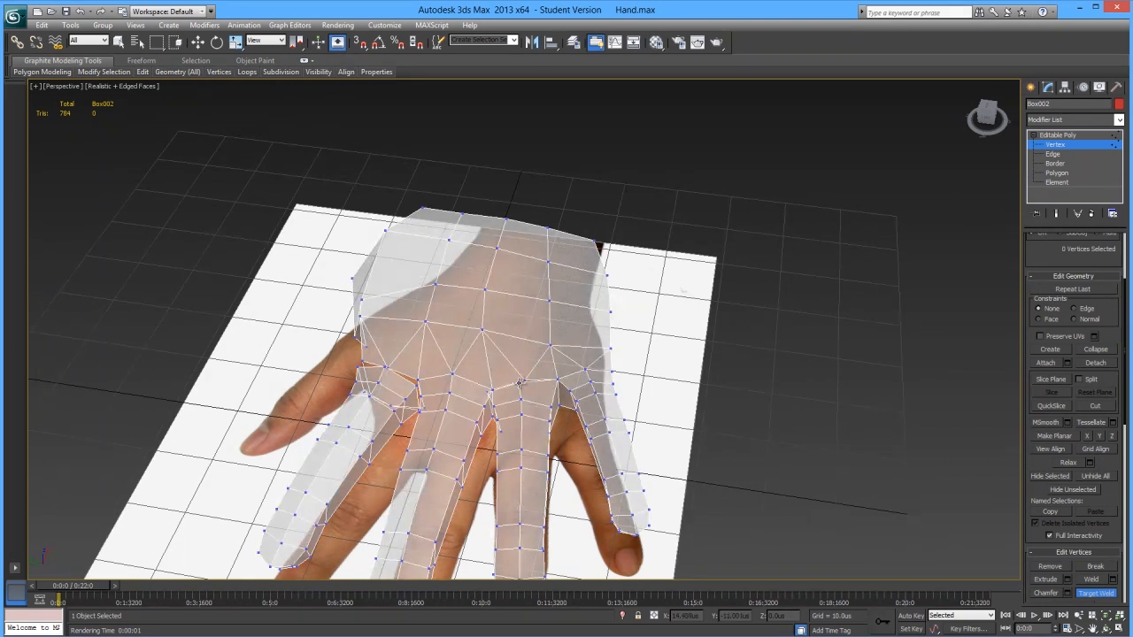
mouse_move(520, 381)
alt+middle_down()
mouse_move(539, 404)
mouse_move(467, 391)
mouse_move(470, 362)
mouse_move(519, 409)
alt+middle_up()
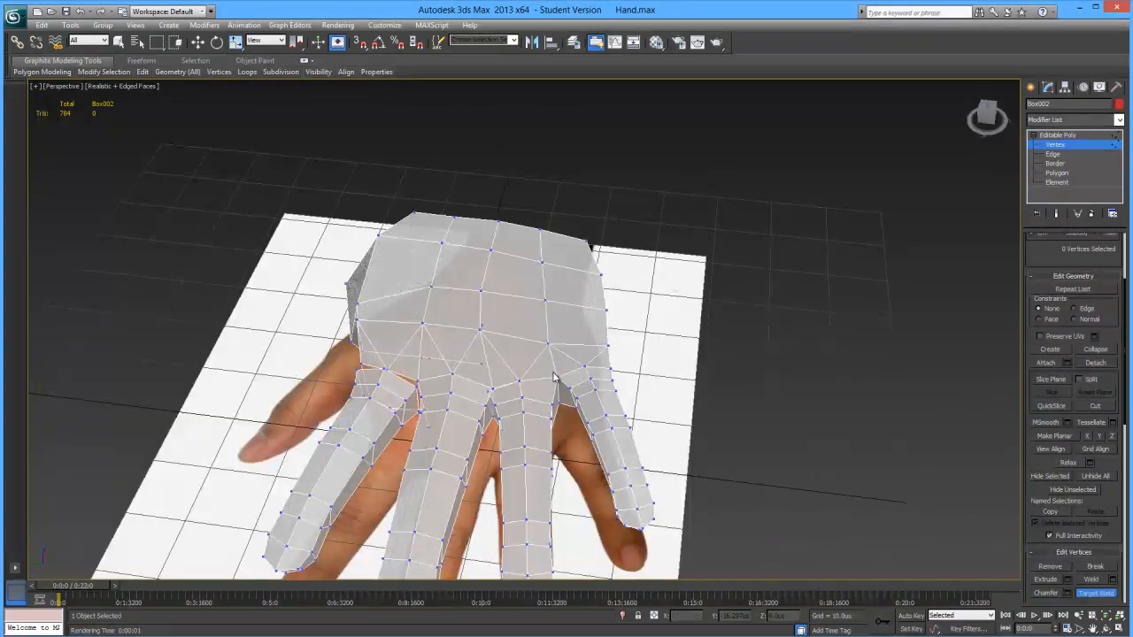
scroll(519, 413, up, 3)
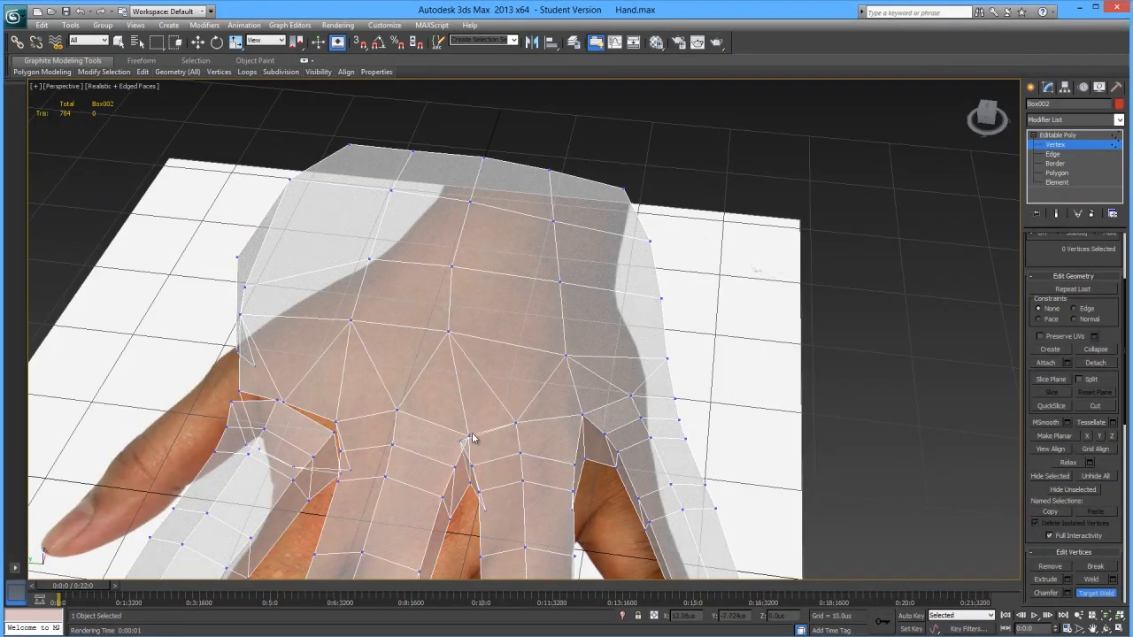
- Collapse the two underside vertices at the web between the index and middle fingers
key(alt+x)
alt+middle_drag(472, 438, 423, 459)
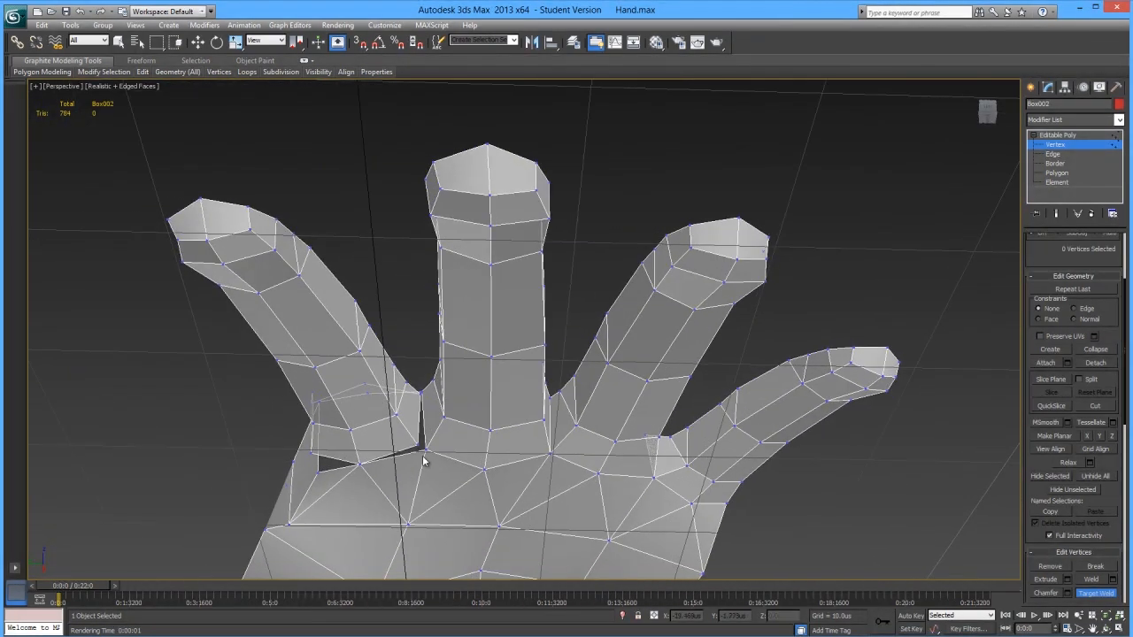
click(423, 453)
key(w)
ctrl+click(417, 445)
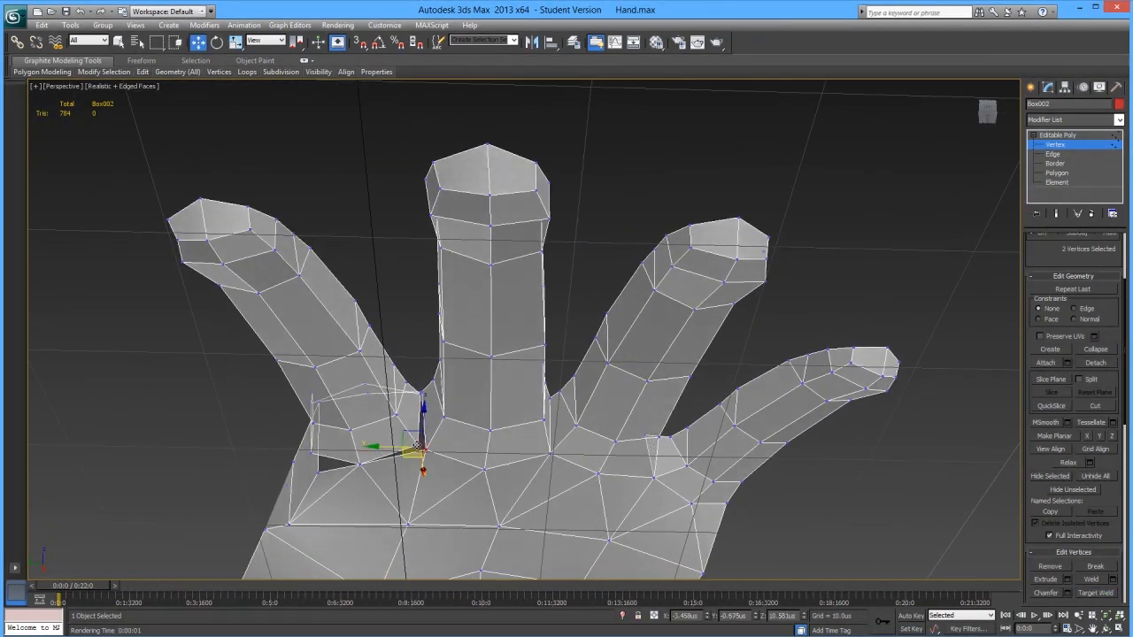
click(1096, 350)
- Target weld the palm's remaining open vertices to the index finger's base along the back and outer side of the hand
alt+middle_drag(389, 434, 389, 504)
key(alt+x)
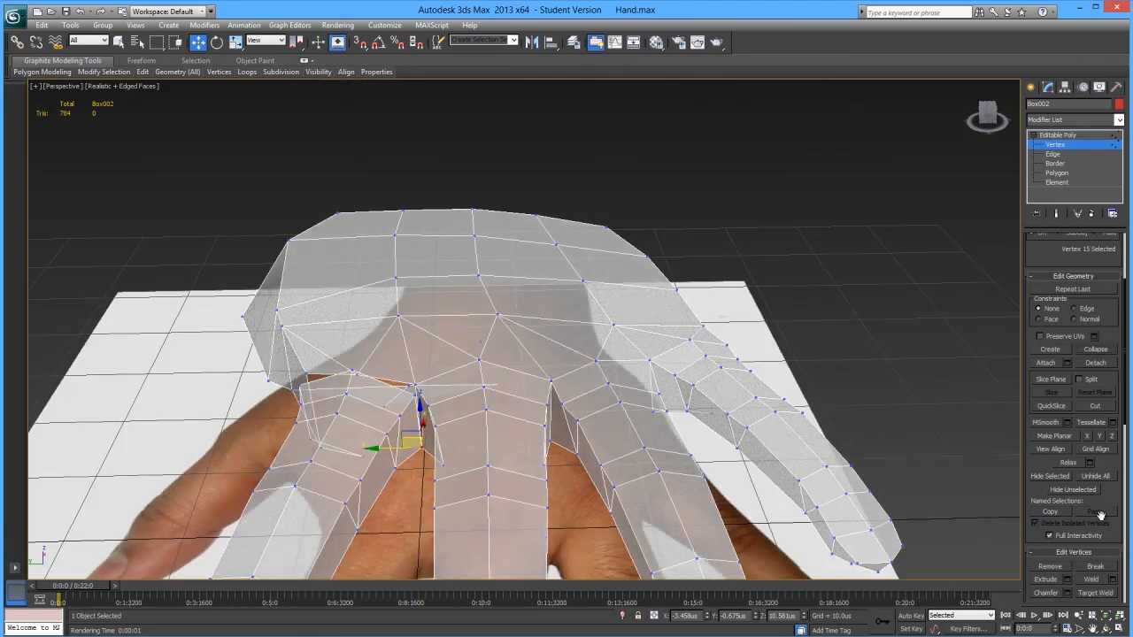
click(1096, 593)
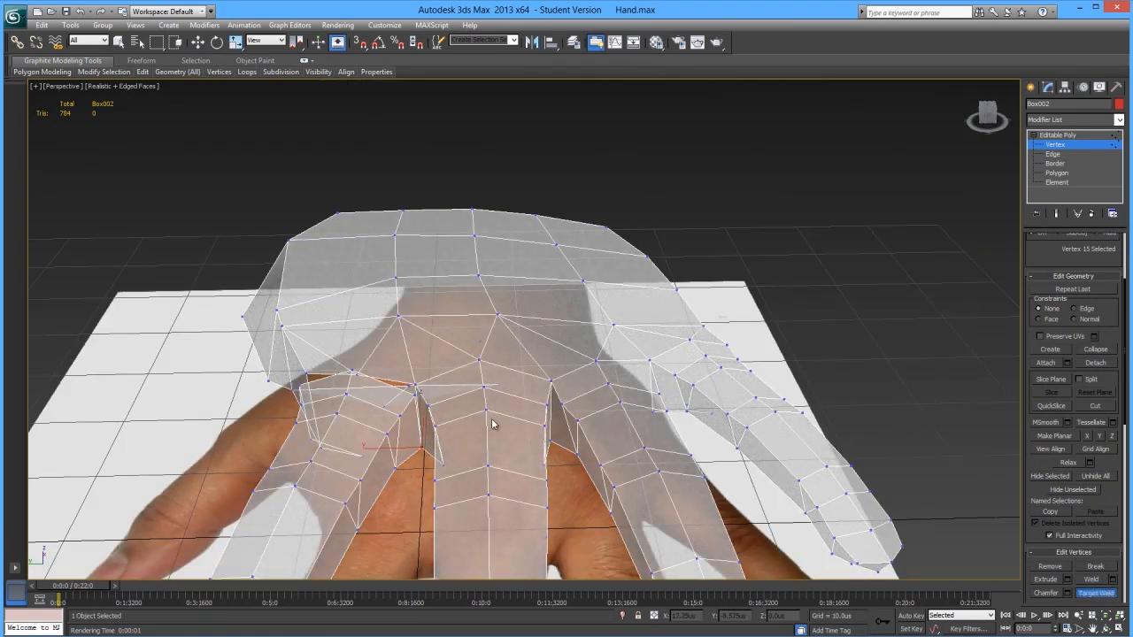
key(alt+x)
alt+middle_drag(414, 394, 403, 386)
key(alt+x)
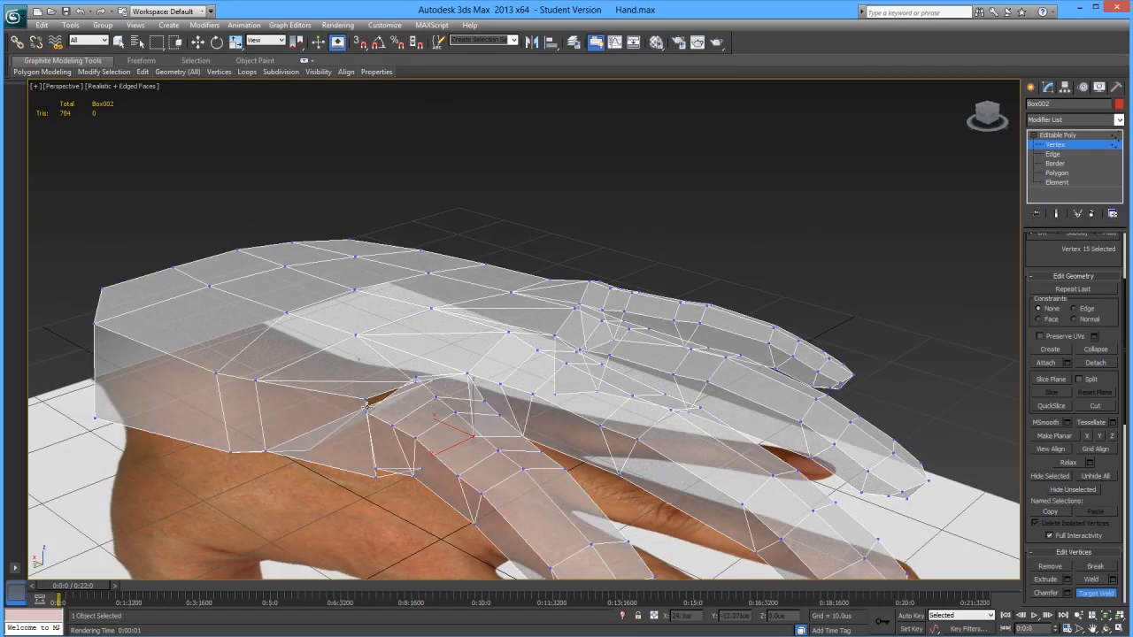
mouse_move(368, 411)
alt+middle_down()
mouse_move(371, 431)
mouse_move(376, 405)
alt+middle_up()
click(381, 449)
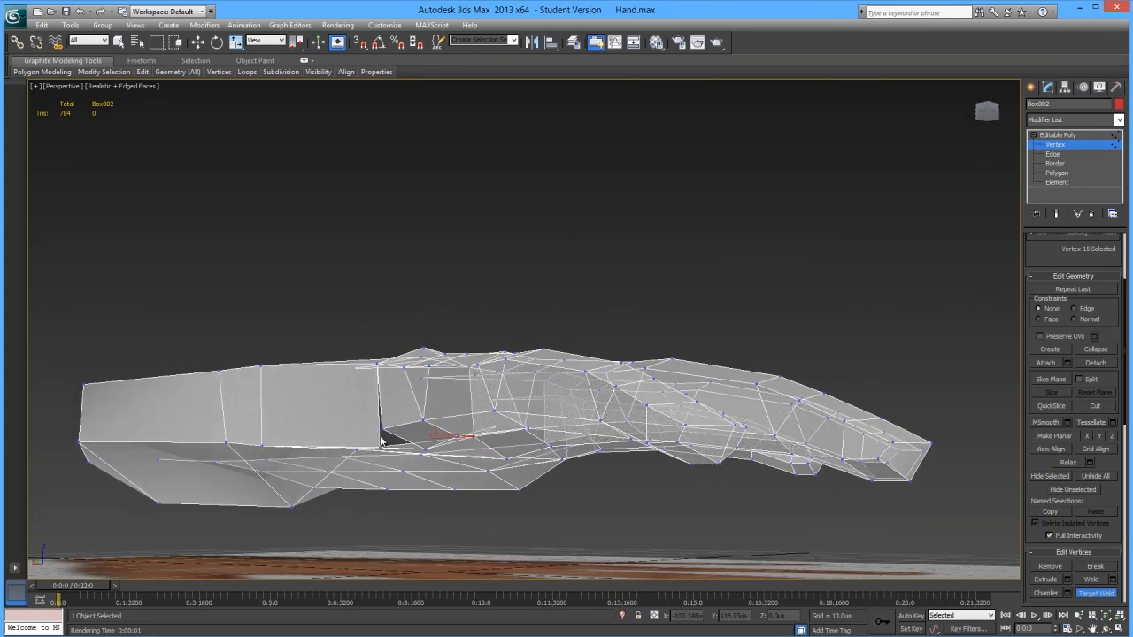
click(382, 430)
- Adjust the height of the lower edge vertices along the little-finger side of the palm, raising the one nearest the fingers
alt+middle_drag(386, 455, 343, 440)
scroll(551, 438, down, 3)
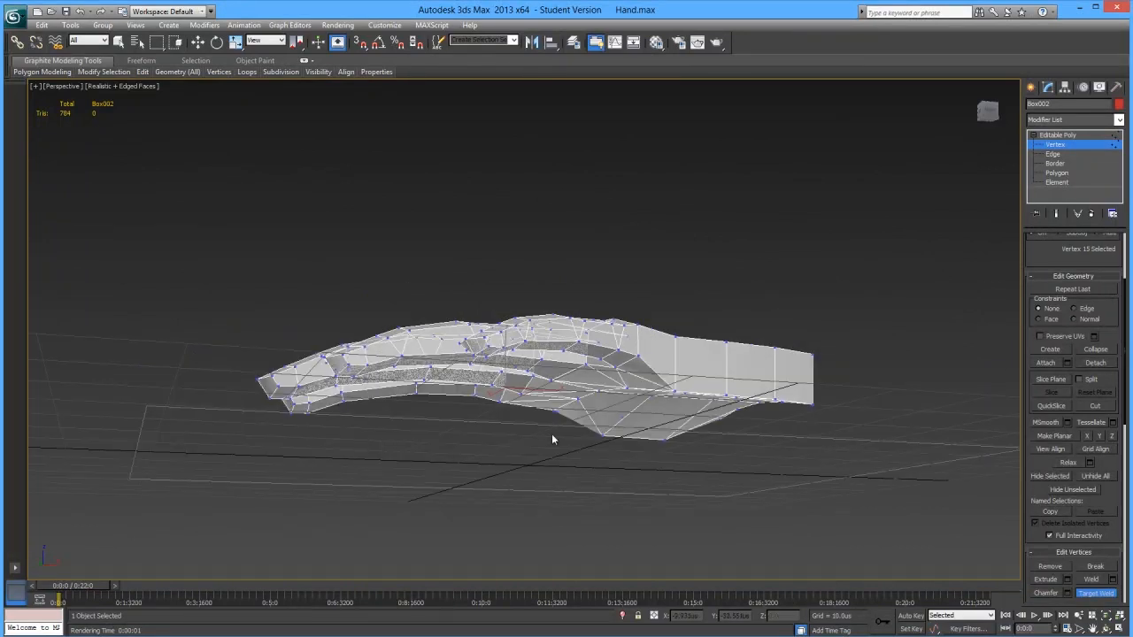
alt+middle_drag(551, 437, 552, 449)
key(w)
click(618, 418)
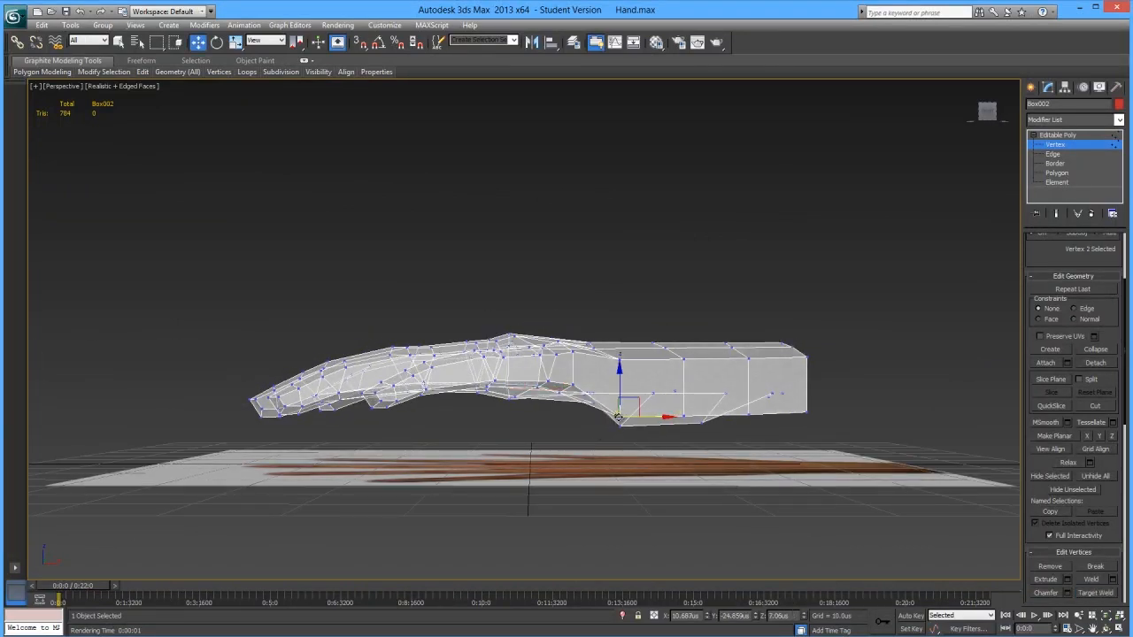
drag(623, 384, 628, 372)
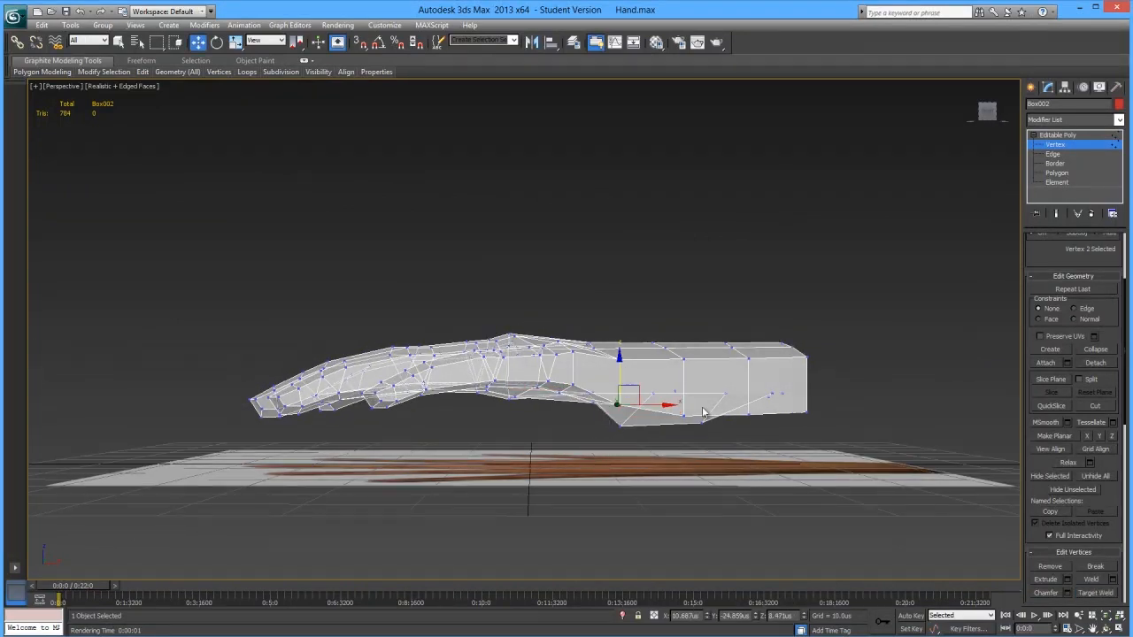
ctrl+click(682, 415)
alt+middle_drag(814, 410, 816, 412)
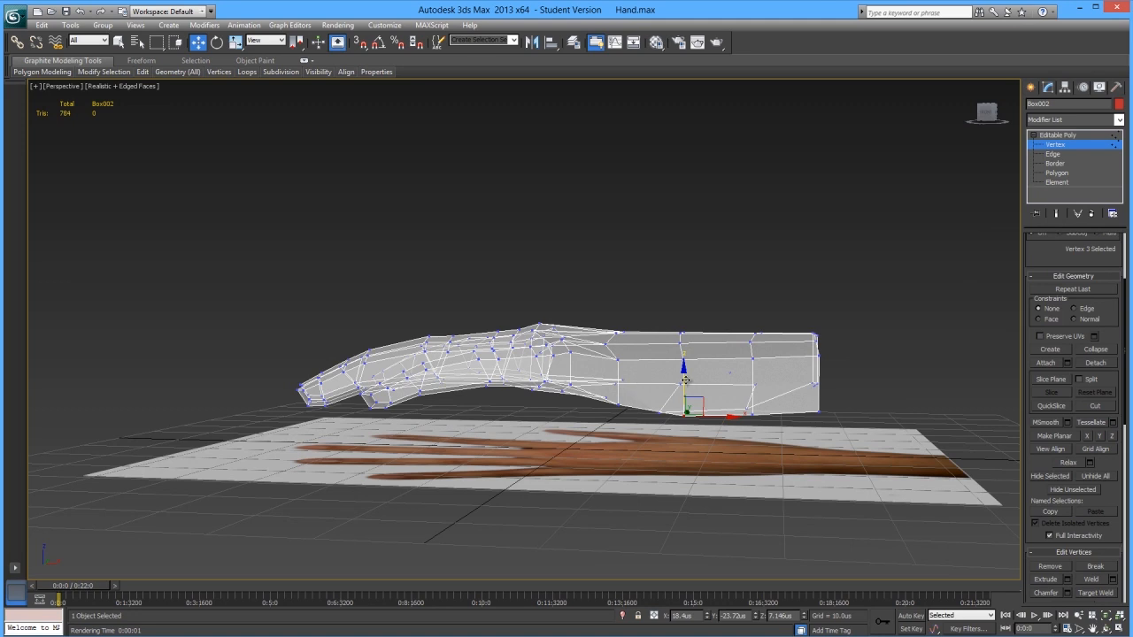
click(762, 461)
- Lower four underside palm vertices running from the wrist toward the fingers on the little-finger side by about 2 us
alt+middle_drag(763, 461, 602, 423)
click(517, 331)
ctrl+click(504, 345)
ctrl+click(491, 361)
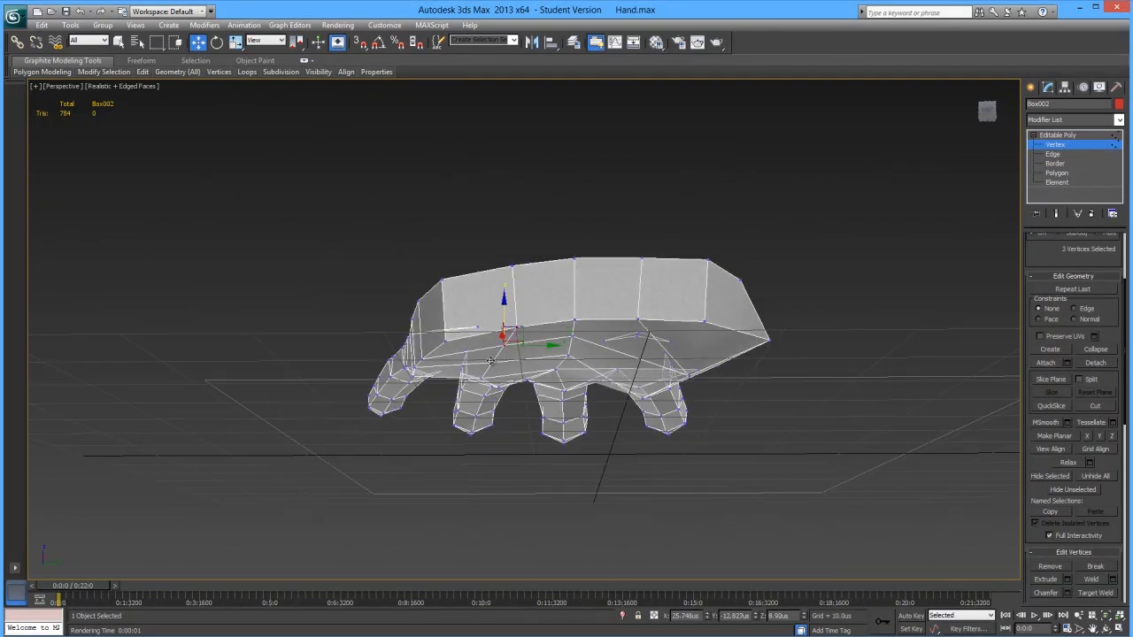
ctrl+click(478, 376)
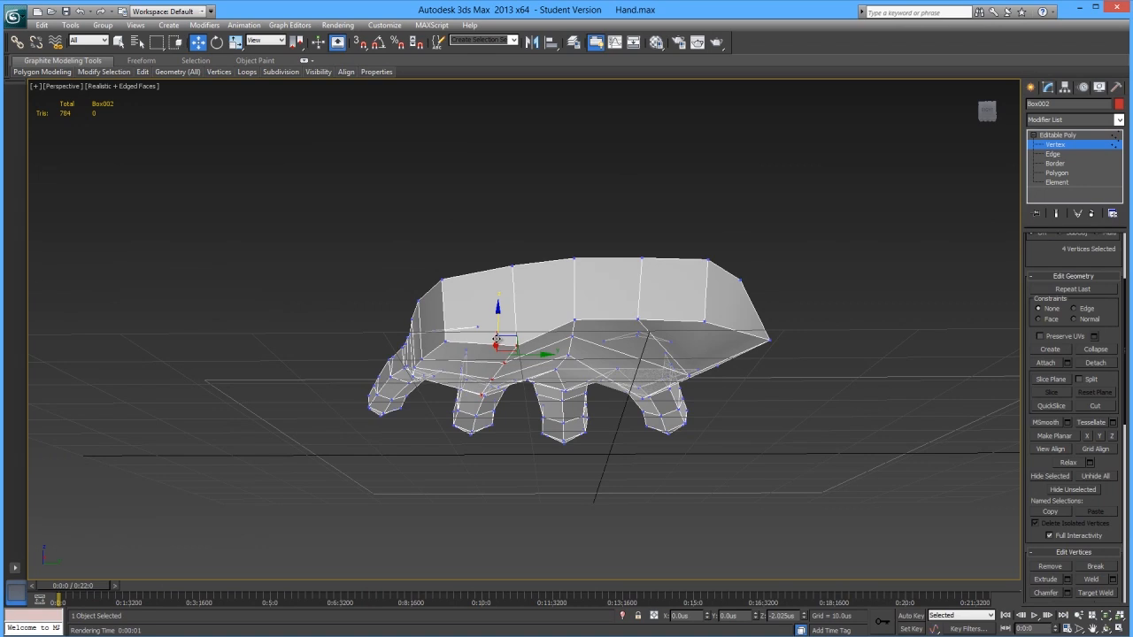
alt+middle_drag(622, 357, 492, 377)
- Select the row of four vertices crossing the middle of the palm's underside and raise it slightly
key(l)
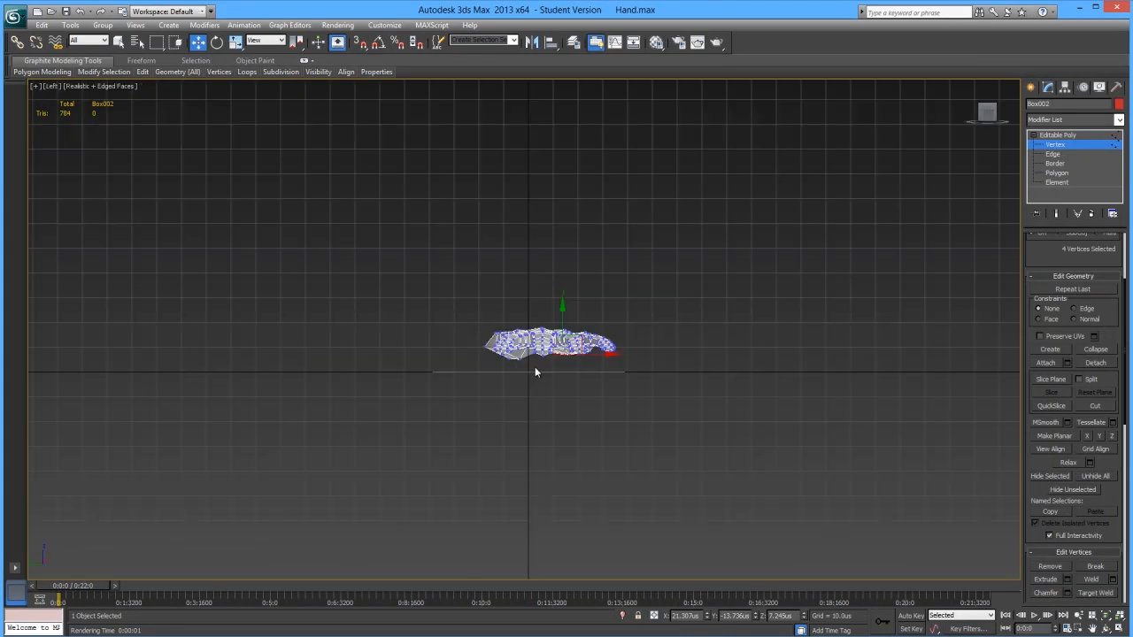
scroll(534, 366, up, 4)
key(f)
middle_drag(566, 323, 505, 376)
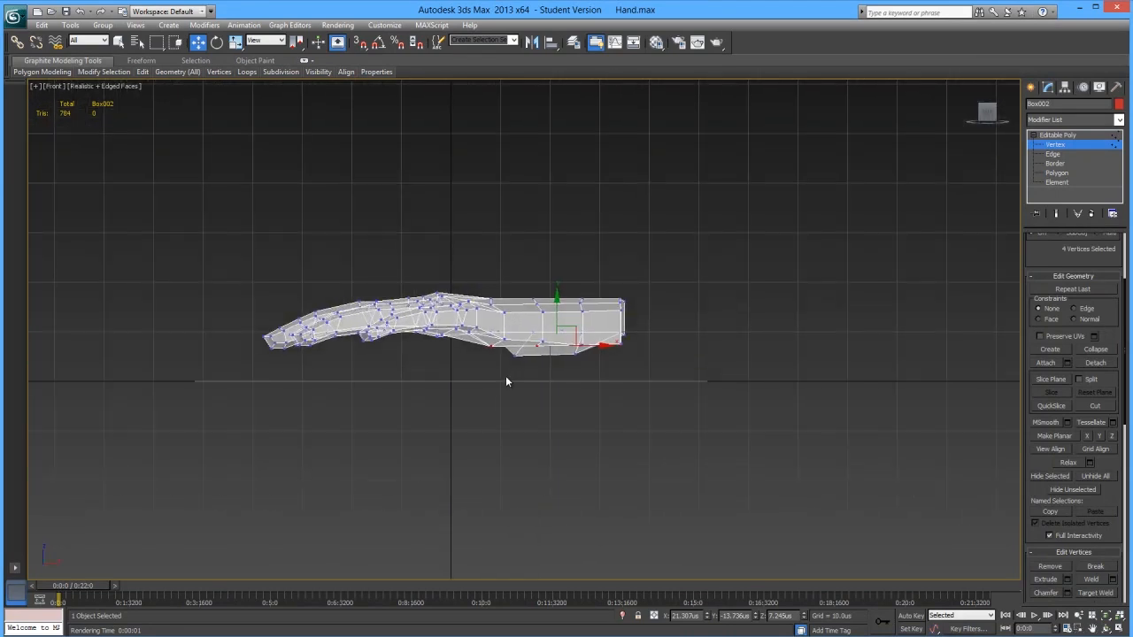
scroll(505, 376, up, 3)
click(571, 392)
drag(531, 344, 531, 345)
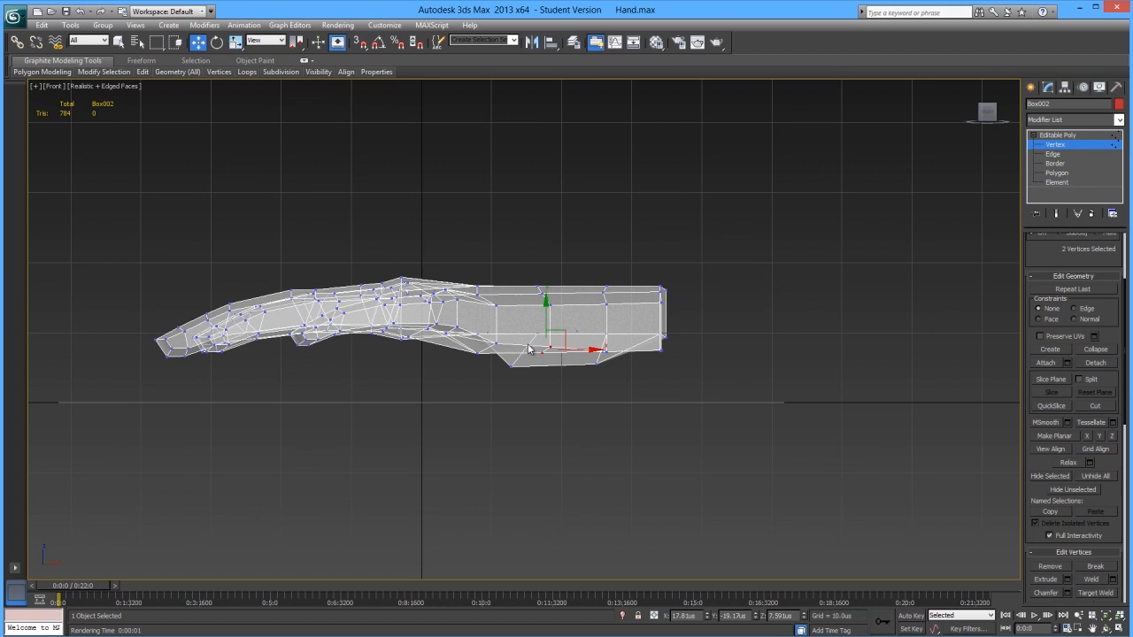
key(p)
alt+middle_drag(534, 354, 549, 282)
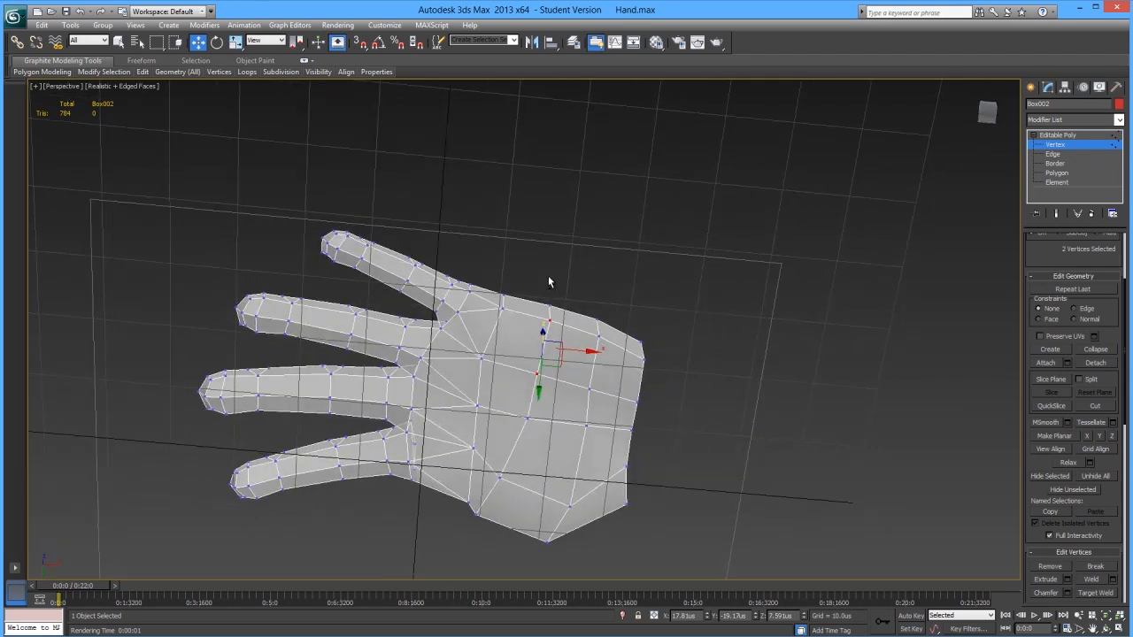
ctrl+click(529, 417)
ctrl+click(496, 476)
alt+middle_drag(497, 475, 505, 540)
key(shift+z)
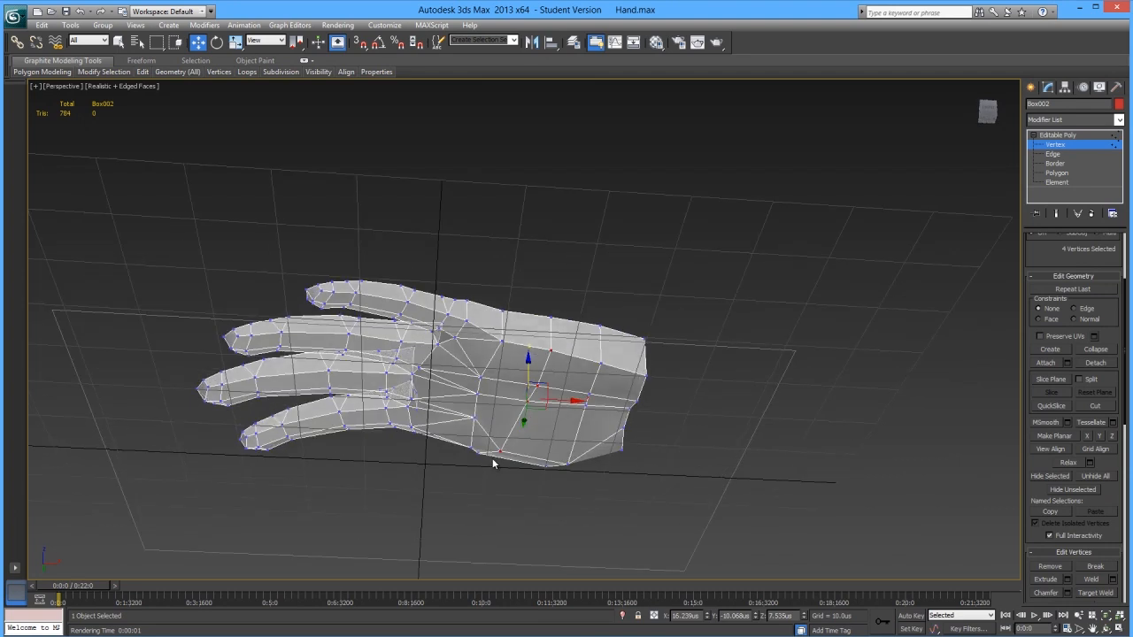
alt+middle_drag(528, 377, 521, 416)
drag(529, 376, 529, 369)
- Raise a single vertex on the palm's underside slightly to even out its curvature
alt+middle_drag(529, 370, 700, 380)
ctrl+click(591, 398)
click(642, 392)
mouse_move(640, 352)
alt+middle_down()
mouse_move(643, 363)
mouse_move(587, 405)
mouse_move(660, 400)
mouse_move(647, 410)
mouse_move(641, 369)
alt+middle_up()
drag(641, 369, 640, 362)
- Lower a bottom vertex on the wrist edge and a second nearby underside vertex to round the heel of the palm
click(564, 445)
alt+middle_drag(564, 445, 604, 395)
click(607, 390)
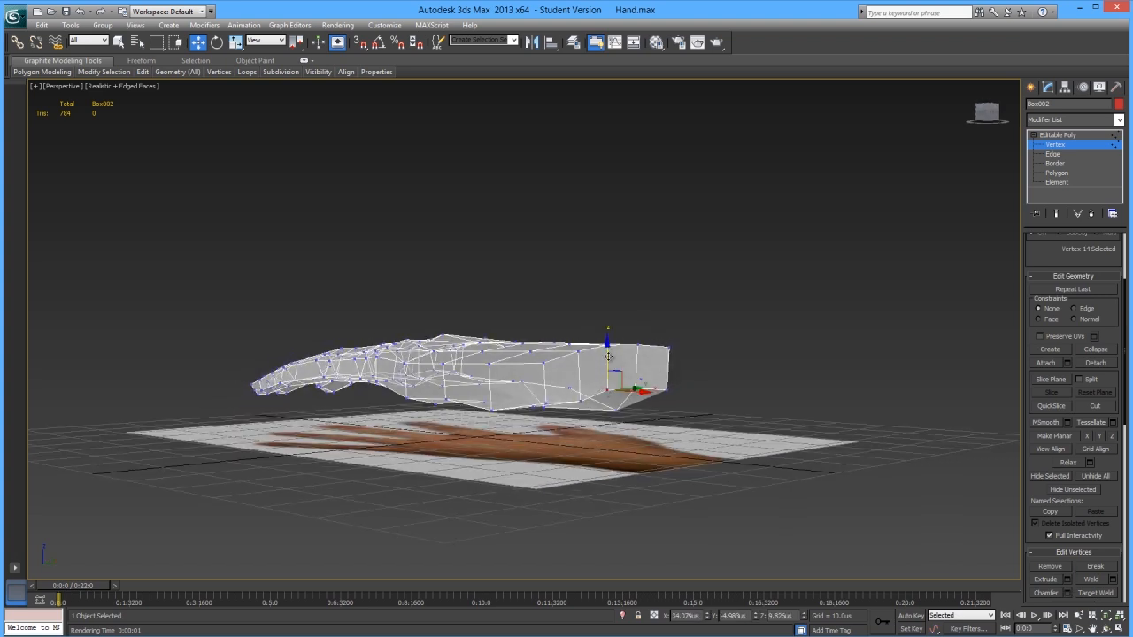
drag(608, 356, 611, 371)
click(580, 399)
drag(580, 365, 580, 379)
- Lower a pair of underside palm vertices by about 1 us and another nearby vertex to smooth the palm's bulge
alt+middle_drag(581, 375, 960, 400)
click(619, 395)
click(663, 393)
drag(674, 379, 675, 380)
alt+middle_drag(706, 394, 607, 345)
click(601, 348)
ctrl+click(601, 341)
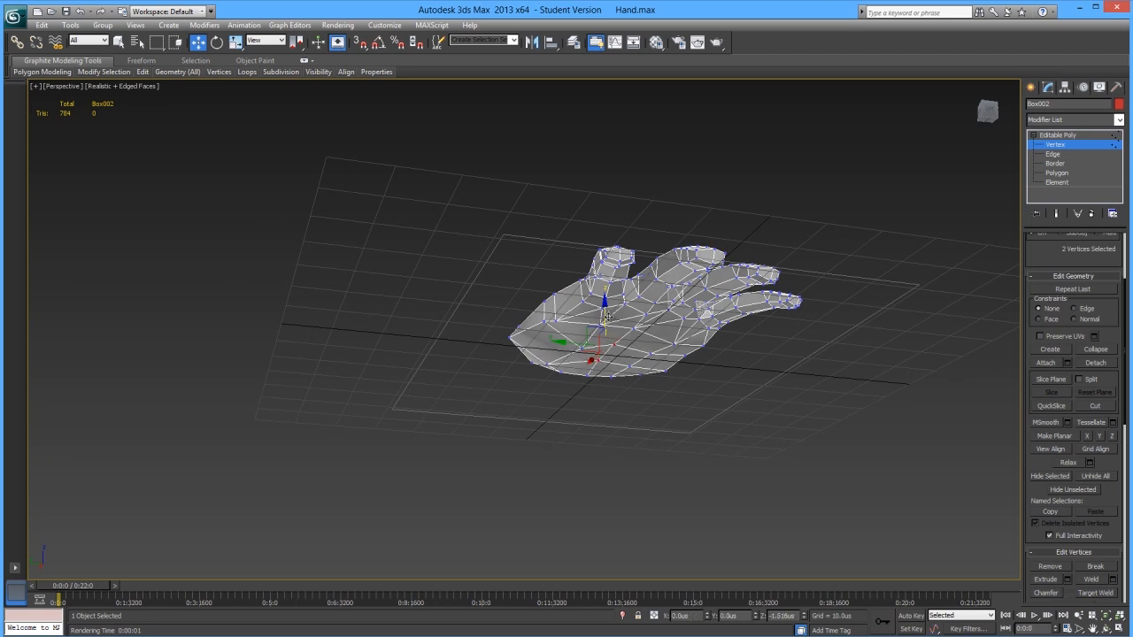
alt+middle_drag(607, 335, 640, 319)
click(651, 335)
drag(648, 307, 649, 313)
alt+middle_drag(650, 316, 710, 413)
click(709, 414)
- Extrude the polygon on the thumb side of the palm's underside by 3.727 us to start the thumb
click(1054, 166)
click(1056, 173)
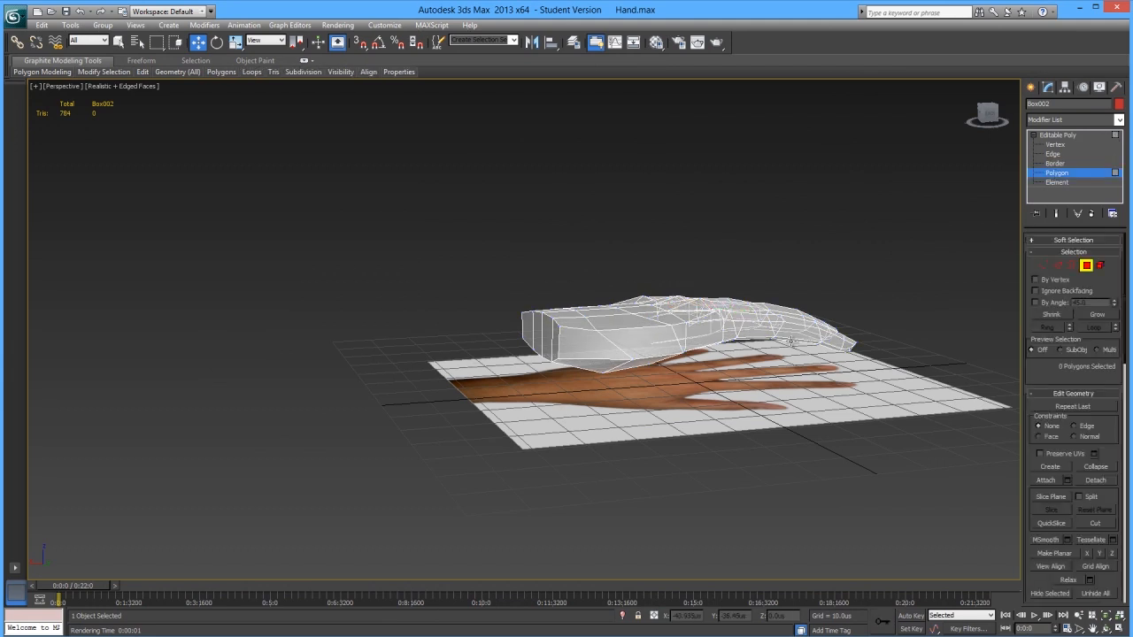
alt+middle_drag(731, 370, 721, 298)
click(569, 343)
alt+middle_drag(569, 344, 602, 409)
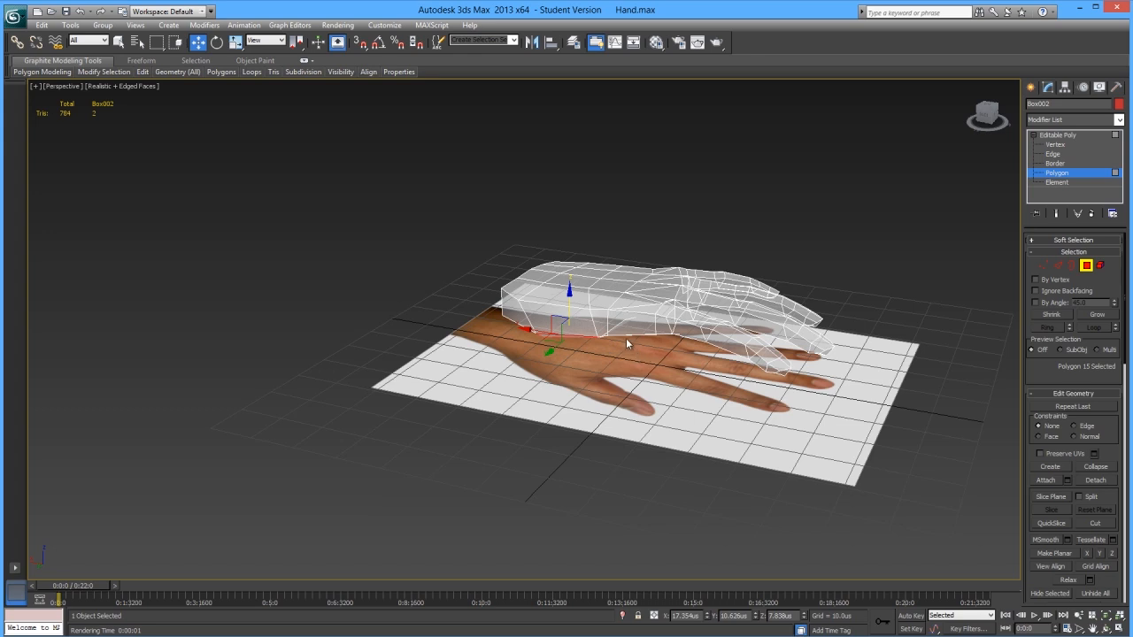
scroll(1114, 446, down, 5)
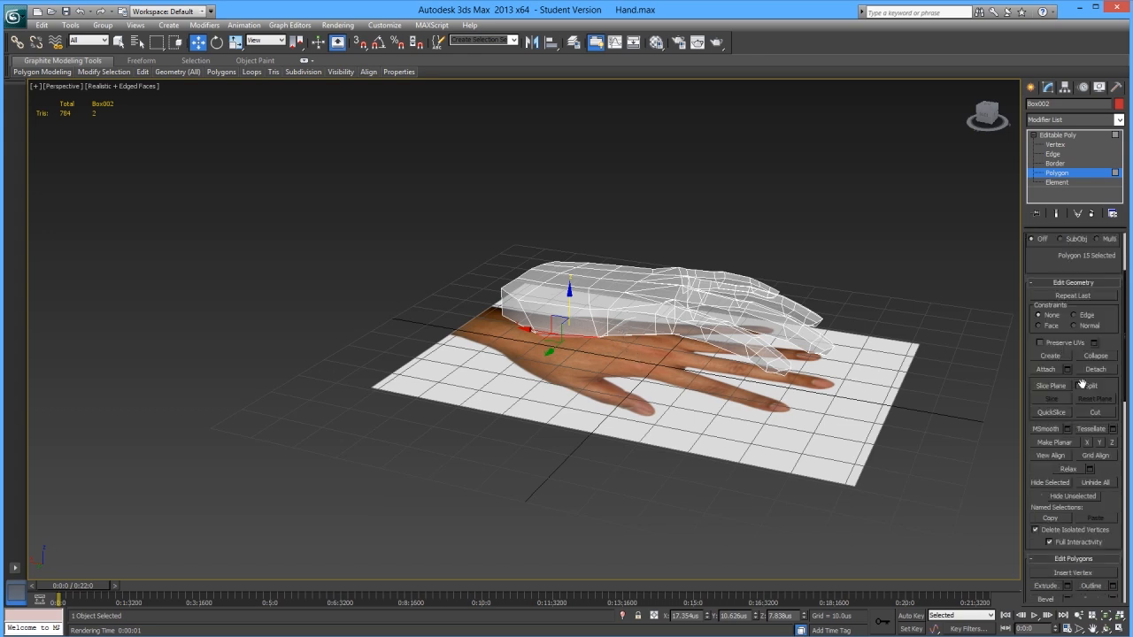
click(1068, 440)
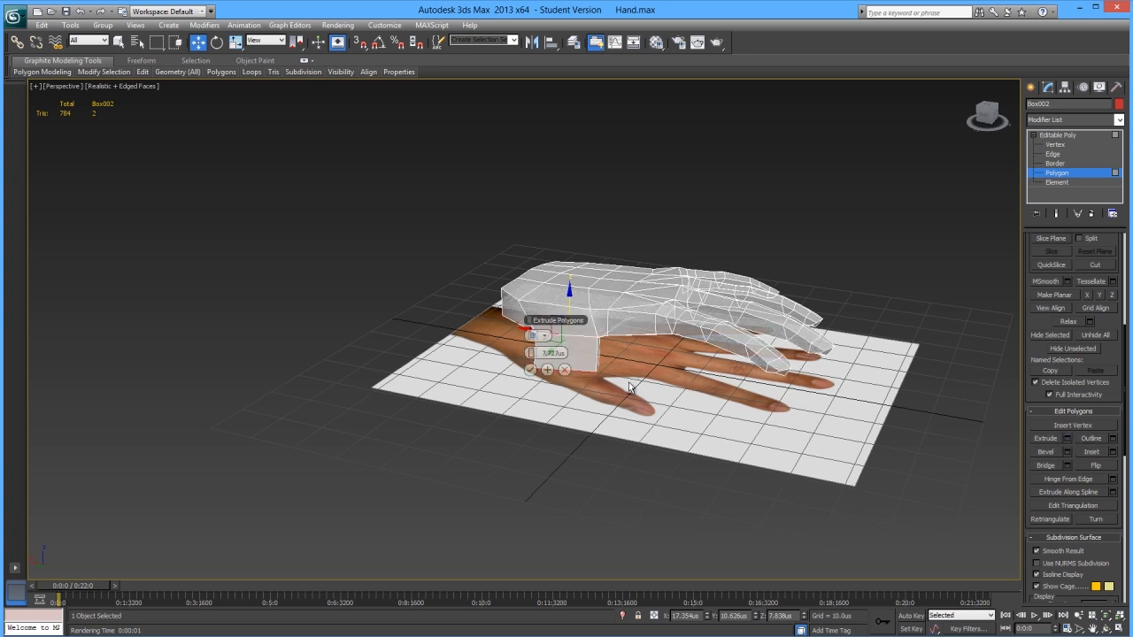
alt+middle_drag(650, 384, 620, 361)
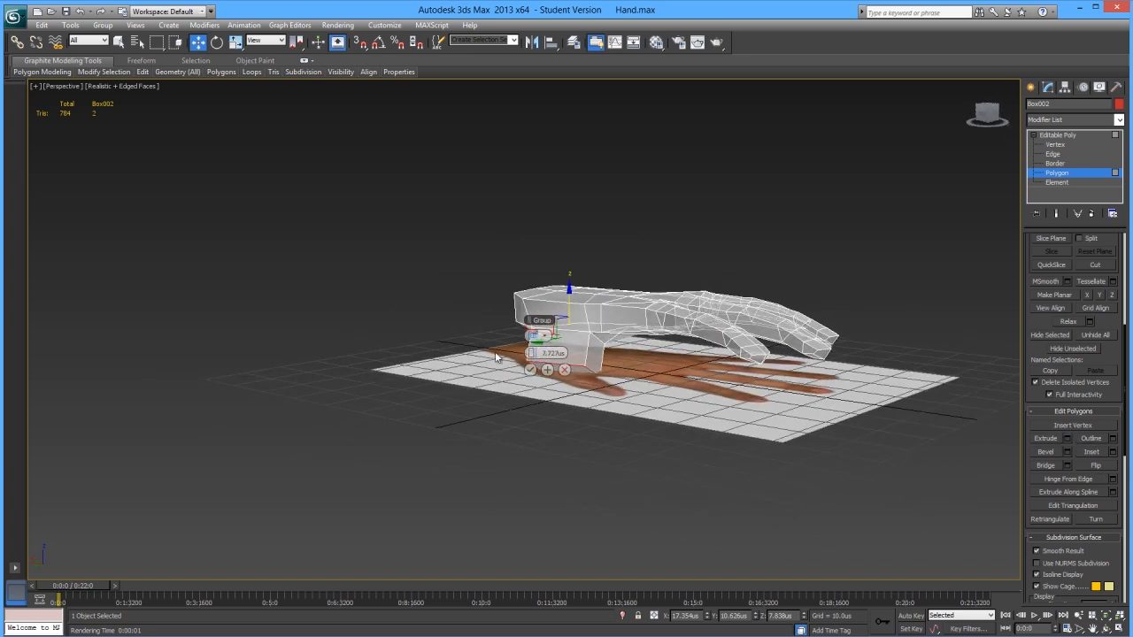
click(529, 371)
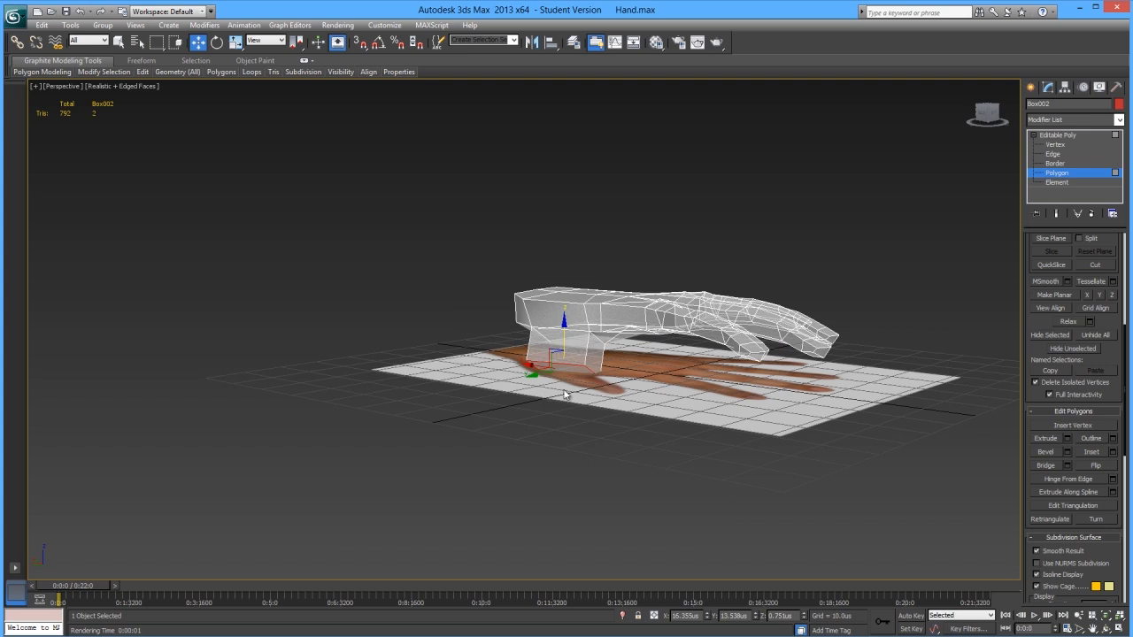
- Scale the extruded thumb's end polygon to about 57 percent, and move, rotate and resize it to match the thumb base in the photo
key(r)
drag(548, 402, 563, 405)
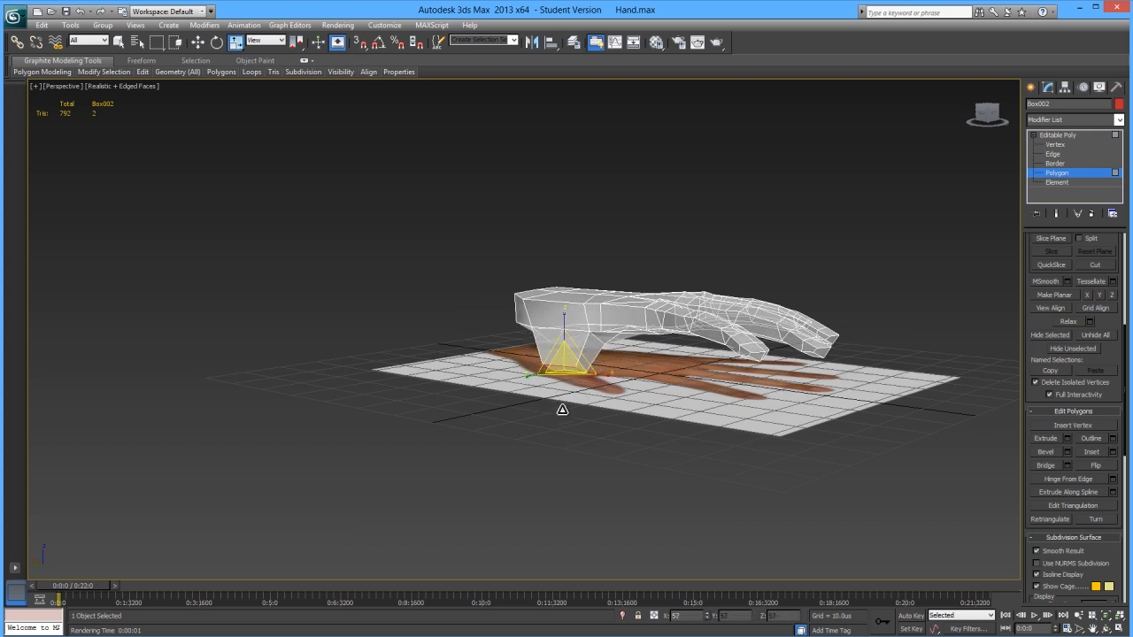
key(t)
scroll(568, 345, up, 4)
key(w)
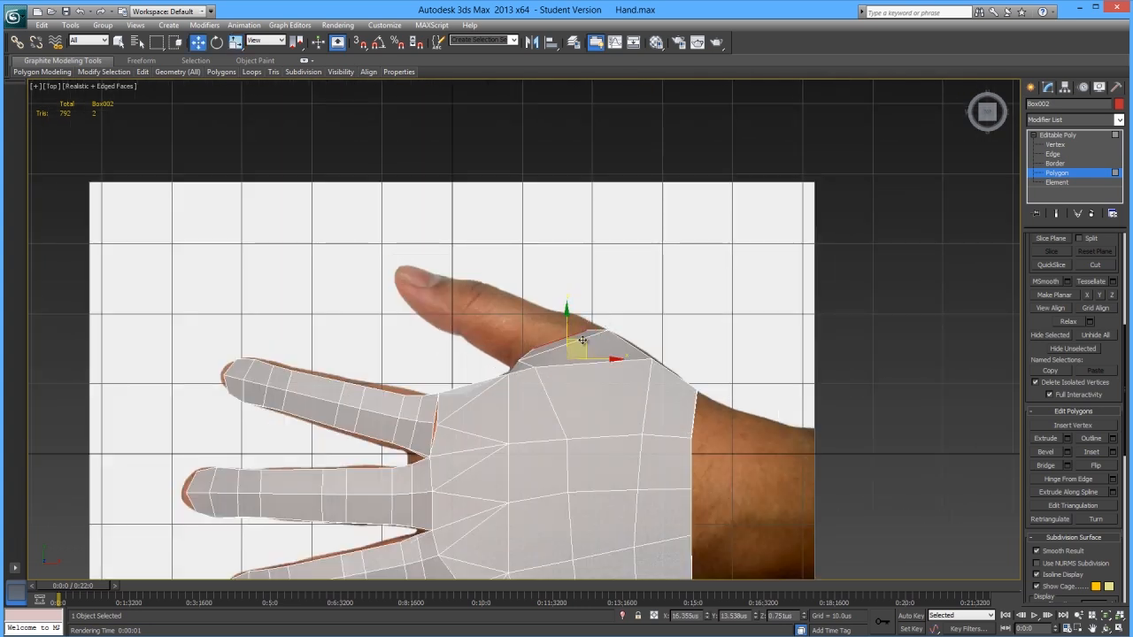
key(e)
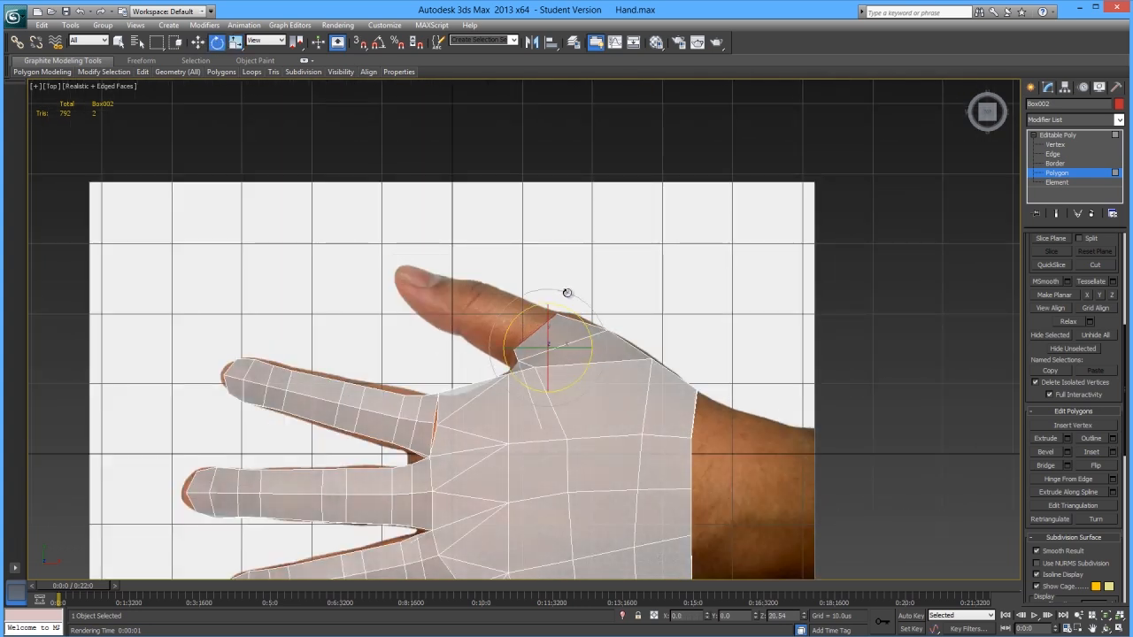
key(r)
drag(560, 341, 573, 321)
key(w)
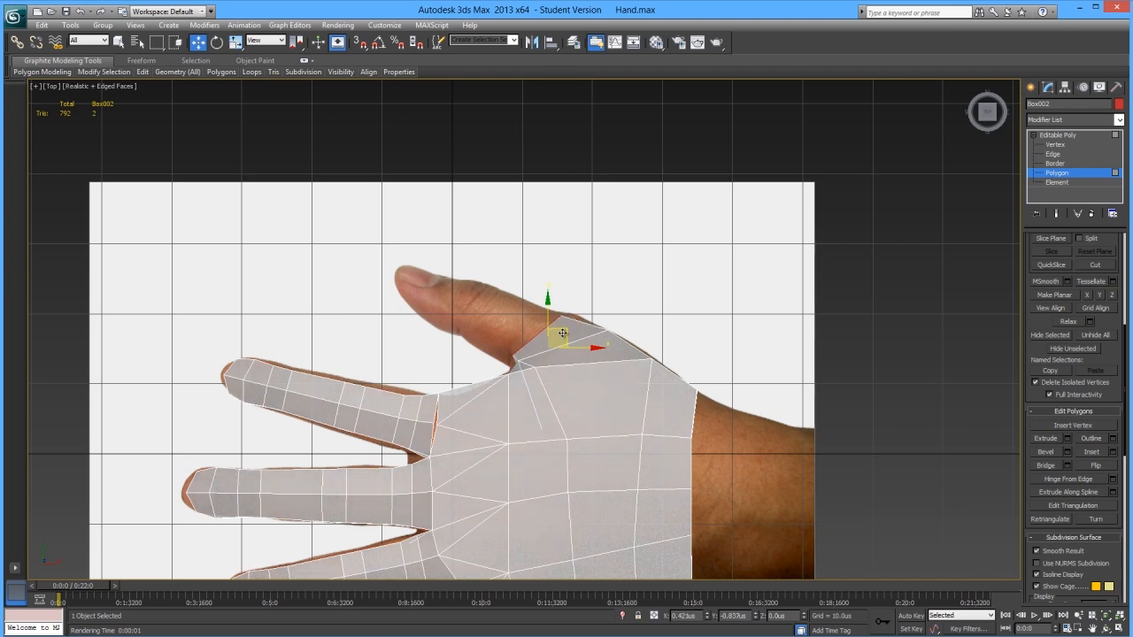
- Raise the whole hand model well above the reference image plane
click(614, 299)
click(1055, 145)
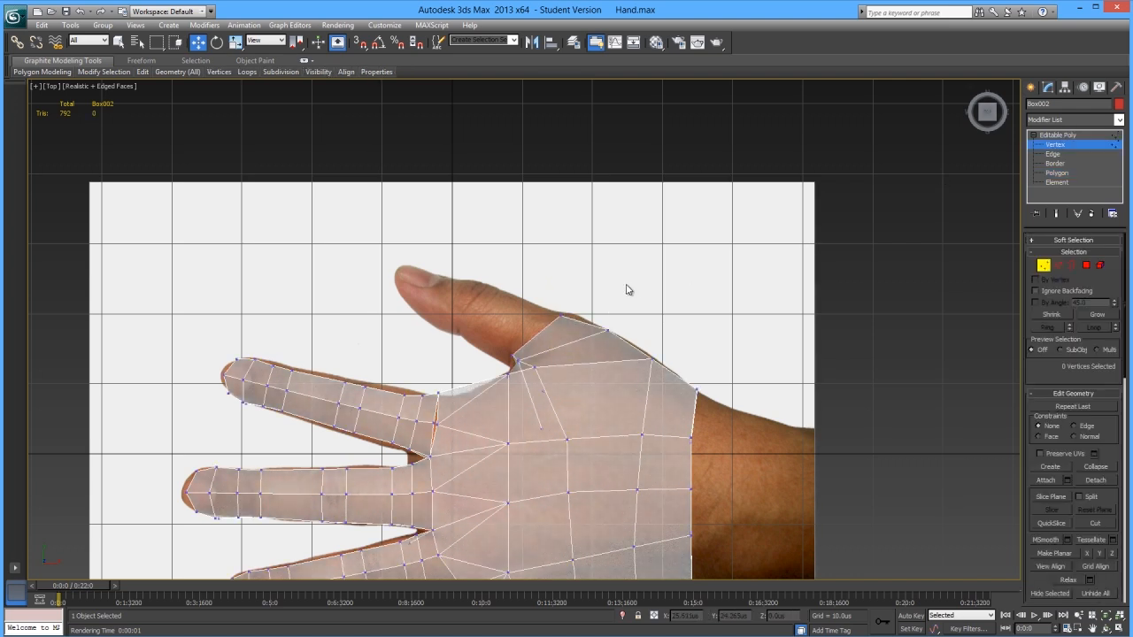
drag(544, 330, 545, 330)
alt+middle_drag(545, 329, 636, 263)
alt+middle_drag(601, 349, 620, 398)
click(1060, 135)
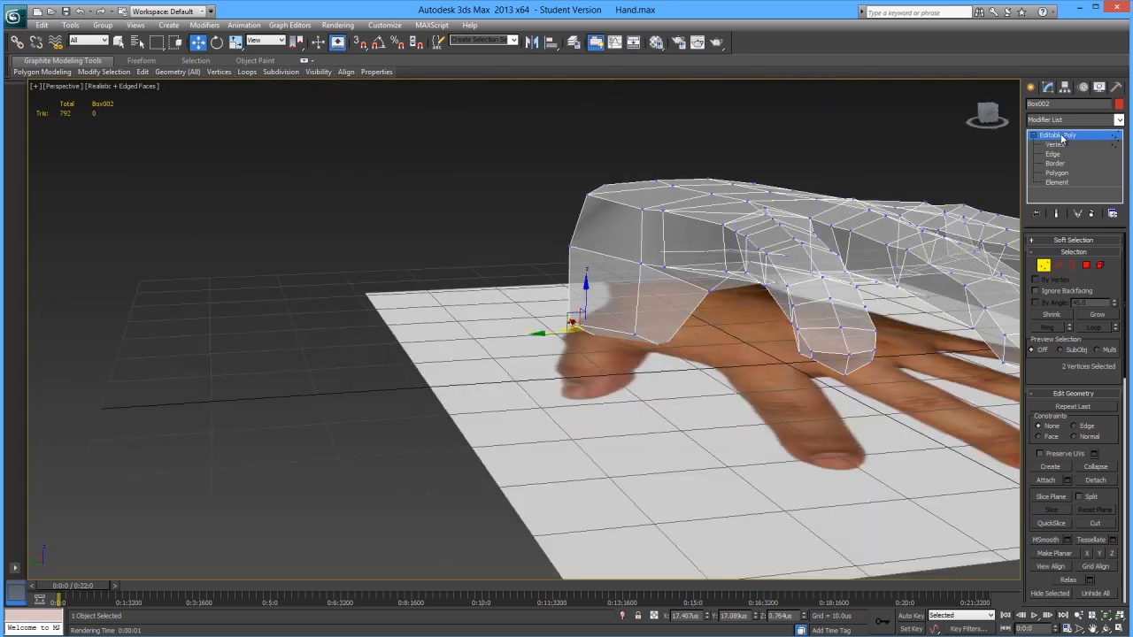
click(755, 304)
drag(751, 298, 706, 228)
- Extrude the thumb's end polygon to add another thumb segment
key(4)
click(613, 201)
key(t)
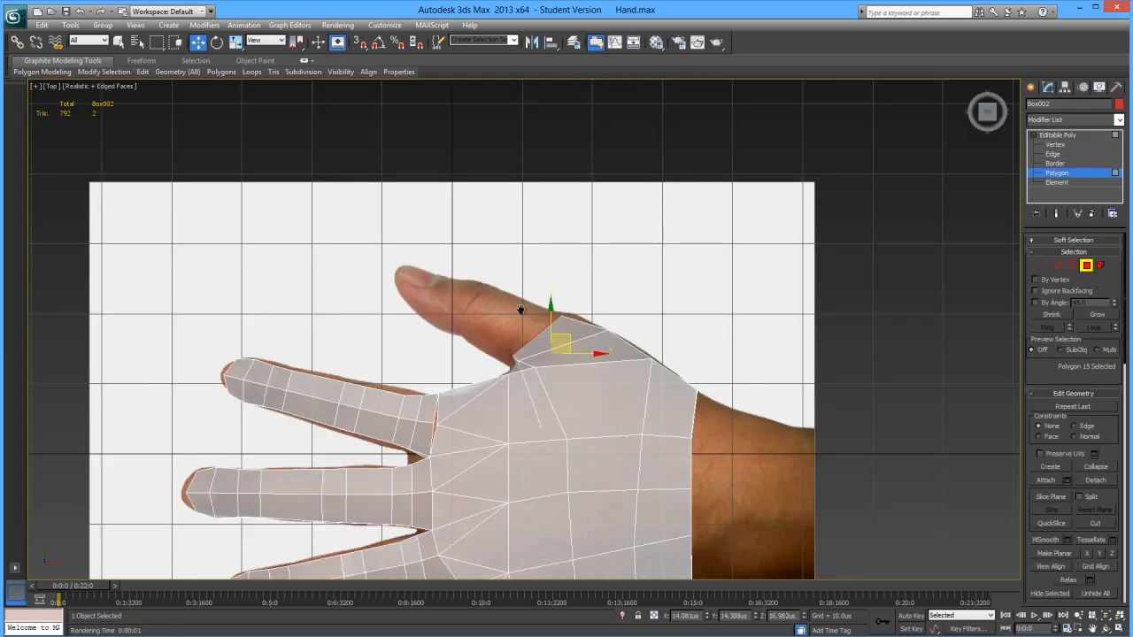
middle_drag(673, 186, 683, 190)
key(alt+x)
drag(1085, 443, 1085, 230)
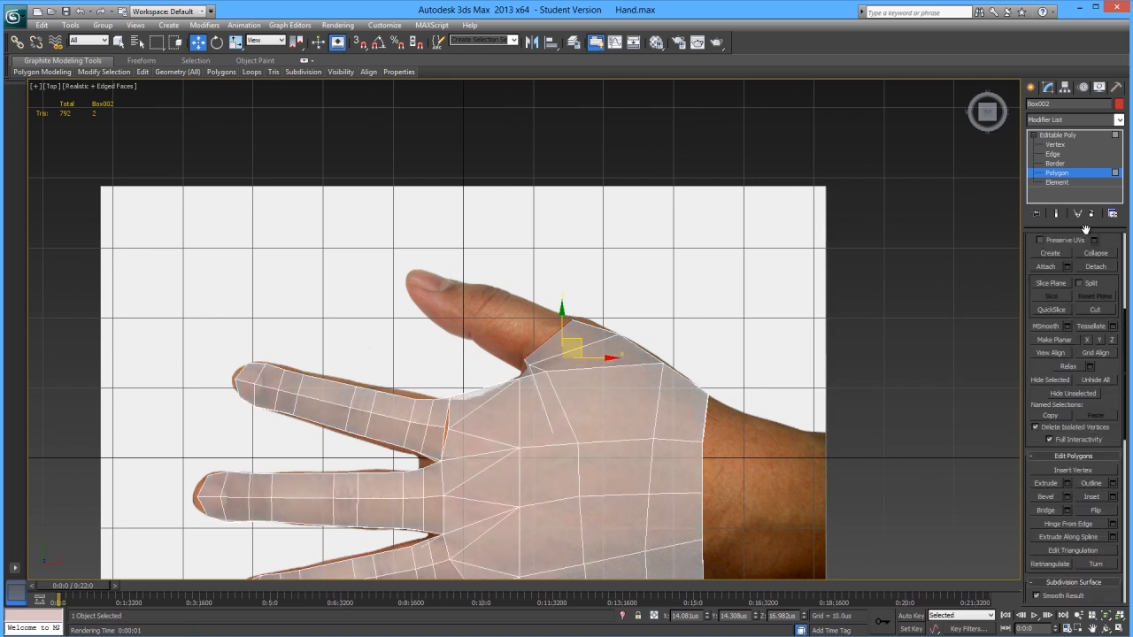
click(1066, 483)
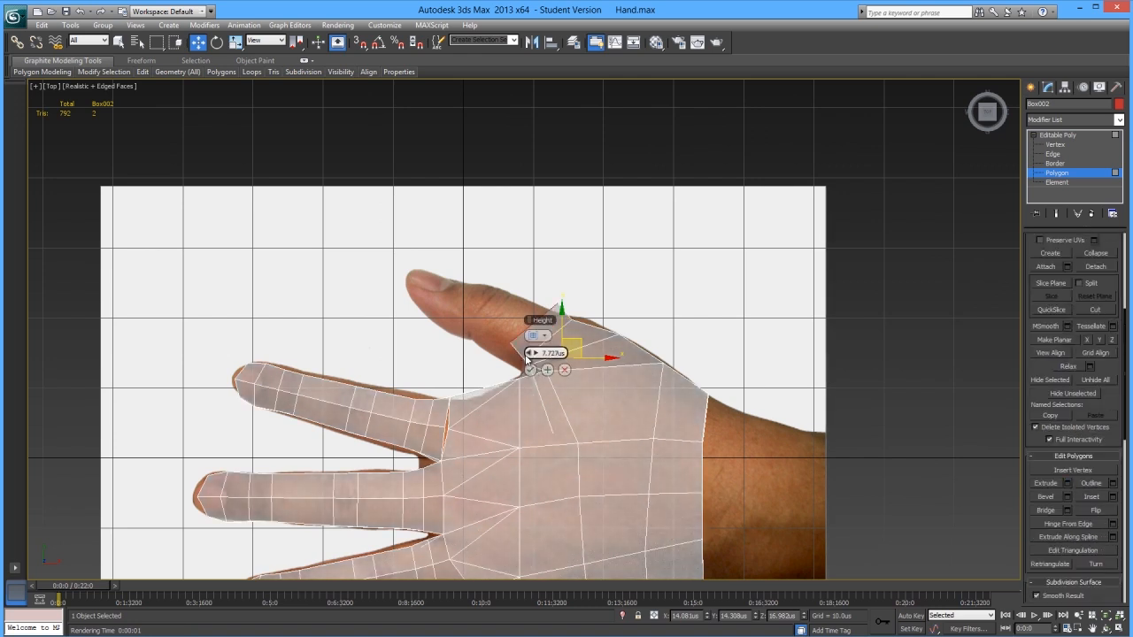
drag(539, 353, 505, 298)
click(531, 370)
- Scale the new segment's end polygon and move it along the photo's thumb with the model see-through
key(alt+x)
key(alt+x)
key(r)
key(alt+x)
key(w)
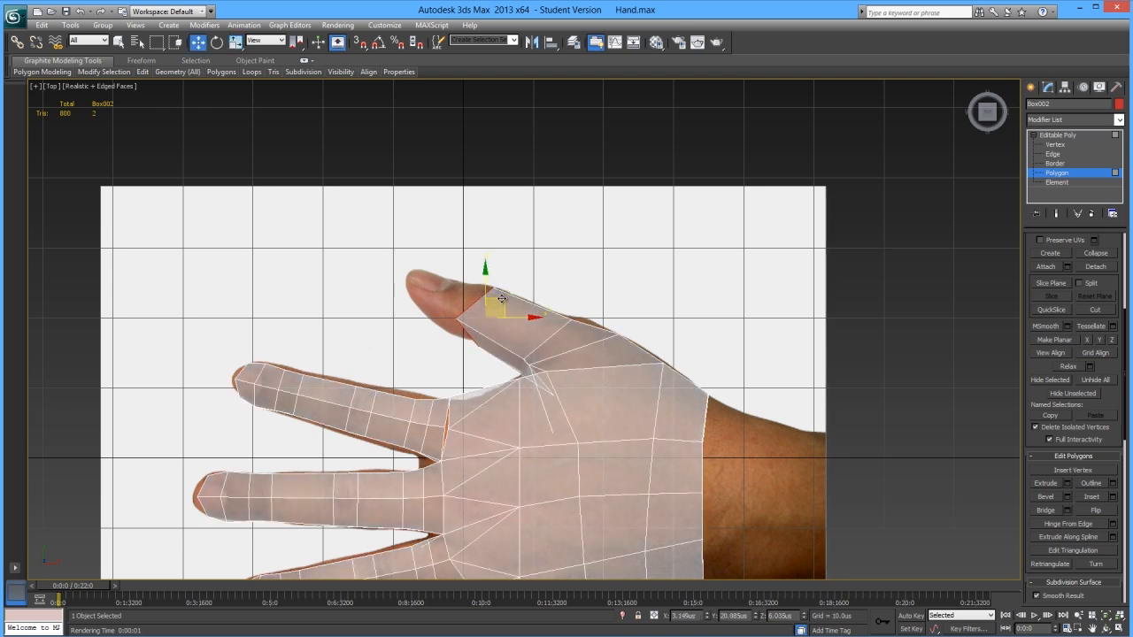
- Shift the thumb's end polygon slightly back toward the wrist and palm in the top view
key(p)
scroll(502, 290, down, 3)
alt+middle_drag(502, 292, 525, 277)
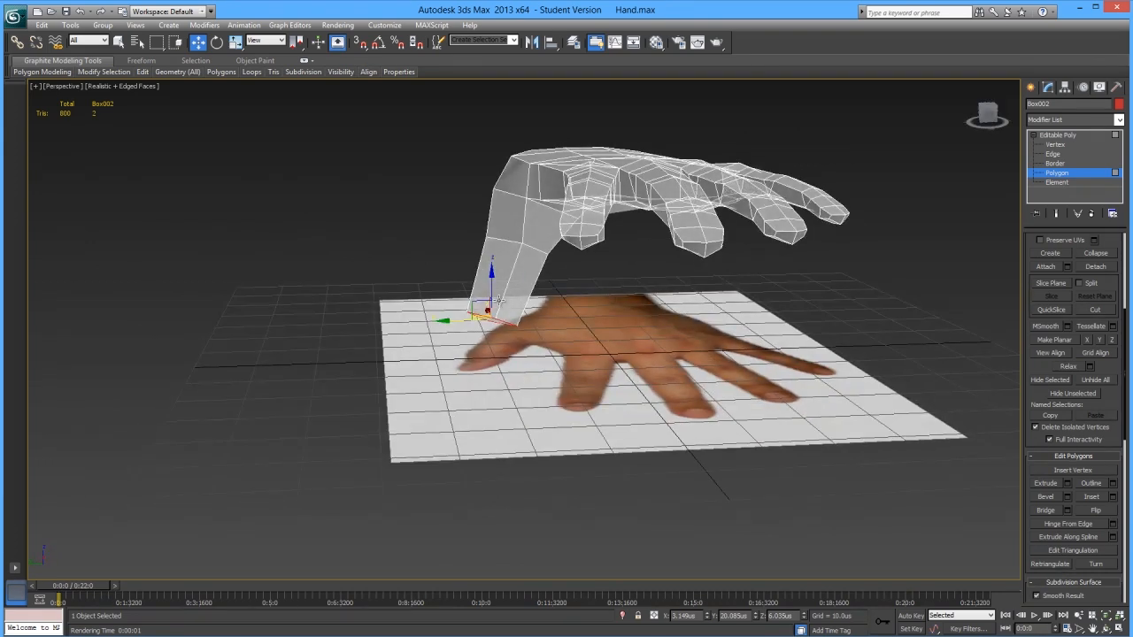
key(t)
drag(500, 299, 525, 315)
key(p)
alt+middle_drag(513, 315, 657, 287)
- Rotate the thumb's end polygon using the Local reference coordinate system so it faces along the thumb's direction
key(e)
drag(498, 301, 522, 284)
alt+middle_drag(478, 288, 529, 290)
click(269, 42)
click(260, 83)
drag(461, 277, 457, 294)
alt+middle_drag(512, 277, 529, 276)
drag(530, 275, 515, 267)
- Select the four-edge loop around the middle of the thumb and move it up and back toward the wrist
key(w)
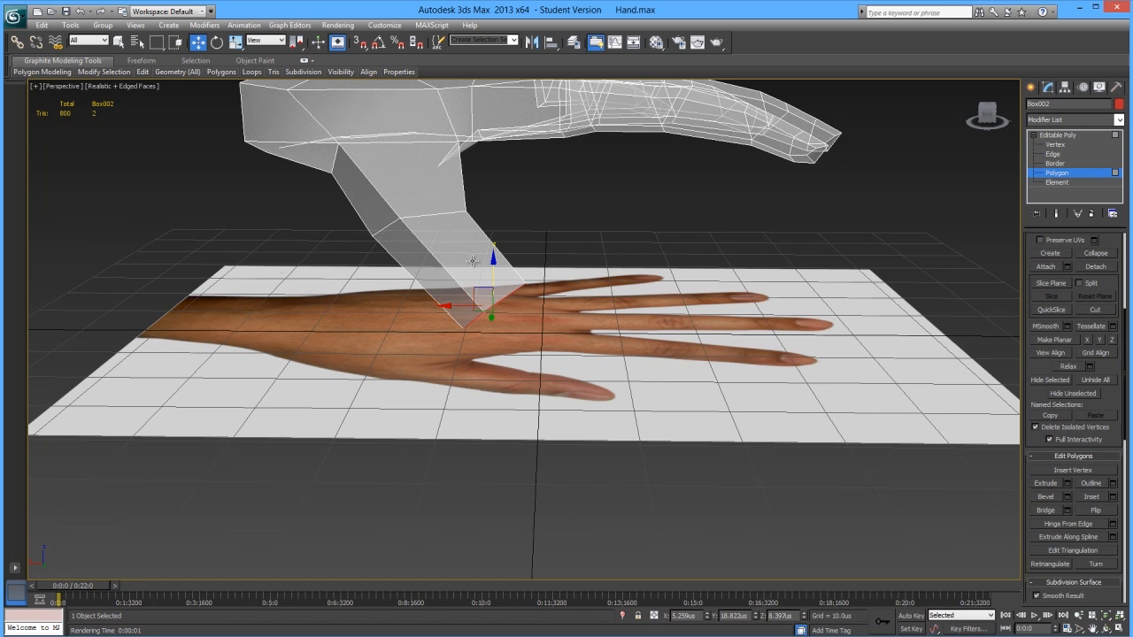
click(1052, 155)
click(364, 228)
double_click(382, 228)
mouse_move(439, 213)
alt+middle_down()
mouse_move(389, 232)
mouse_move(404, 244)
mouse_move(452, 223)
alt+middle_up()
drag(432, 207, 384, 220)
alt+middle_drag(434, 234, 346, 245)
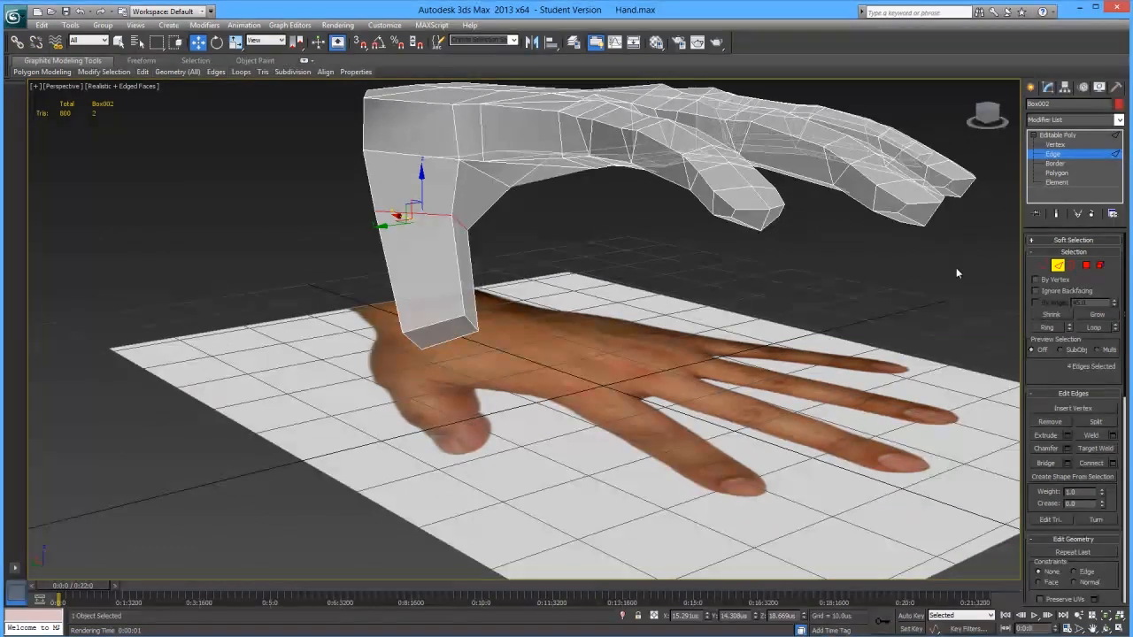
- Move the thumb's end polygon up and back toward the wrist, and fine-tune its rotation
key(4)
alt+middle_drag(450, 360, 429, 348)
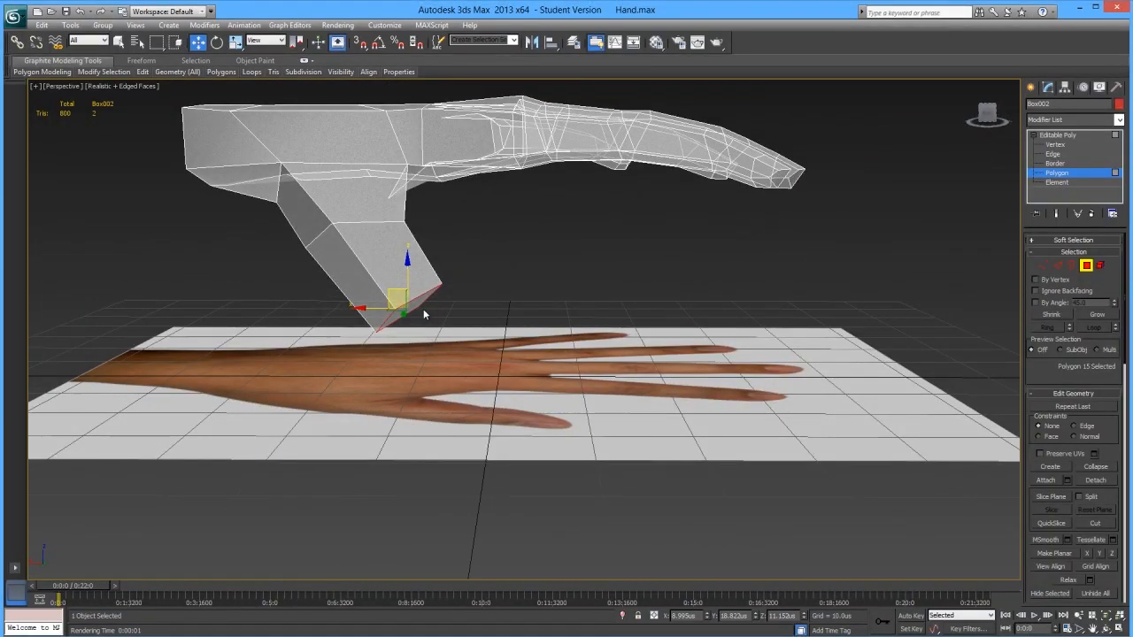
alt+middle_drag(478, 228, 425, 276)
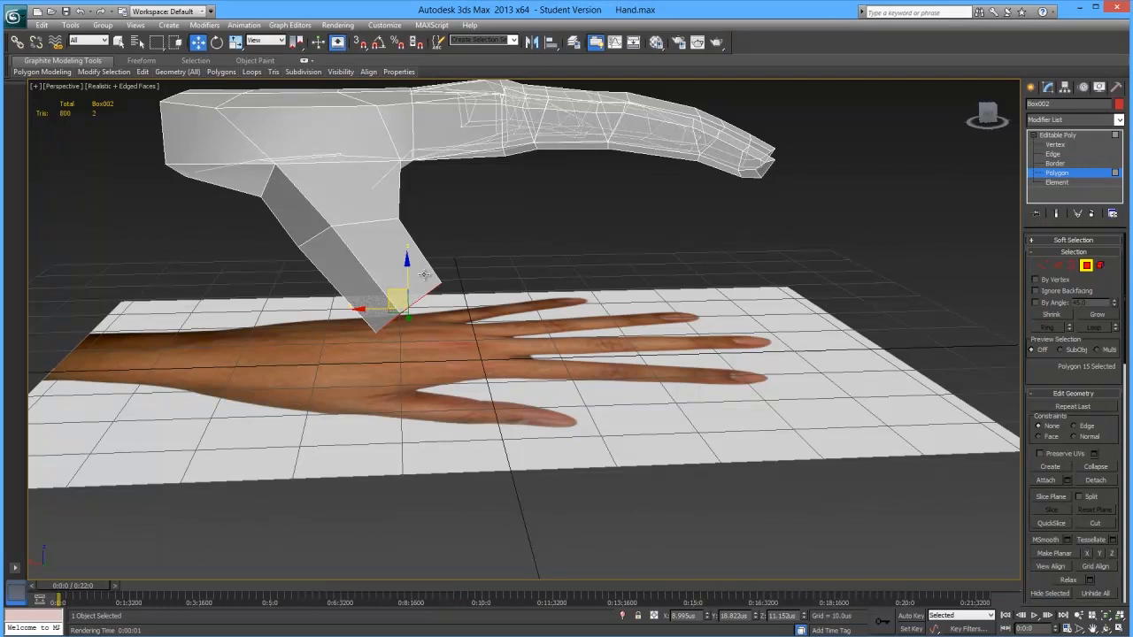
key(e)
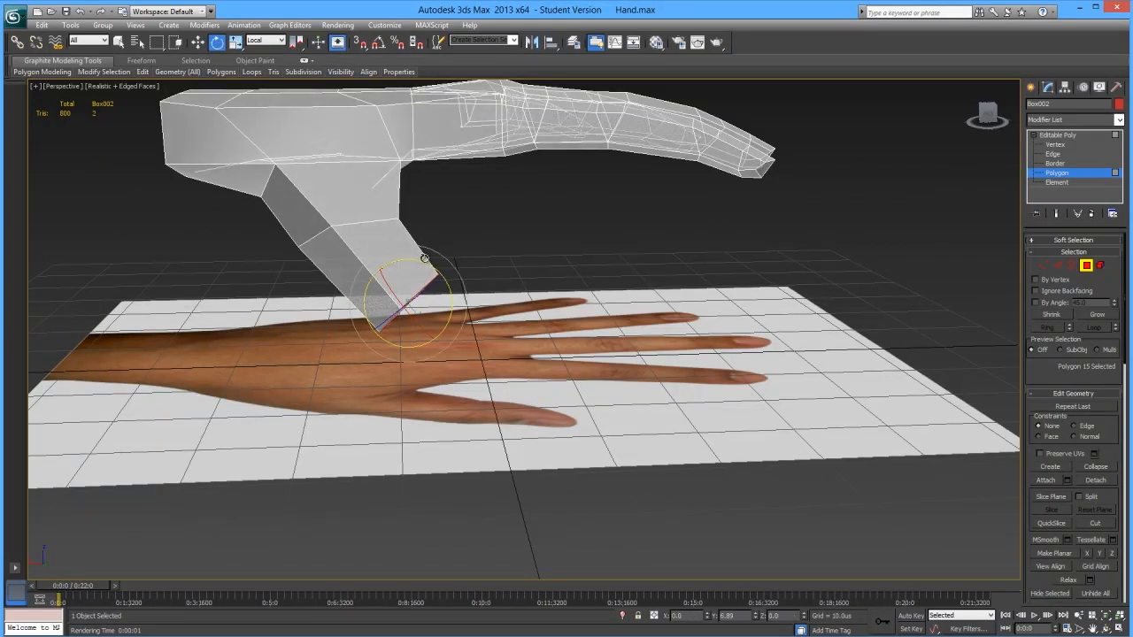
drag(425, 260, 423, 262)
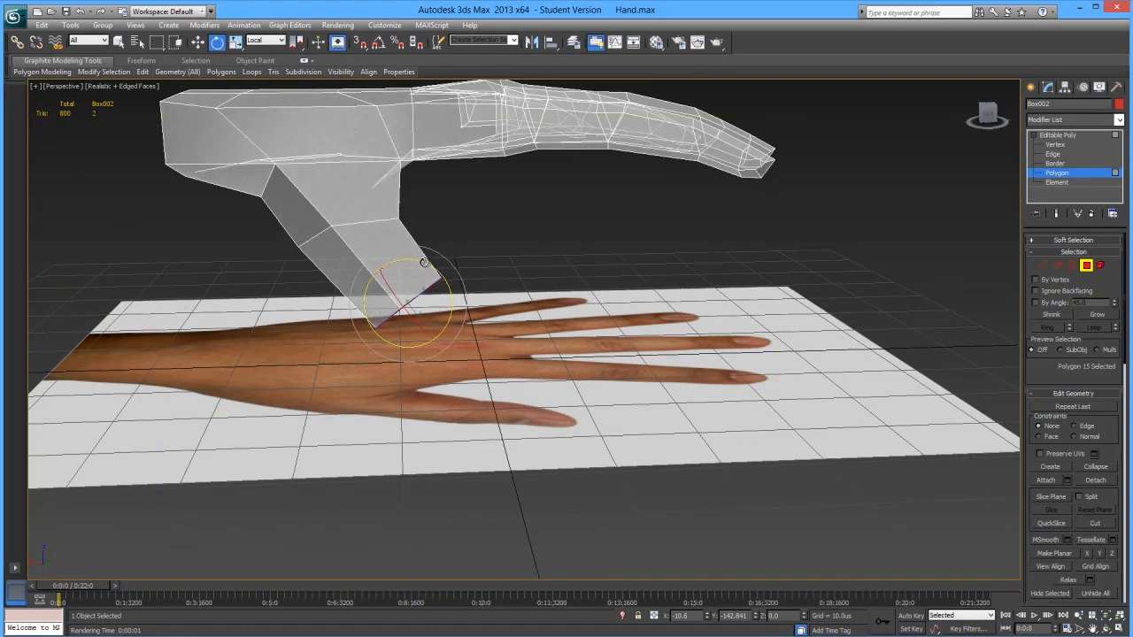
- Extrude the thumb's end polygon again to form the tip segment
alt+middle_drag(483, 293, 424, 301)
drag(1074, 487, 1073, 333)
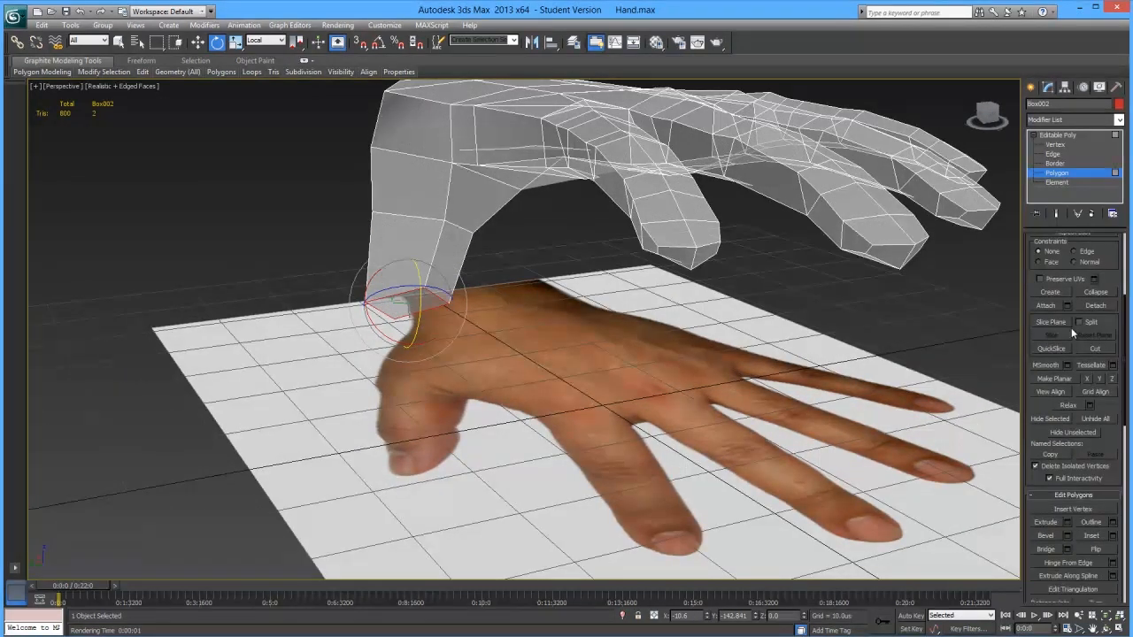
click(1067, 523)
drag(532, 353, 500, 348)
click(531, 370)
- Scale down the tip segment's end polygon and move it sideways and slightly up and forward to shape the thumb
alt+middle_drag(472, 356, 447, 350)
key(r)
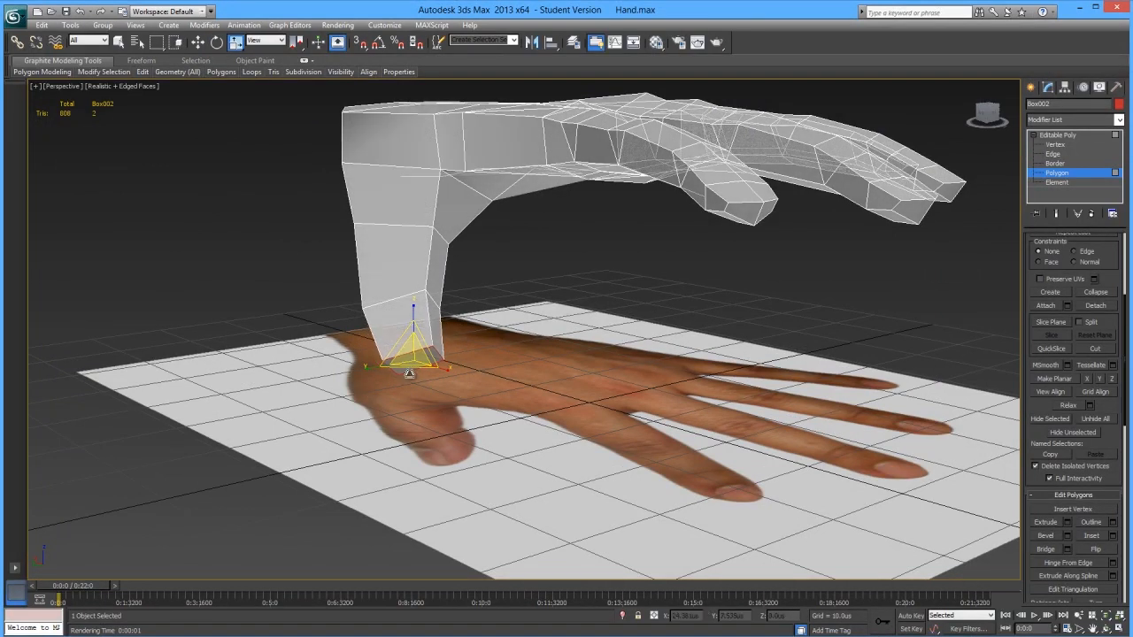
alt+middle_drag(409, 373, 399, 388)
key(w)
drag(380, 373, 404, 374)
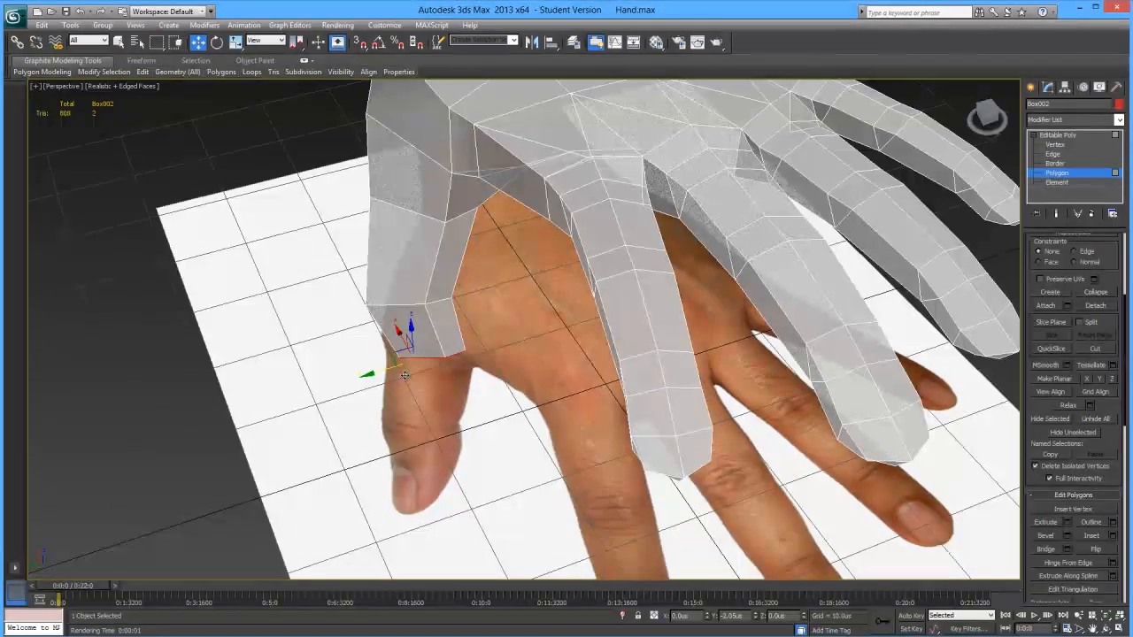
alt+middle_drag(400, 373, 510, 345)
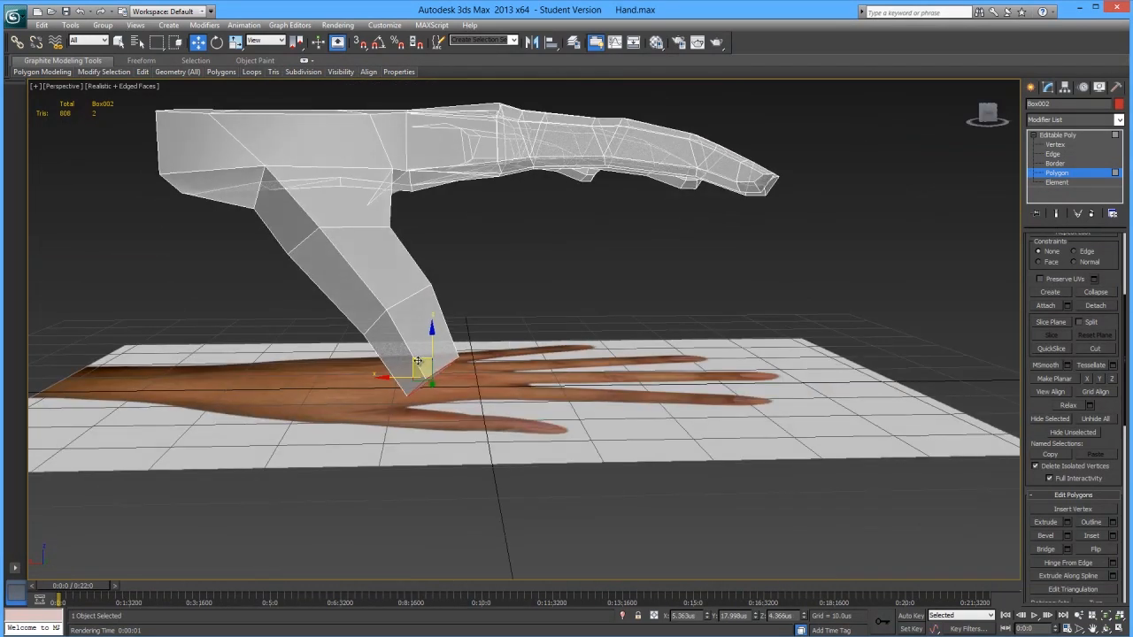
drag(418, 361, 433, 354)
- Narrow the thumb's tip polygon by scaling it in the Local reference coordinate system
alt+middle_drag(491, 352, 425, 388)
scroll(528, 319, down, 5)
mouse_move(528, 319)
alt+middle_down()
mouse_move(637, 296)
mouse_move(619, 256)
mouse_move(519, 307)
alt+middle_up()
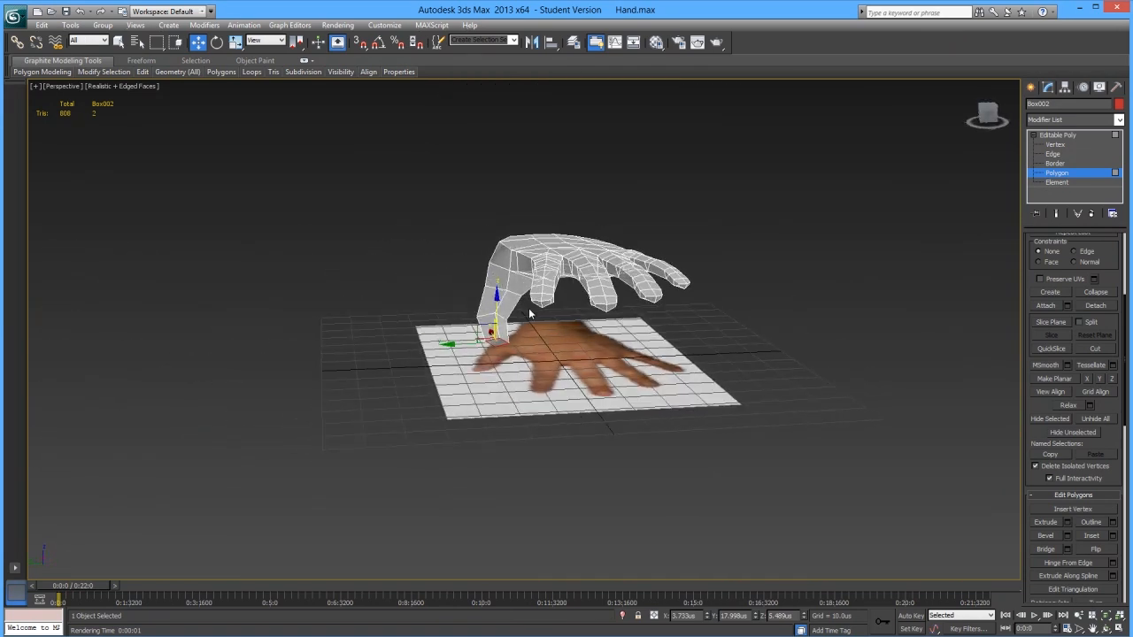
scroll(617, 322, up, 3)
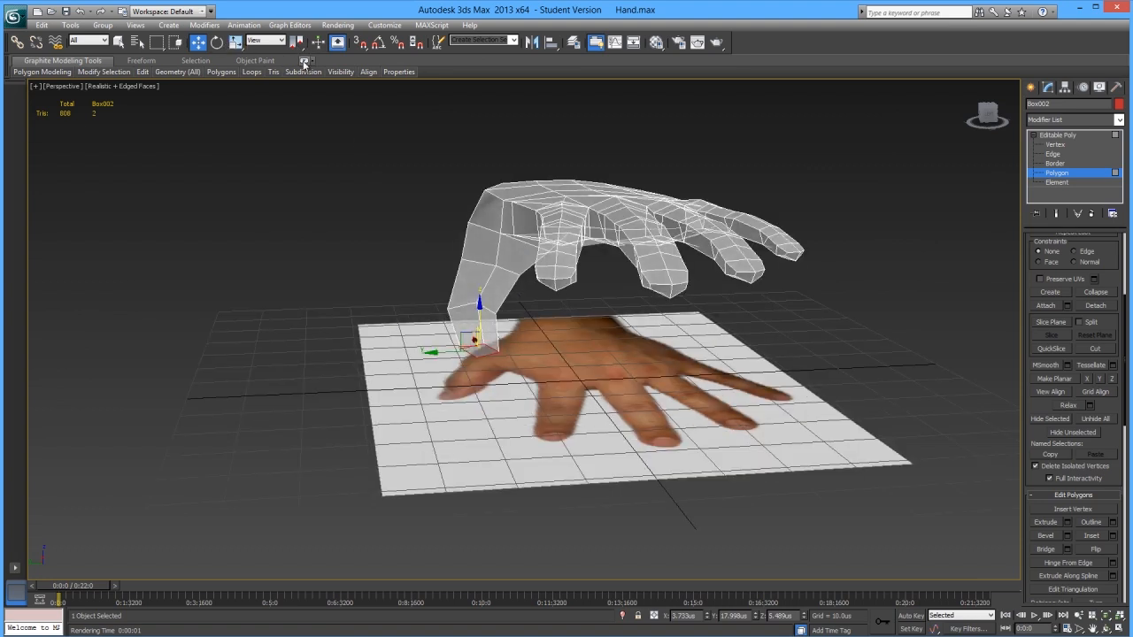
key(r)
click(273, 45)
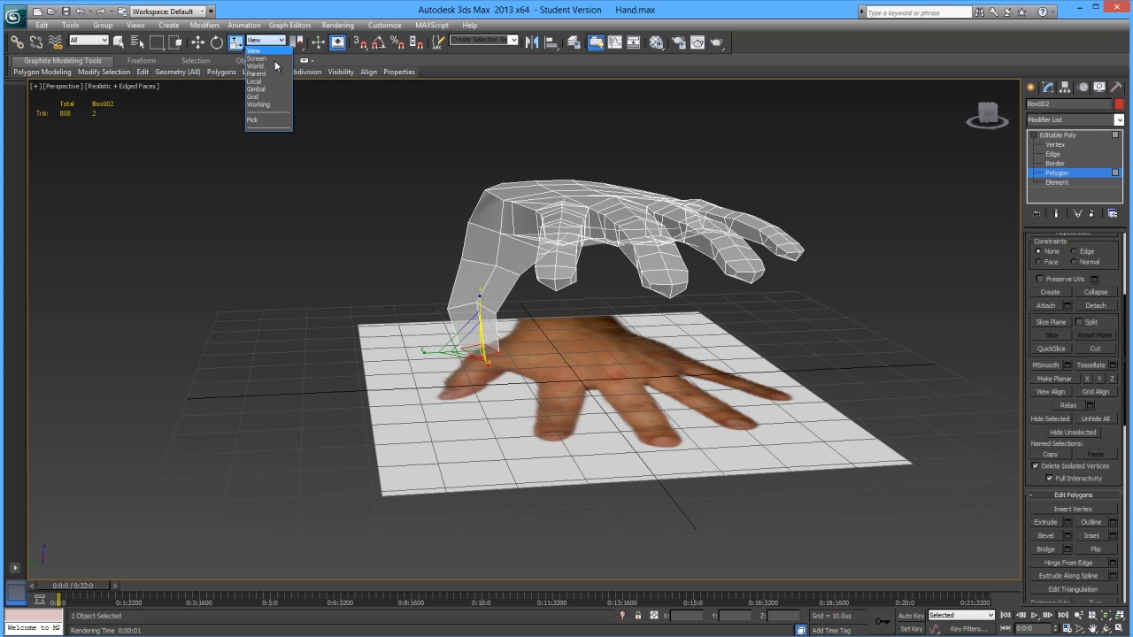
click(271, 81)
scroll(411, 331, up, 5)
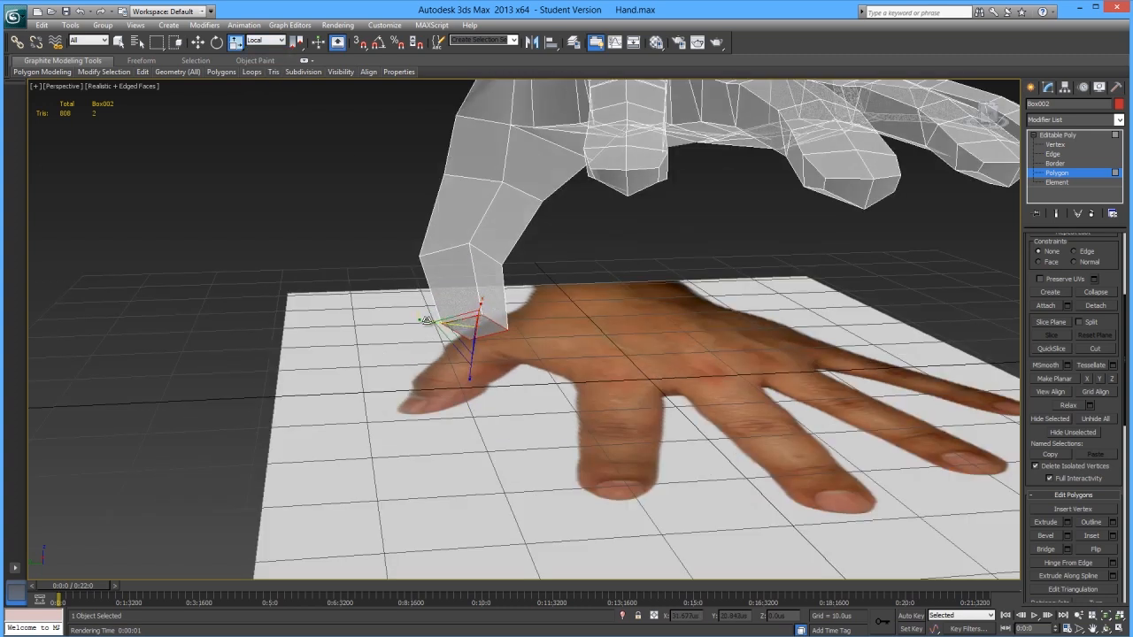
alt+middle_drag(427, 319, 457, 295)
click(543, 249)
- Reselect the thumb's tip polygon and adjust its scale slightly
scroll(543, 236, down, 5)
alt+middle_drag(580, 261, 559, 249)
scroll(551, 345, up, 4)
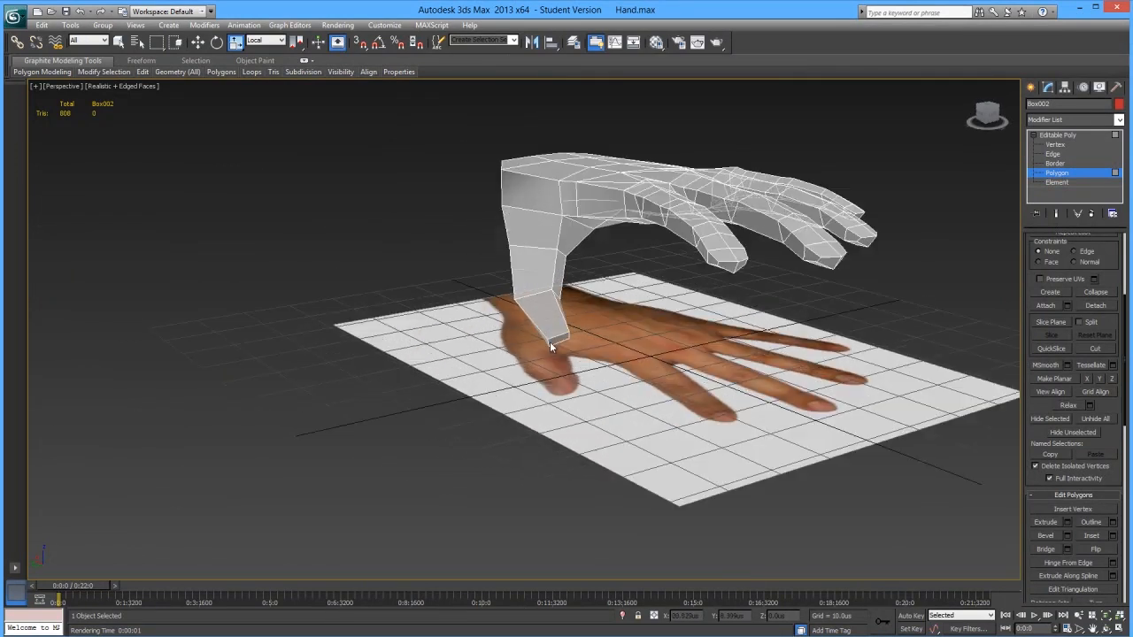
click(560, 338)
alt+middle_drag(560, 339, 542, 348)
drag(516, 335, 518, 335)
alt+middle_drag(521, 337, 553, 326)
click(550, 345)
- Move two vertices at the thumb's tip by about -0.9 us in X and -1.4 us in Z to round it
click(1054, 144)
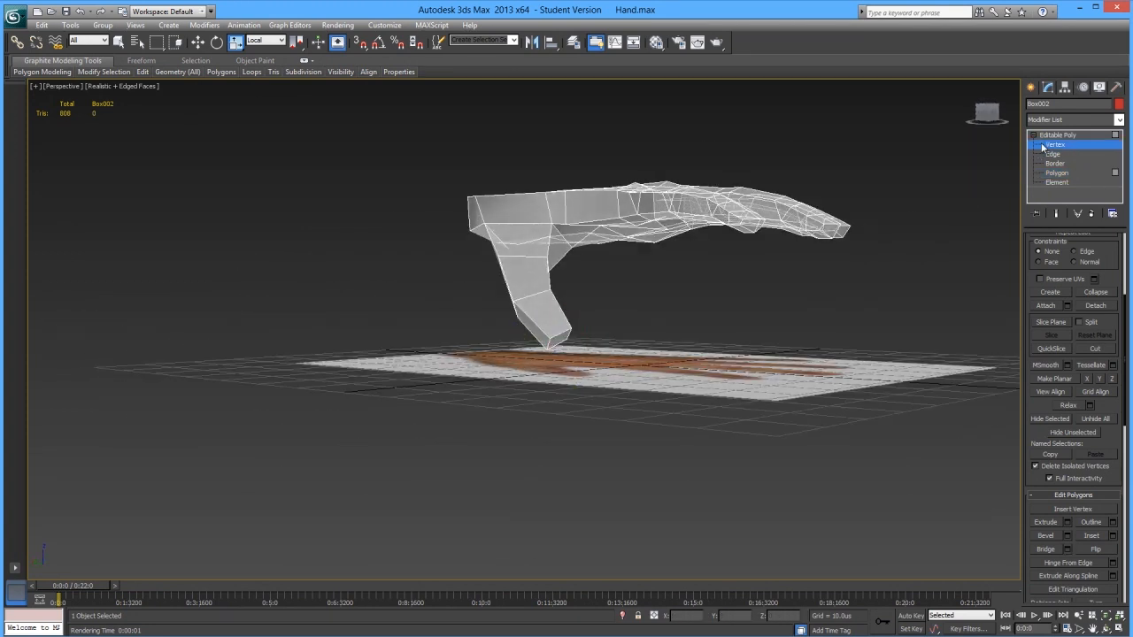
alt+middle_drag(476, 399, 584, 344)
drag(584, 343, 551, 317)
key(w)
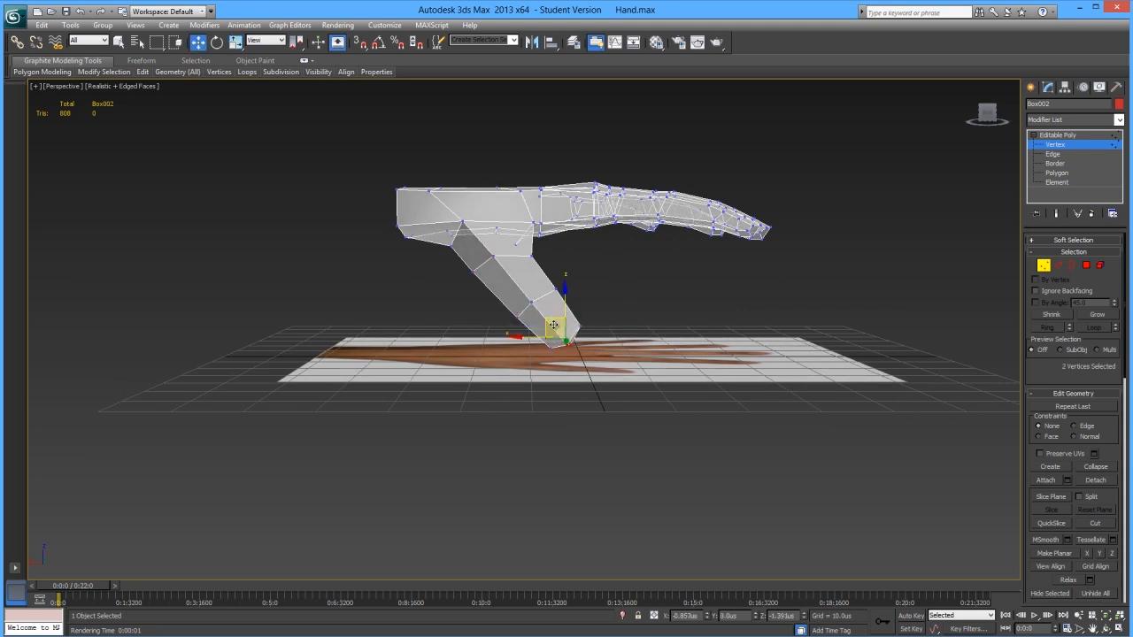
click(612, 314)
alt+middle_drag(612, 313, 659, 313)
scroll(503, 324, up, 4)
click(1086, 265)
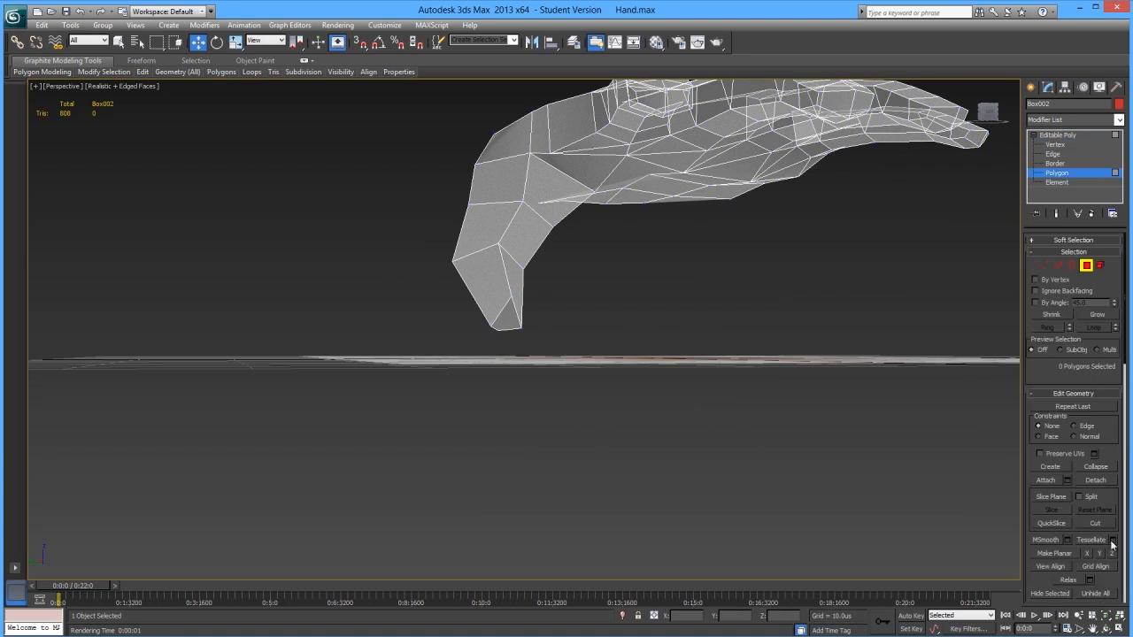
mouse_move(789, 346)
alt+middle_down()
mouse_move(763, 336)
mouse_move(789, 338)
alt+middle_up()
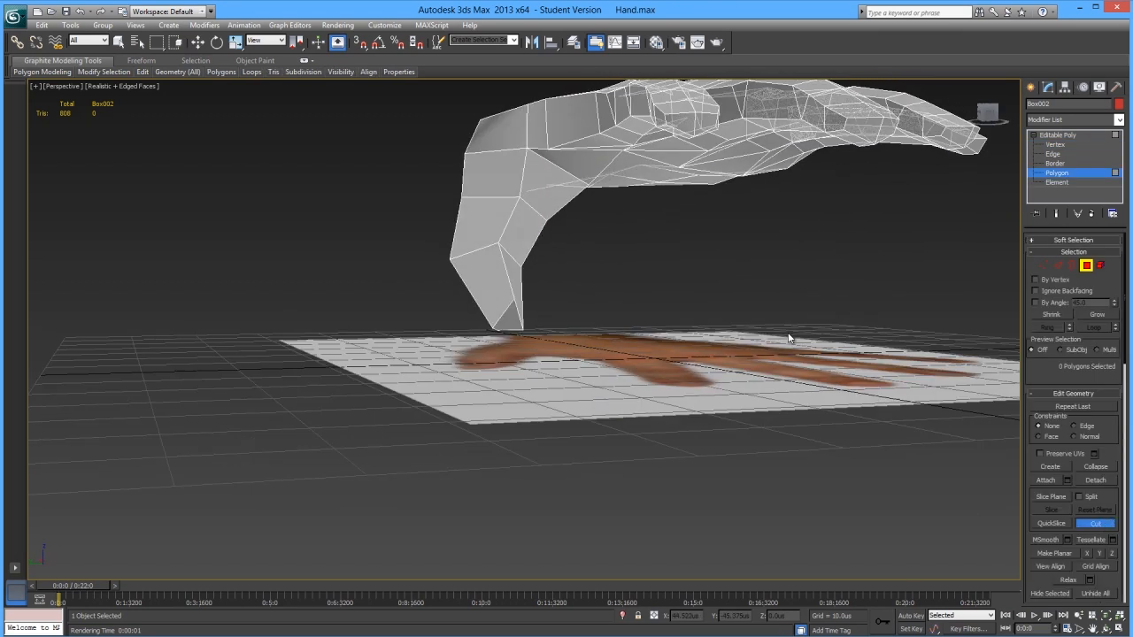
alt+middle_drag(555, 282, 590, 248)
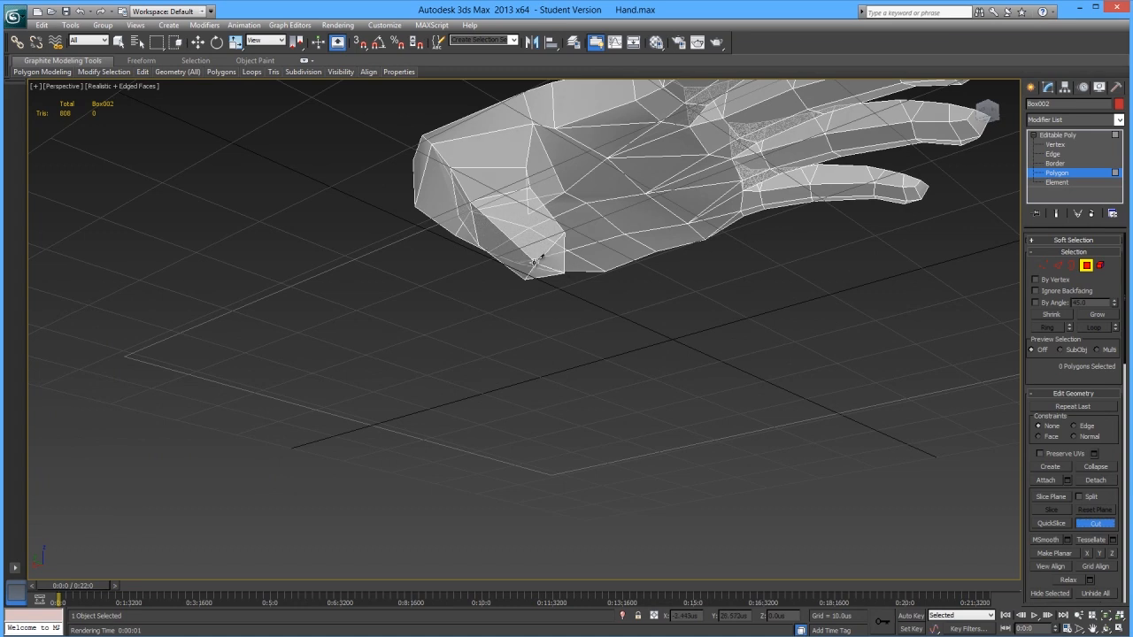
scroll(577, 231, down, 5)
alt+middle_drag(576, 231, 579, 291)
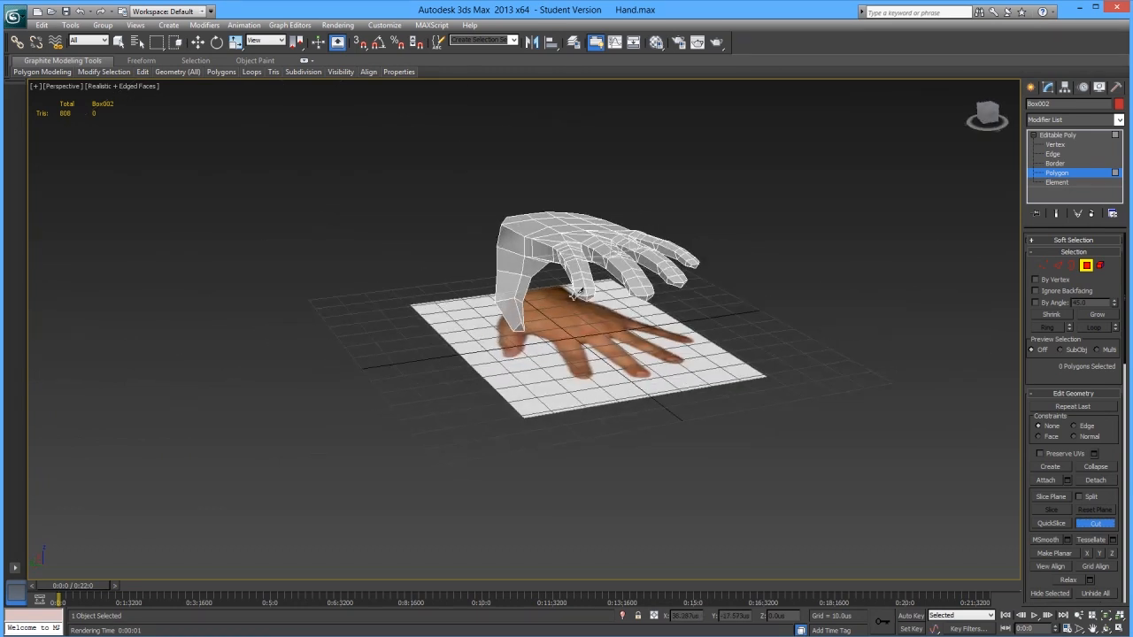
right_click(577, 294)
scroll(536, 332, up, 3)
alt+middle_drag(535, 333, 577, 350)
key(alt+x)
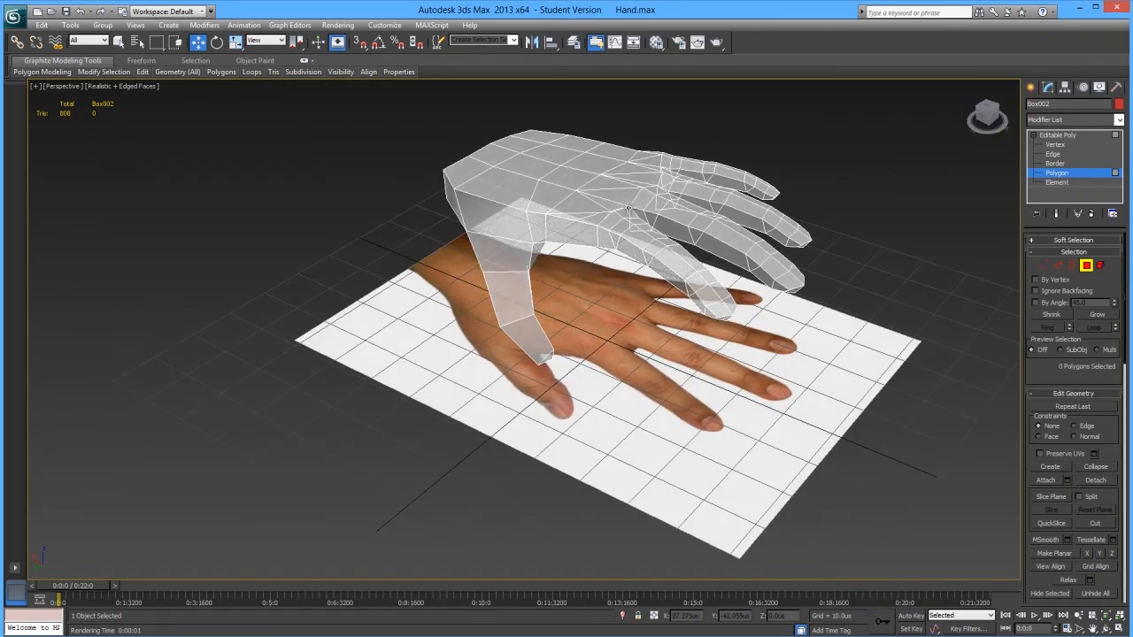
- Adjust the single vertex where the thumb joins the palm's underside
click(1054, 144)
alt+middle_drag(531, 319, 416, 229)
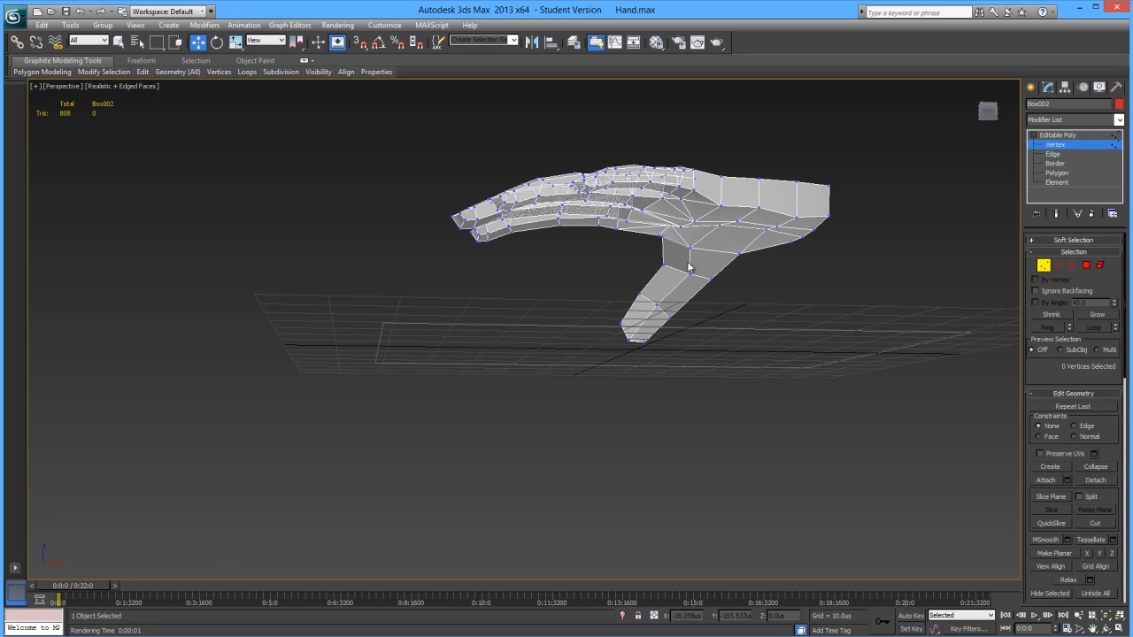
mouse_move(703, 273)
mouse_down()
mouse_move(690, 246)
mouse_move(724, 250)
mouse_up()
alt+middle_drag(619, 280, 783, 290)
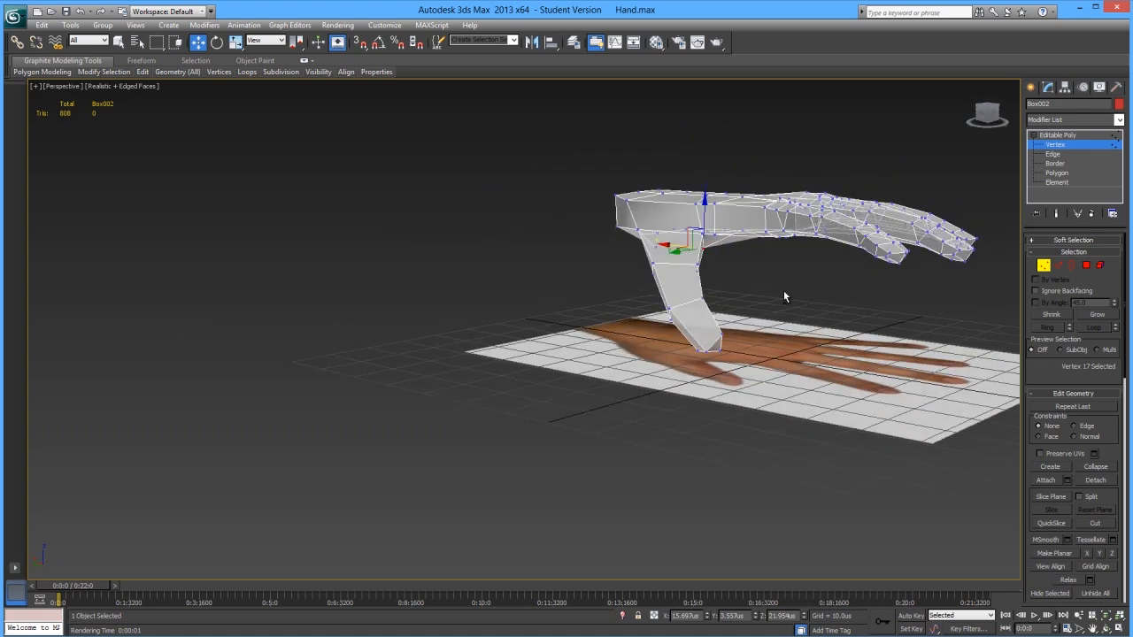
- Select the six edges that run lengthwise along two sides of the thumb
click(1056, 266)
alt+middle_drag(853, 278, 730, 293)
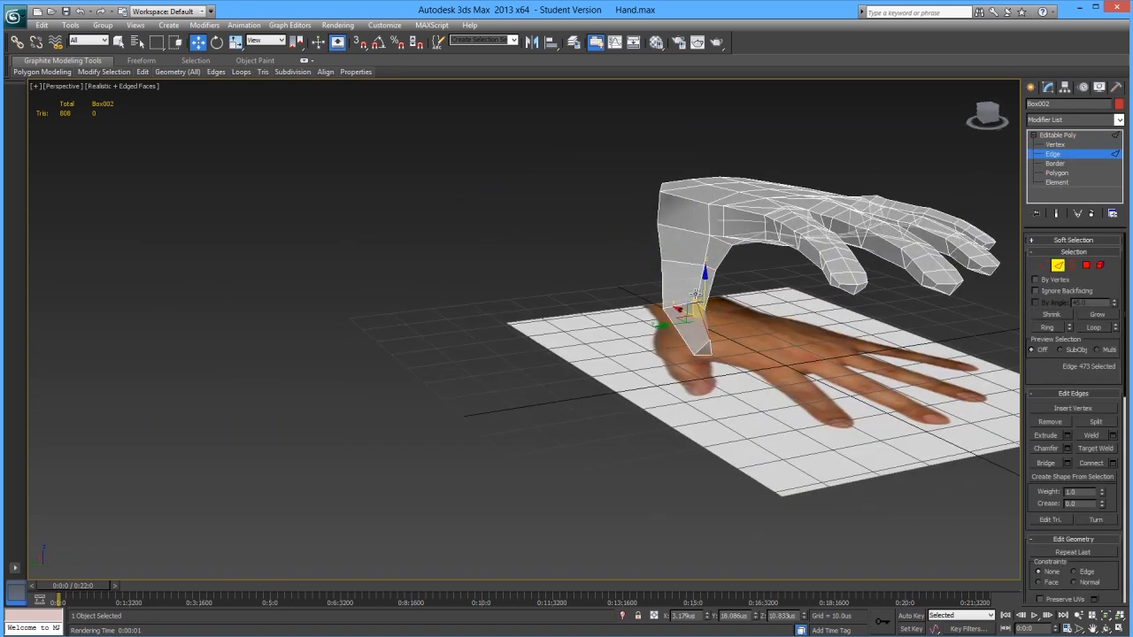
ctrl+click(704, 244)
alt+middle_drag(706, 246, 712, 329)
ctrl+click(712, 329)
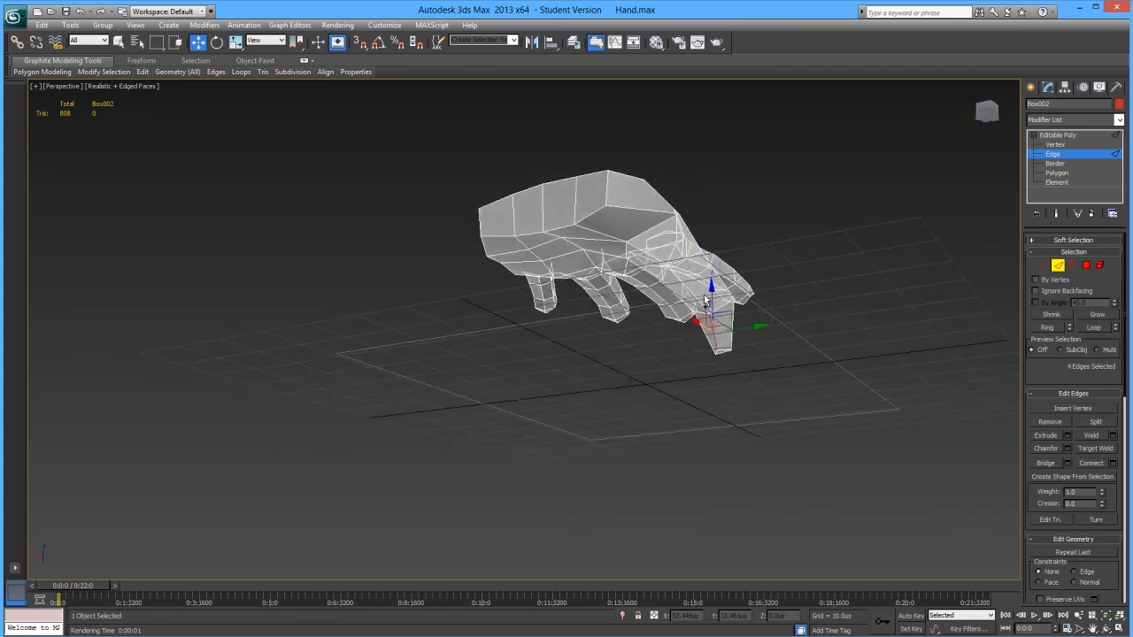
ctrl+click(680, 295)
alt+middle_drag(680, 296, 956, 254)
ctrl+click(625, 259)
alt+middle_drag(705, 236, 627, 339)
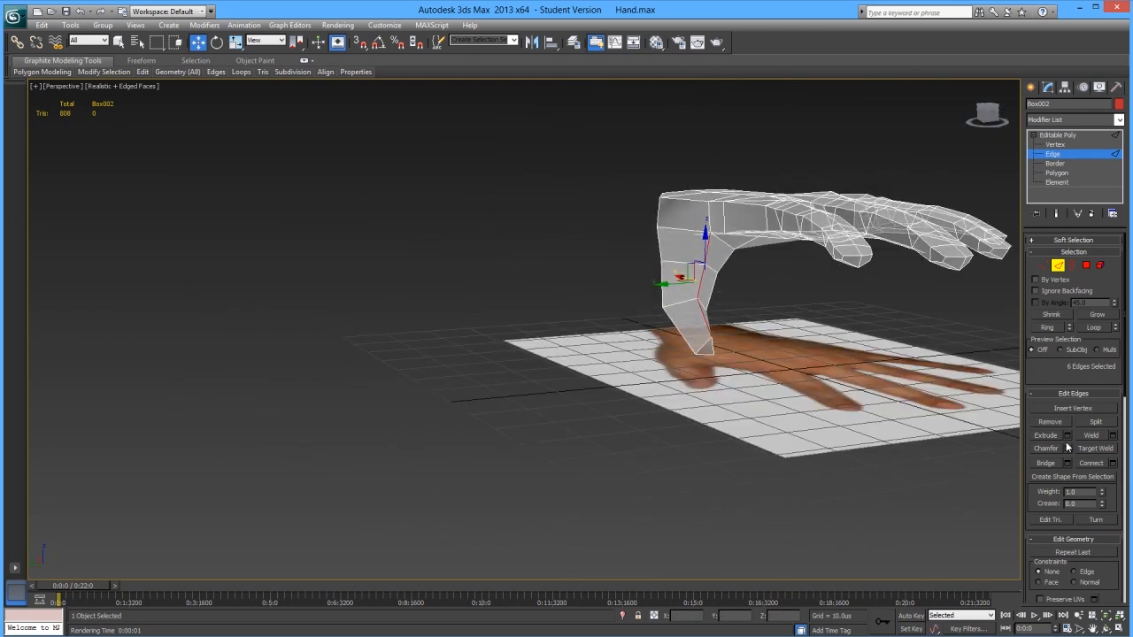
- Chamfer the selected thumb edges by about 1.49 us with one segment
click(1067, 449)
alt+middle_drag(732, 314, 571, 324)
drag(532, 337, 536, 336)
alt+middle_drag(642, 403, 718, 333)
drag(532, 338, 523, 336)
alt+middle_drag(639, 272, 624, 345)
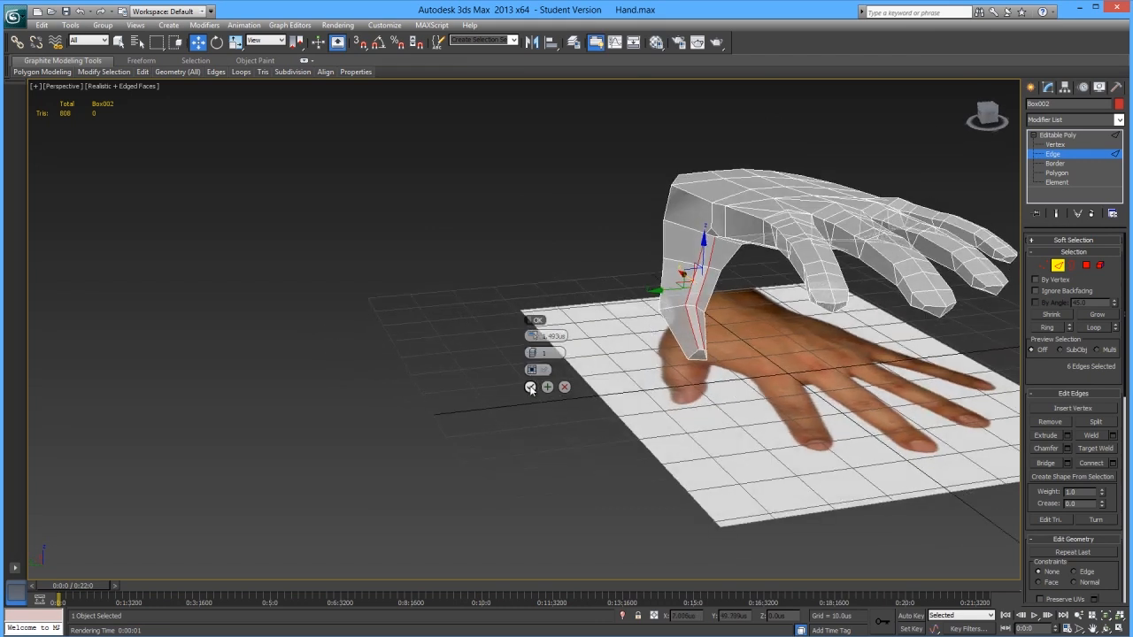
click(531, 388)
- Widen the chamfered strip along the thumb by moving its row of four vertices about 1.2 us in Y
click(1043, 265)
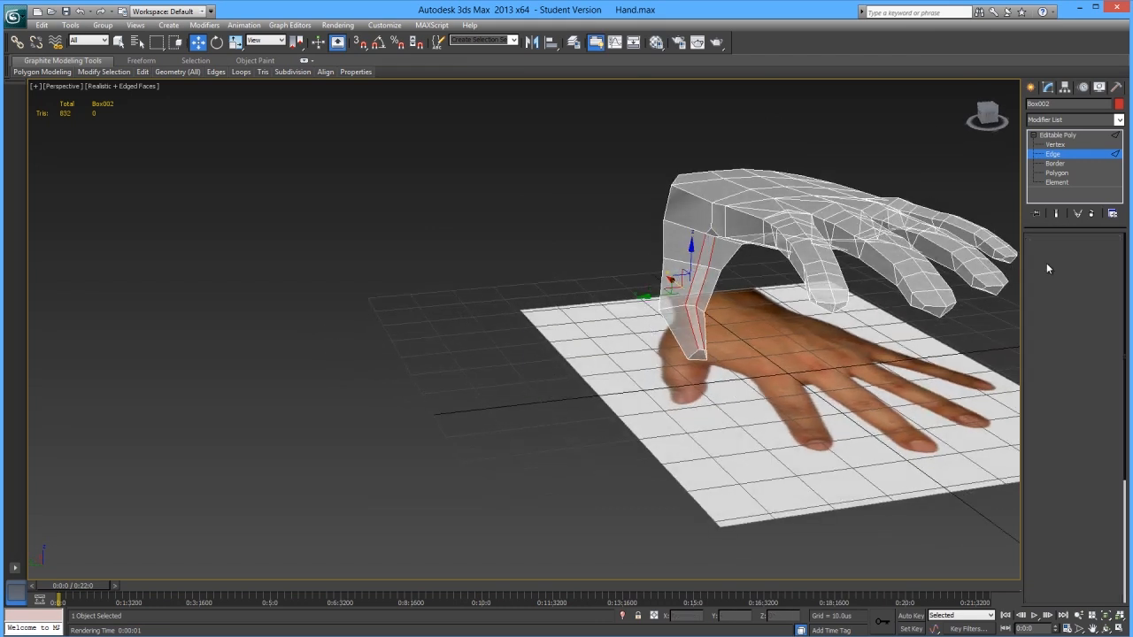
click(705, 236)
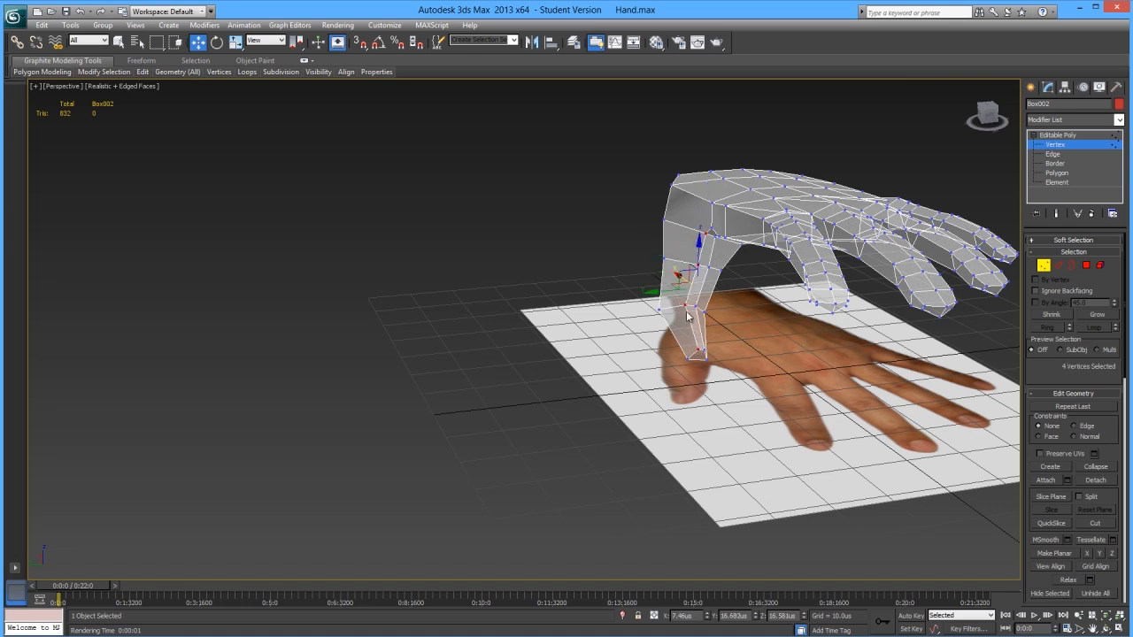
drag(653, 291, 654, 291)
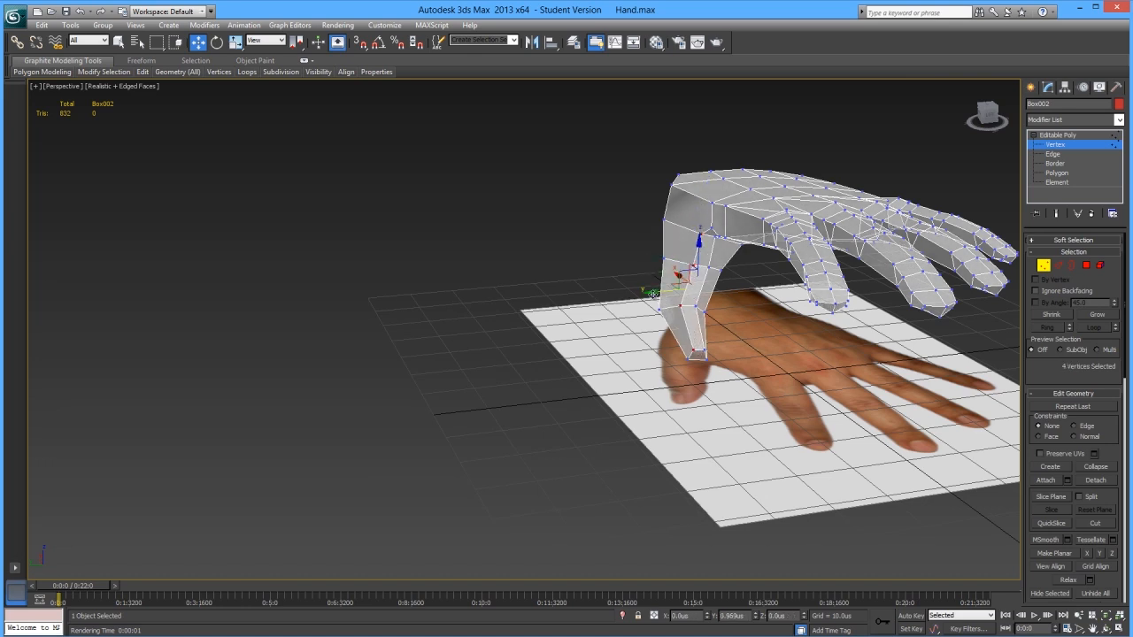
alt+middle_drag(652, 292, 706, 332)
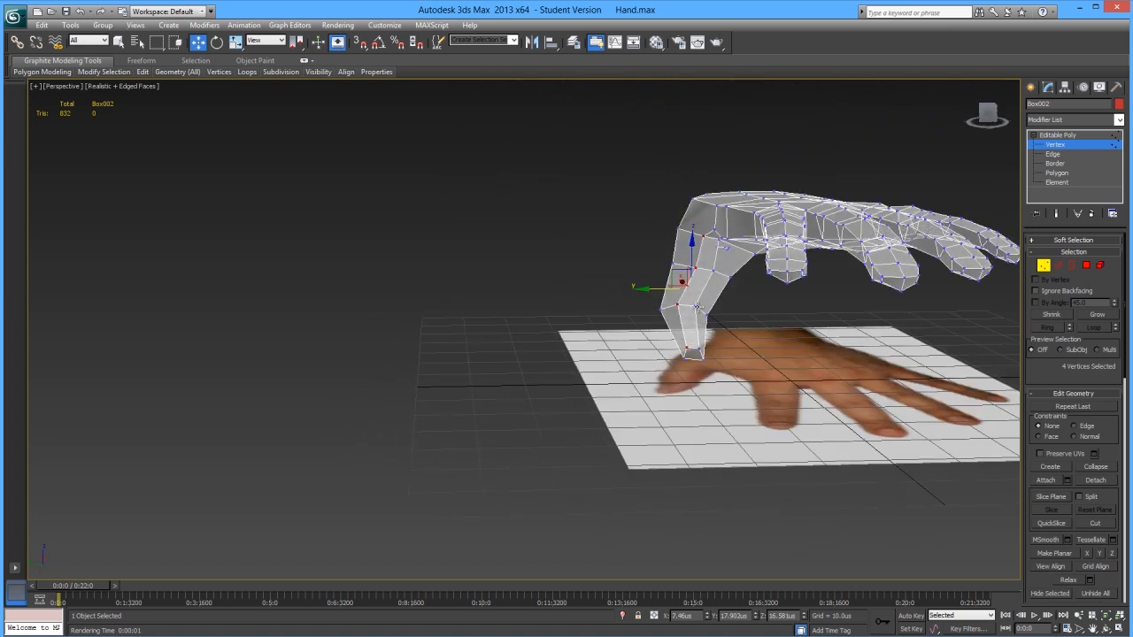
drag(660, 305, 665, 306)
- Target-weld the extra chamfer vertices where the thumb joins the side of the palm
alt+middle_drag(731, 251, 730, 278)
scroll(739, 270, up, 3)
middle_drag(809, 253, 761, 303)
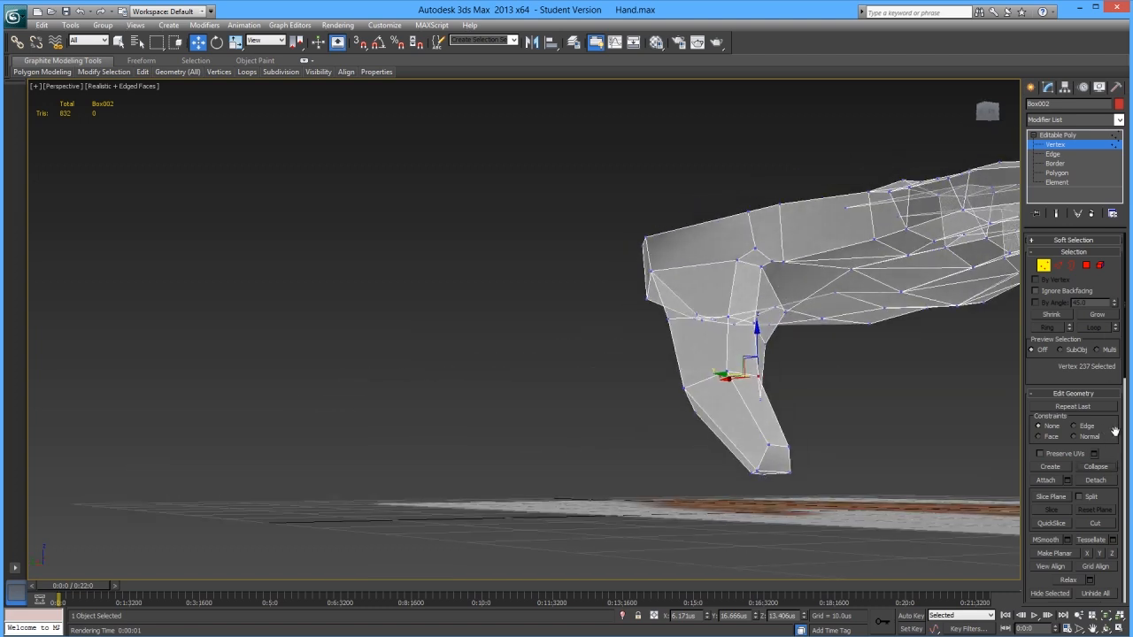
scroll(1114, 431, down, 5)
click(1096, 537)
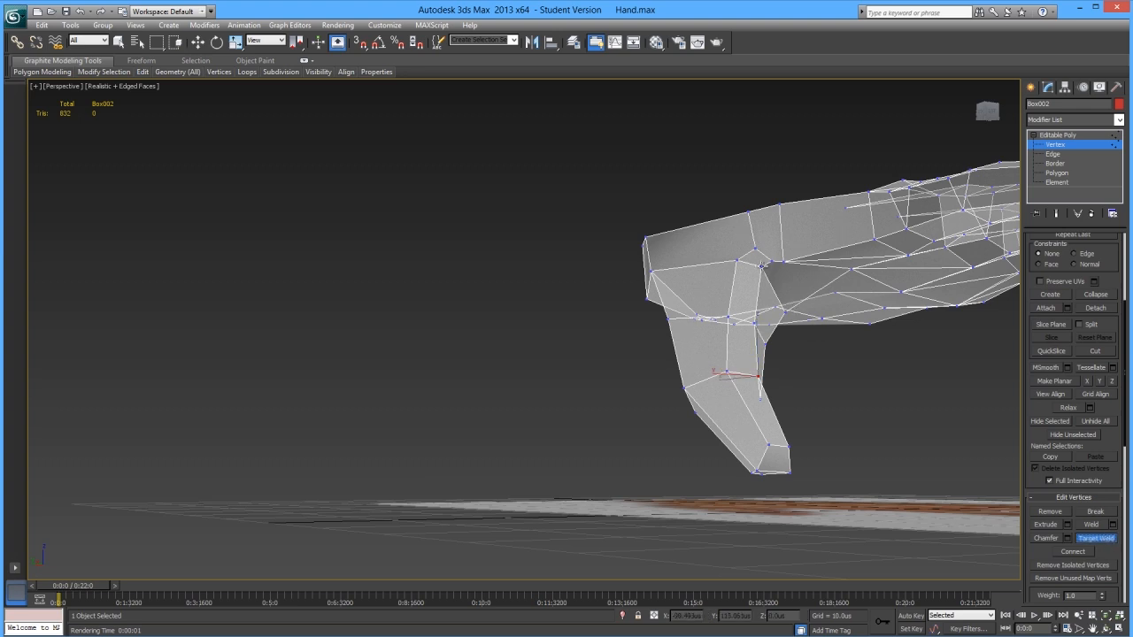
click(782, 264)
click(756, 251)
click(750, 214)
alt+middle_drag(750, 222, 827, 163)
click(752, 256)
- Reposition the individual vertices where the thumb's base meets the palm's underside to even out the contour
key(w)
mouse_move(637, 237)
alt+middle_down()
mouse_move(744, 275)
mouse_move(740, 248)
mouse_move(696, 257)
mouse_move(648, 222)
alt+middle_up()
drag(650, 220, 707, 279)
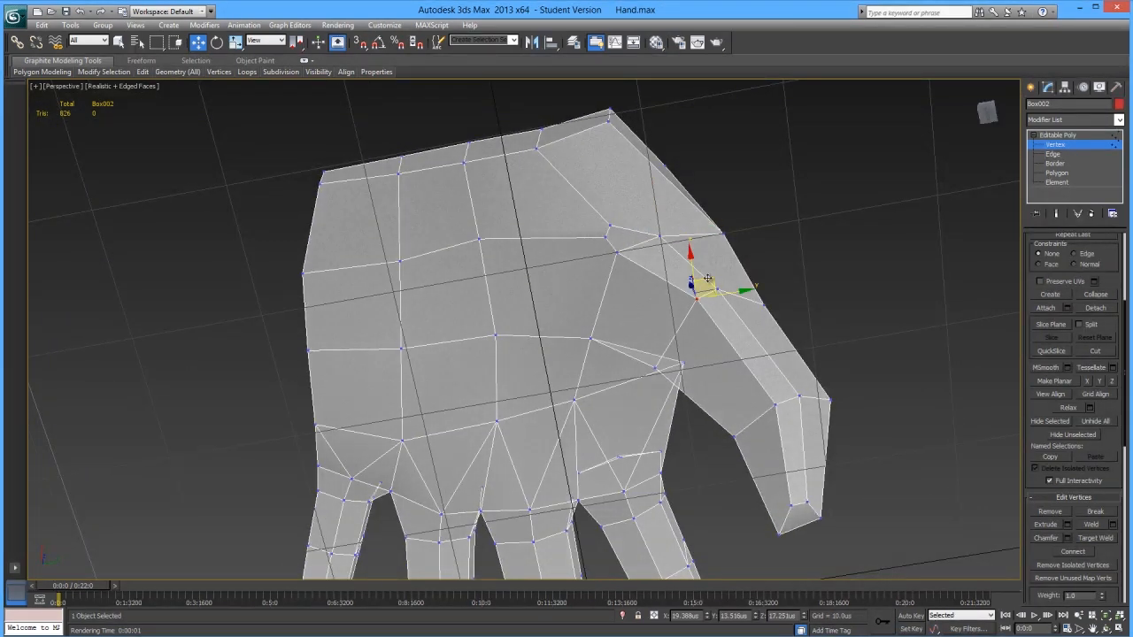
click(616, 251)
drag(624, 238, 627, 248)
alt+middle_drag(797, 359, 670, 264)
click(659, 284)
click(660, 284)
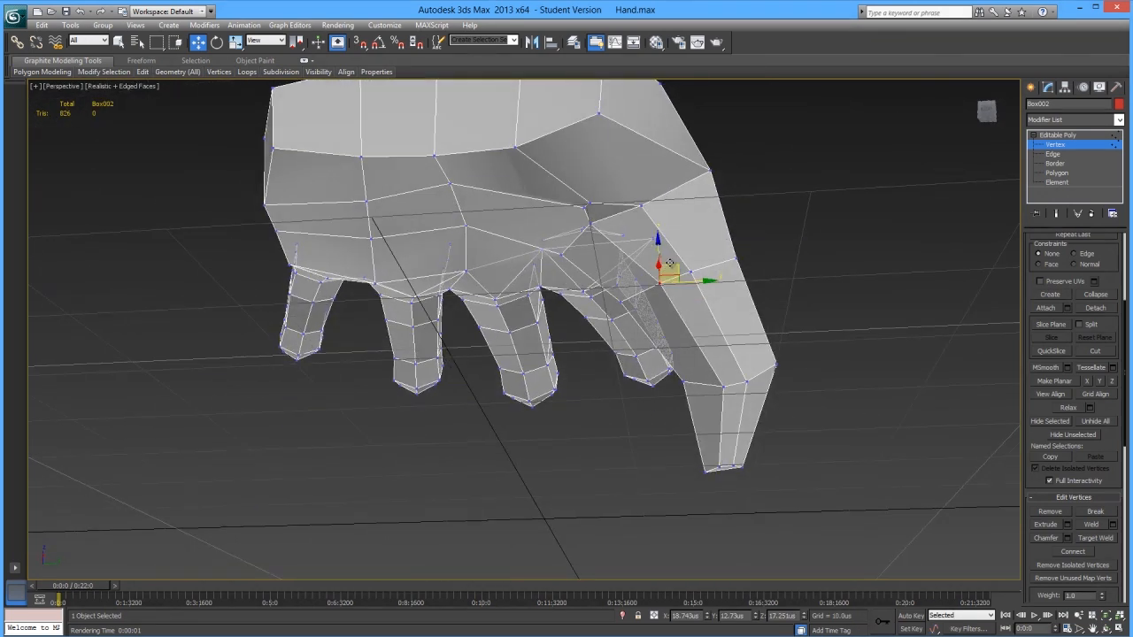
drag(670, 264, 669, 273)
- Adjust the underside vertex at the thumb's knuckle and move the tip vertex about 0.4 us in X and -0.3 us in Z
click(723, 388)
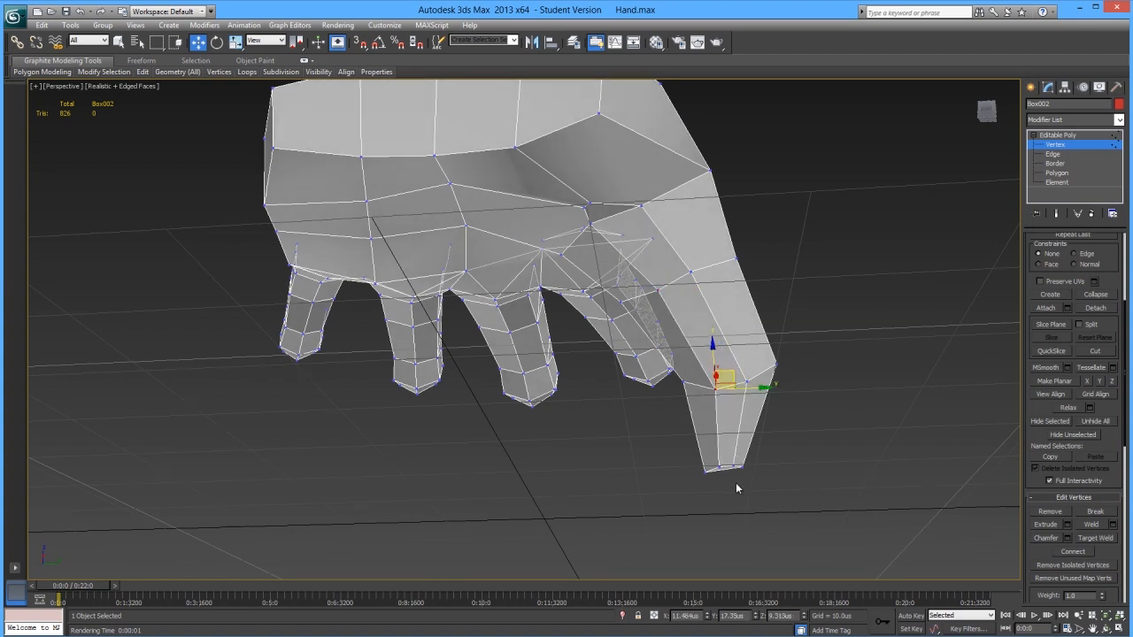
click(720, 464)
drag(733, 453, 734, 451)
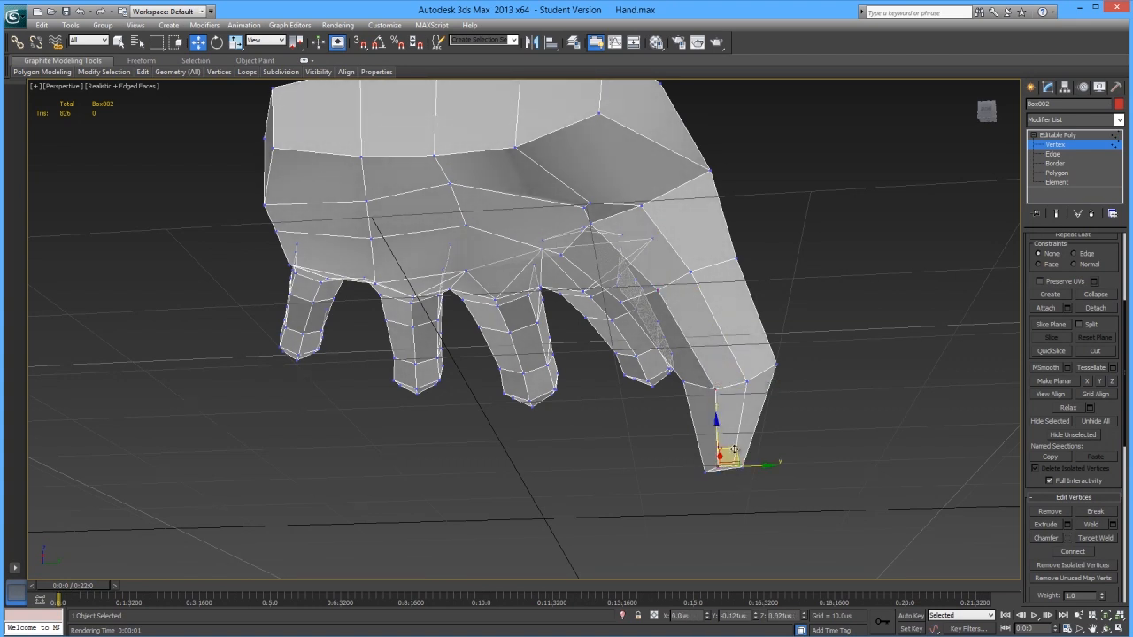
alt+middle_drag(734, 451, 583, 386)
alt+middle_drag(696, 396, 766, 432)
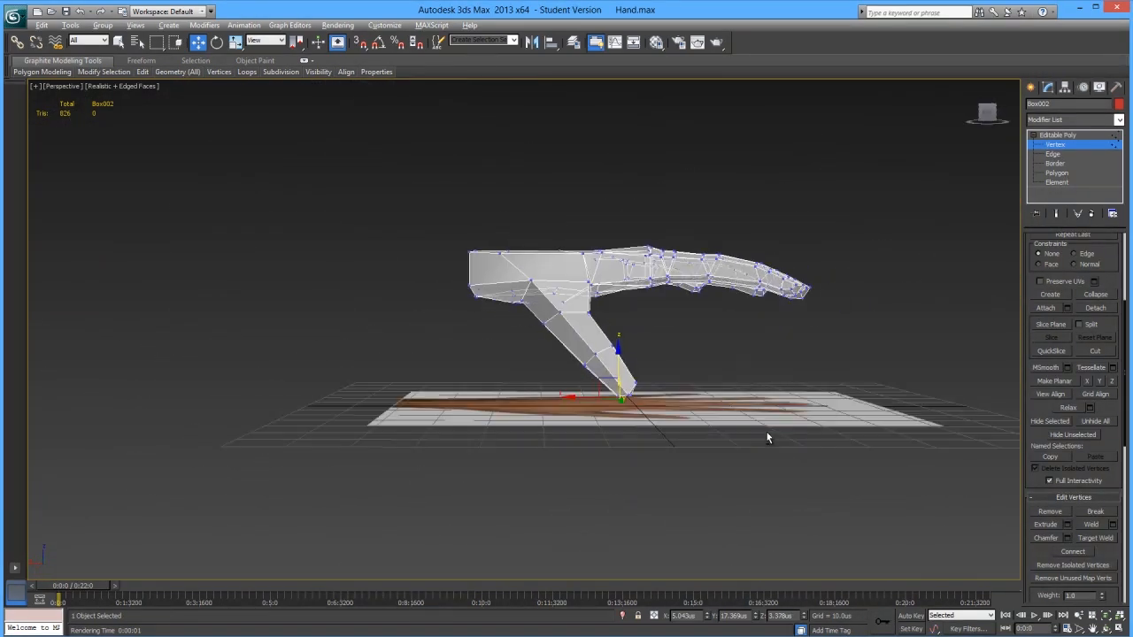
scroll(616, 405, up, 5)
alt+middle_drag(673, 421, 673, 366)
drag(678, 356, 676, 359)
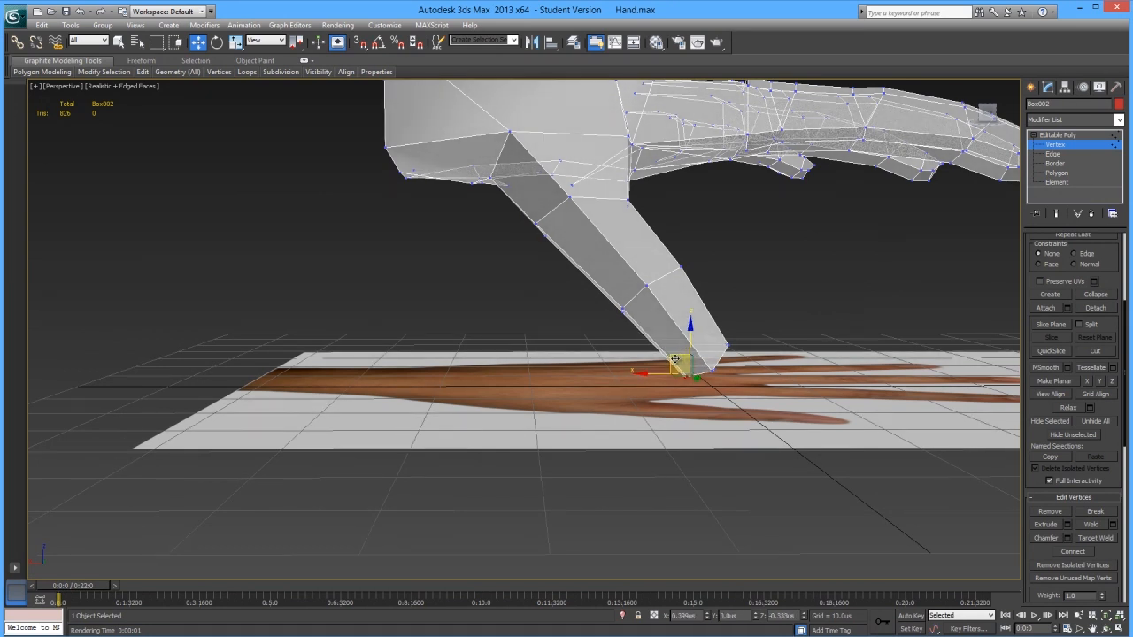
click(619, 281)
alt+middle_drag(618, 279, 638, 298)
drag(679, 347, 681, 347)
key(ctrl+z)
key(ctrl+z)
key(ctrl+z)
- Scale the vertices along the thumb slightly in the Local reference coordinate system
alt+middle_drag(647, 373, 673, 375)
key(r)
drag(663, 323, 668, 323)
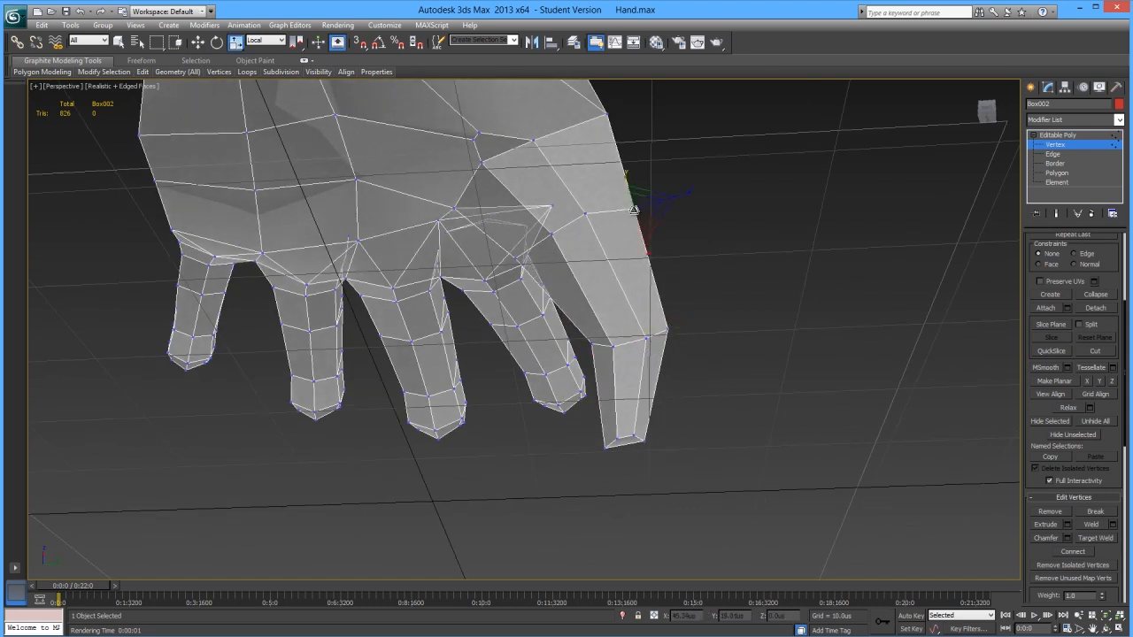
- With the mesh see-through, shift the thumb's mid-length vertex about 1.2 us in Y and 0.5 us in Z, and adjust the knuckle vertex below it
alt+middle_drag(696, 356, 474, 437)
scroll(106, 315, down, 4)
middle_drag(106, 315, 138, 306)
scroll(335, 310, up, 4)
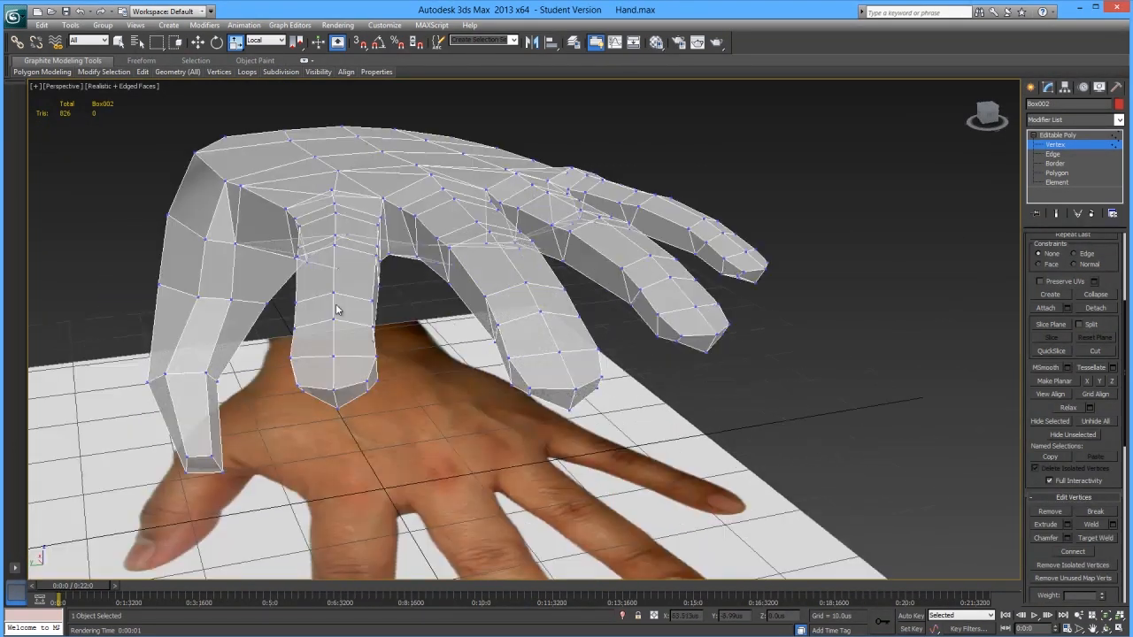
key(alt+x)
key(w)
key(alt+x)
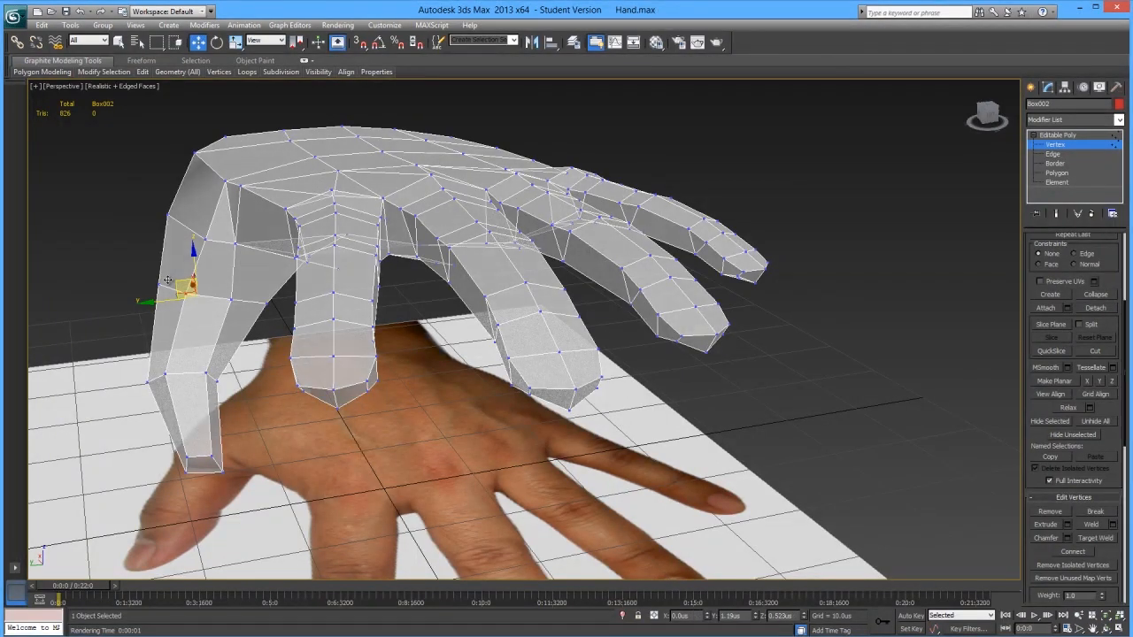
click(165, 373)
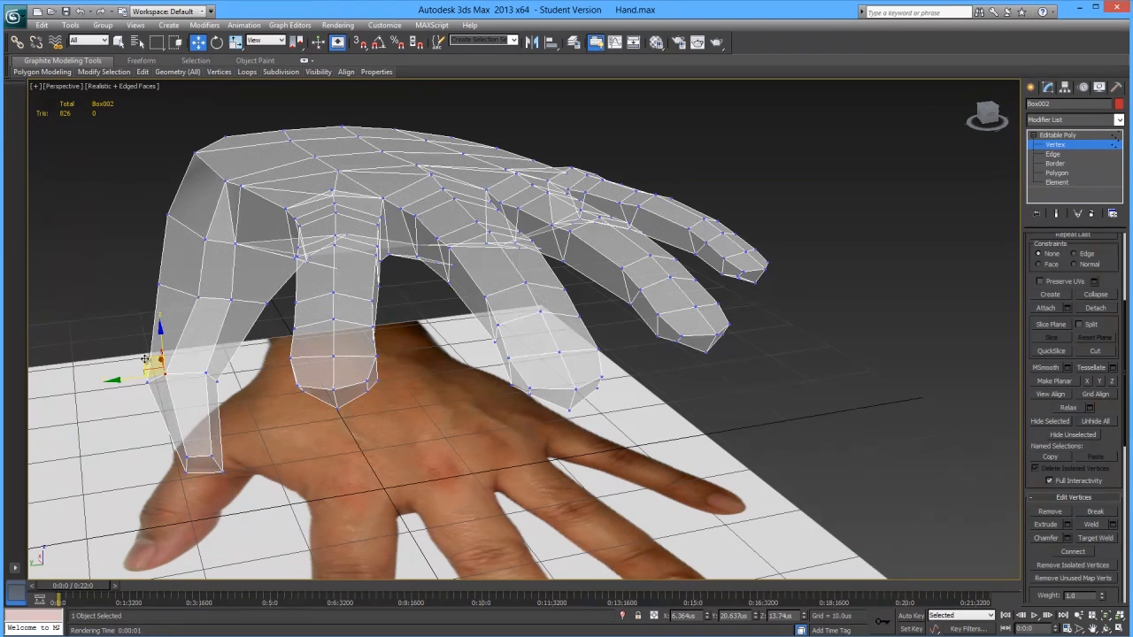
click(196, 296)
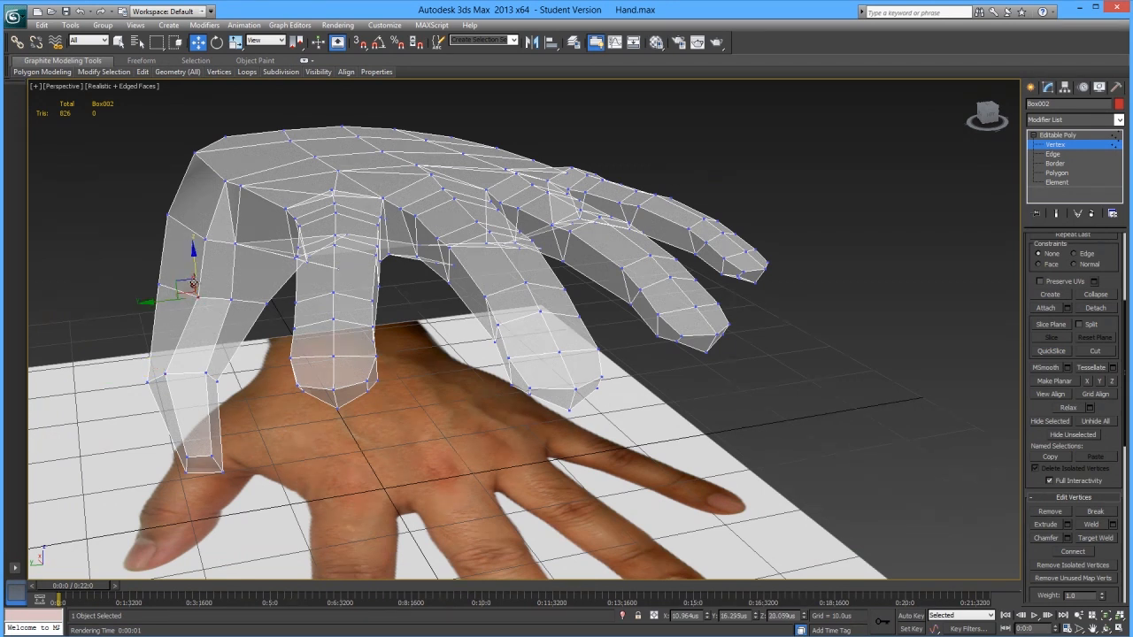
- Reposition the two vertices at the top of the thumb's base, moving the inner one about -1.5 us in Y
key(alt+x)
click(202, 235)
key(alt+x)
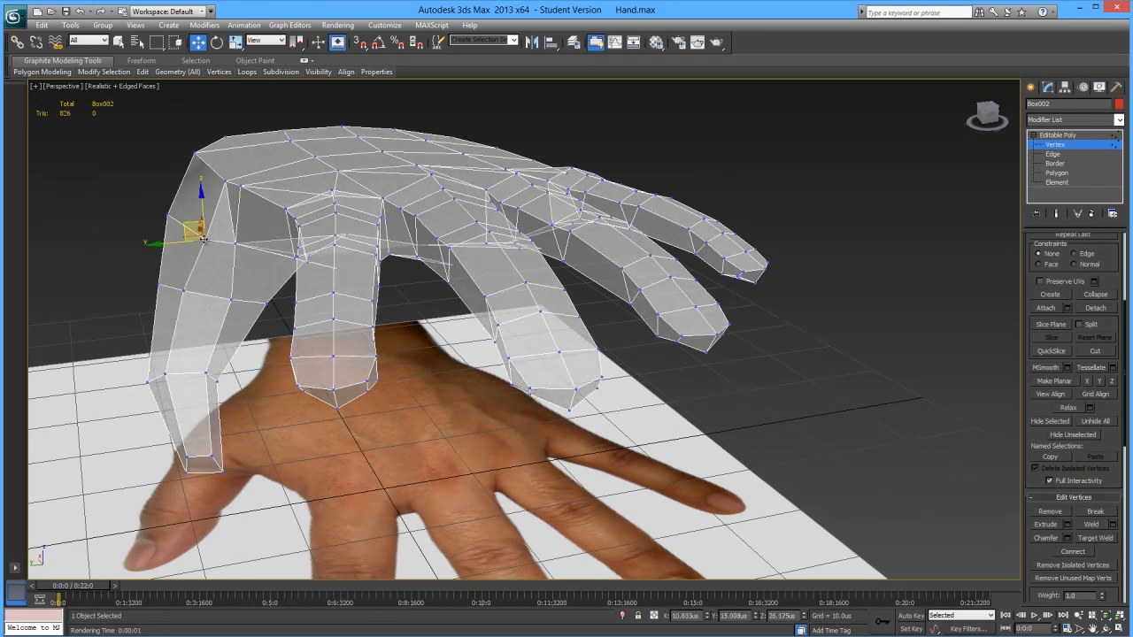
mouse_move(193, 222)
mouse_down()
mouse_move(182, 210)
mouse_move(228, 233)
mouse_up()
key(alt+x)
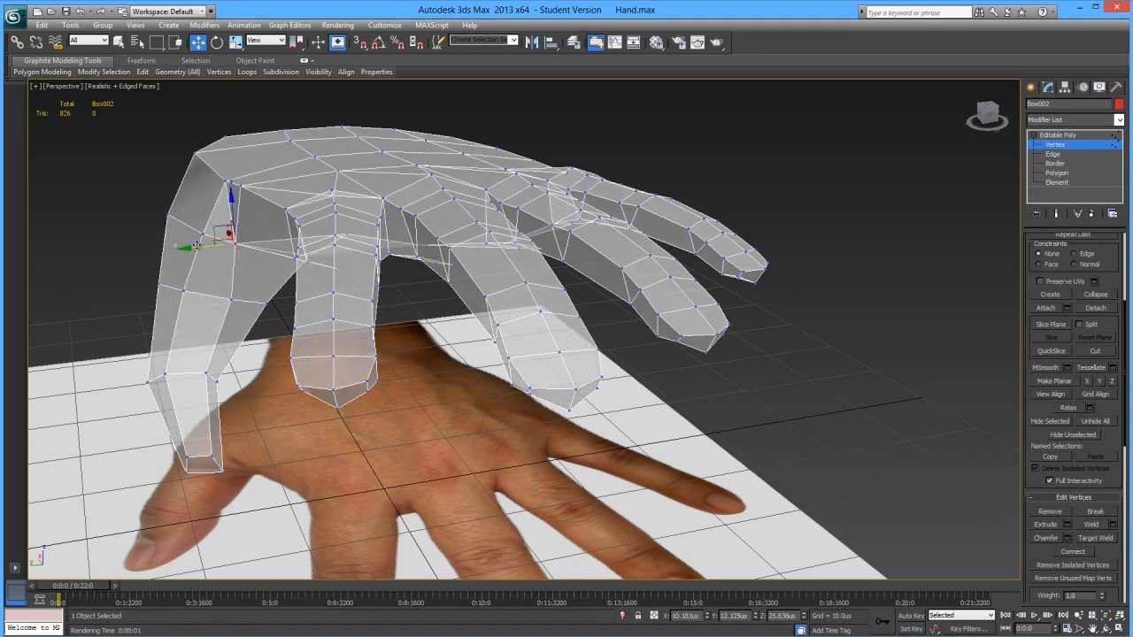
key(alt+x)
alt+middle_drag(211, 248, 266, 297)
key(alt+x)
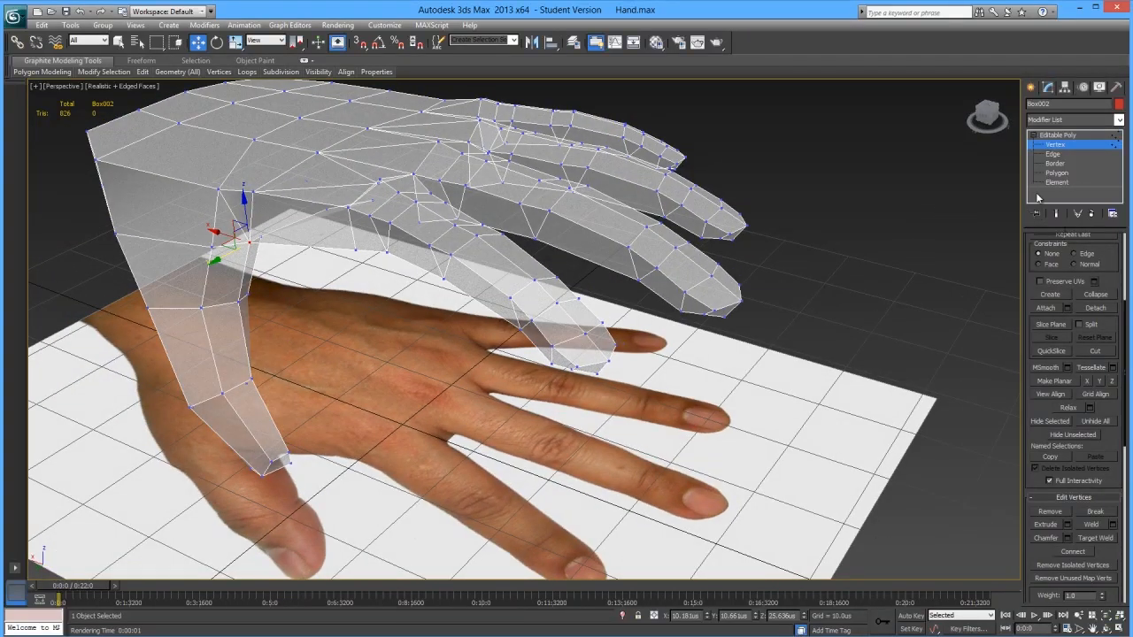
- Remove the diagonal edge between the thumb's base and the side of the palm
click(1052, 154)
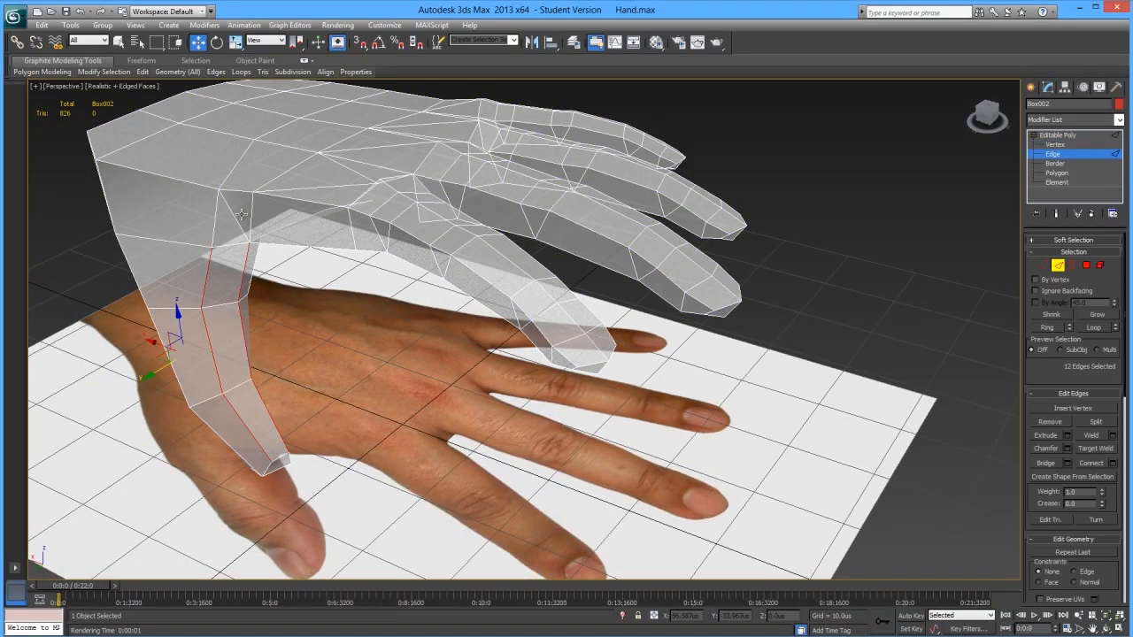
alt+middle_drag(240, 222, 254, 243)
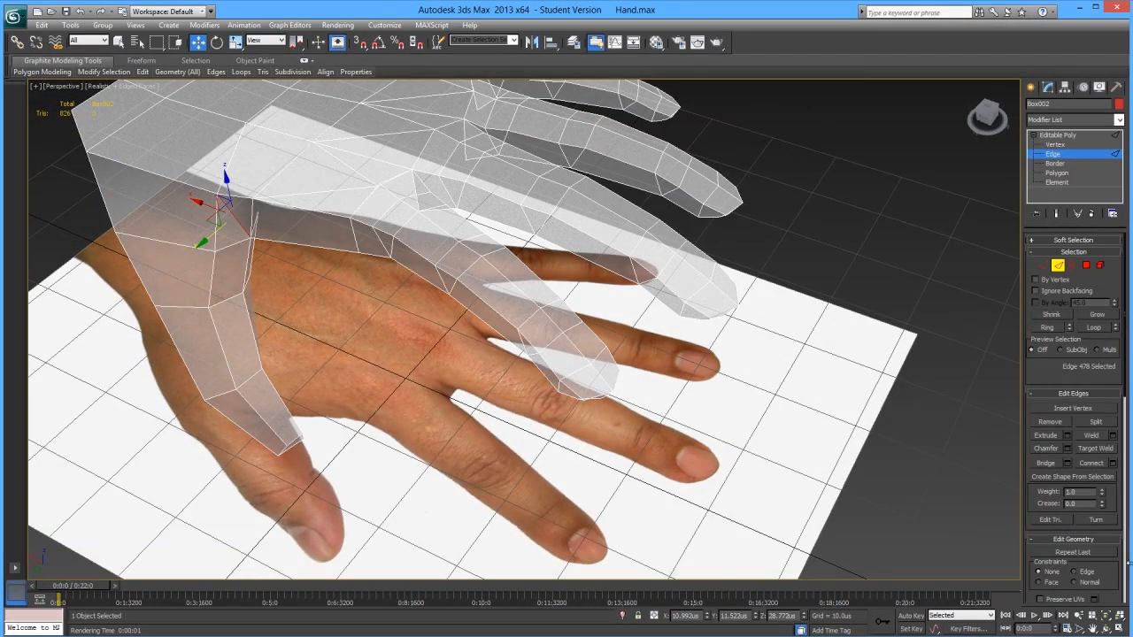
click(1050, 422)
click(1095, 520)
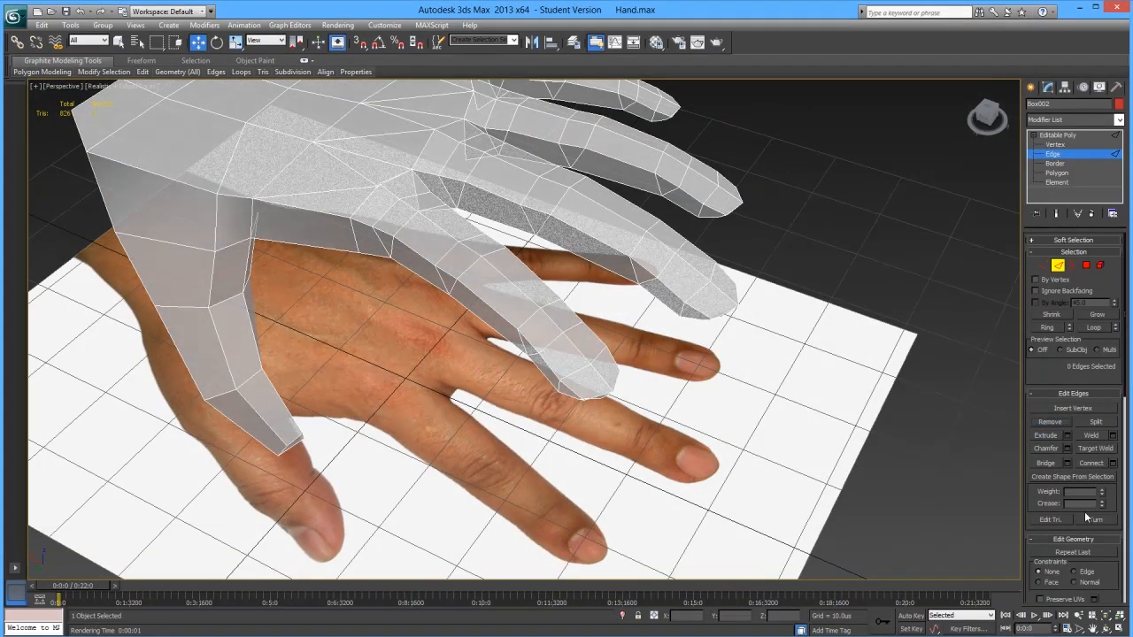
alt+middle_drag(226, 206, 496, 221)
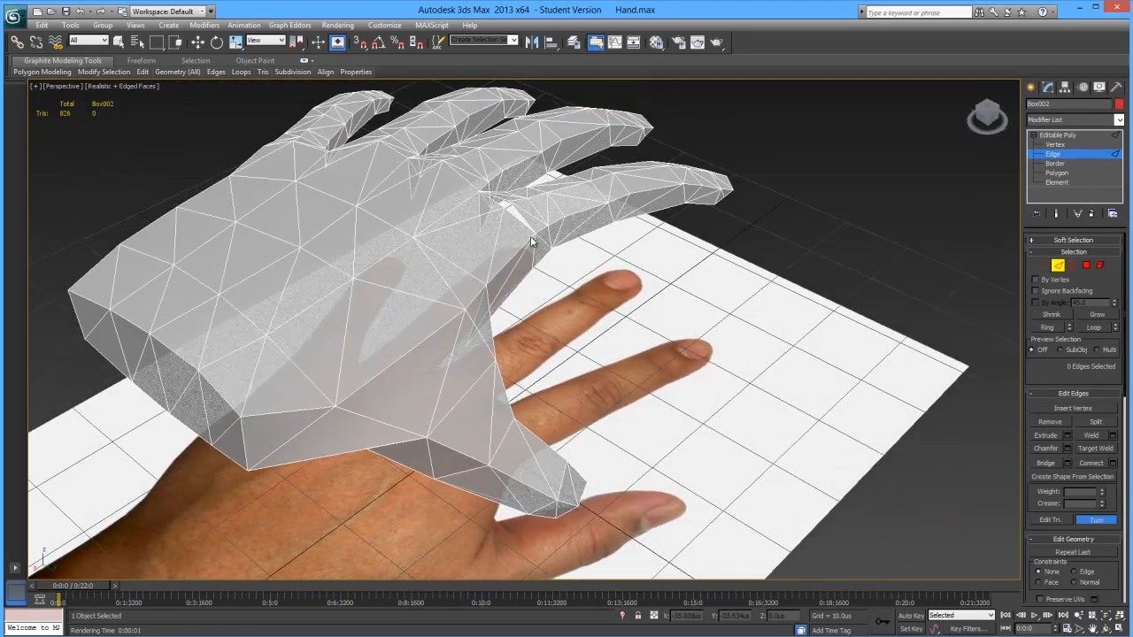
click(1044, 266)
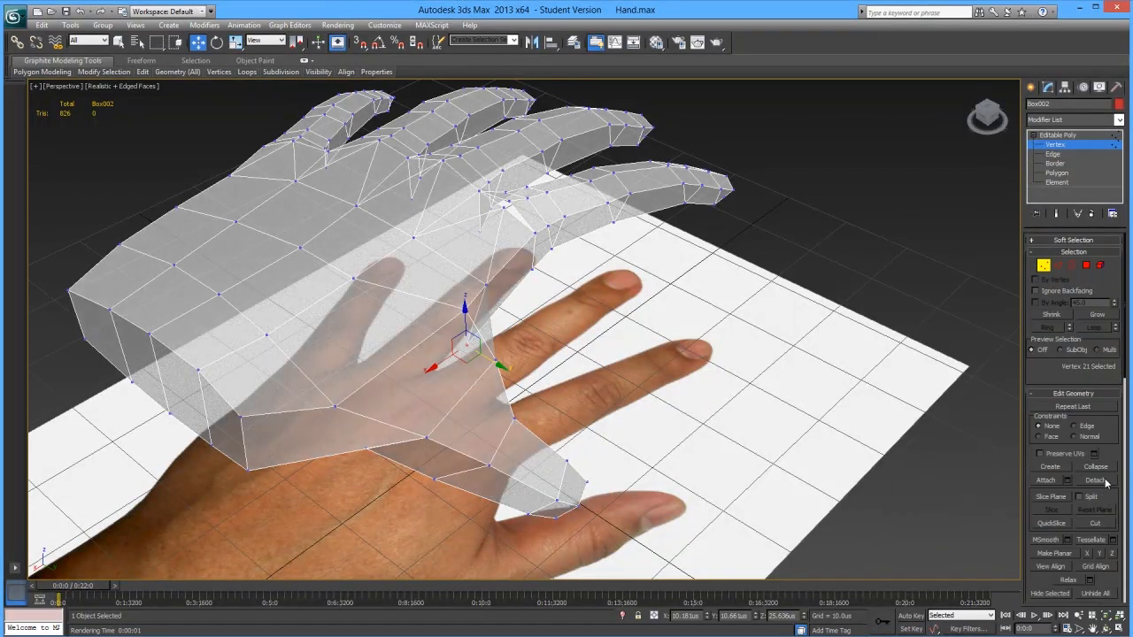
scroll(1111, 366, down, 5)
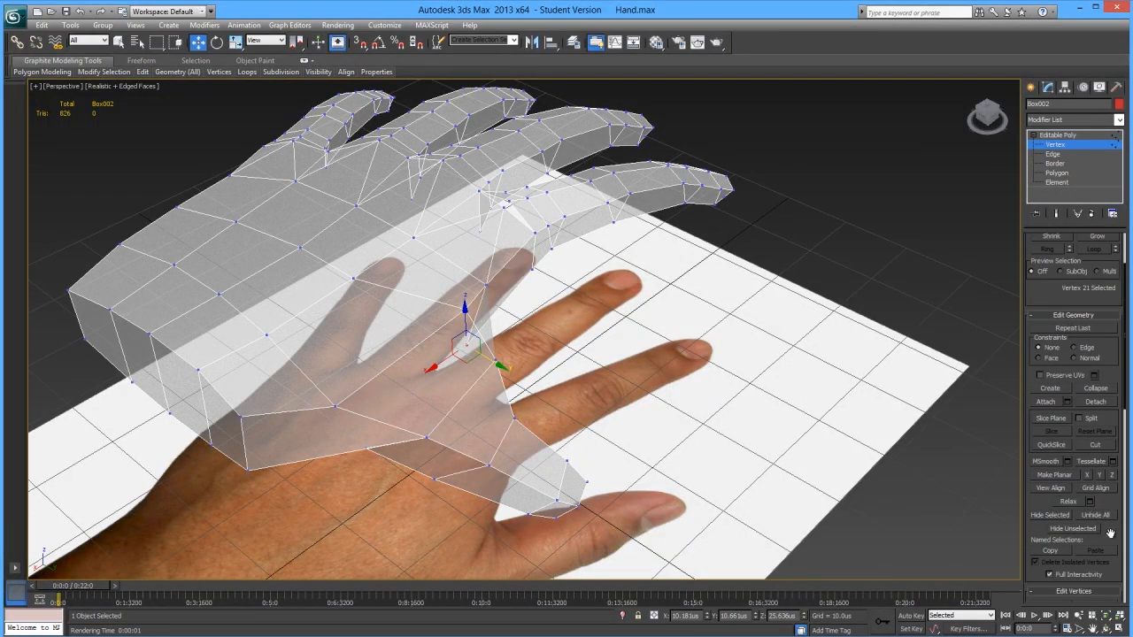
scroll(1110, 532, down, 5)
click(1096, 487)
- Move the underside vertices at the thumb's tip and knuckle outward in Y
alt+middle_drag(519, 222, 481, 172)
key(w)
click(478, 290)
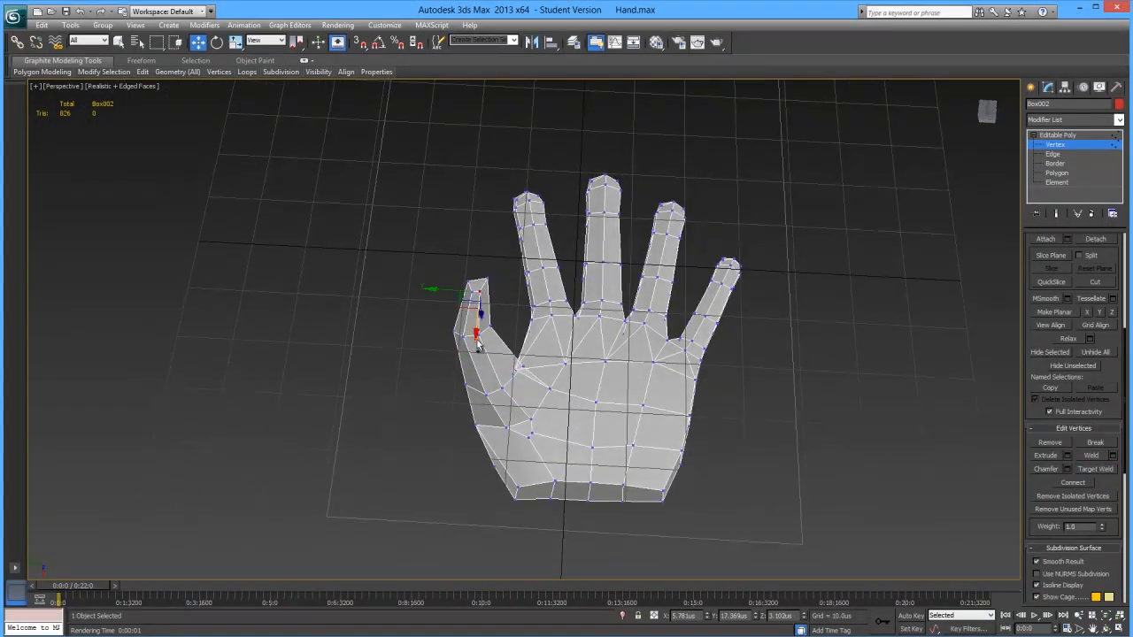
drag(450, 311, 454, 311)
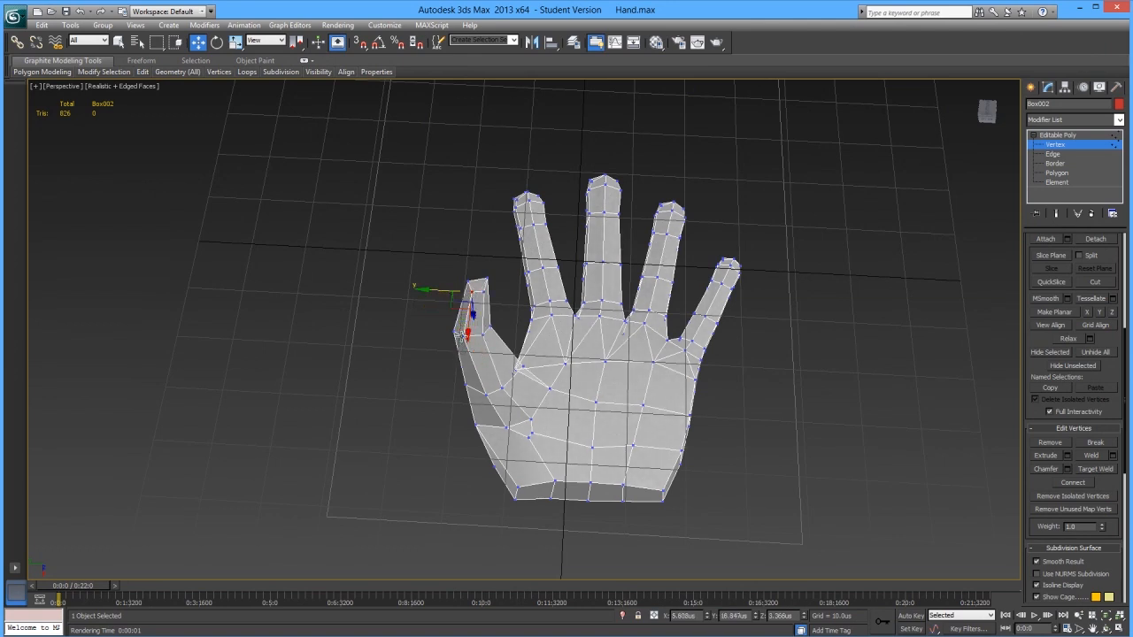
drag(437, 333, 439, 335)
click(368, 328)
- Target-weld the stray vertices at the thumb's base on the palm's underside into their neighbours
alt+middle_drag(583, 443, 551, 399)
scroll(549, 401, up, 5)
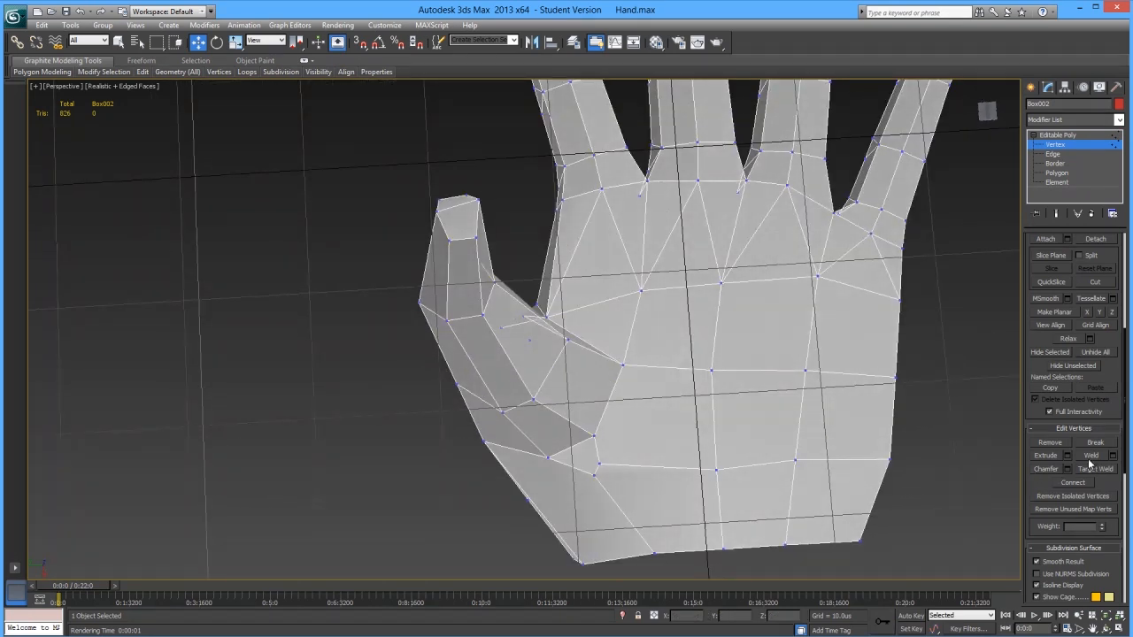
click(552, 462)
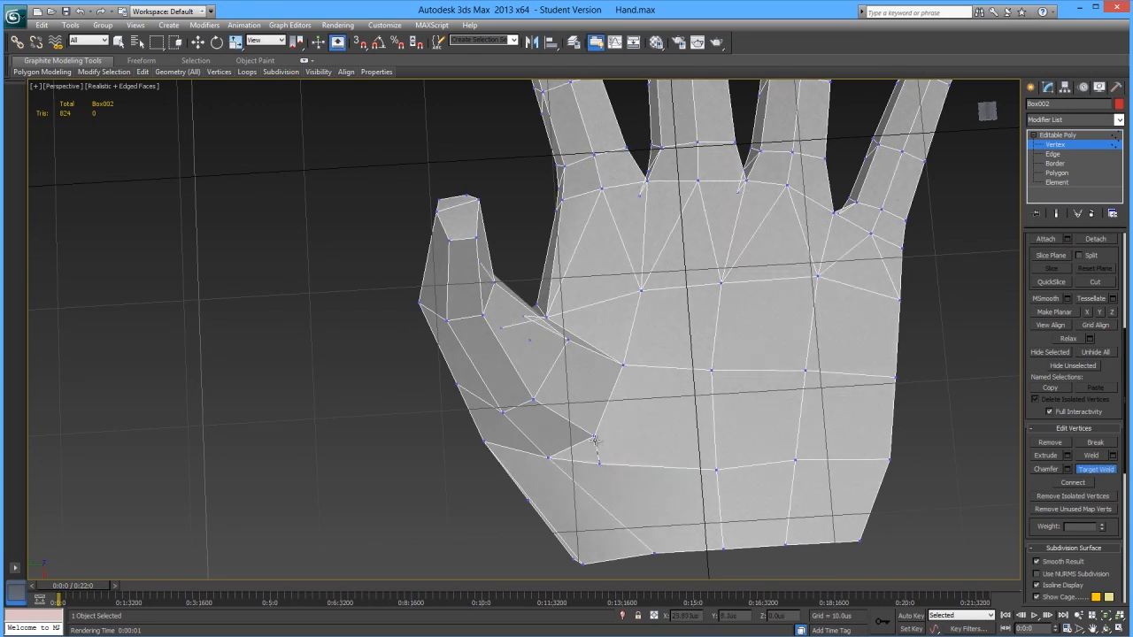
click(595, 439)
scroll(605, 449, down, 4)
alt+middle_drag(640, 410, 701, 239)
alt+middle_drag(688, 304, 649, 267)
right_click(599, 196)
mouse_move(597, 218)
alt+middle_down()
mouse_move(598, 199)
mouse_move(611, 221)
alt+middle_up()
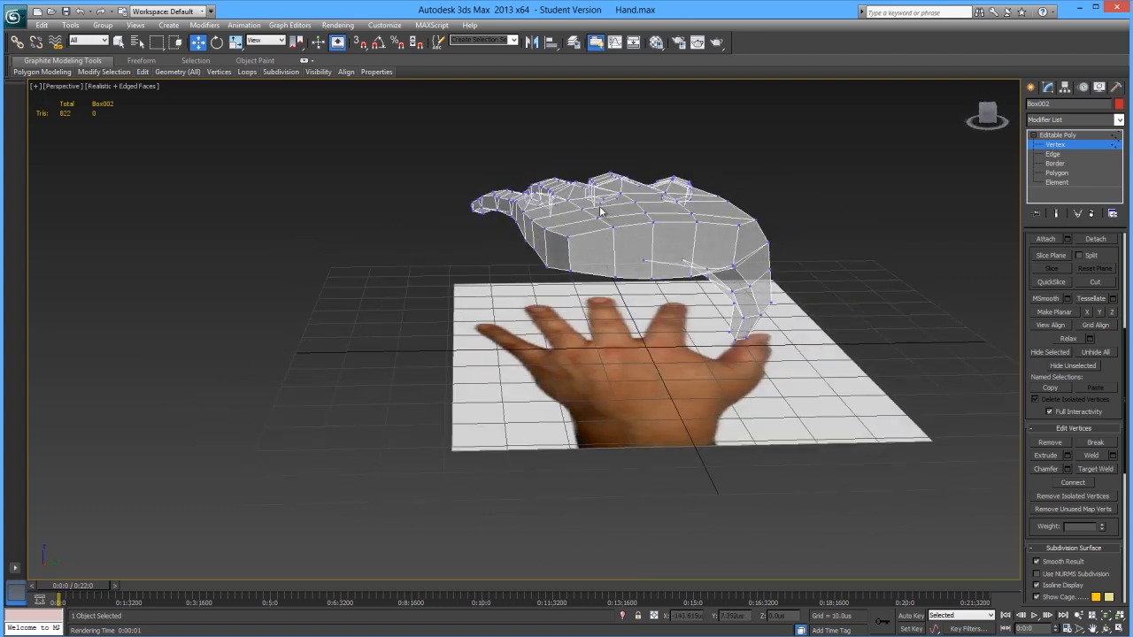
- Adjust the heights of vertices at the wrist end of the palm, lowering the upper little-finger-side corner about 1.2 us in Z
alt+middle_drag(609, 203, 609, 238)
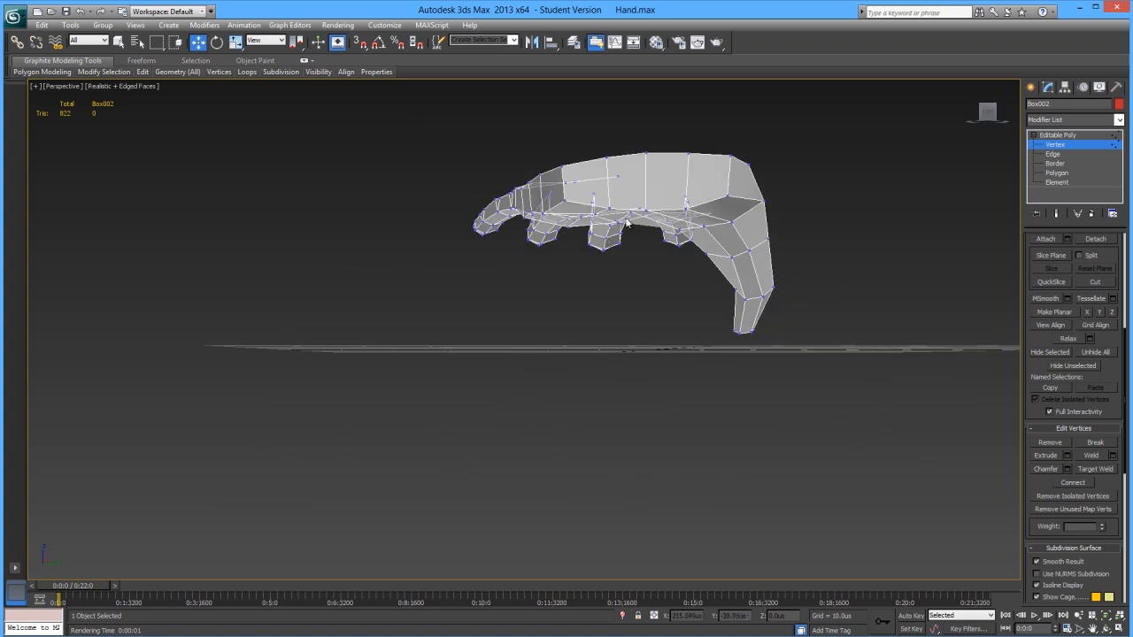
click(634, 213)
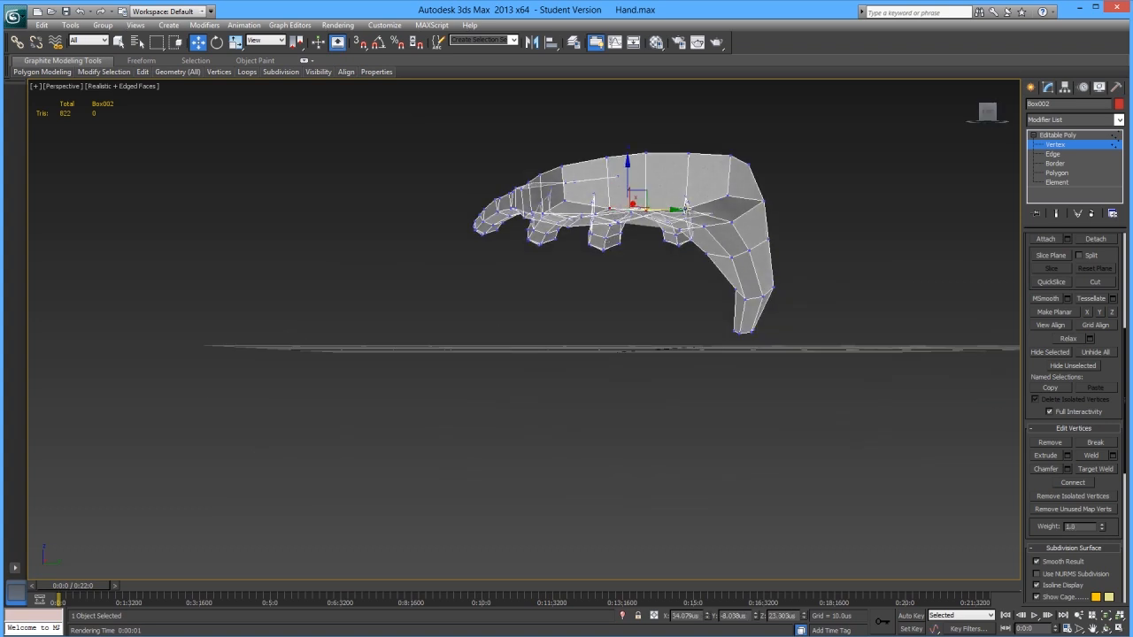
drag(647, 183, 648, 196)
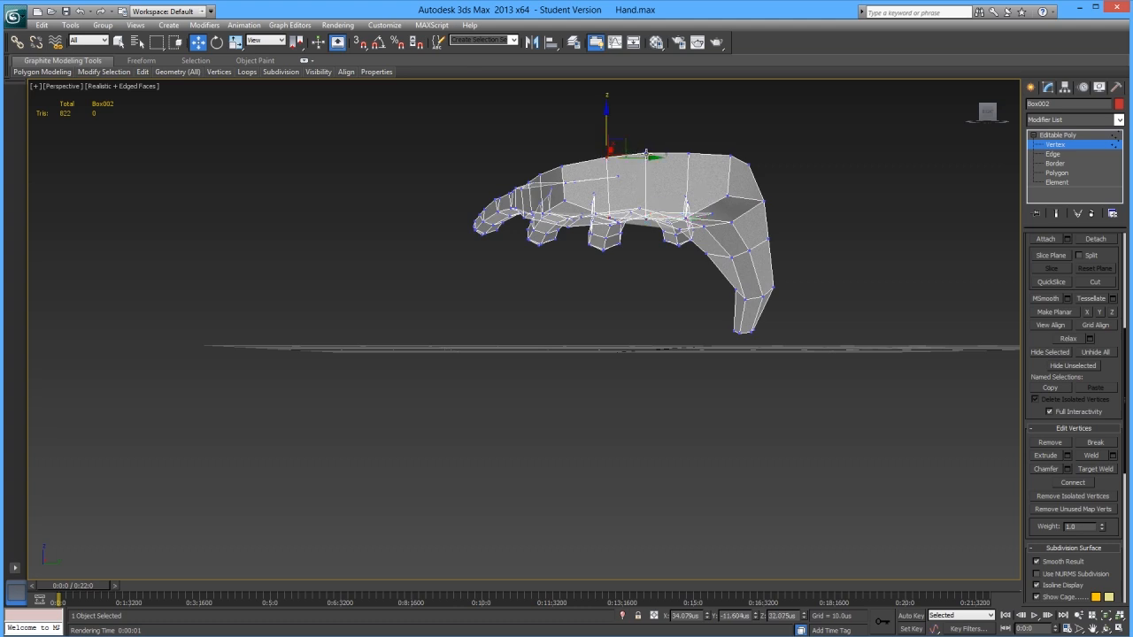
drag(646, 134, 688, 129)
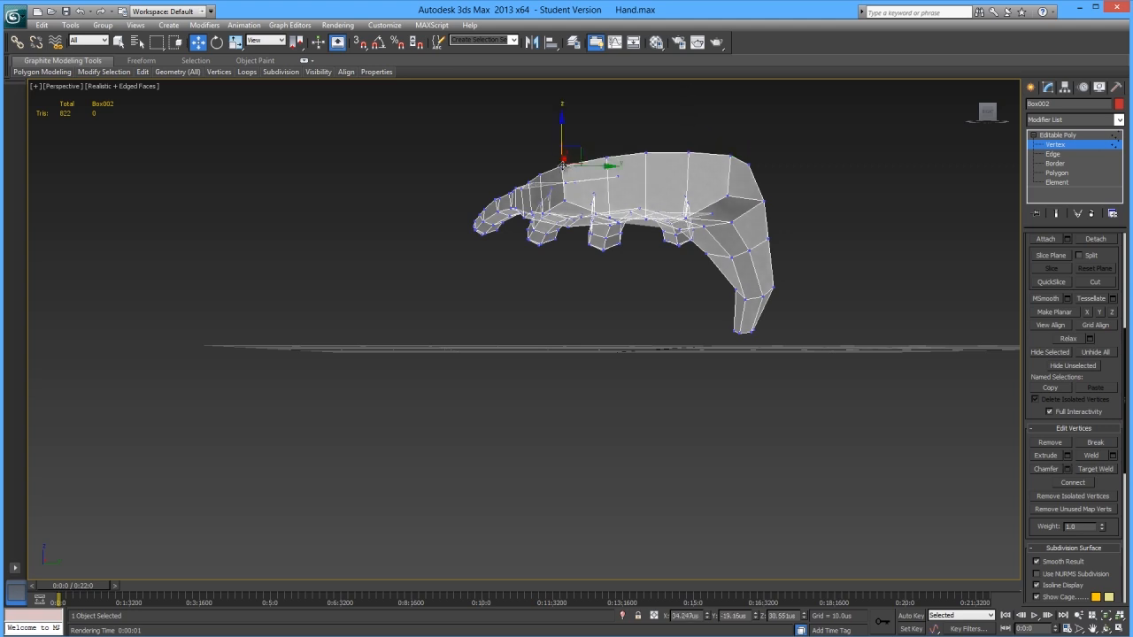
drag(561, 141, 562, 148)
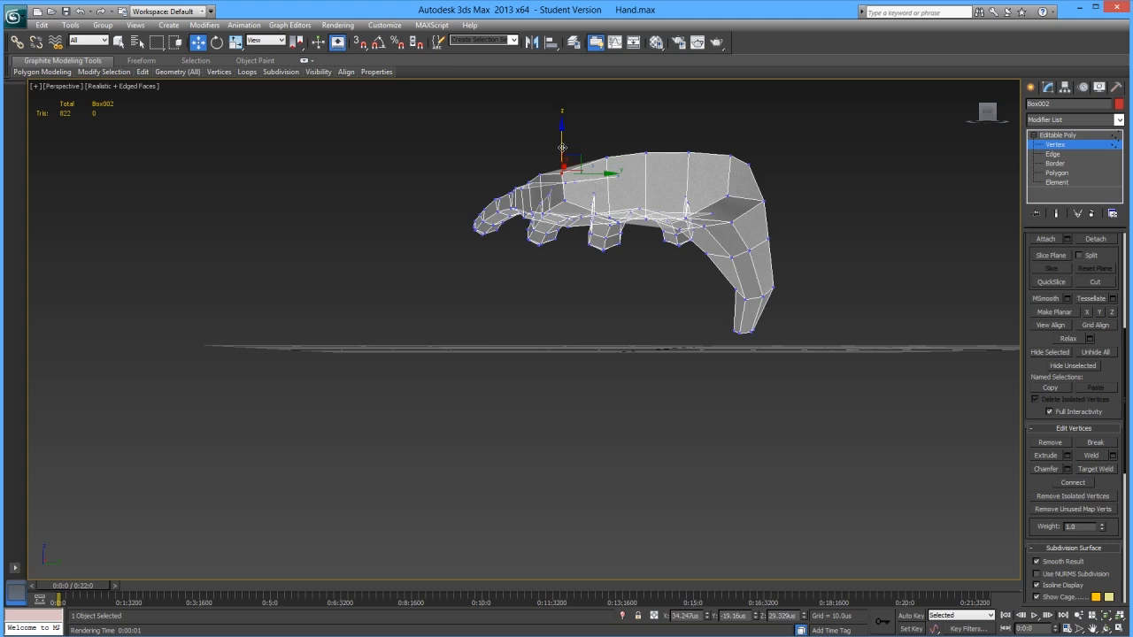
- Fine-tune the height and position of the vertices along the upper little-finger side of the wrist
alt+middle_drag(513, 169, 637, 181)
drag(561, 134, 561, 128)
alt+middle_drag(551, 187, 518, 162)
click(512, 163)
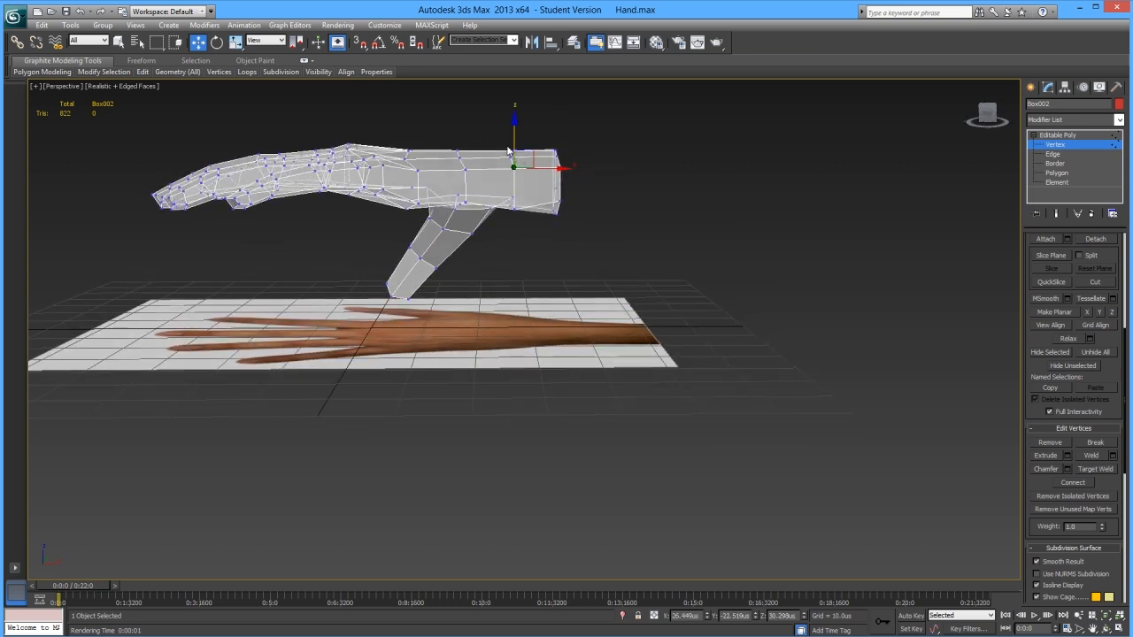
drag(520, 167, 524, 170)
drag(514, 124, 514, 121)
- Lower the bottom little-finger-side corner vertex of the wrist end about 2 us in Z
alt+middle_drag(550, 204, 540, 207)
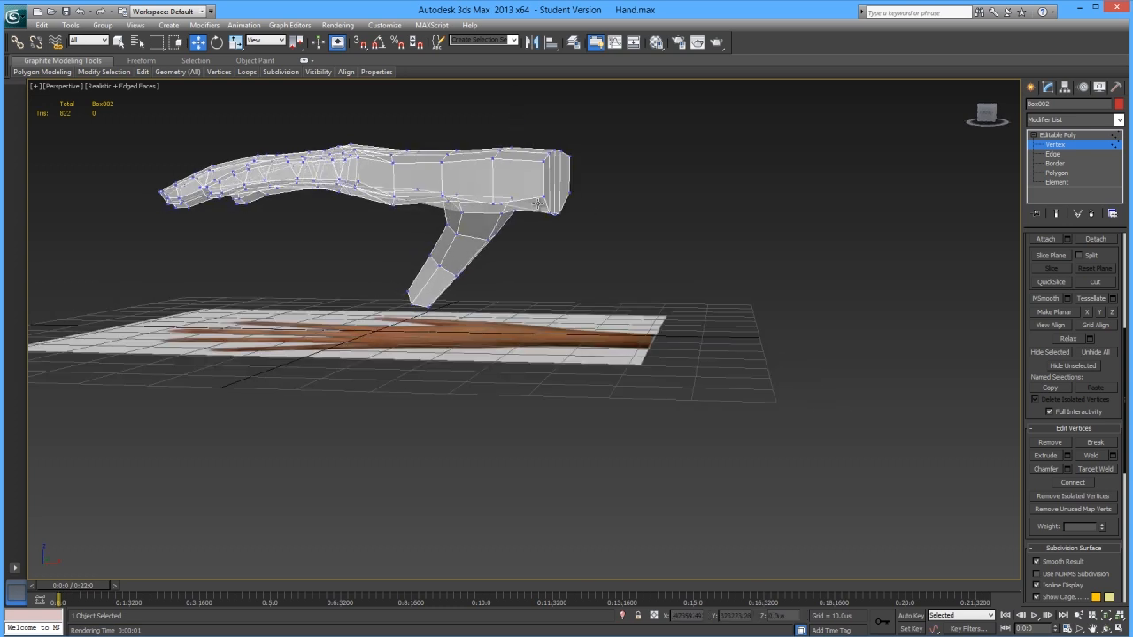
click(543, 196)
drag(544, 165, 545, 176)
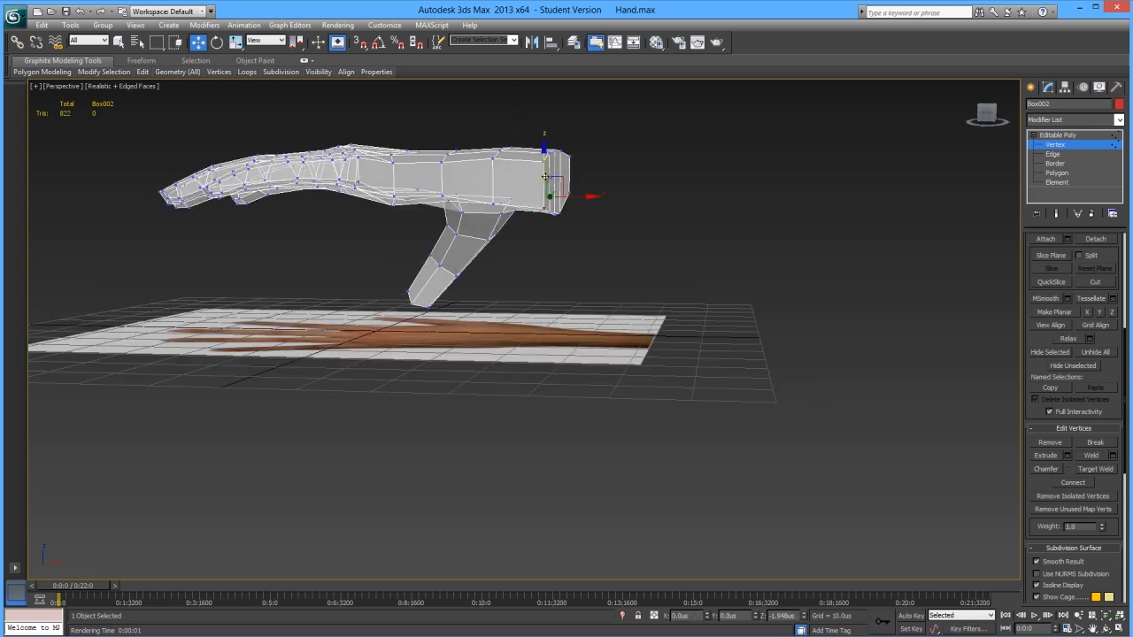
- Adjust the thumb-side vertices near the wrist in X, moving the one at the thumb's base about 2.3 us toward the wrist
alt+middle_drag(546, 177, 343, 220)
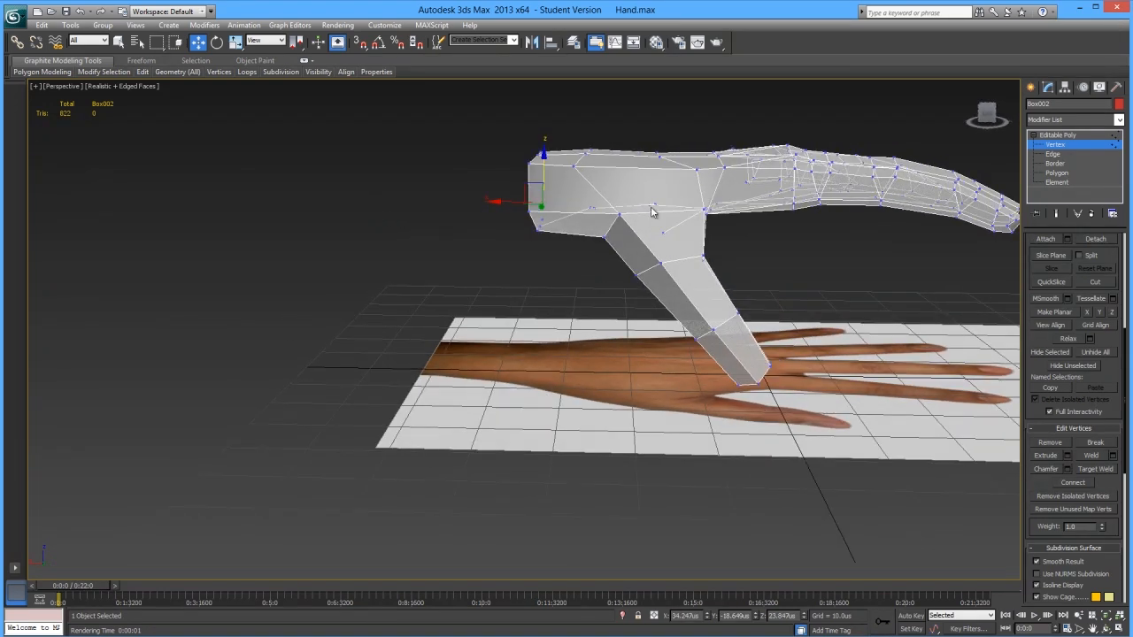
click(622, 215)
drag(591, 211, 576, 214)
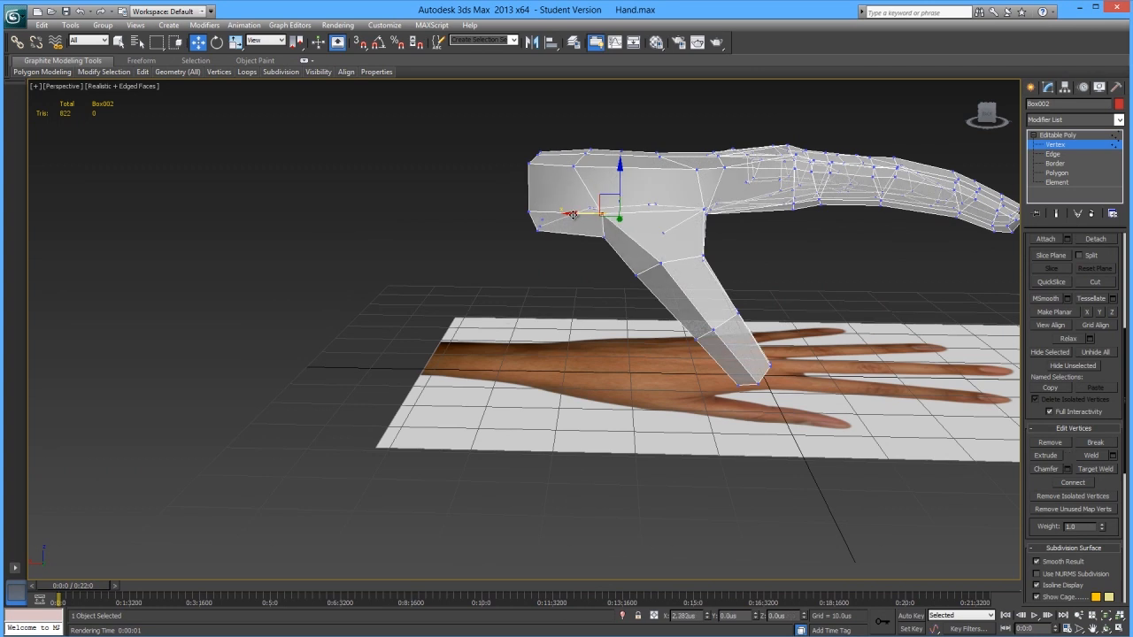
alt+middle_drag(575, 215, 678, 240)
click(577, 162)
drag(531, 160, 557, 162)
click(605, 213)
drag(571, 212, 577, 211)
- Shift a further vertex on the thumb side of the wrist toward the forearm
alt+middle_drag(530, 248, 602, 301)
click(599, 287)
drag(572, 289, 535, 292)
click(713, 345)
alt+middle_drag(661, 352, 523, 254)
click(526, 255)
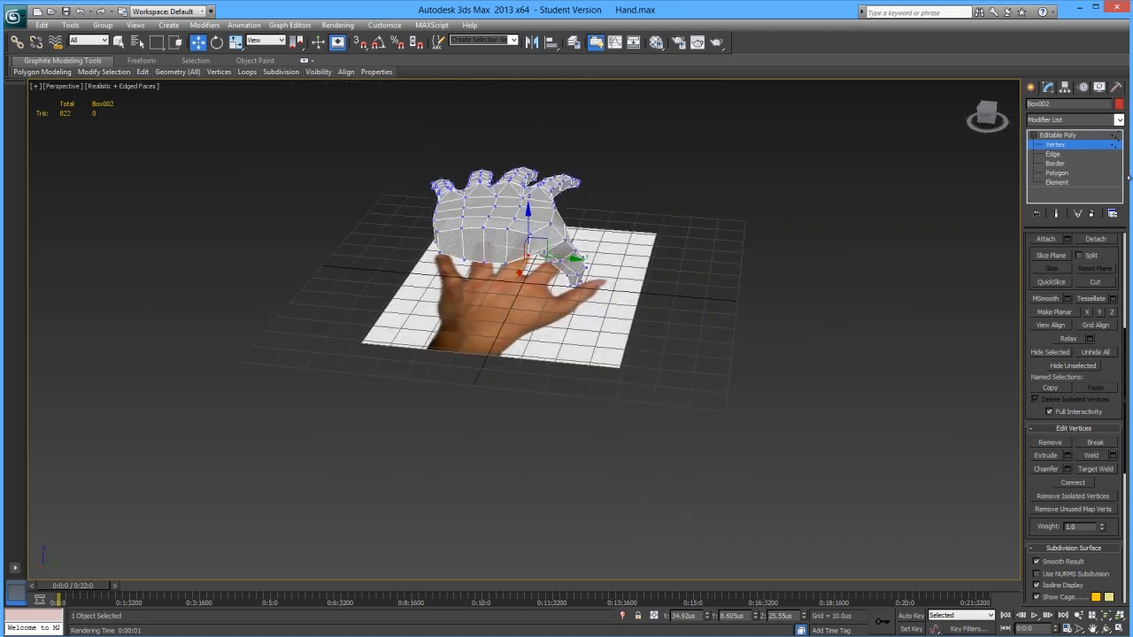
- Extrude the four end polygons of the wrist, matching the extrusion to the reference wrist in the Top view
key(4)
click(520, 251)
ctrl+click(492, 250)
ctrl+click(466, 248)
ctrl+click(450, 254)
alt+middle_drag(450, 254, 562, 319)
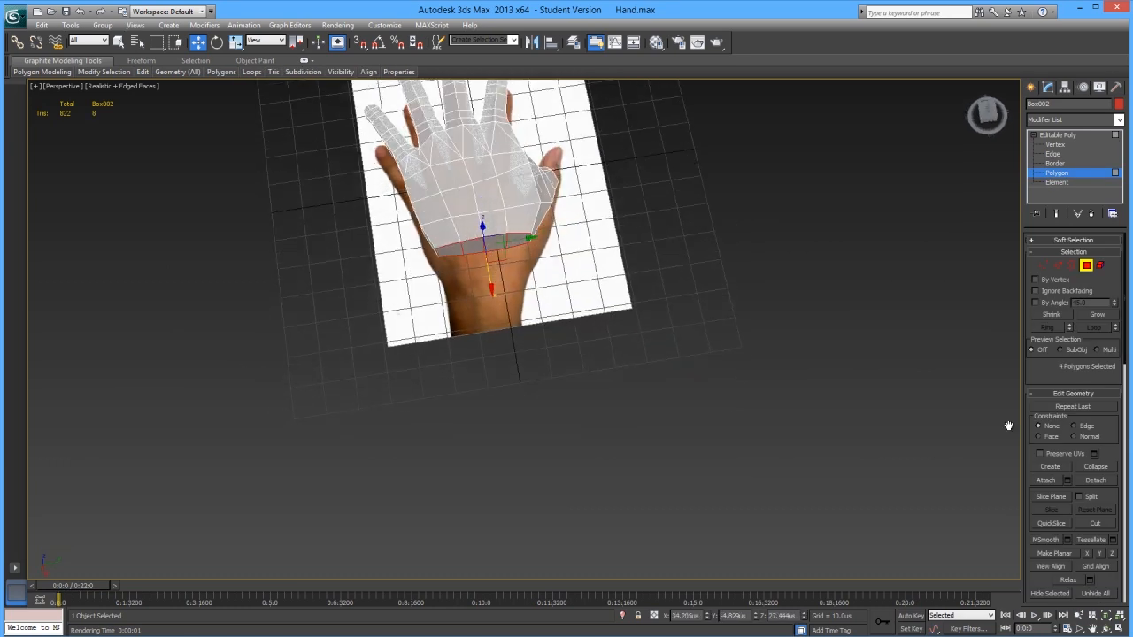
drag(1065, 346, 988, 164)
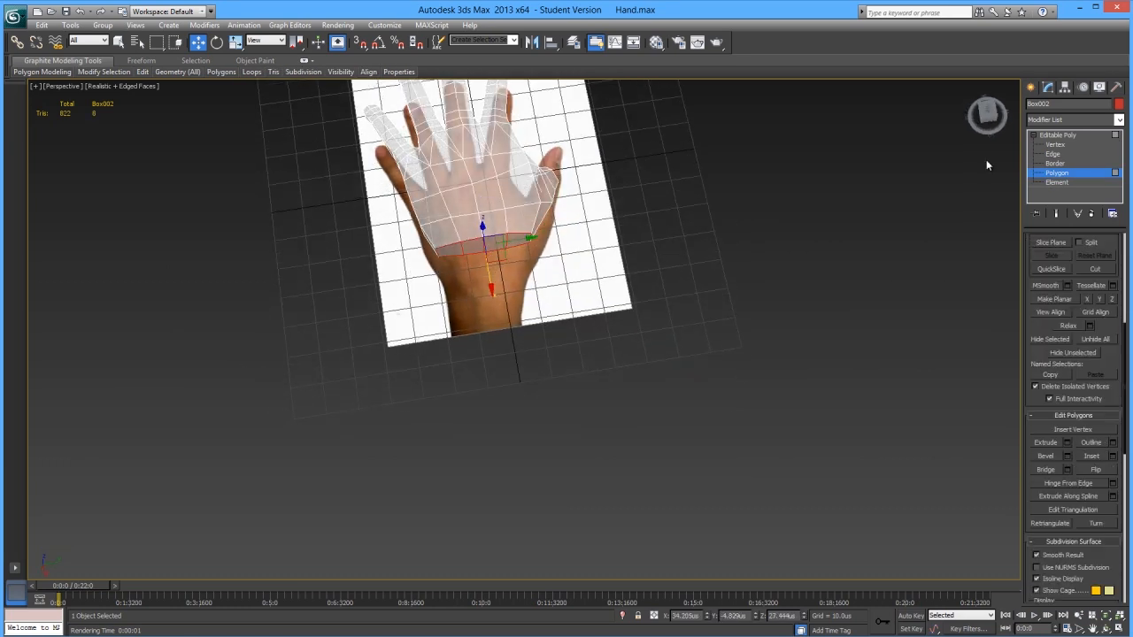
click(1067, 443)
alt+middle_drag(643, 302, 636, 298)
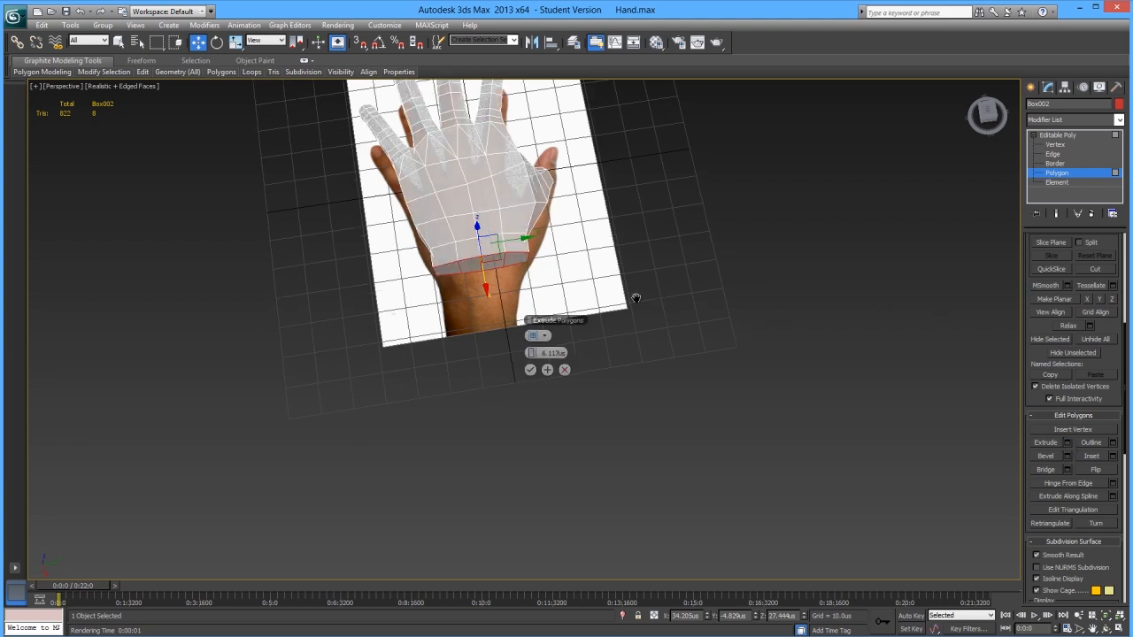
key(t)
middle_drag(680, 331, 673, 278)
drag(529, 354, 530, 344)
key(alt+x)
click(530, 369)
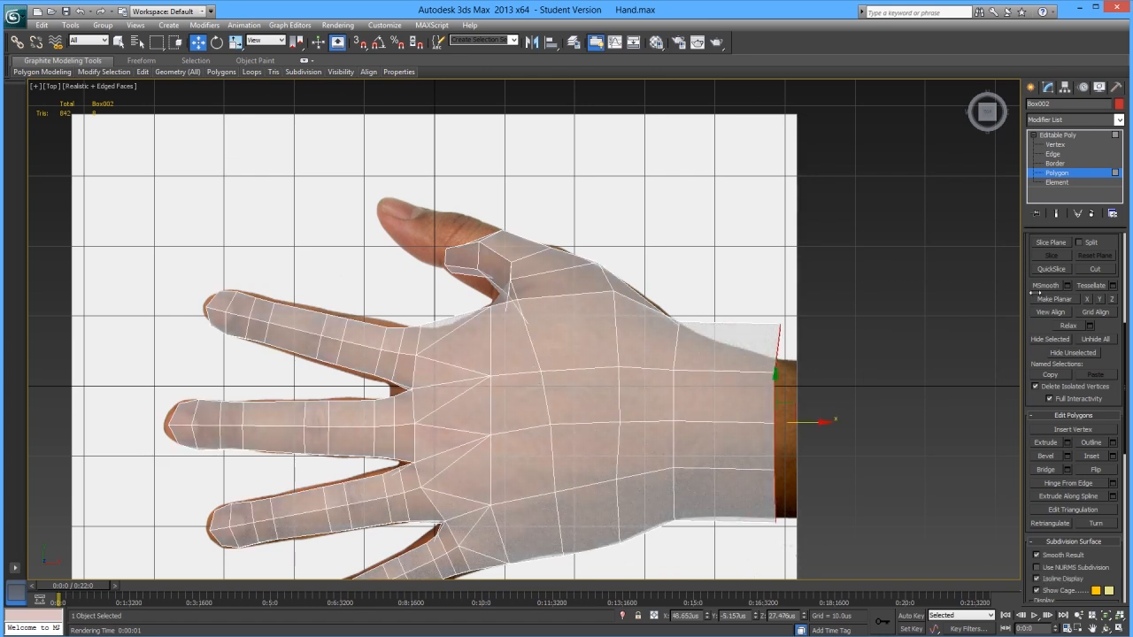
- Move the two thumb-side vertex pairs at the wrist end inward in Y, the outermost about -4.5 us, to match the reference outline
click(1057, 144)
drag(744, 285, 811, 333)
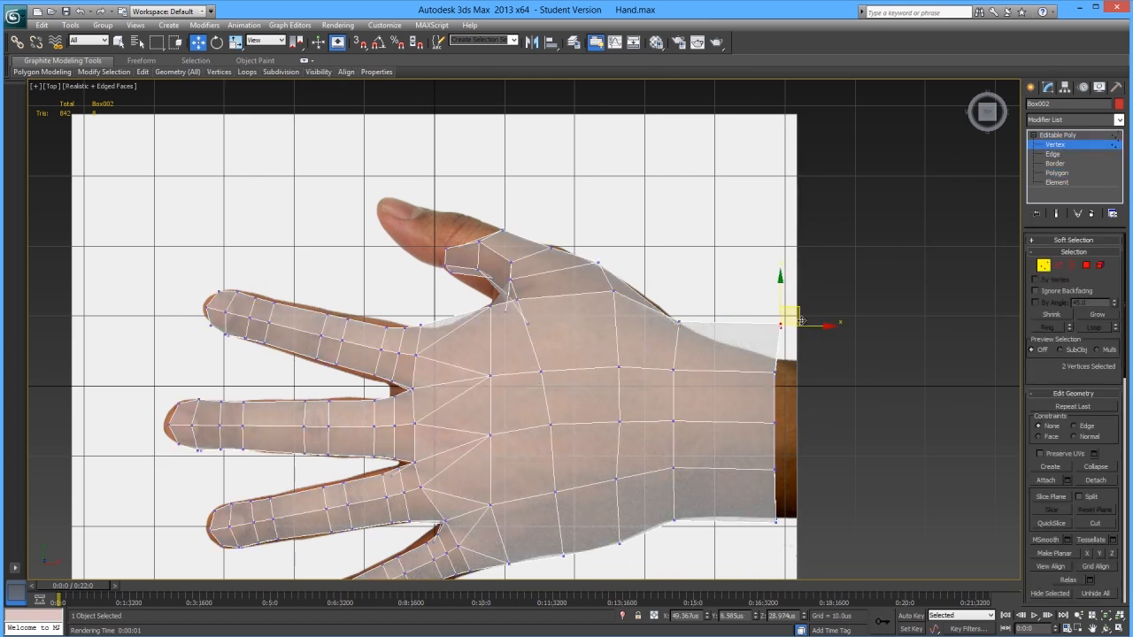
drag(781, 289, 781, 322)
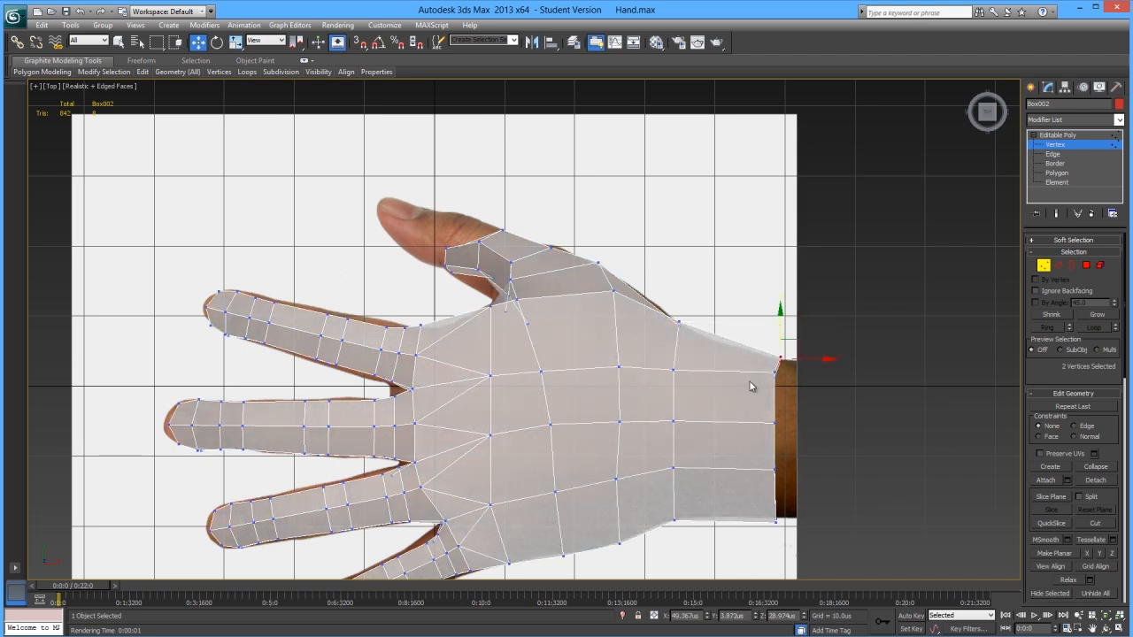
drag(750, 364, 763, 393)
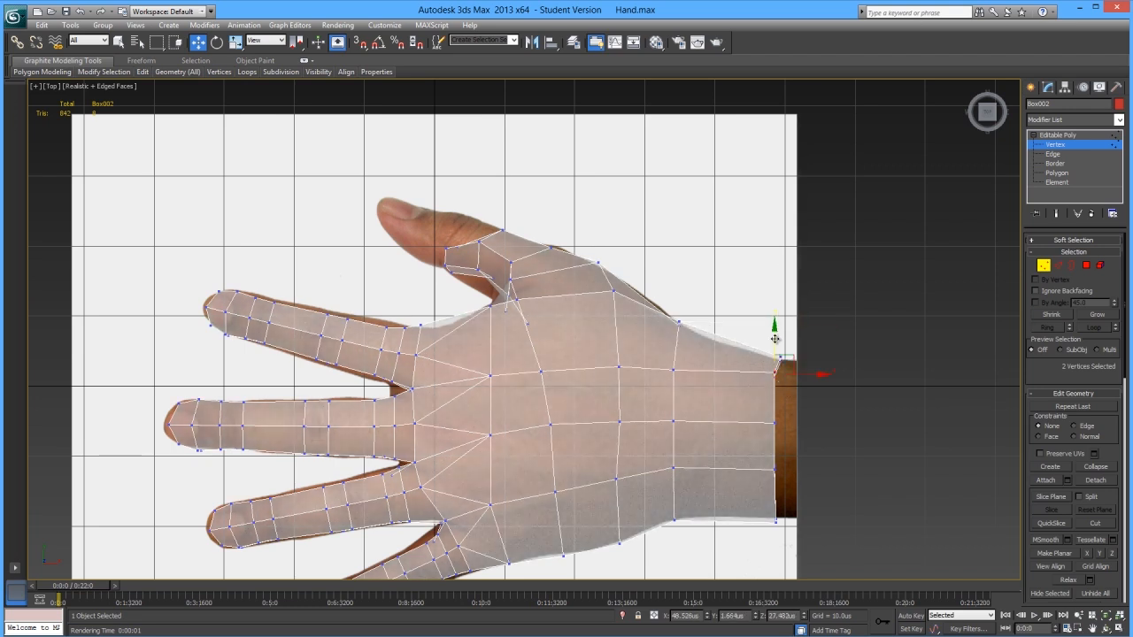
drag(774, 339, 777, 359)
- Shift the middle vertex pairs at the wrist end in Y to even out their spacing within the narrowed wrist
drag(757, 416, 789, 449)
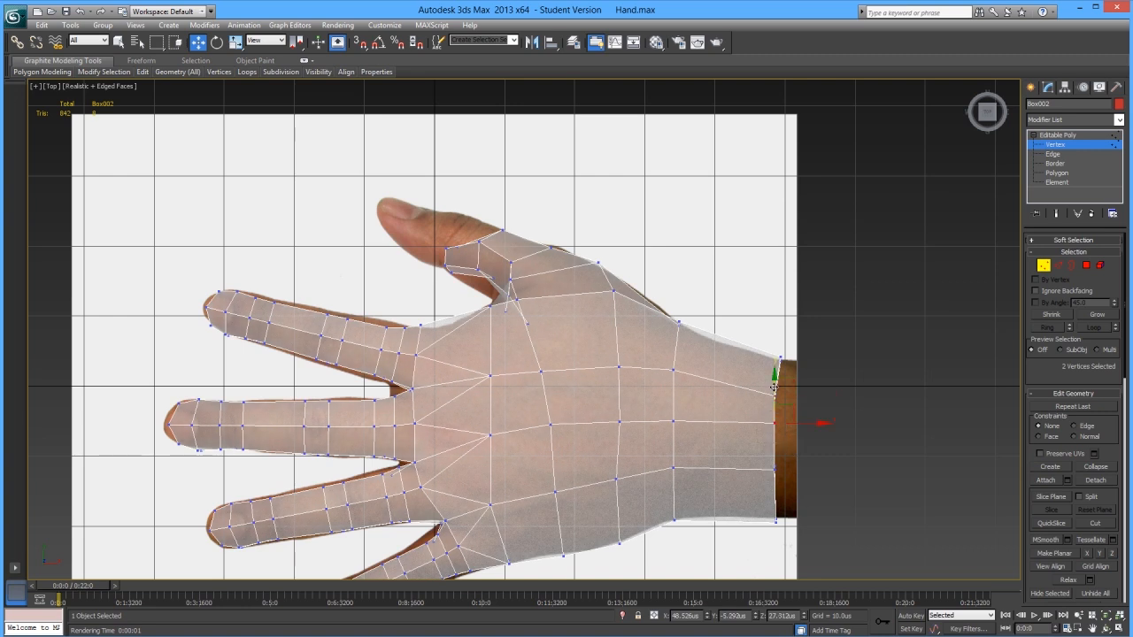
drag(773, 386, 773, 398)
drag(742, 454, 785, 492)
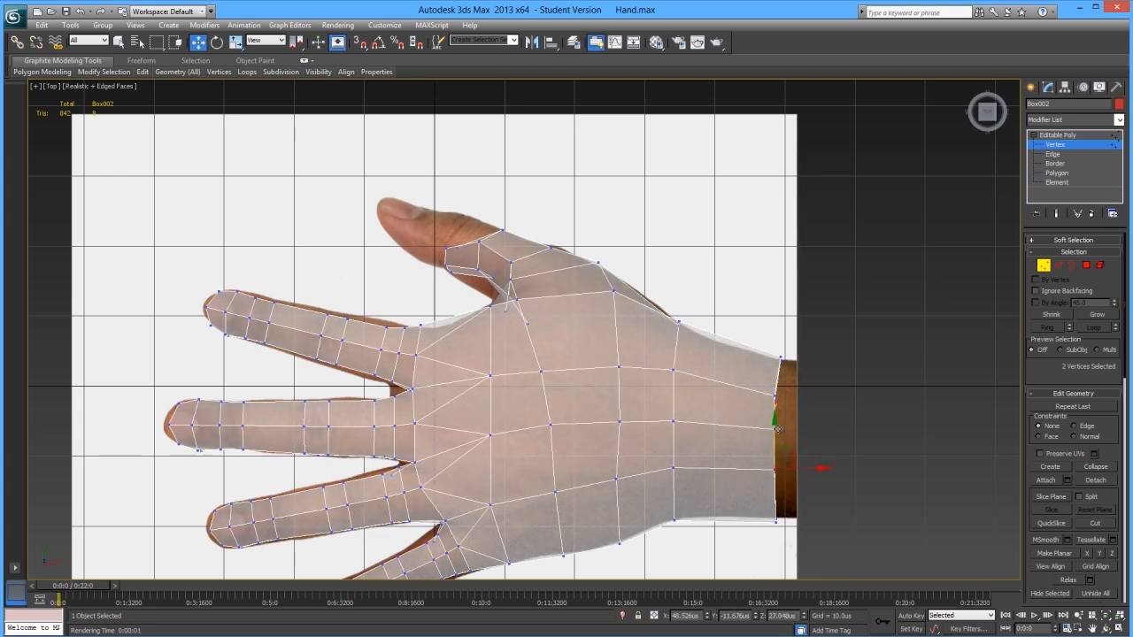
drag(774, 428, 774, 432)
drag(802, 554, 777, 477)
middle_drag(745, 365, 724, 351)
drag(745, 375, 778, 384)
click(678, 408)
- Extrude the four end polygons of the wrist about 71 us in the Perspective view to form the forearm
scroll(628, 397, down, 2)
middle_drag(676, 406, 611, 374)
key(p)
scroll(620, 391, down, 1)
click(1086, 266)
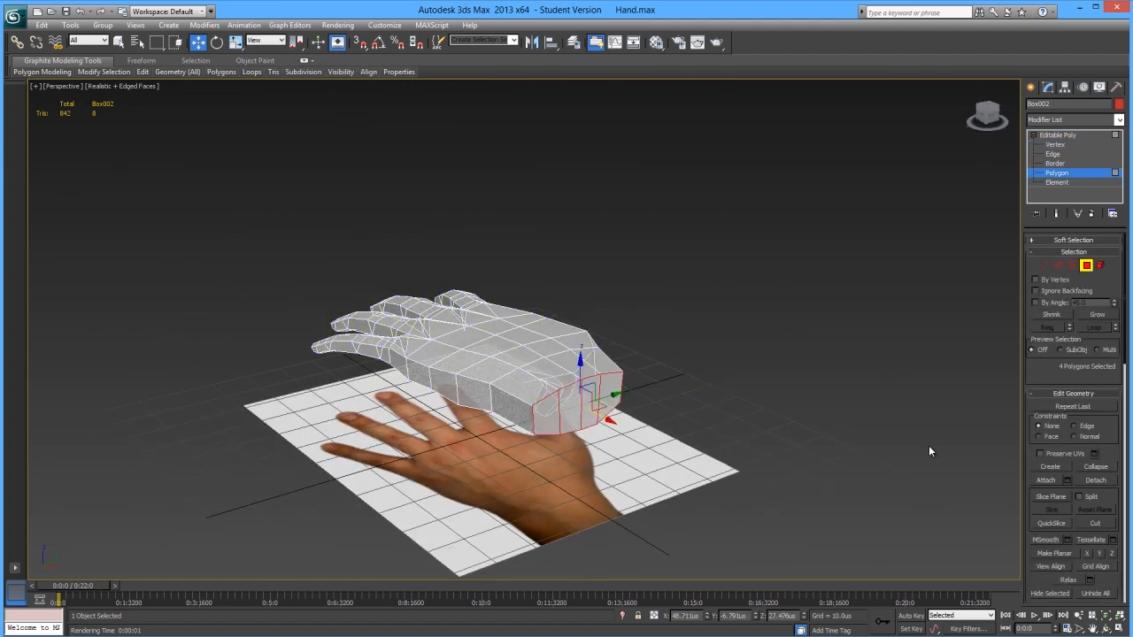
scroll(1117, 499, down, 4)
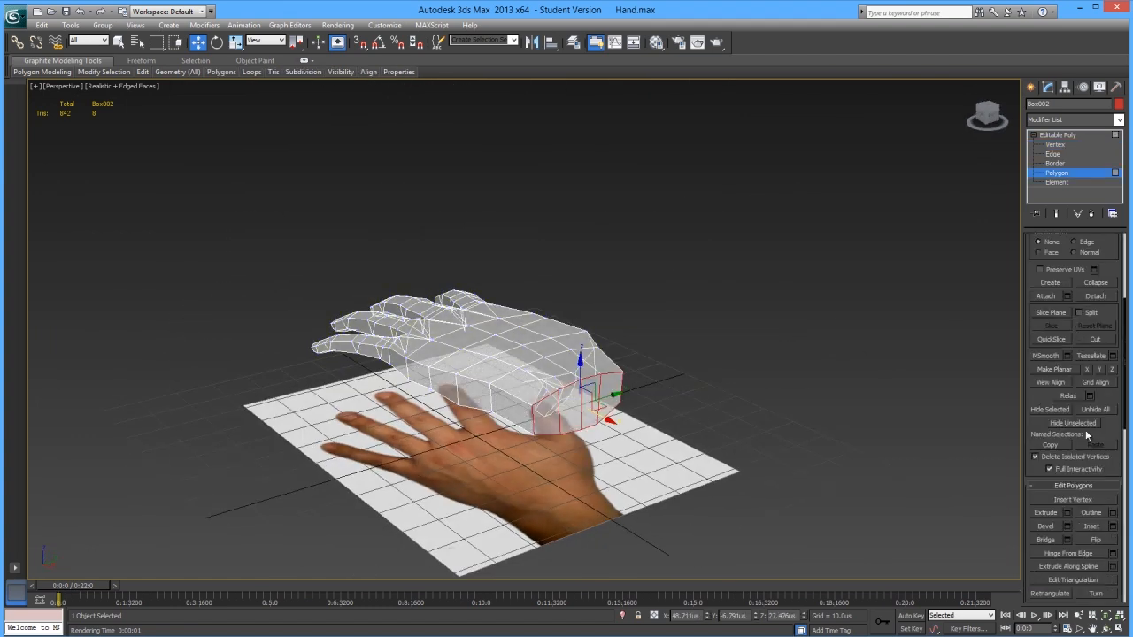
click(1068, 514)
alt+middle_drag(550, 317, 698, 352)
drag(532, 353, 871, 266)
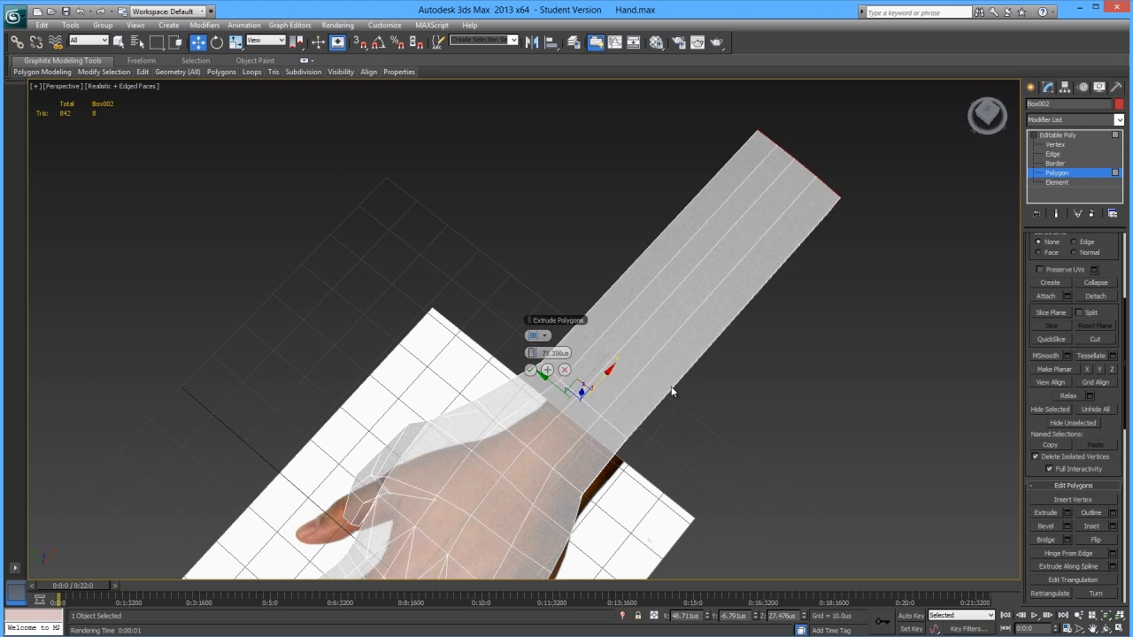
click(530, 370)
- Scale up the polygons at the forearm's end along their local Y axis to thicken it
scroll(546, 339, down, 3)
middle_drag(542, 348, 642, 243)
key(r)
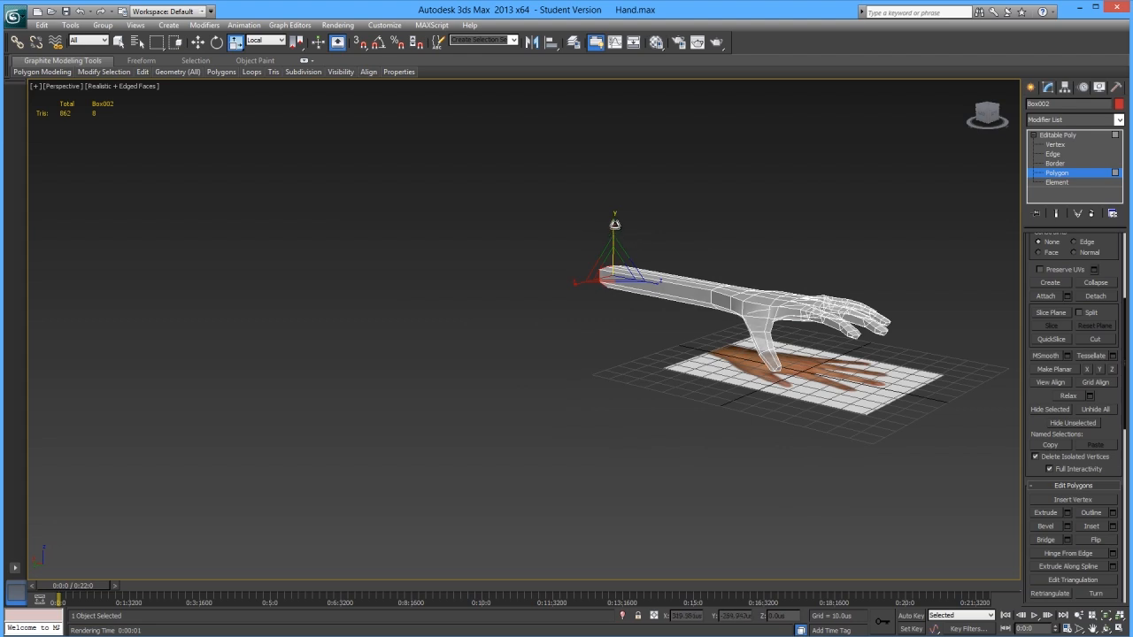
drag(612, 217, 606, 188)
- Lower two upper vertices on the thumb side of the forearm about 3.5 us in Z
alt+middle_drag(606, 191, 603, 232)
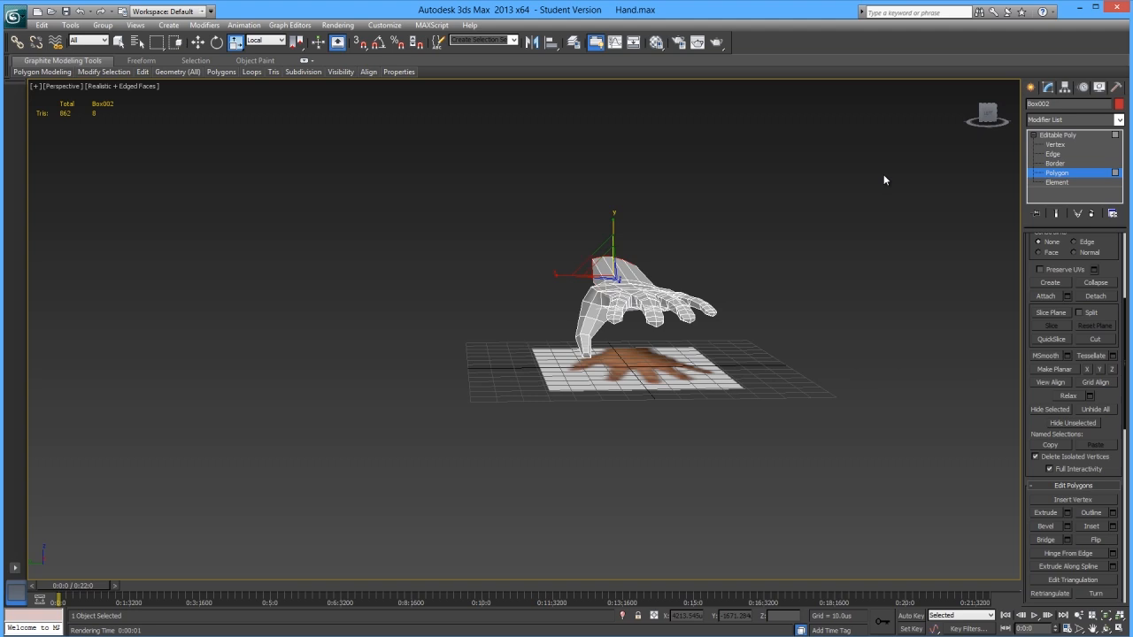
click(1054, 144)
alt+middle_drag(484, 296, 497, 266)
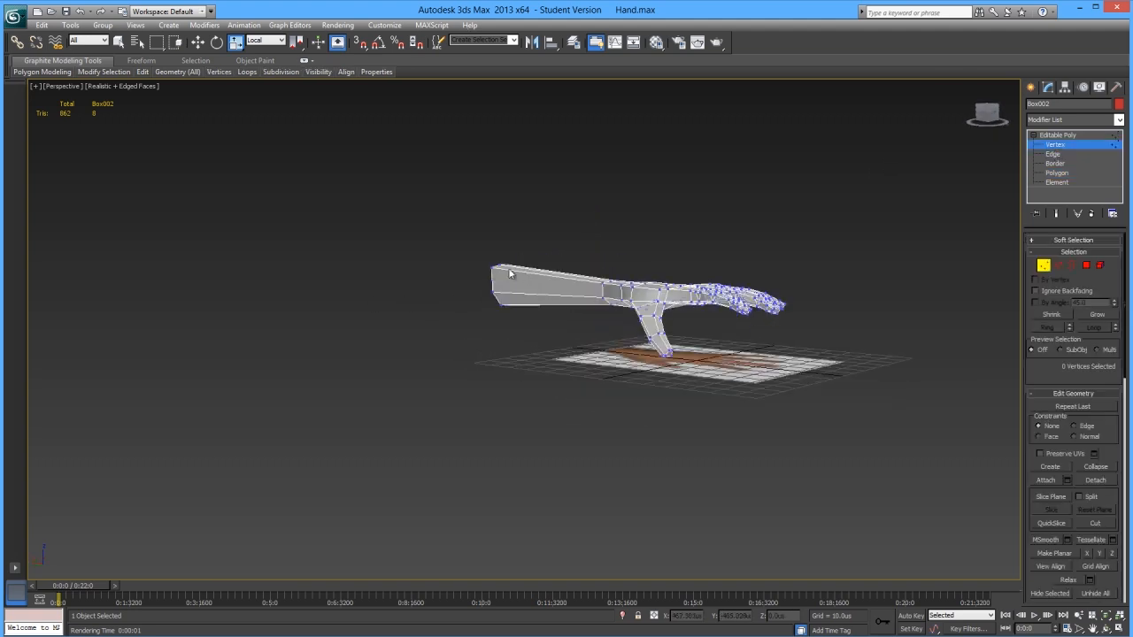
ctrl+click(601, 285)
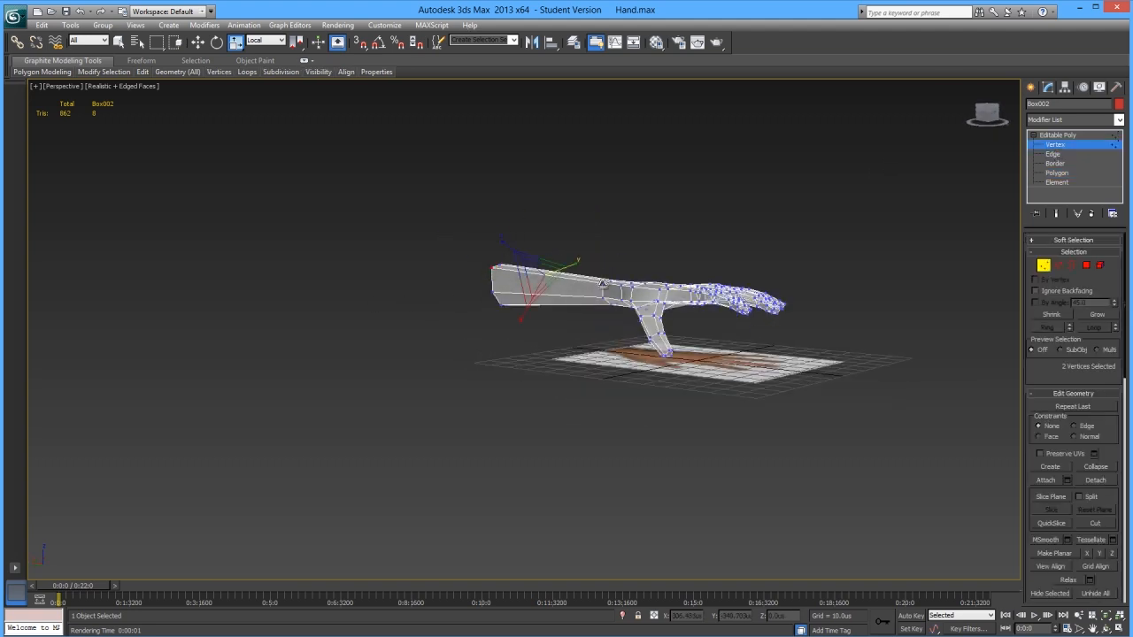
alt+middle_drag(601, 284, 561, 304)
key(w)
drag(543, 238, 544, 245)
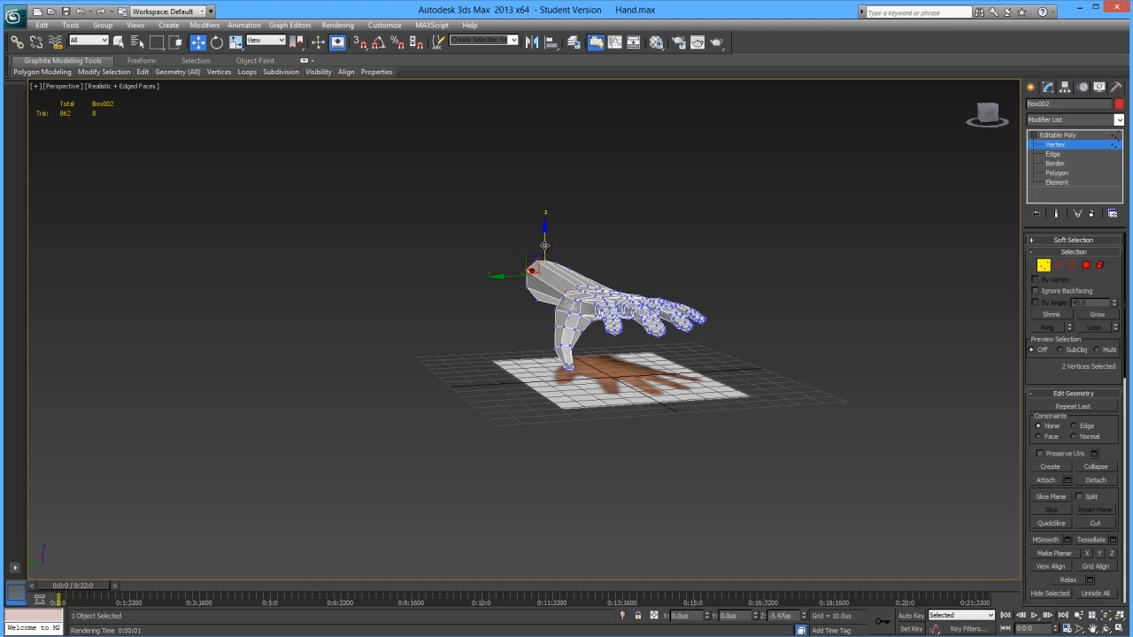
- Lower the upper thumb-side vertices of the wrist and palm, moving the palm one about -0.8 us in Z
alt+middle_drag(559, 280, 637, 271)
scroll(606, 286, up, 2)
click(605, 285)
click(636, 271)
drag(635, 238, 634, 242)
mouse_move(653, 274)
alt+middle_down()
mouse_move(624, 281)
mouse_move(655, 262)
alt+middle_up()
click(667, 270)
drag(665, 241, 666, 248)
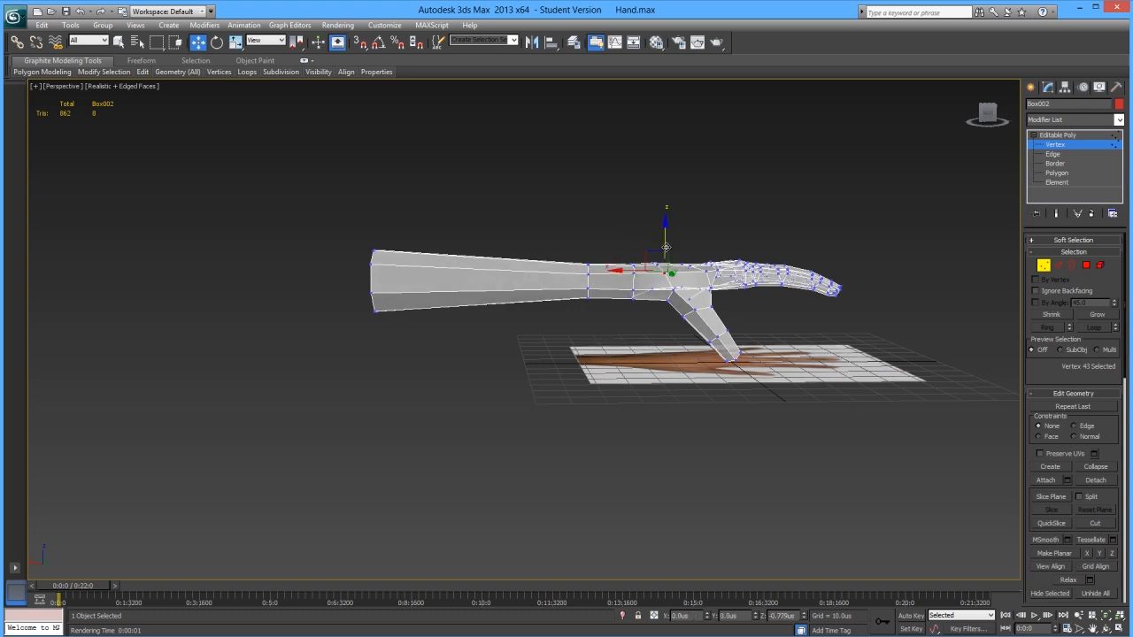
alt+middle_drag(620, 274, 595, 283)
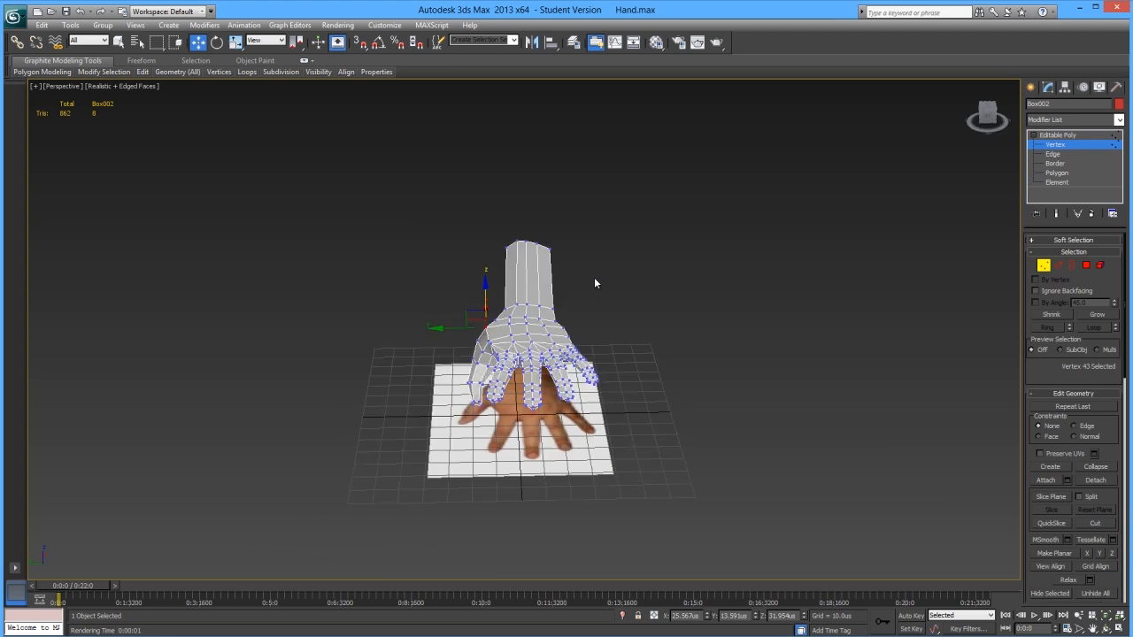
drag(488, 265, 488, 266)
- Select the ten-vertex loop around the wrist and rotate it about 1.5 degrees in X using the View coordinate system
alt+middle_drag(552, 297, 599, 294)
click(595, 307)
shift+click(583, 314)
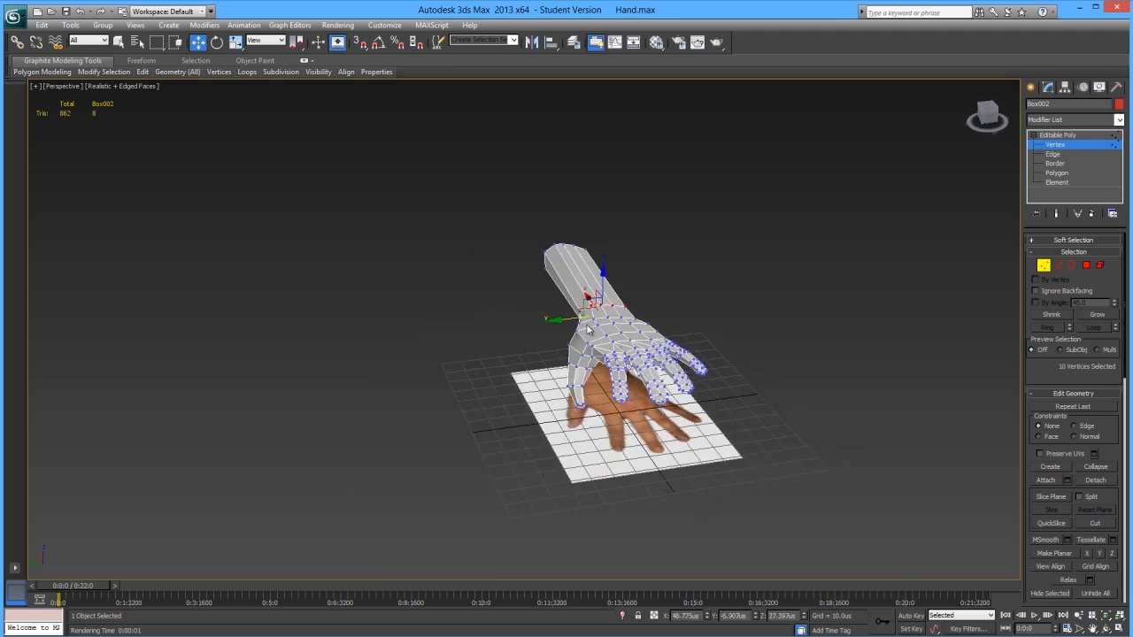
key(e)
click(268, 41)
click(270, 55)
drag(592, 280, 587, 277)
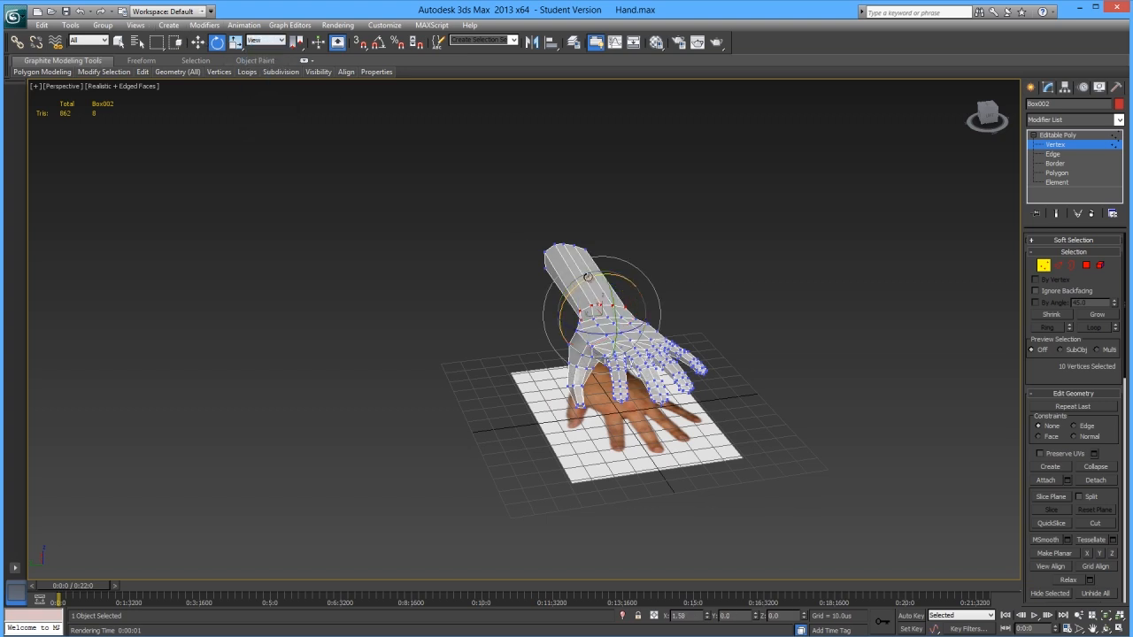
- Select the neighbouring vertex loop at the wrist and rotate it slightly
click(593, 317)
shift+click(607, 316)
drag(605, 291, 606, 289)
mouse_move(602, 335)
alt+middle_down()
mouse_move(564, 322)
mouse_move(599, 315)
alt+middle_up()
key(ctrl+a)
- Move the upper little-finger-side vertex at the forearm's end about -1.5 us in Y and 0.8 us in Z
alt+middle_drag(573, 267, 590, 251)
ctrl+click(586, 296)
click(586, 239)
key(w)
drag(599, 228, 596, 225)
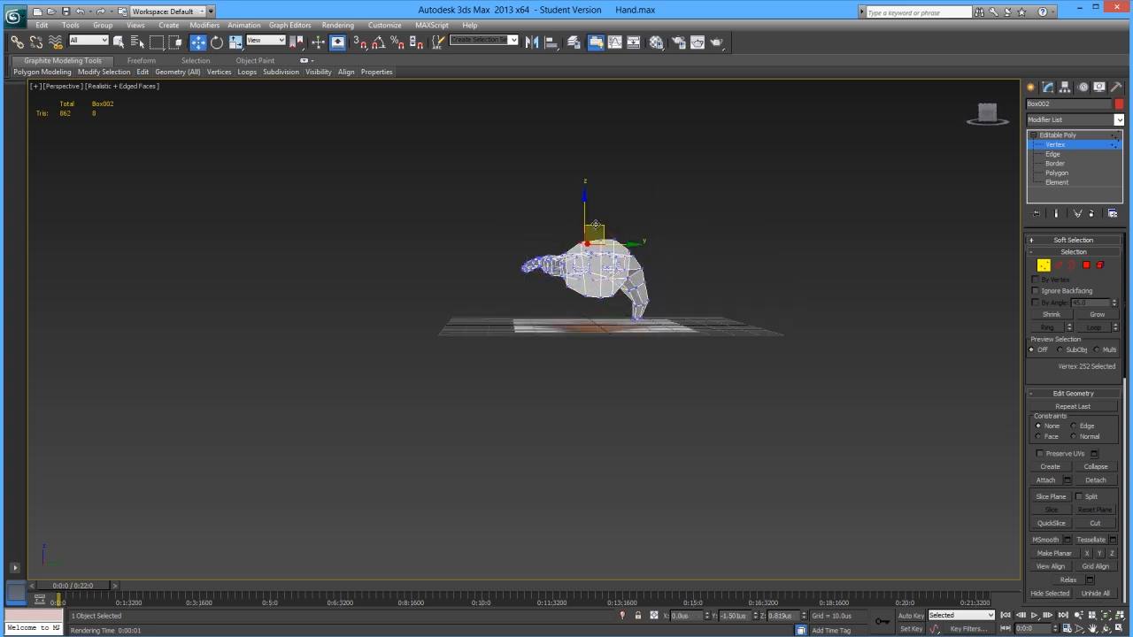
- Adjust the little-finger-side vertices at the forearm's end to round out its cross-section
alt+middle_drag(598, 228, 715, 285)
drag(683, 202, 594, 305)
alt+middle_drag(594, 305, 581, 285)
key(r)
key(w)
click(592, 285)
click(586, 287)
key(r)
drag(588, 223, 593, 247)
- Move the lower thumb-side vertex at the forearm's end outward in Y
alt+middle_drag(593, 247, 421, 287)
click(651, 281)
key(w)
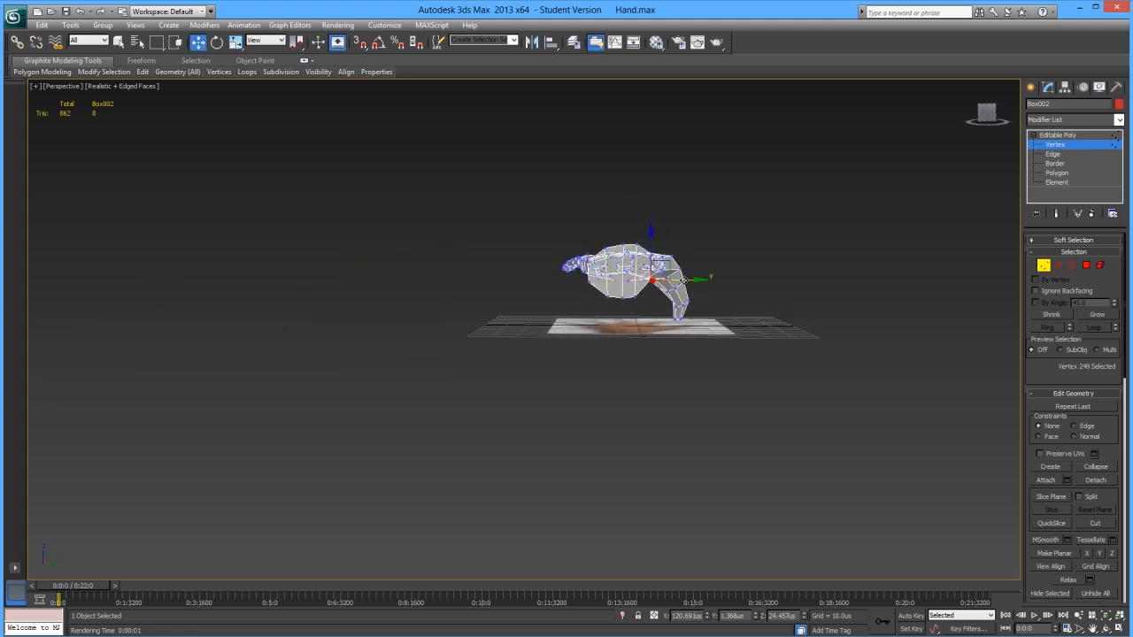
drag(685, 281, 688, 281)
- Adjust the vertices on the underside of the forearm's end to round out its lower contour
mouse_move(634, 316)
alt+middle_down()
mouse_move(635, 277)
mouse_move(652, 326)
alt+middle_up()
click(636, 297)
mouse_move(648, 276)
mouse_down()
mouse_move(624, 271)
mouse_move(627, 299)
mouse_move(632, 271)
mouse_up()
click(612, 298)
click(626, 299)
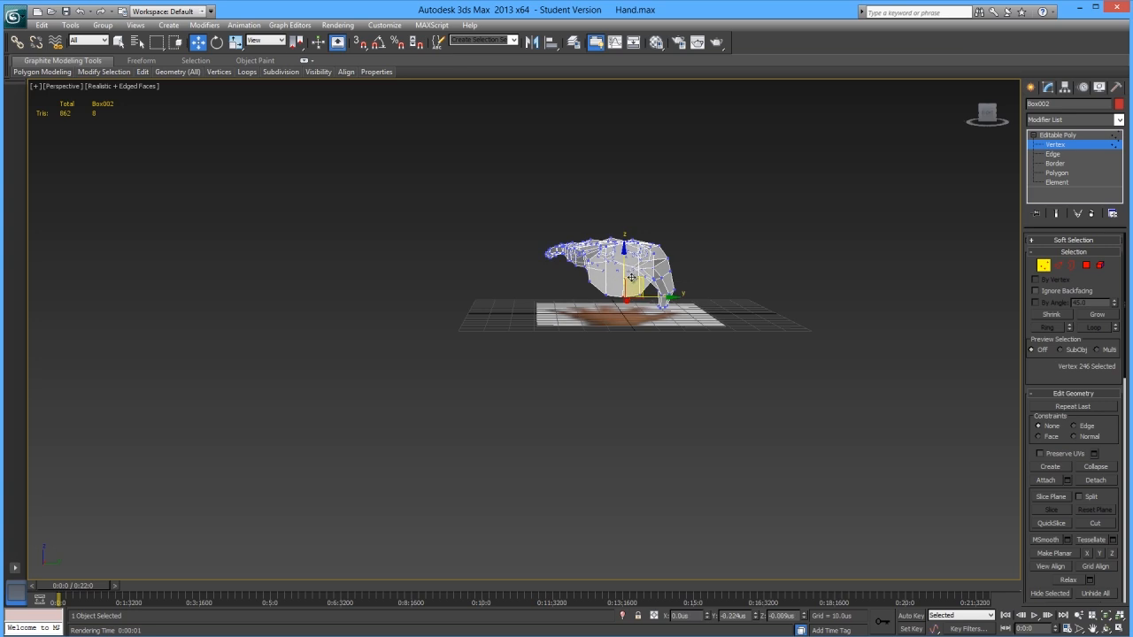
- Turn off the hand's see-through display and leave vertex editing to view the solid model with edged faces
alt+middle_drag(599, 322, 639, 392)
key(F4)
key(alt+x)
key(F4)
scroll(696, 325, up, 3)
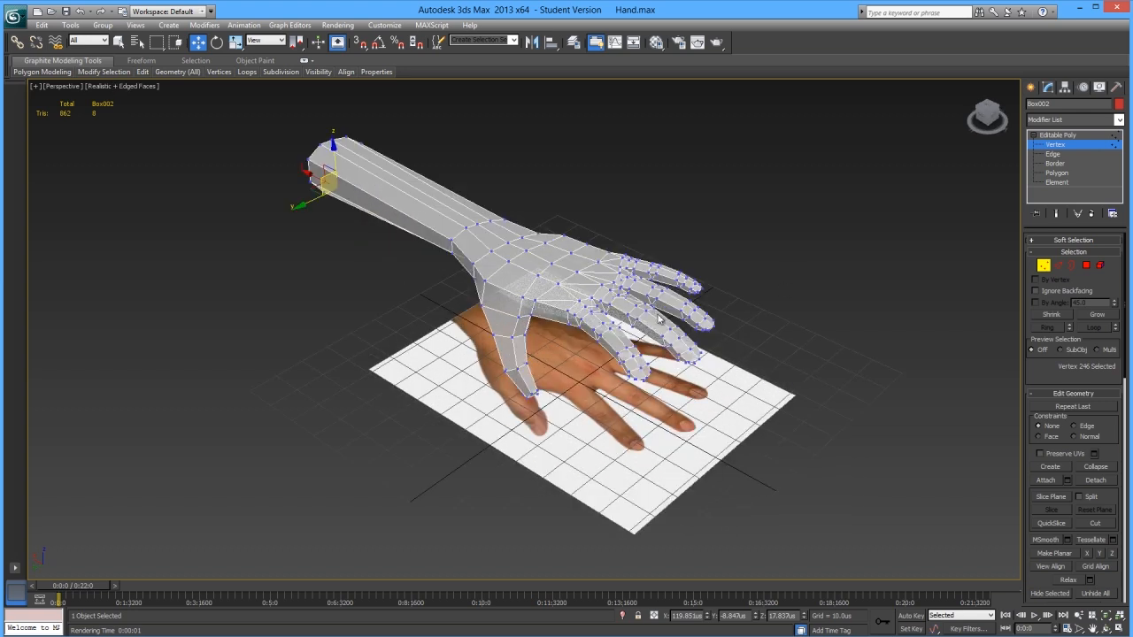
click(1051, 142)
key(alt+x)
middle_drag(612, 326, 585, 345)
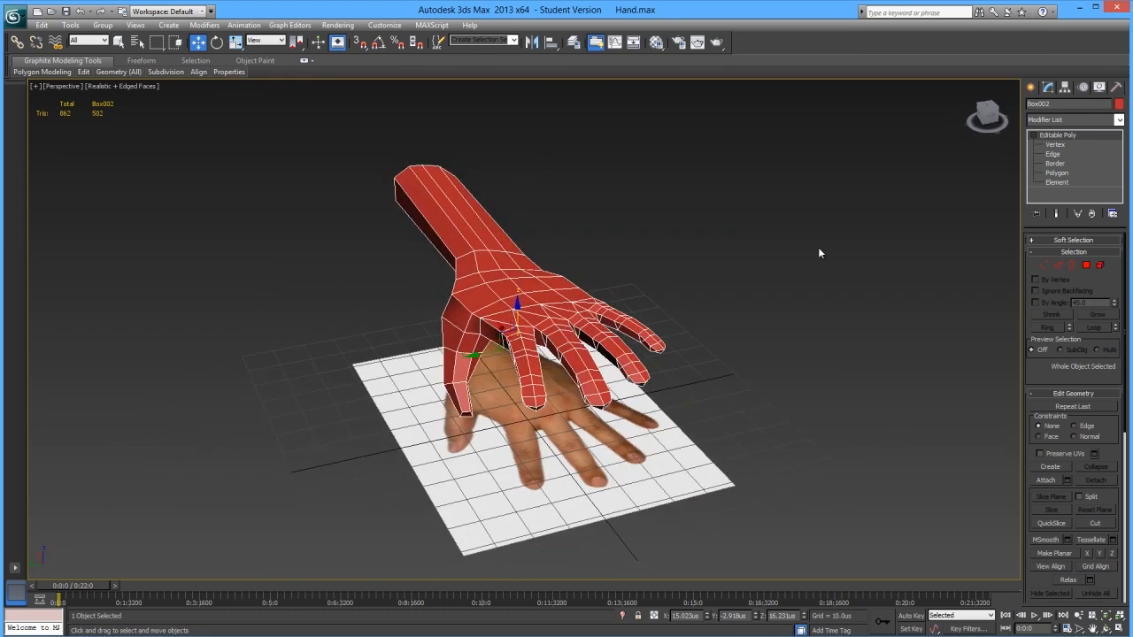
- Move the thumb-side vertex between the wrist and the thumb's base outward in Y
click(1054, 144)
click(454, 293)
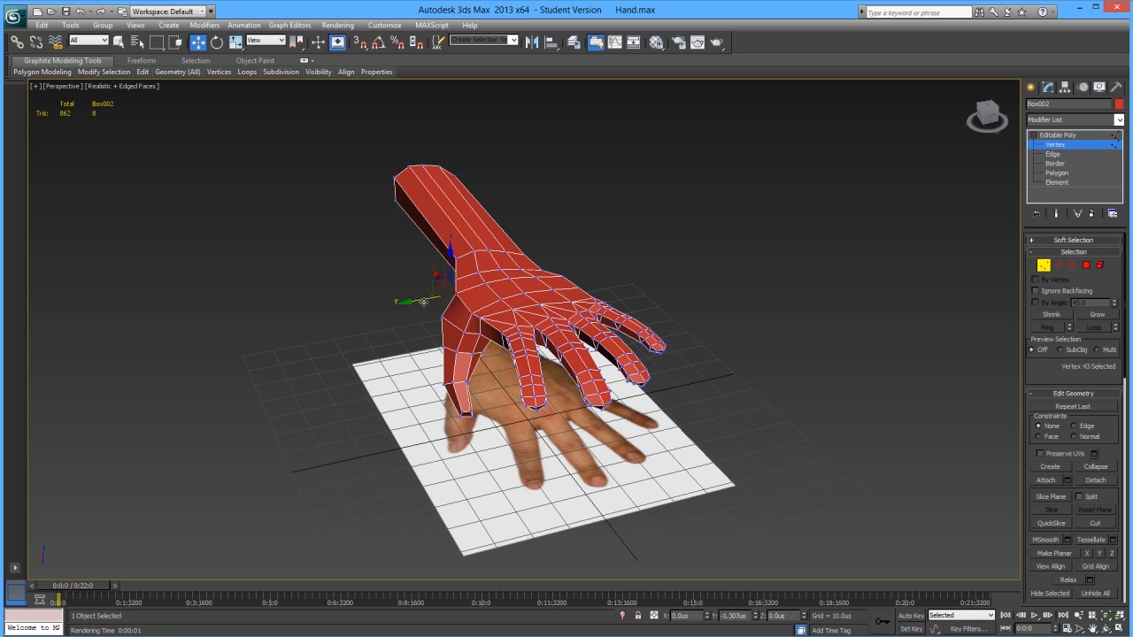
alt+middle_drag(423, 302, 475, 158)
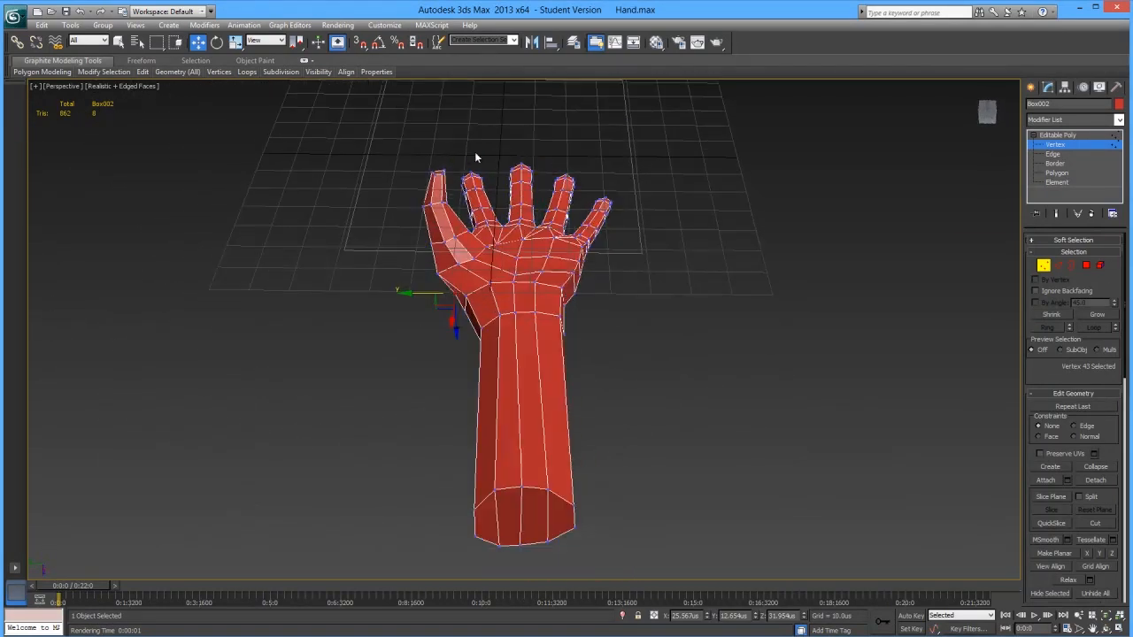
- Select two vertices at the heel of the palm on the little-finger side and move them about -0.8 us in Z
click(546, 257)
ctrl+click(549, 291)
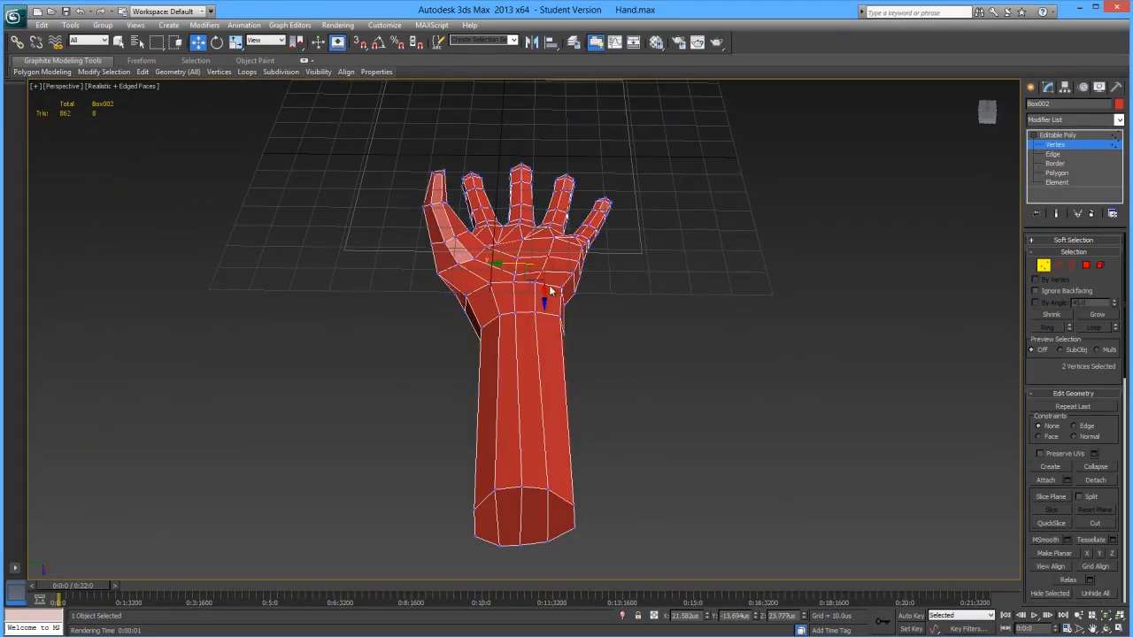
drag(543, 302, 545, 303)
alt+middle_drag(552, 295, 550, 390)
scroll(537, 255, up, 4)
middle_drag(538, 240, 511, 259)
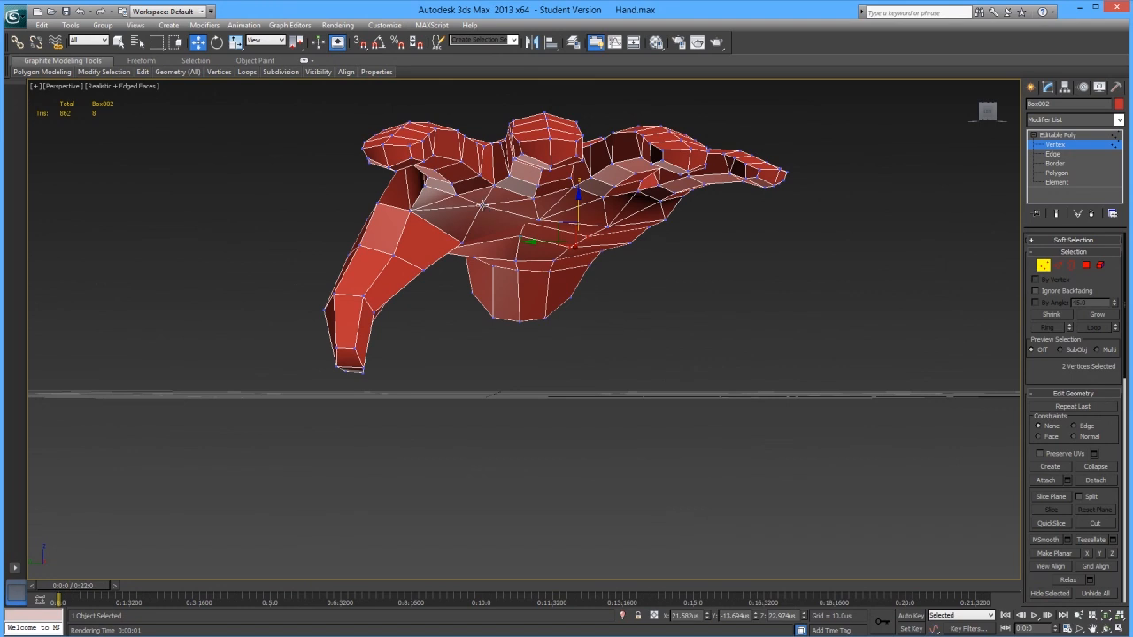
- Adjust the height of the inner palm vertices below the fingers to shape the hollow of the palm
alt+middle_drag(482, 189, 510, 239)
drag(483, 171, 538, 196)
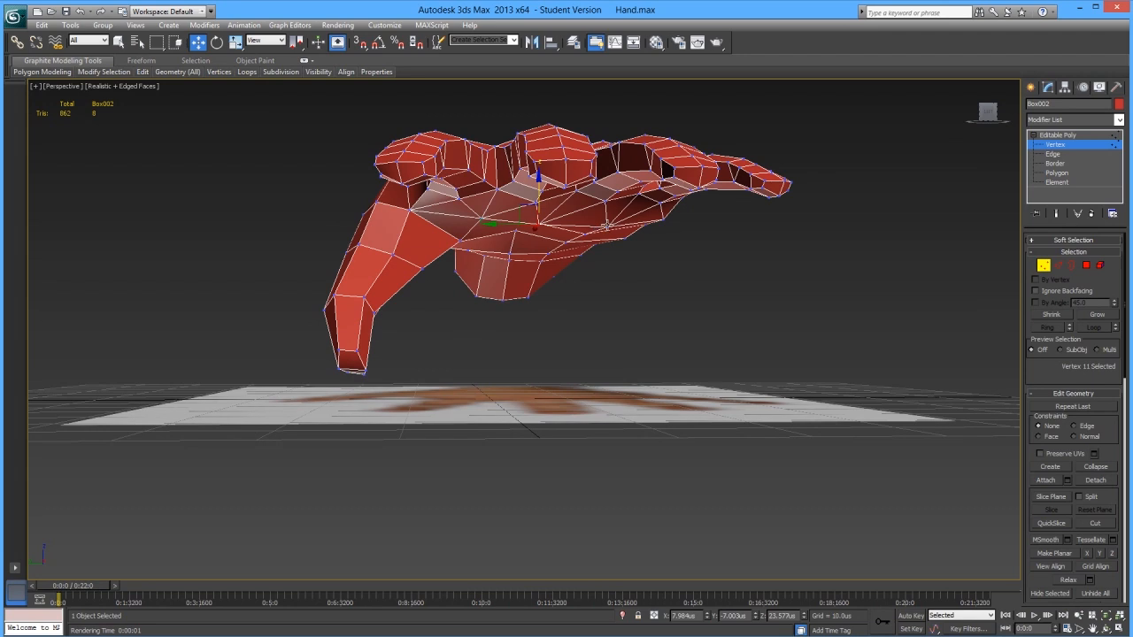
alt+middle_drag(619, 249, 612, 253)
drag(606, 206, 607, 208)
- Examine the palm, wrist and forearm from several sides and clear the vertex selection
click(544, 263)
scroll(544, 263, down, 4)
alt+middle_drag(543, 263, 557, 418)
click(534, 273)
click(557, 266)
alt+middle_drag(557, 265, 466, 359)
alt+middle_drag(590, 263, 688, 410)
click(587, 230)
click(584, 289)
scroll(617, 361, up, 3)
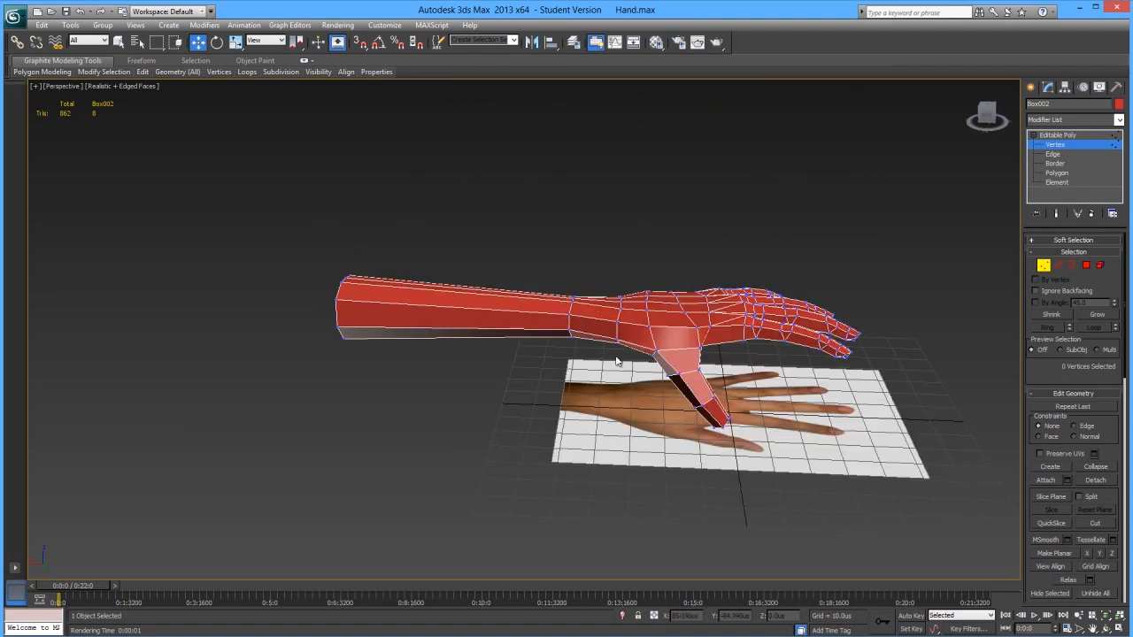
- Select the ring of lengthwise edges around the wrist and connect them with a new edge loop
click(1059, 265)
click(595, 328)
double_click(596, 335)
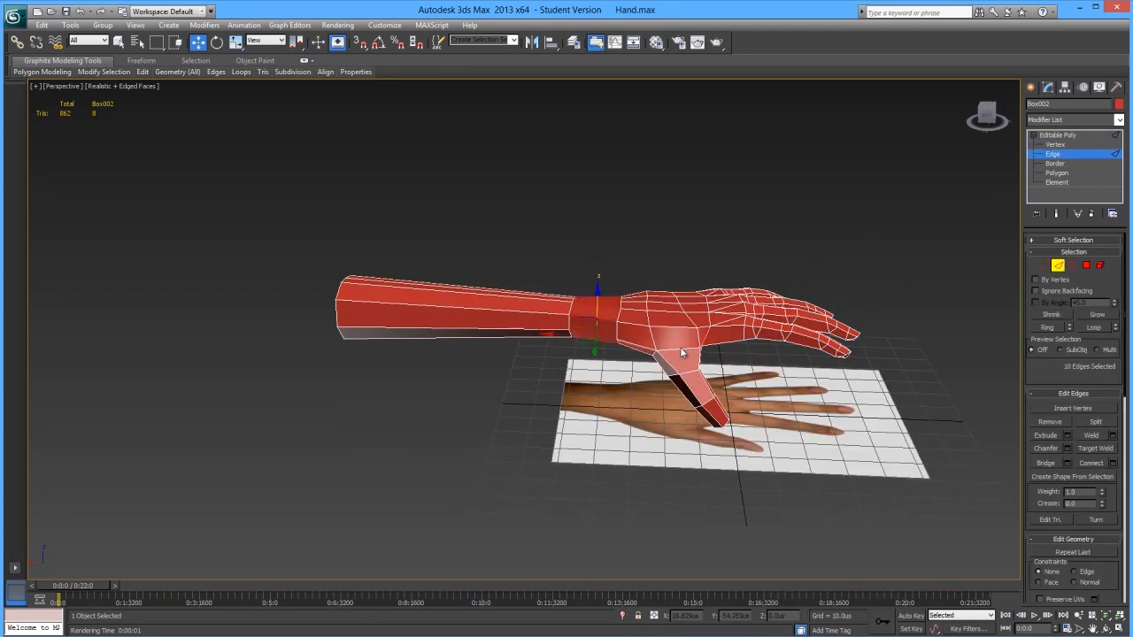
click(1091, 463)
click(600, 364)
alt+middle_drag(600, 364, 651, 558)
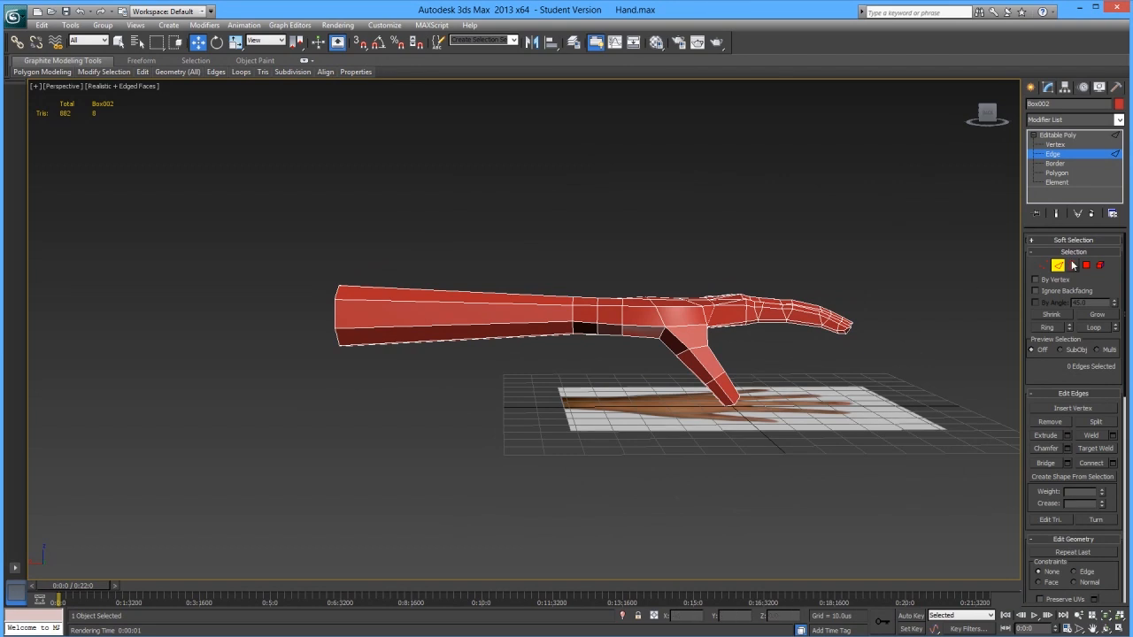
- Select the vertex loop where the forearm meets the wrist, rotate it slightly and shift it towards the hand
click(1043, 264)
key(e)
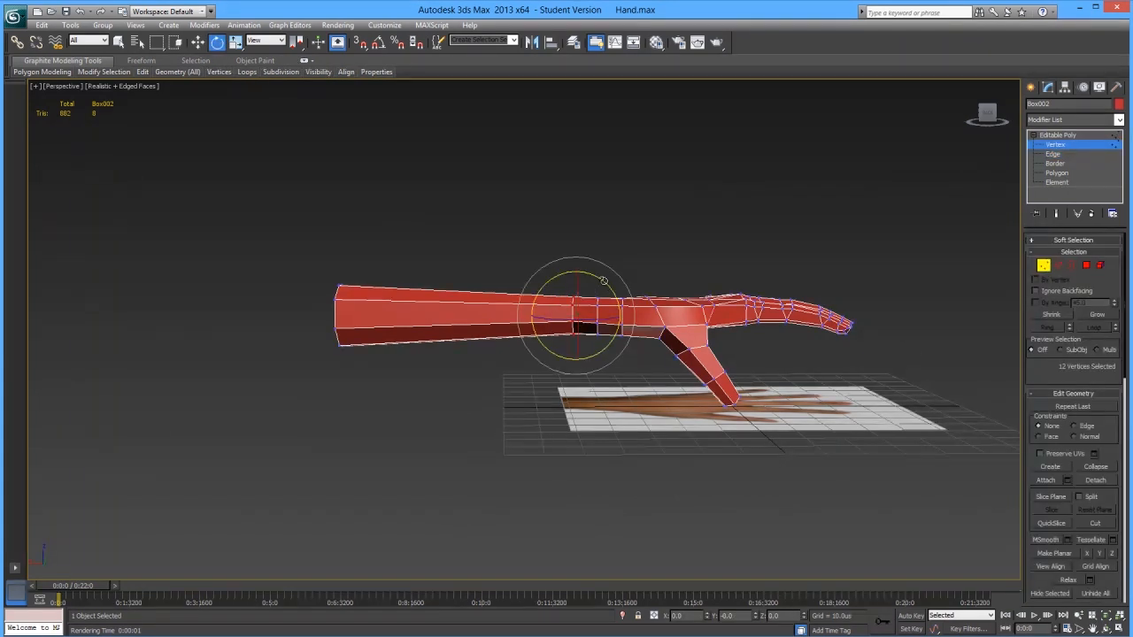
key(w)
drag(552, 315, 557, 316)
- Select the vertex loop on the hand side of the wrist, tilt it slightly and shift it along X
drag(605, 274, 639, 334)
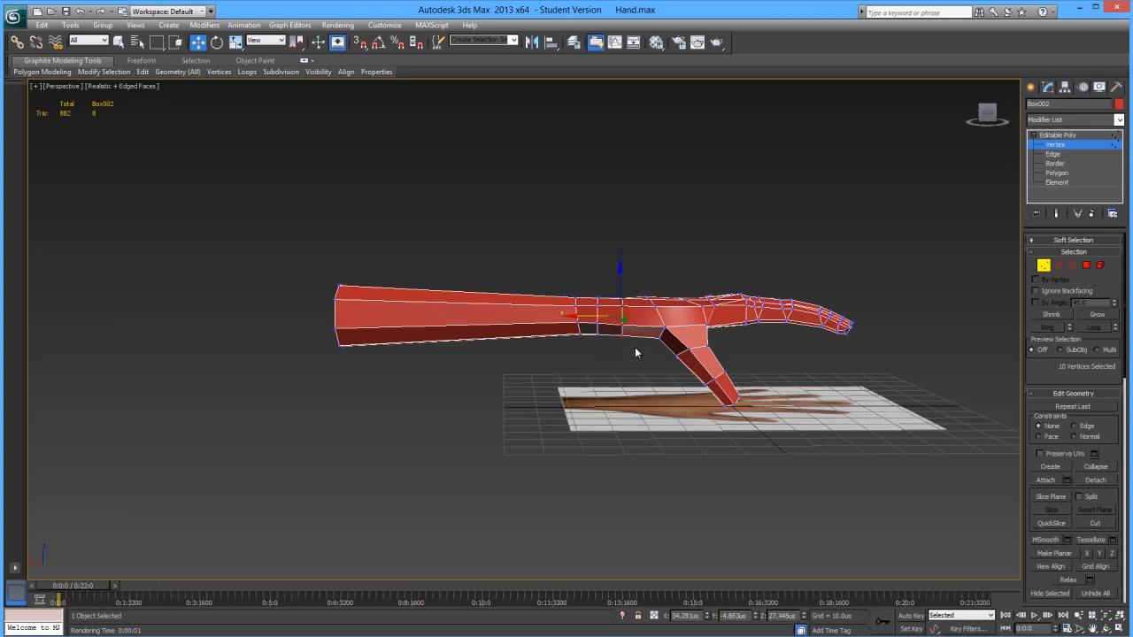
key(e)
key(w)
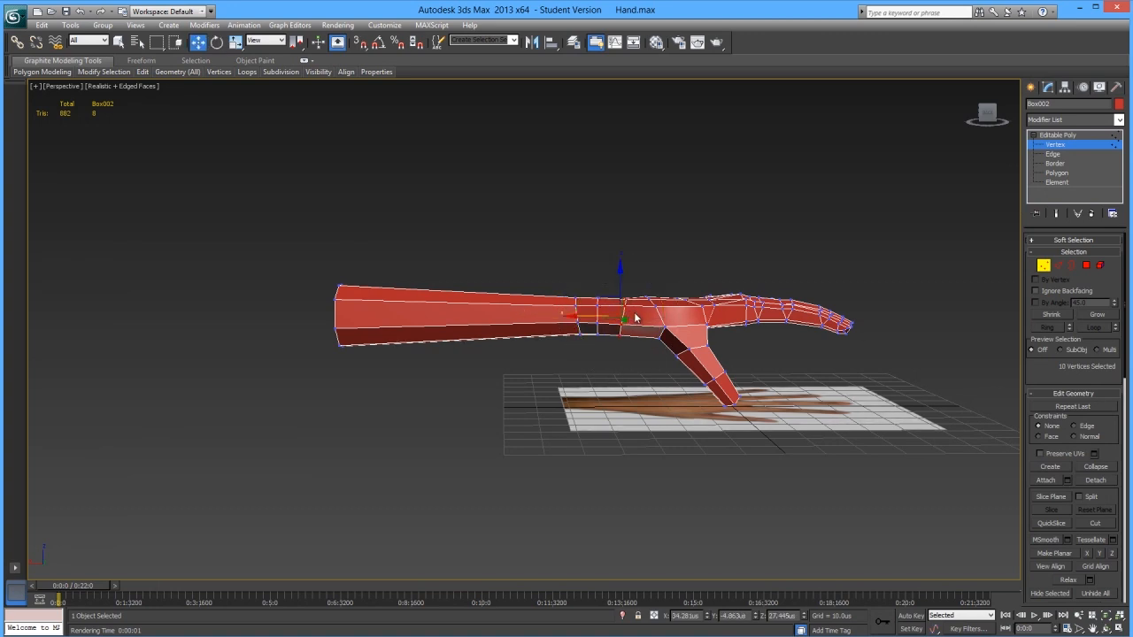
drag(587, 315, 585, 314)
click(593, 373)
- Examine the wrist and overall hand shape from several sides, with and without edged faces
alt+middle_drag(594, 372, 734, 362)
click(582, 310)
alt+middle_drag(556, 327, 529, 312)
alt+middle_drag(579, 277, 691, 355)
click(691, 355)
scroll(655, 328, down, 5)
alt+middle_drag(637, 315, 523, 288)
key(F4)
scroll(631, 362, up, 3)
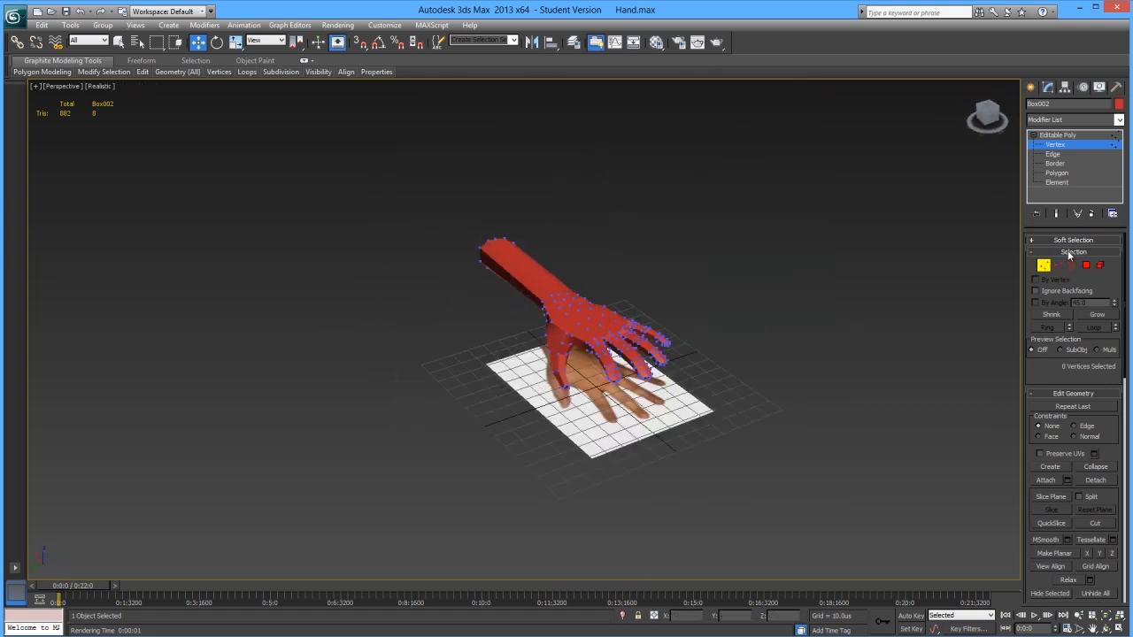
scroll(659, 386, up, 3)
key(F4)
scroll(630, 397, down, 5)
alt+middle_drag(633, 402, 643, 379)
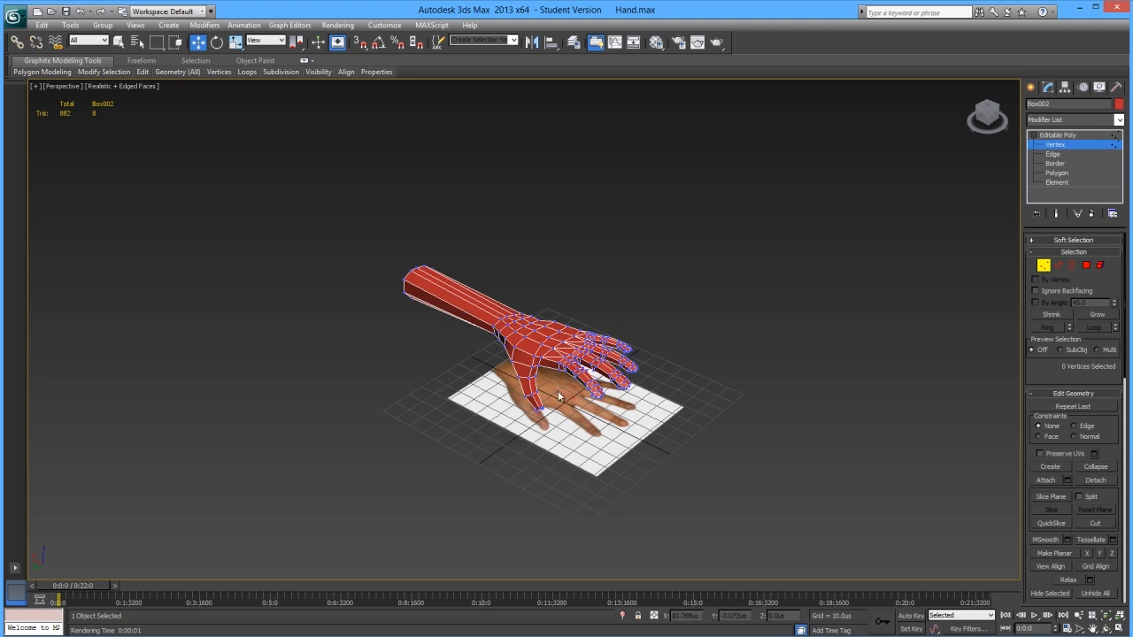
- Adjust the vertices on the thumb side of the palm between the wrist and the thumb's base
alt+middle_drag(554, 385, 626, 397)
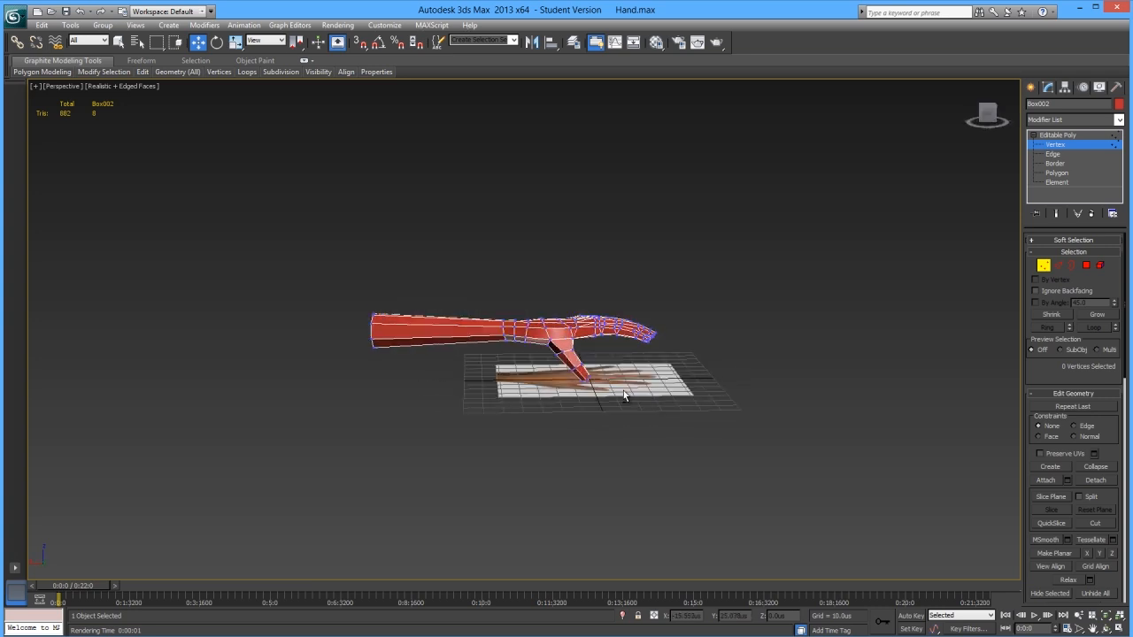
click(550, 346)
drag(515, 340, 522, 340)
click(545, 329)
click(668, 413)
alt+middle_drag(589, 361, 552, 372)
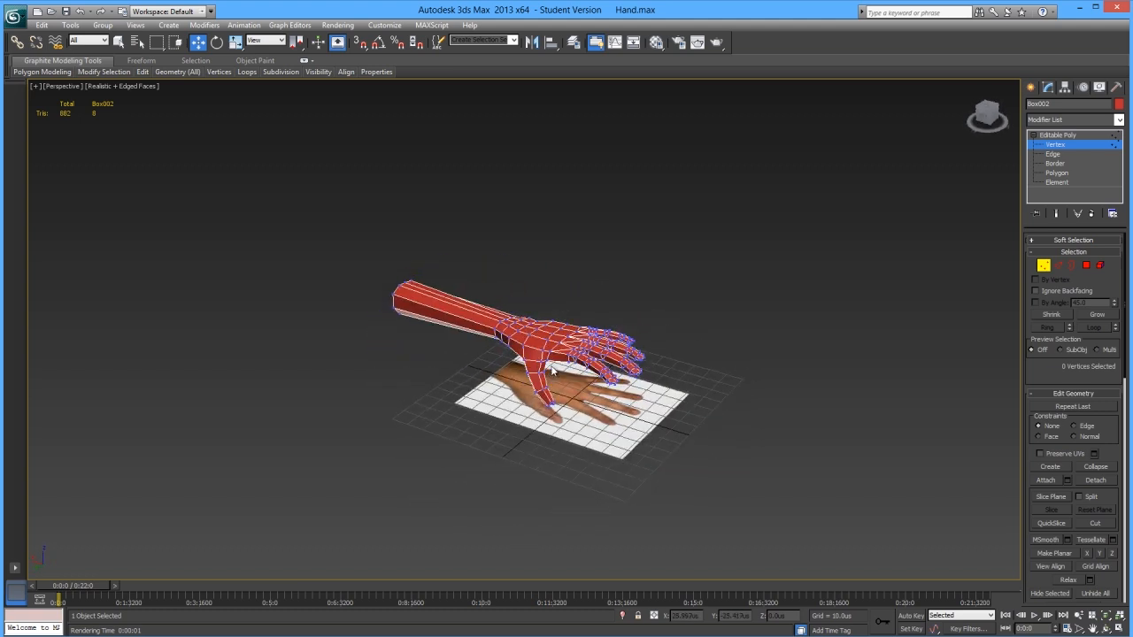